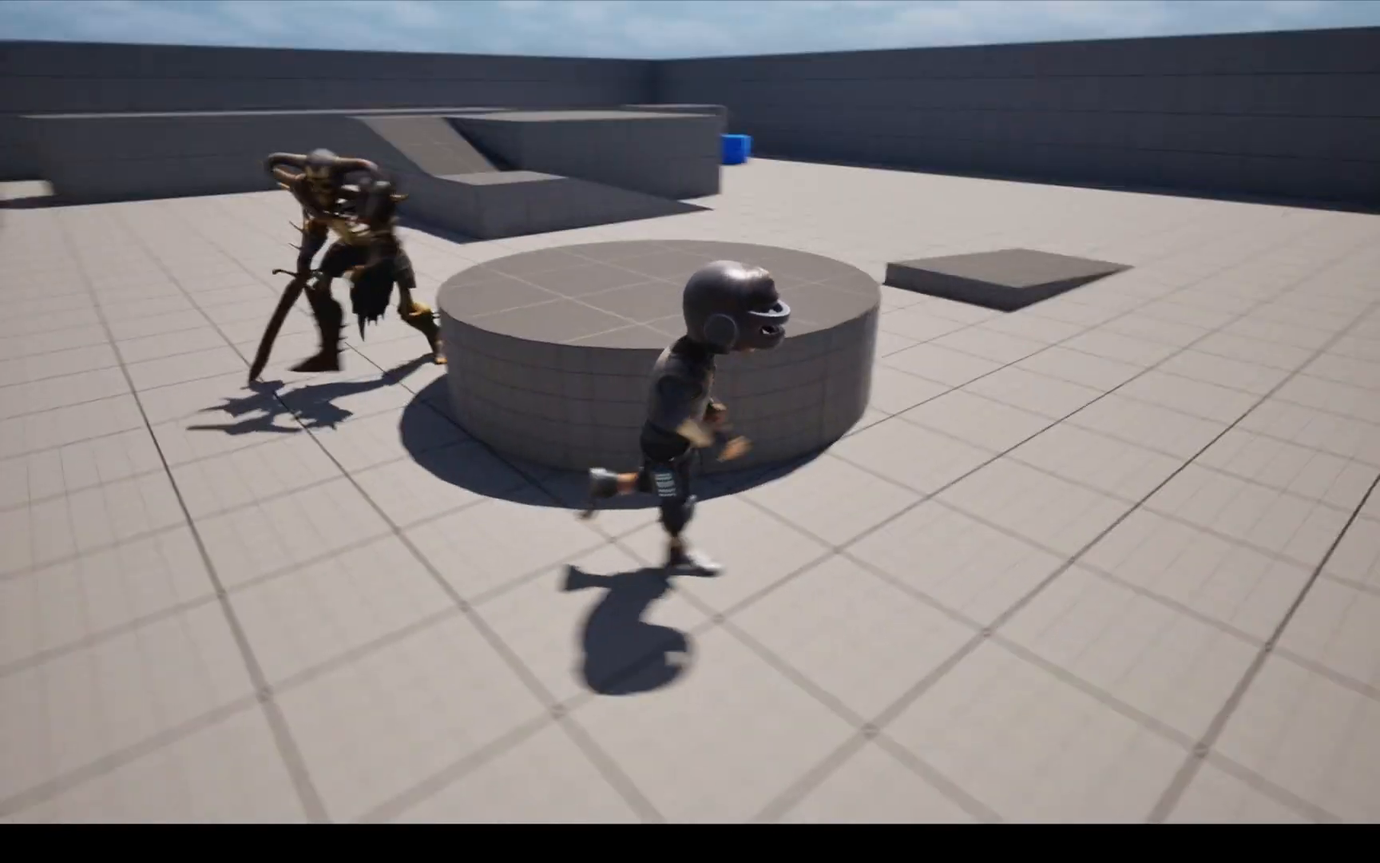
Write a humanoid monster T-pose game-character prompt and generate four images from it.
{"action": "key", "text": "Return"}
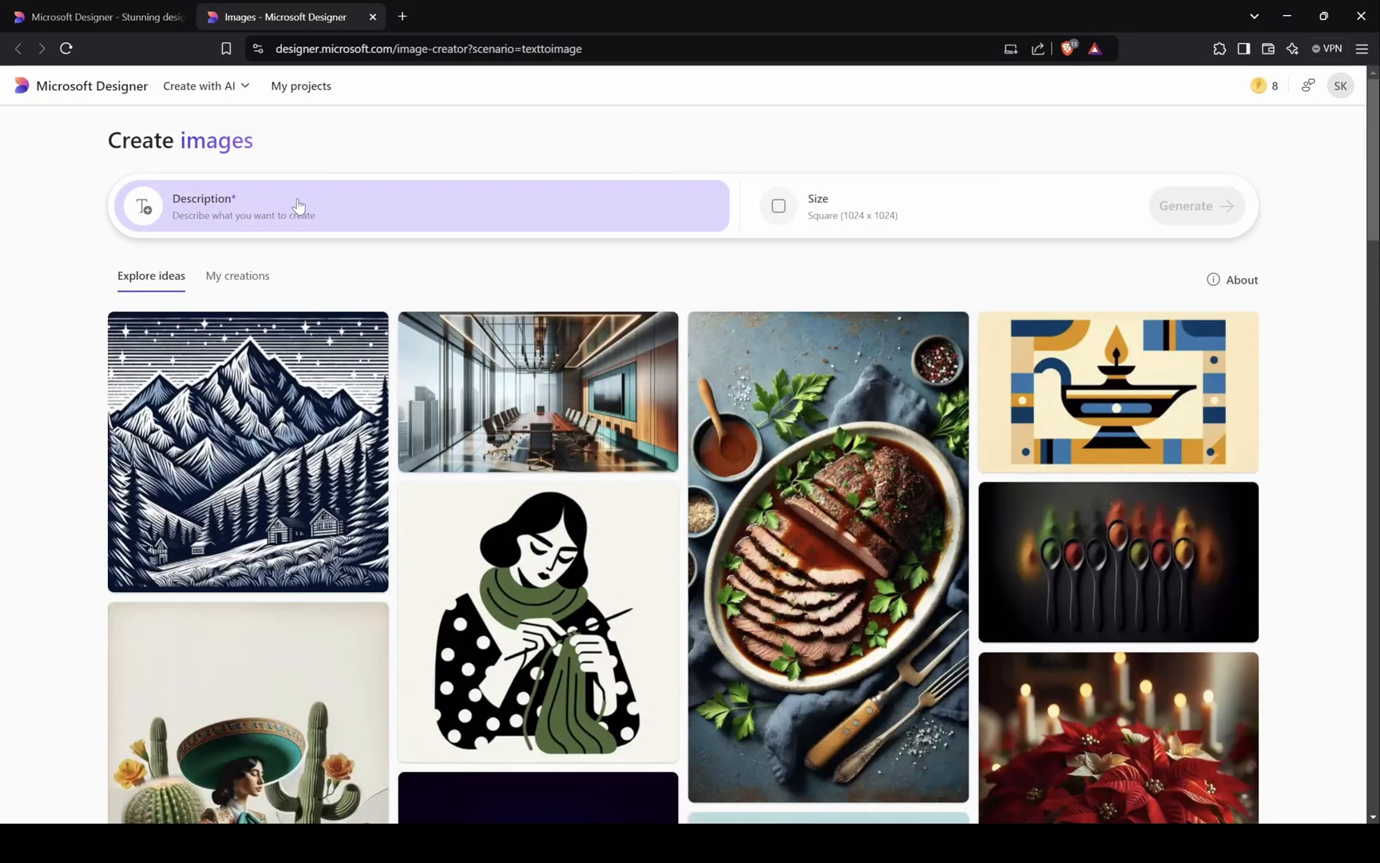
{"action": "left_click", "coordinate": [299, 204]}
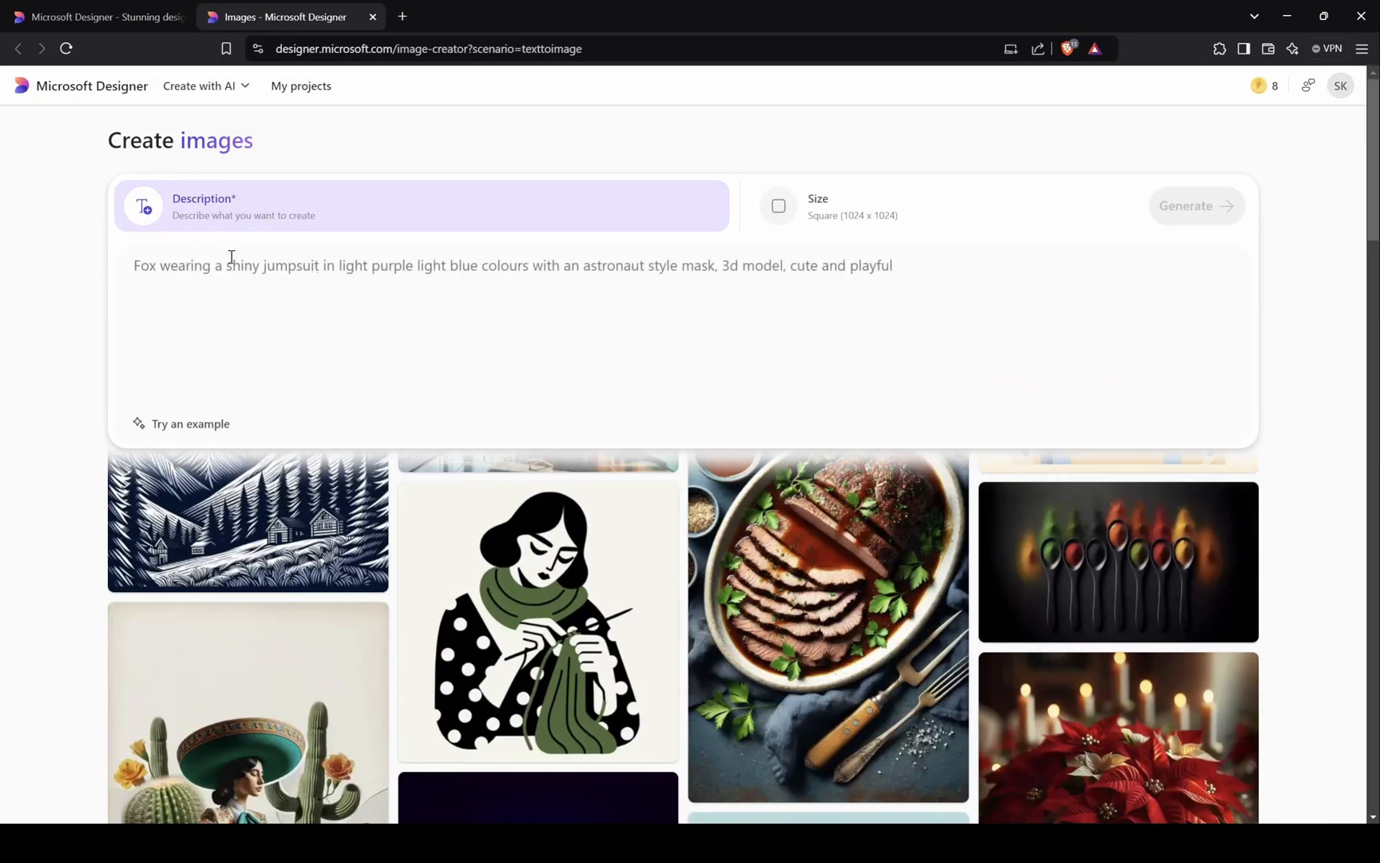
{"action": "type", "text": "hu"}
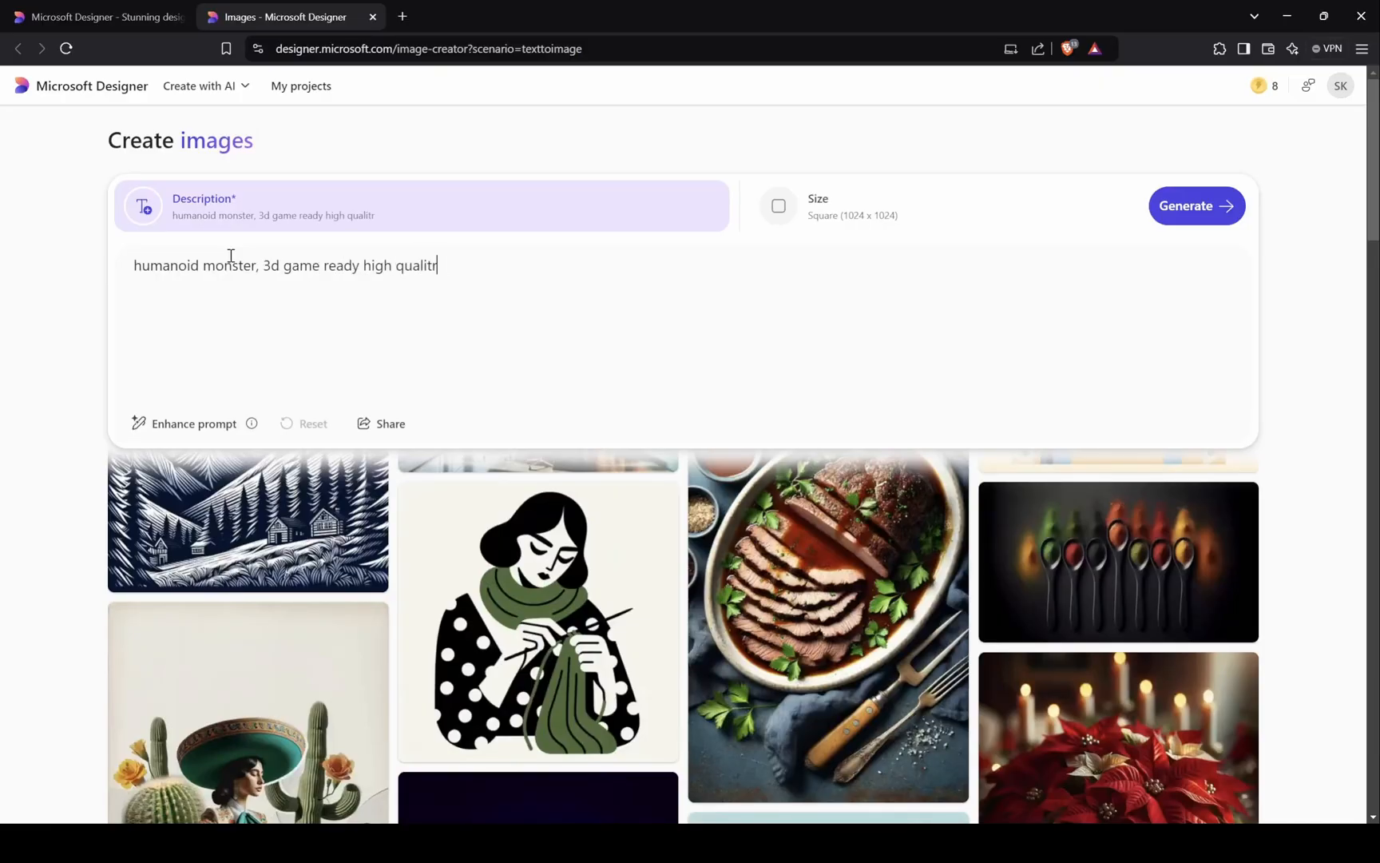
{"action": "type", "text": "character standing i"}
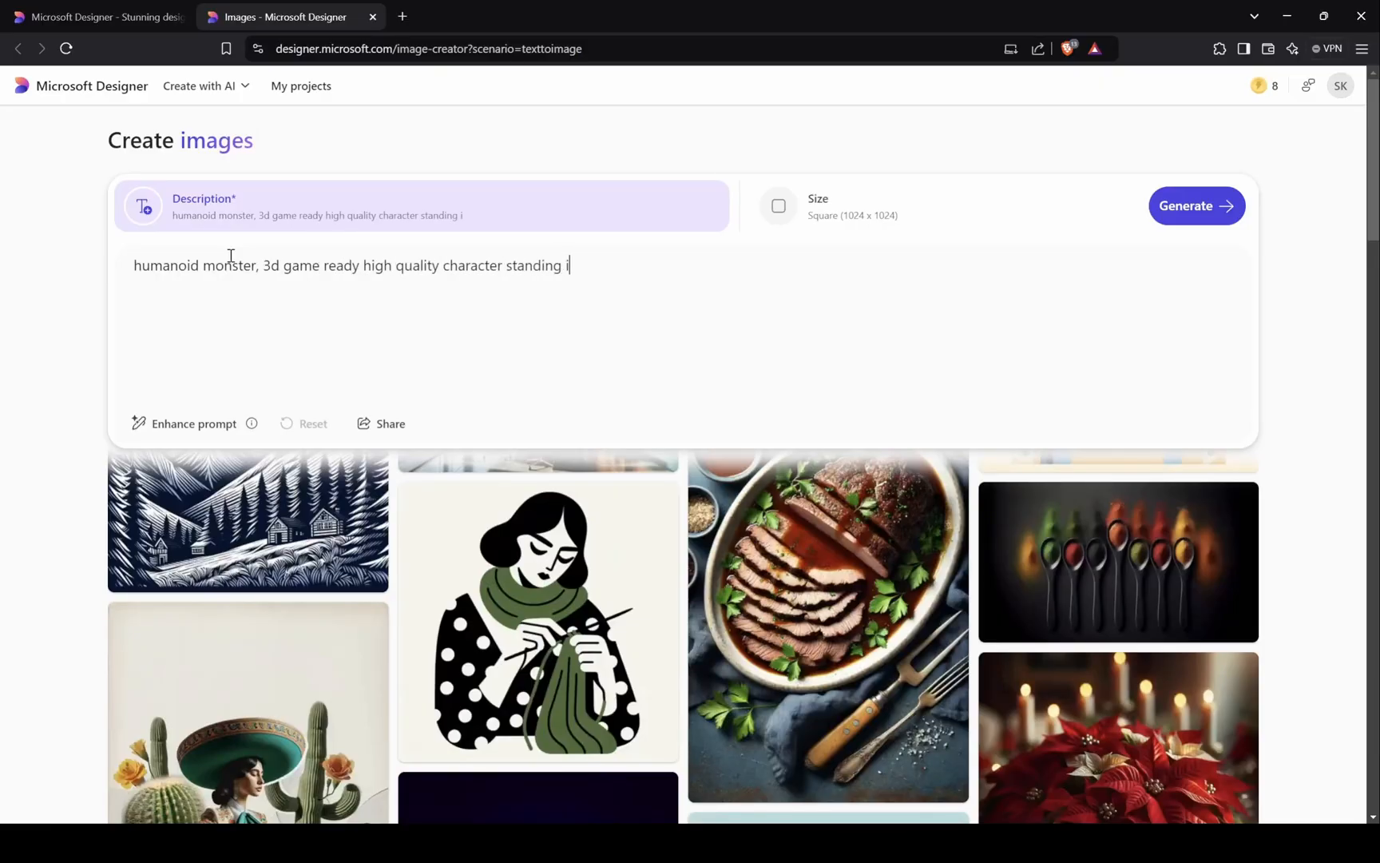
{"action": "key", "text": "BackSpace"}
{"action": "key", "text": "BackSpace"}
{"action": "key", "text": "BackSpace"}
{"action": "left_click", "coordinate": [254, 265]}
{"action": "type", "text": "standing in T pose"}
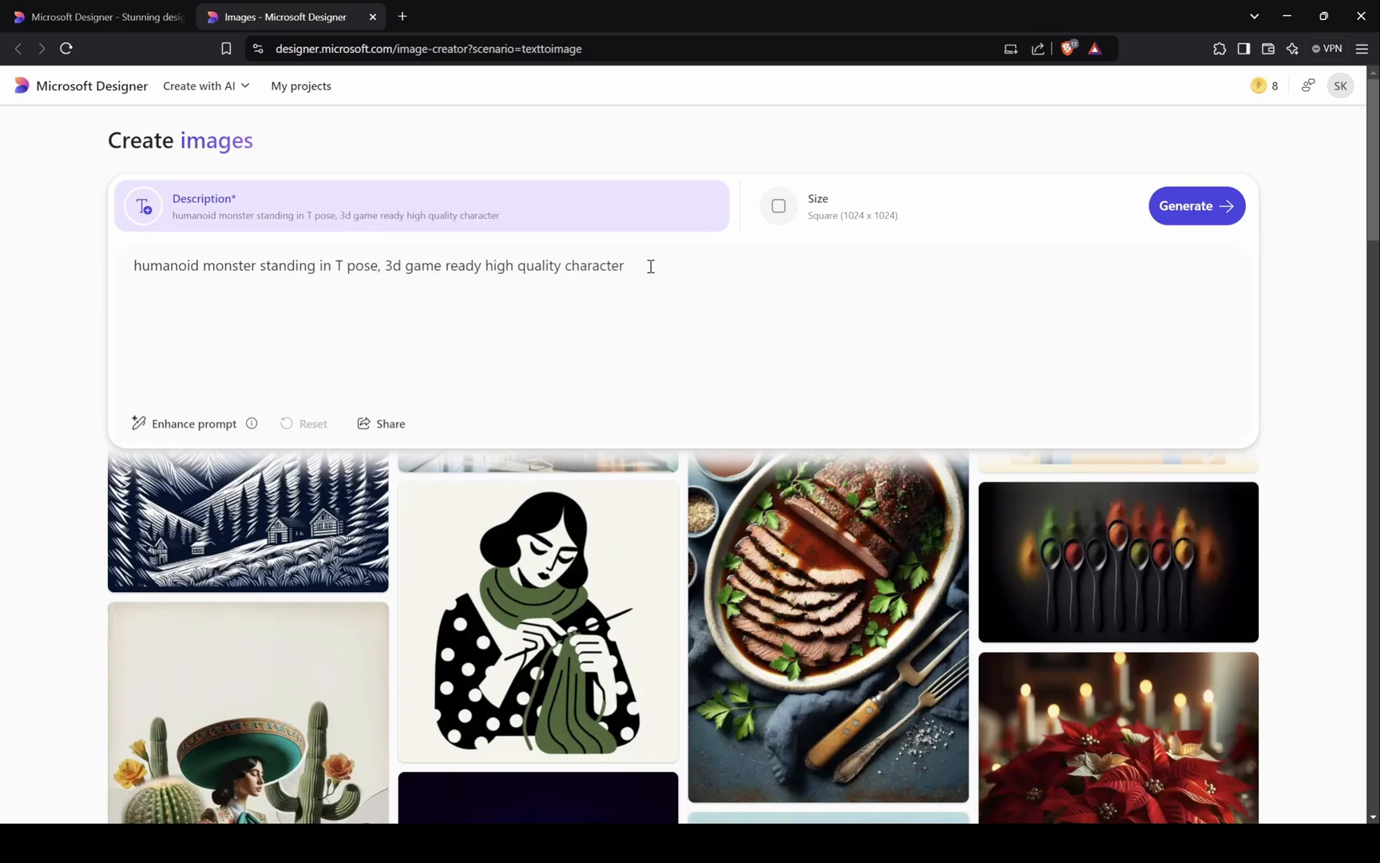
{"action": "left_click", "coordinate": [1187, 204]}
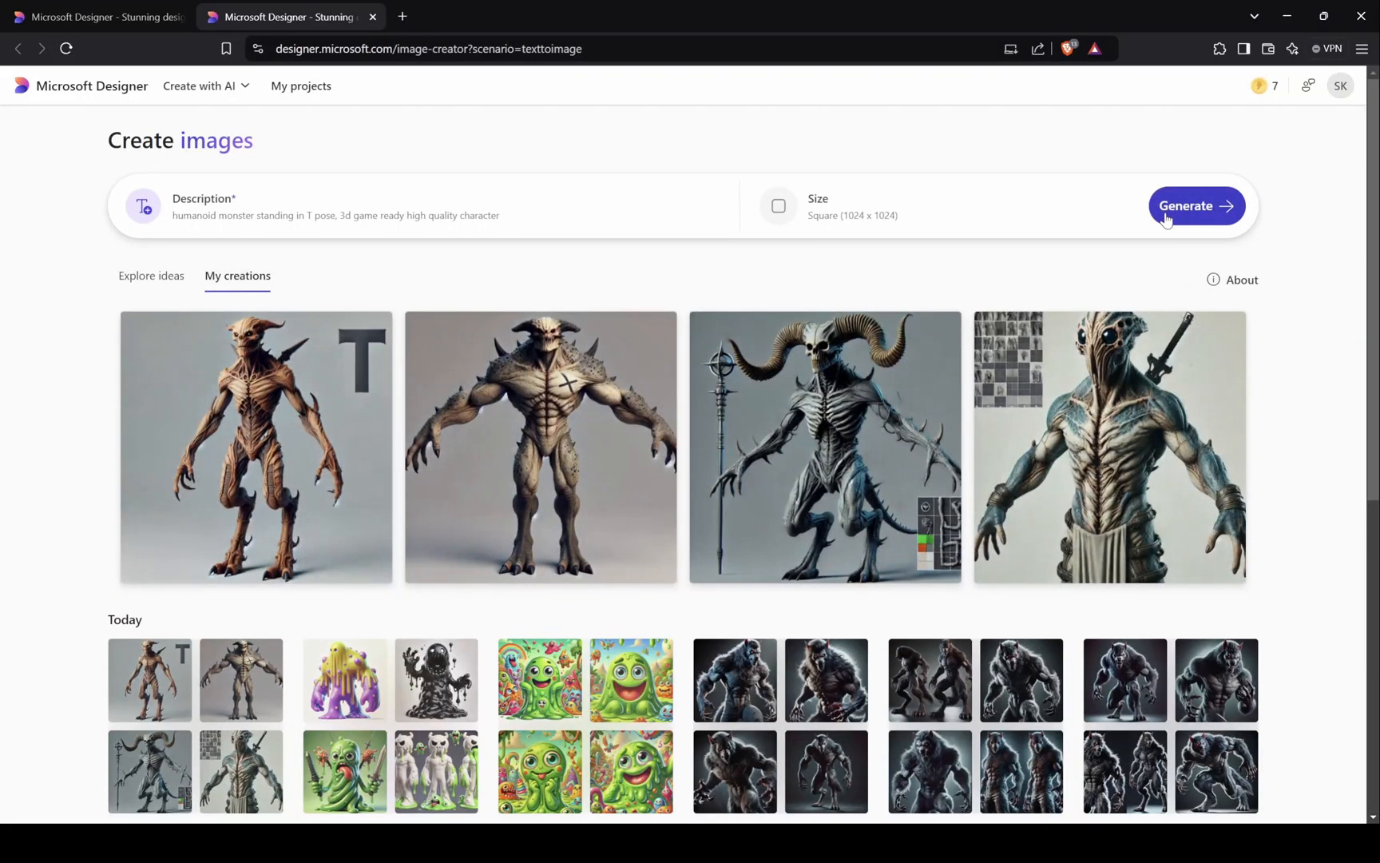
{"action": "scroll", "coordinate": [1186, 367], "scroll_direction": "down", "scroll_amount": 3}
{"action": "scroll", "coordinate": [1057, 388], "scroll_direction": "up", "scroll_amount": 3}
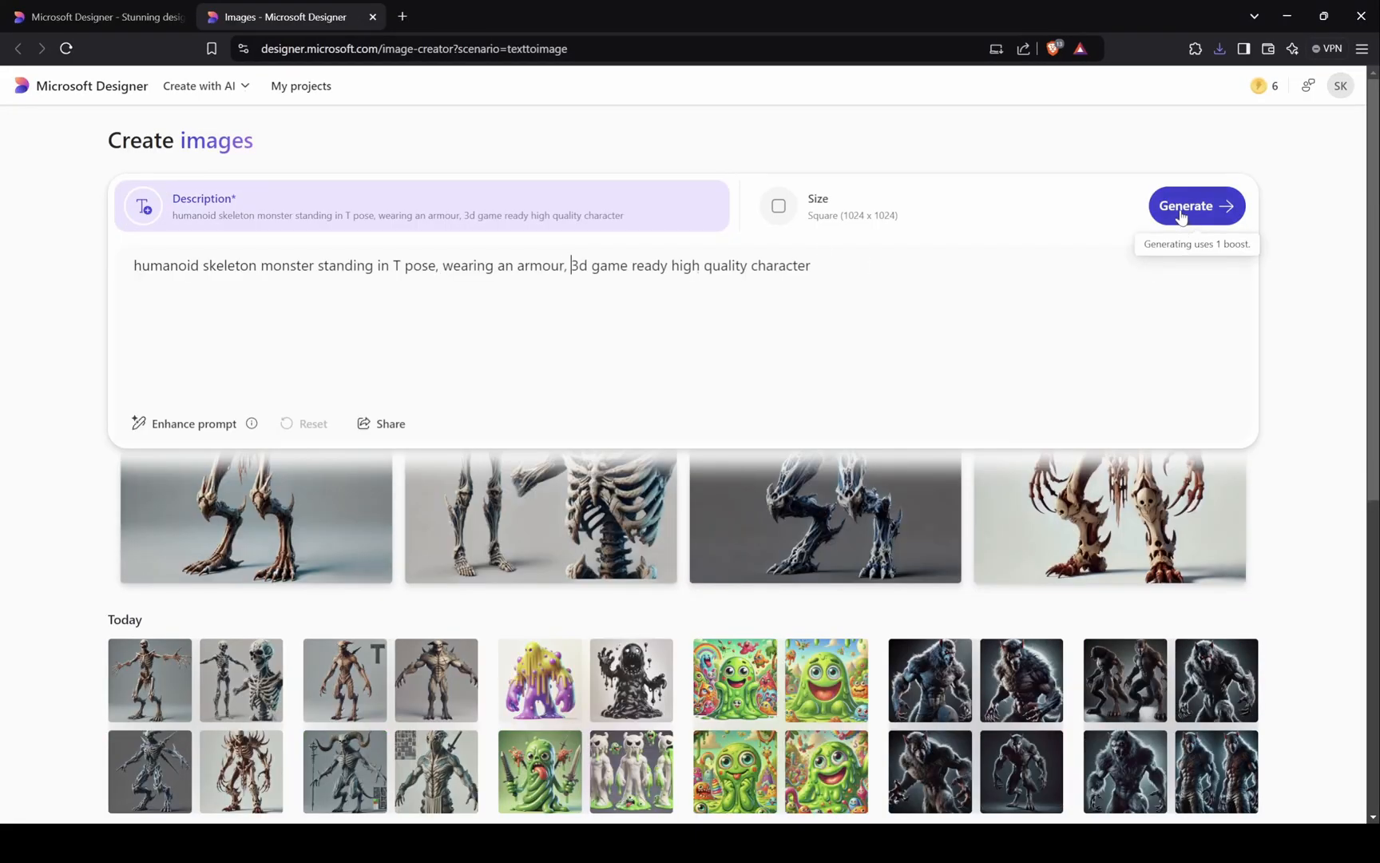
Generate images of an armoured skeleton monster holding a sword.
{"action": "left_click", "coordinate": [567, 265]}
{"action": "type", "text": "with a sword in his hand"}
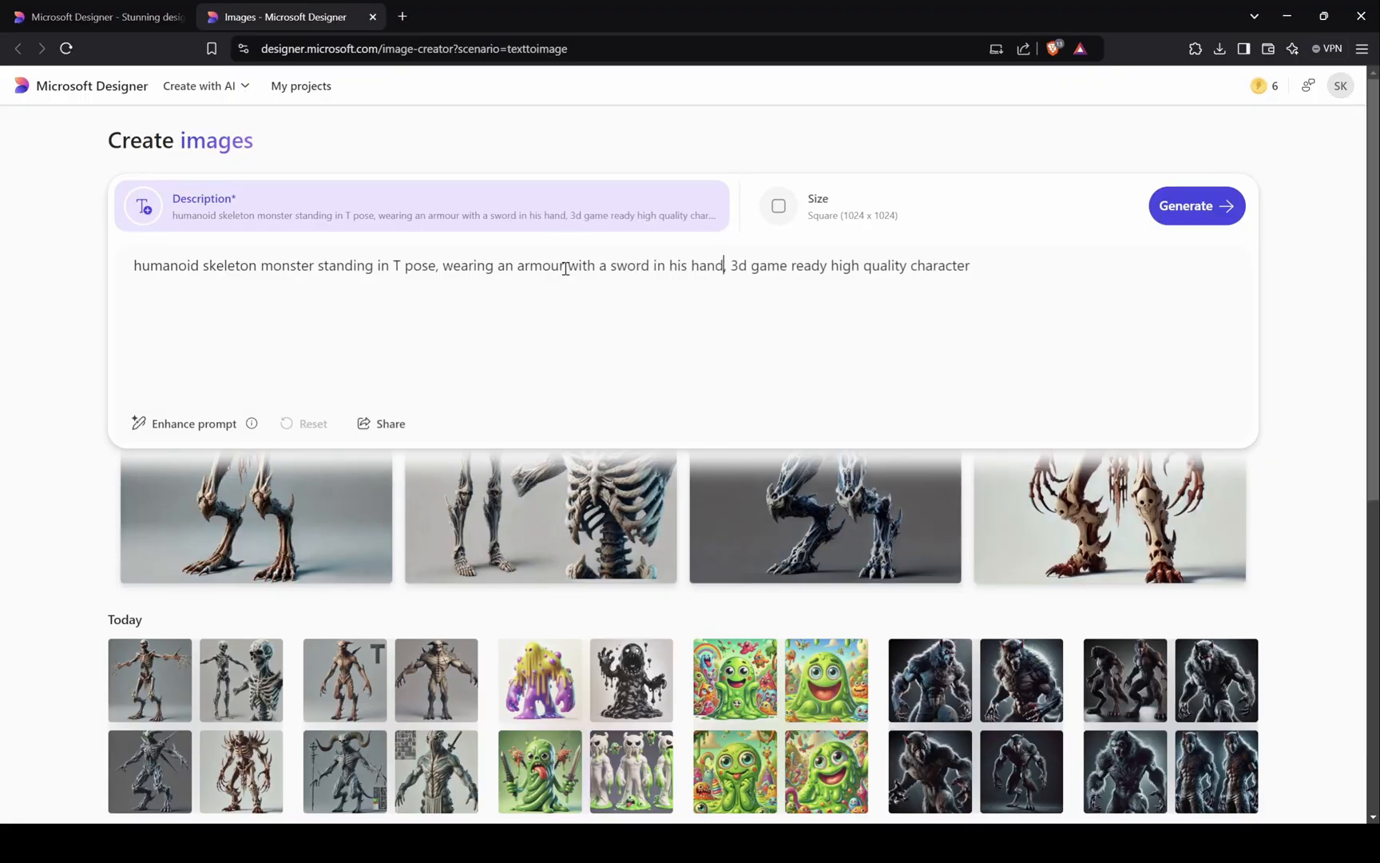
{"action": "left_click", "coordinate": [1194, 206]}
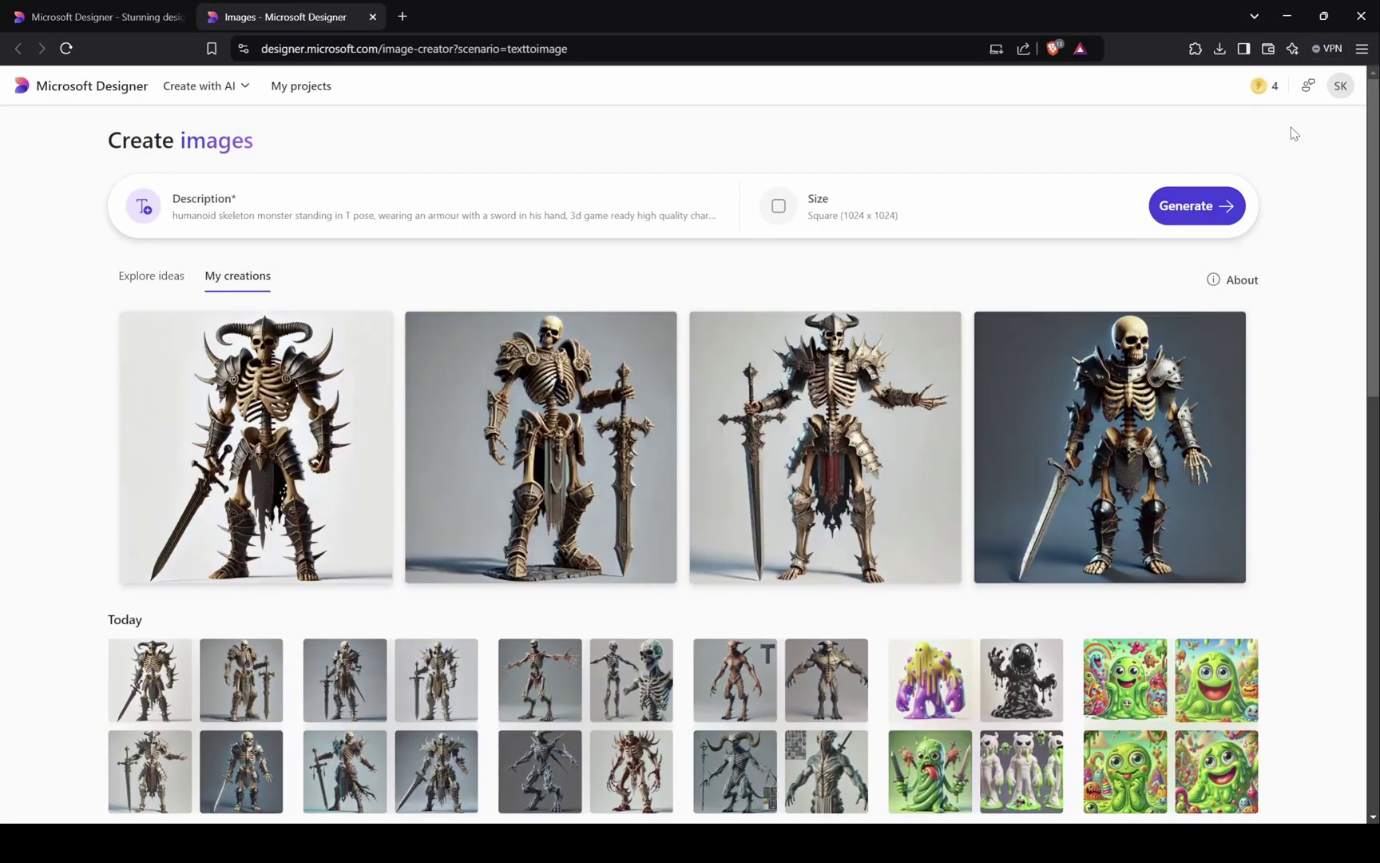
Replace the lighting phrase with simple light and white background and generate again.
{"action": "left_click", "coordinate": [647, 210]}
{"action": "left_click_drag", "start_coordinate": [977, 267], "coordinate": [1178, 267]}
{"action": "type", "text": "simple light an"}
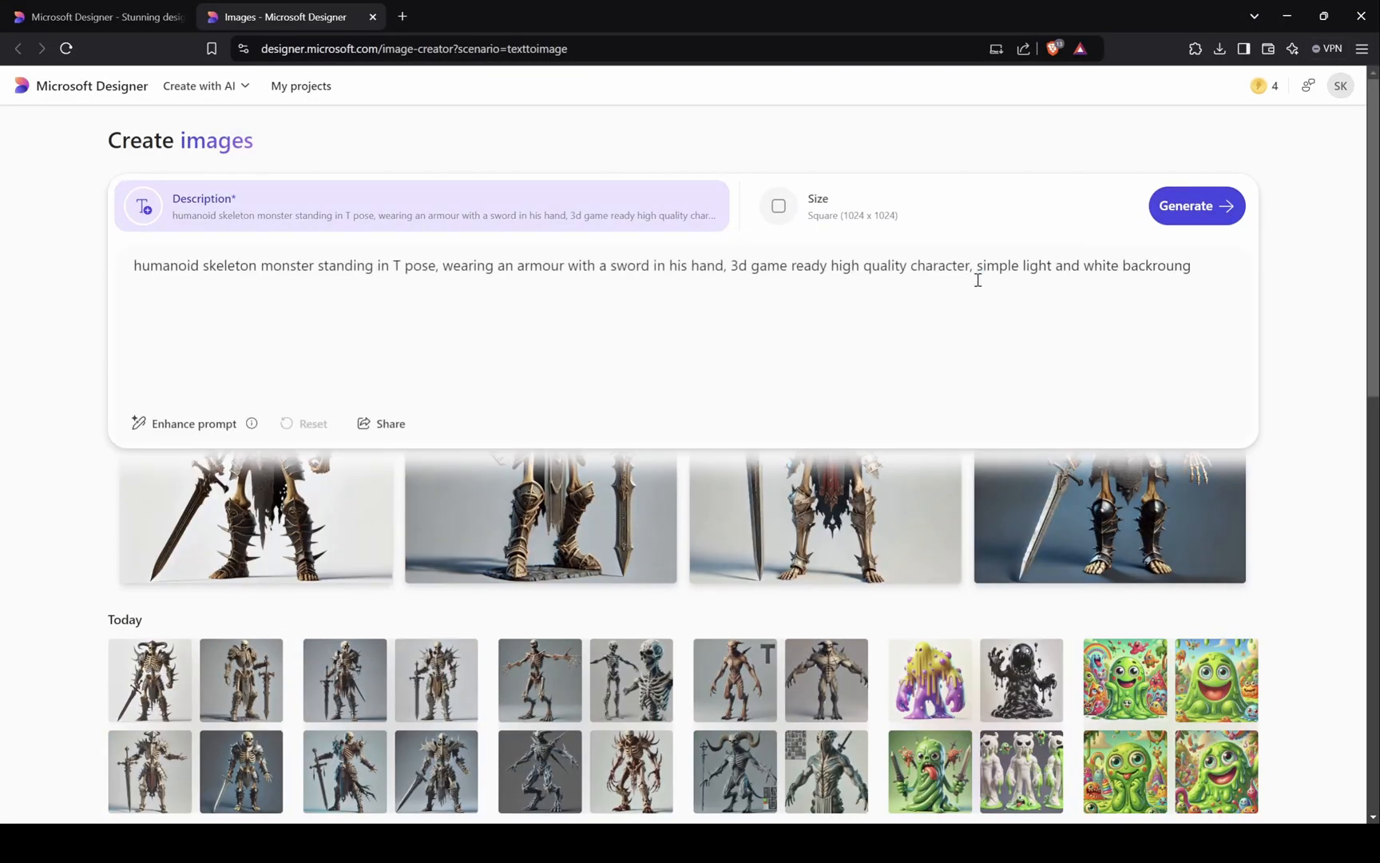
{"action": "type", "text": "d"}
{"action": "left_click", "coordinate": [1195, 207]}
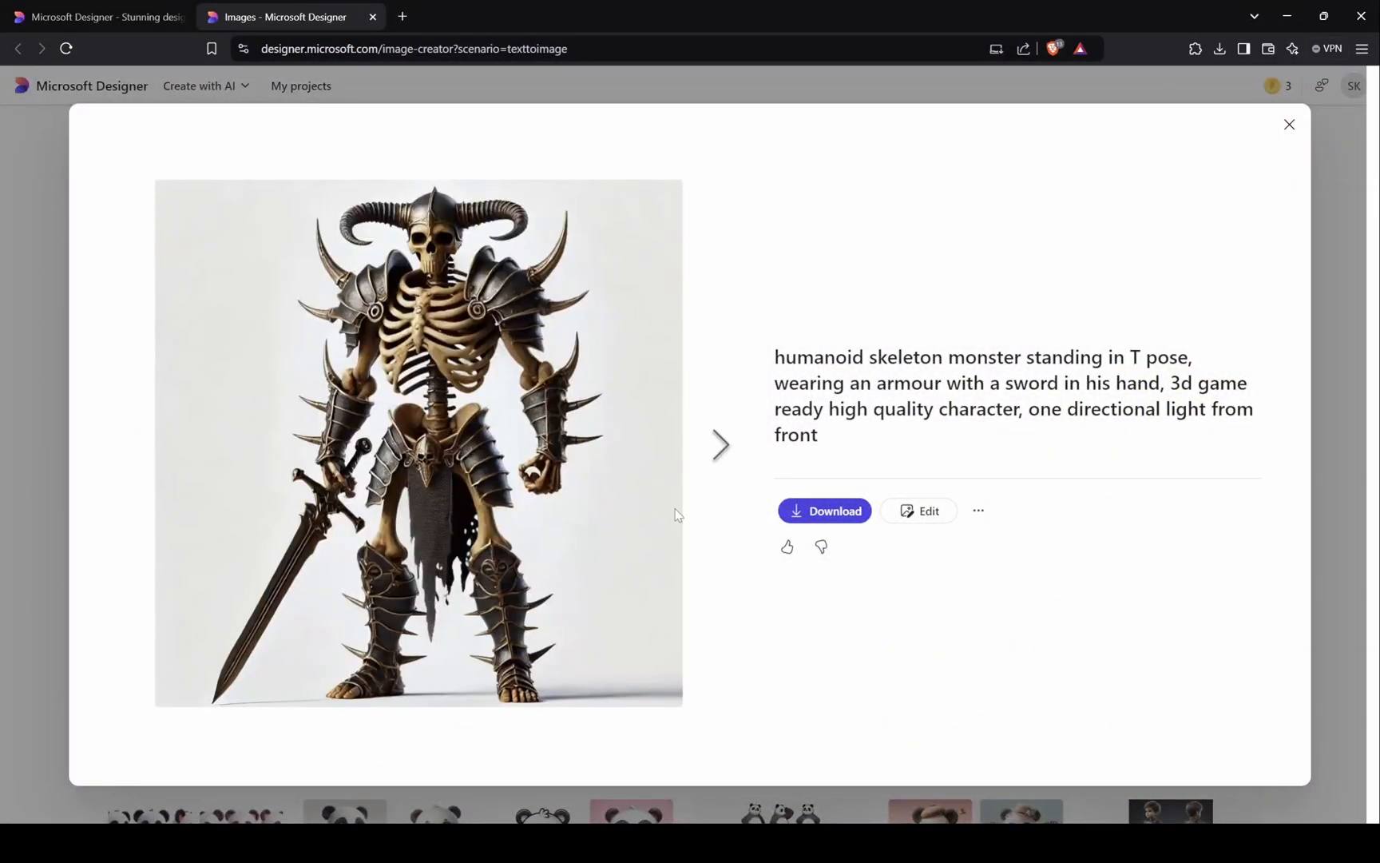
Download the horned armoured skeleton image and save it as 'skeleton monster'.
{"action": "left_click", "coordinate": [1221, 48]}
{"action": "left_click", "coordinate": [824, 510]}
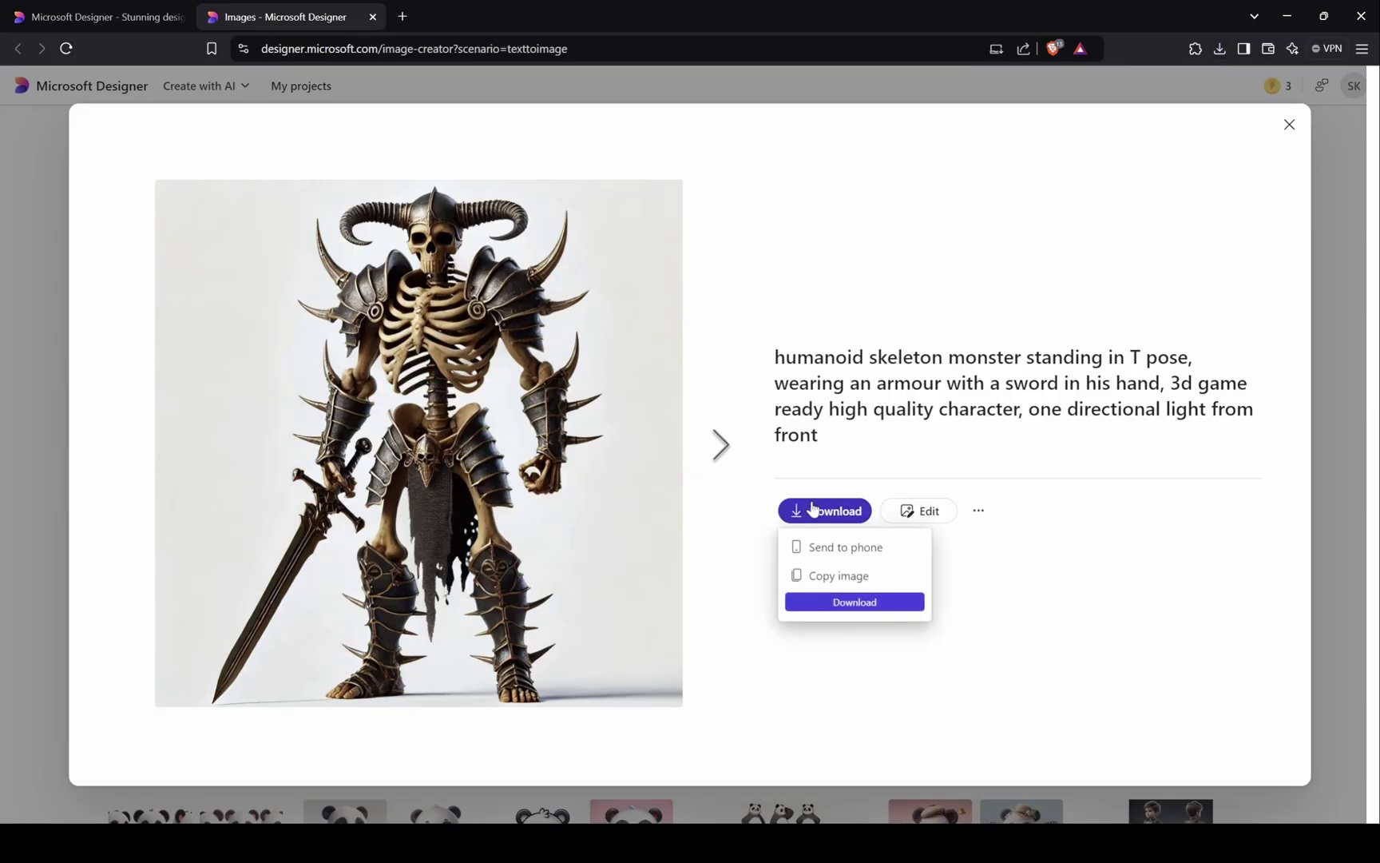
{"action": "left_click", "coordinate": [841, 602]}
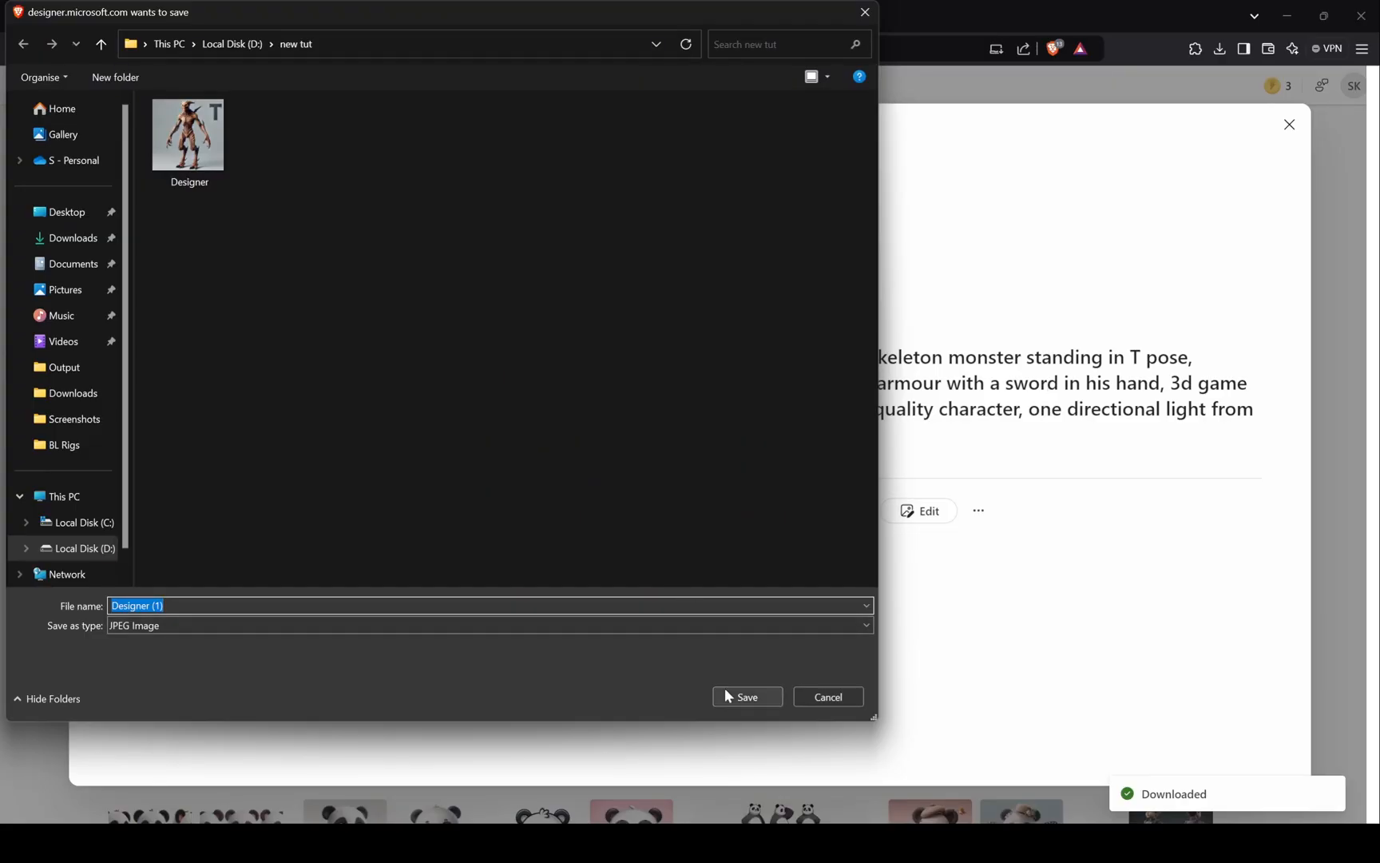
{"action": "type", "text": "skeleton monster"}
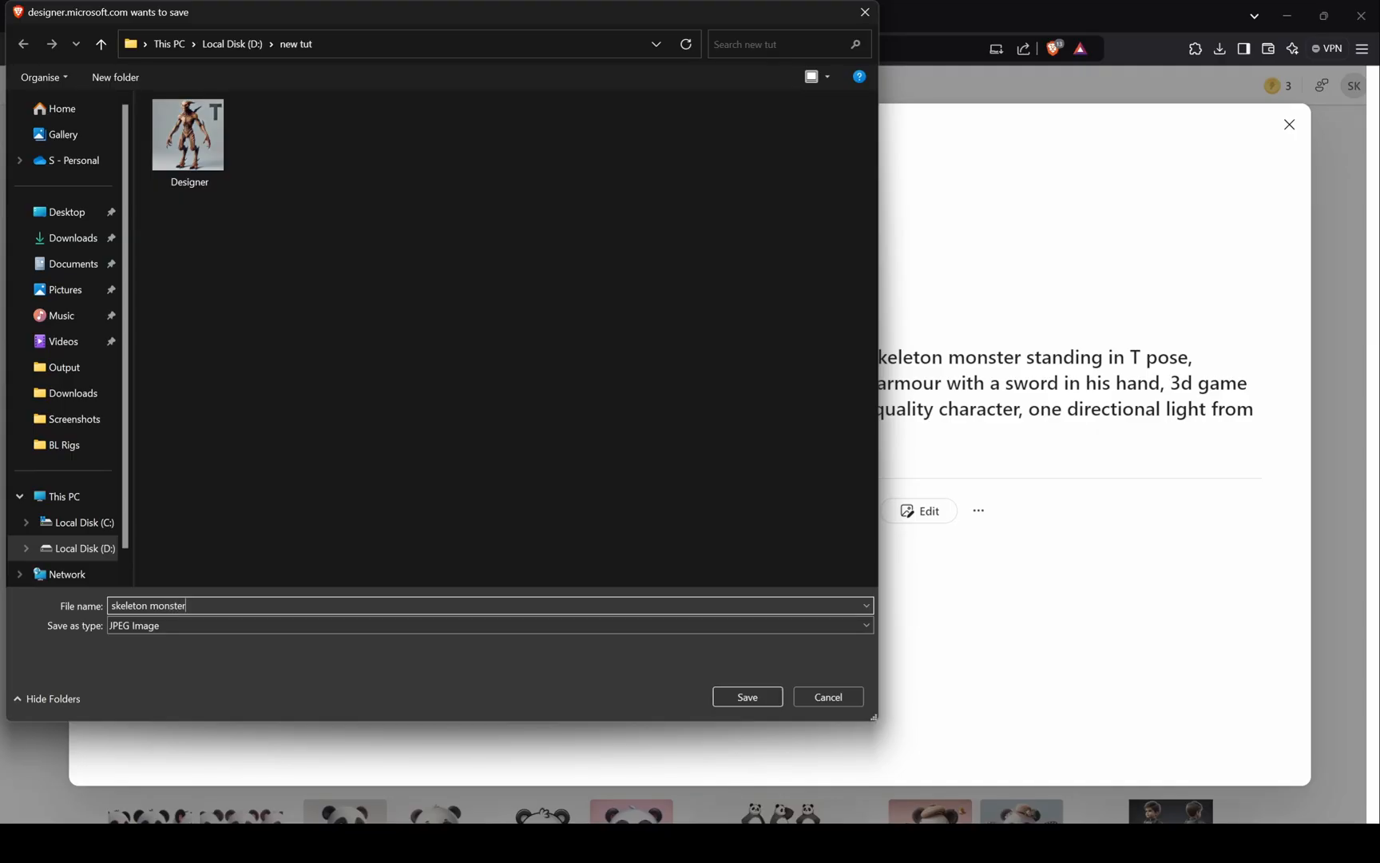
{"action": "key", "text": "Return"}
{"action": "scroll", "coordinate": [1286, 571], "scroll_direction": "down", "scroll_amount": 3}
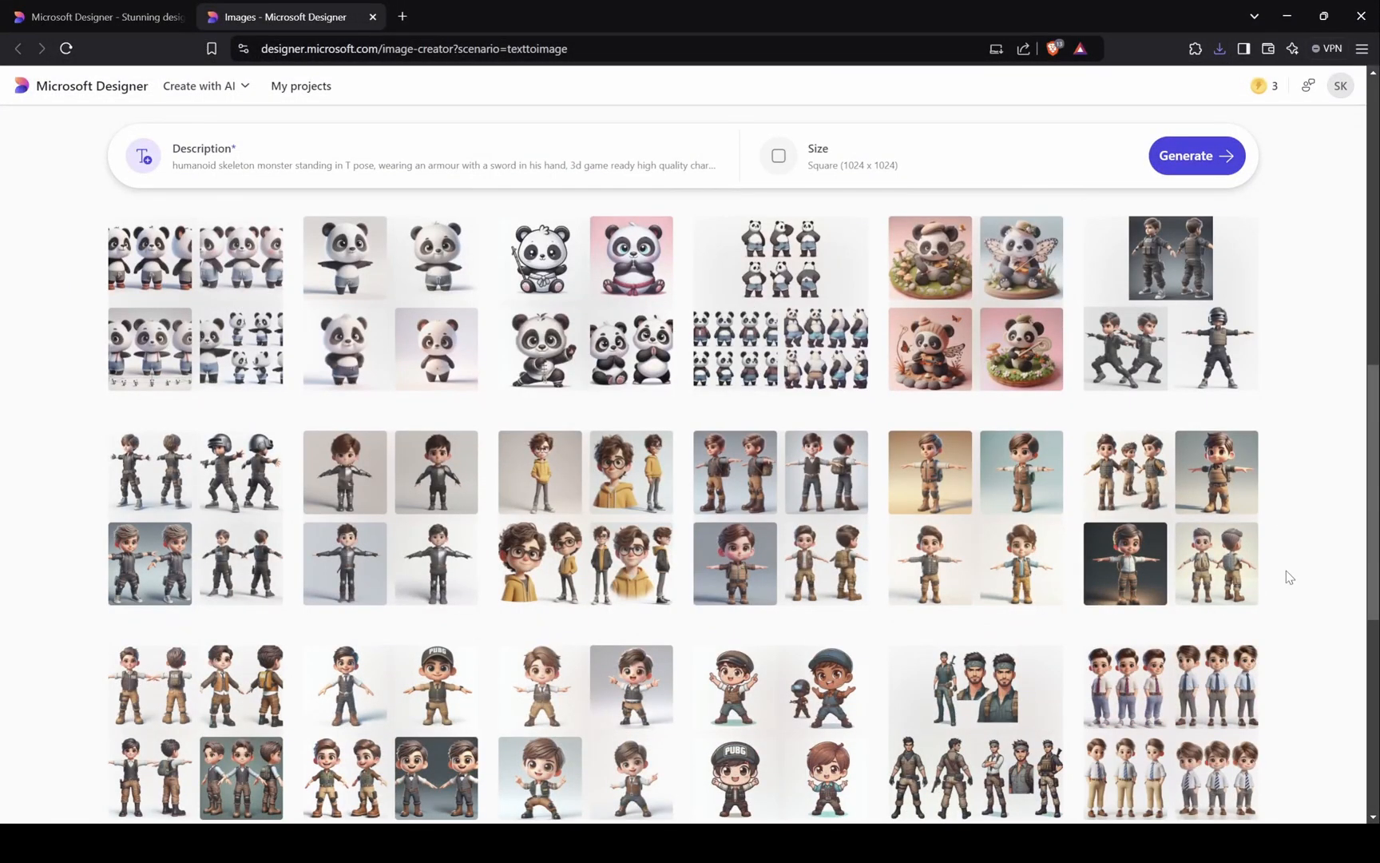
{"action": "scroll", "coordinate": [1287, 571], "scroll_direction": "down", "scroll_amount": 2}
{"action": "scroll", "coordinate": [1287, 571], "scroll_direction": "up", "scroll_amount": 1}
Browse the created image sets to find the helmeted kid in T pose.
{"action": "left_click", "coordinate": [868, 577]}
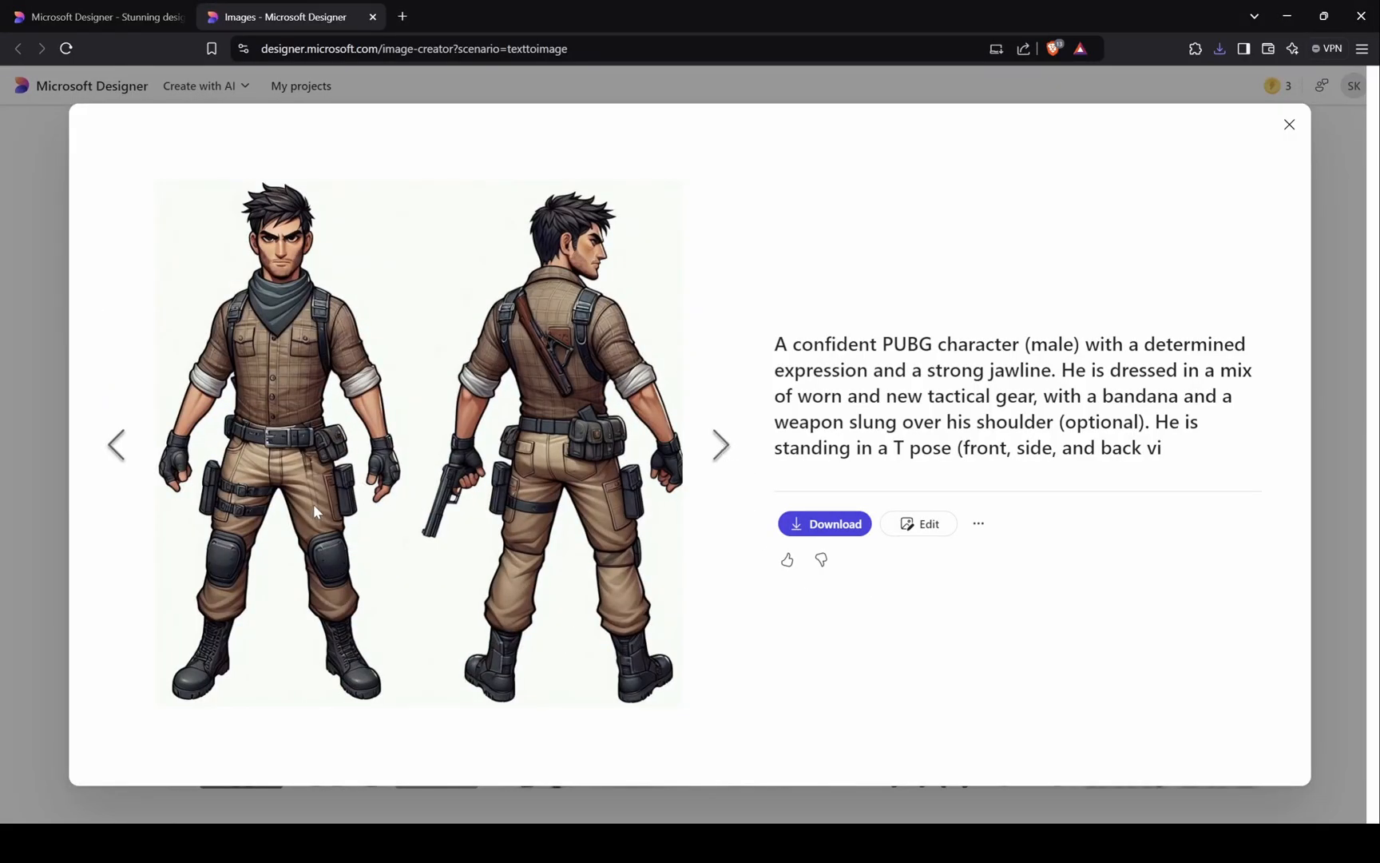
{"action": "left_click_drag", "start_coordinate": [778, 345], "coordinate": [927, 423]}
{"action": "left_click", "coordinate": [728, 404]}
{"action": "left_click", "coordinate": [719, 444]}
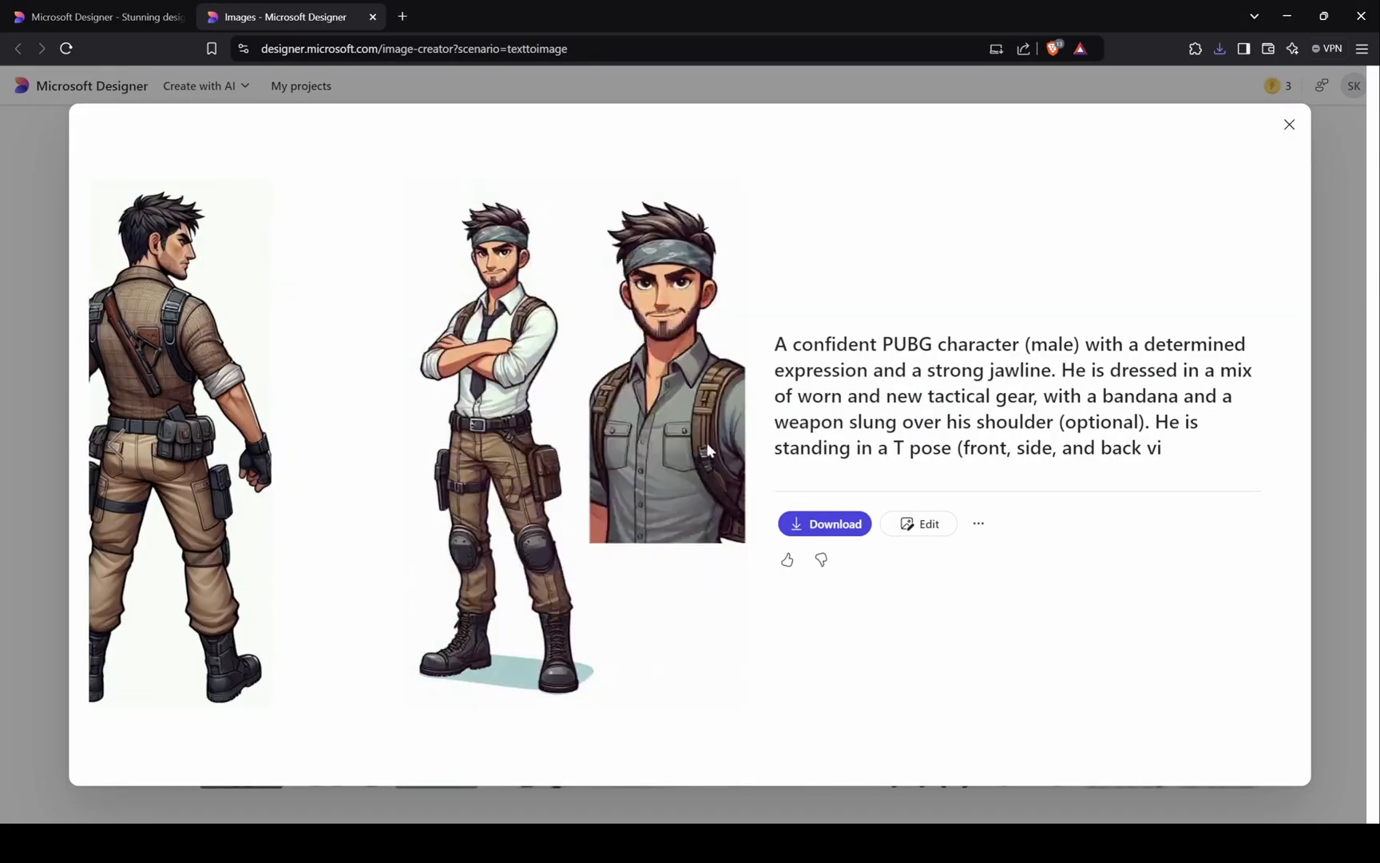
{"action": "left_click", "coordinate": [1288, 124]}
{"action": "scroll", "coordinate": [1178, 407], "scroll_direction": "up", "scroll_amount": 3}
{"action": "scroll", "coordinate": [1305, 388], "scroll_direction": "down", "scroll_amount": 2}
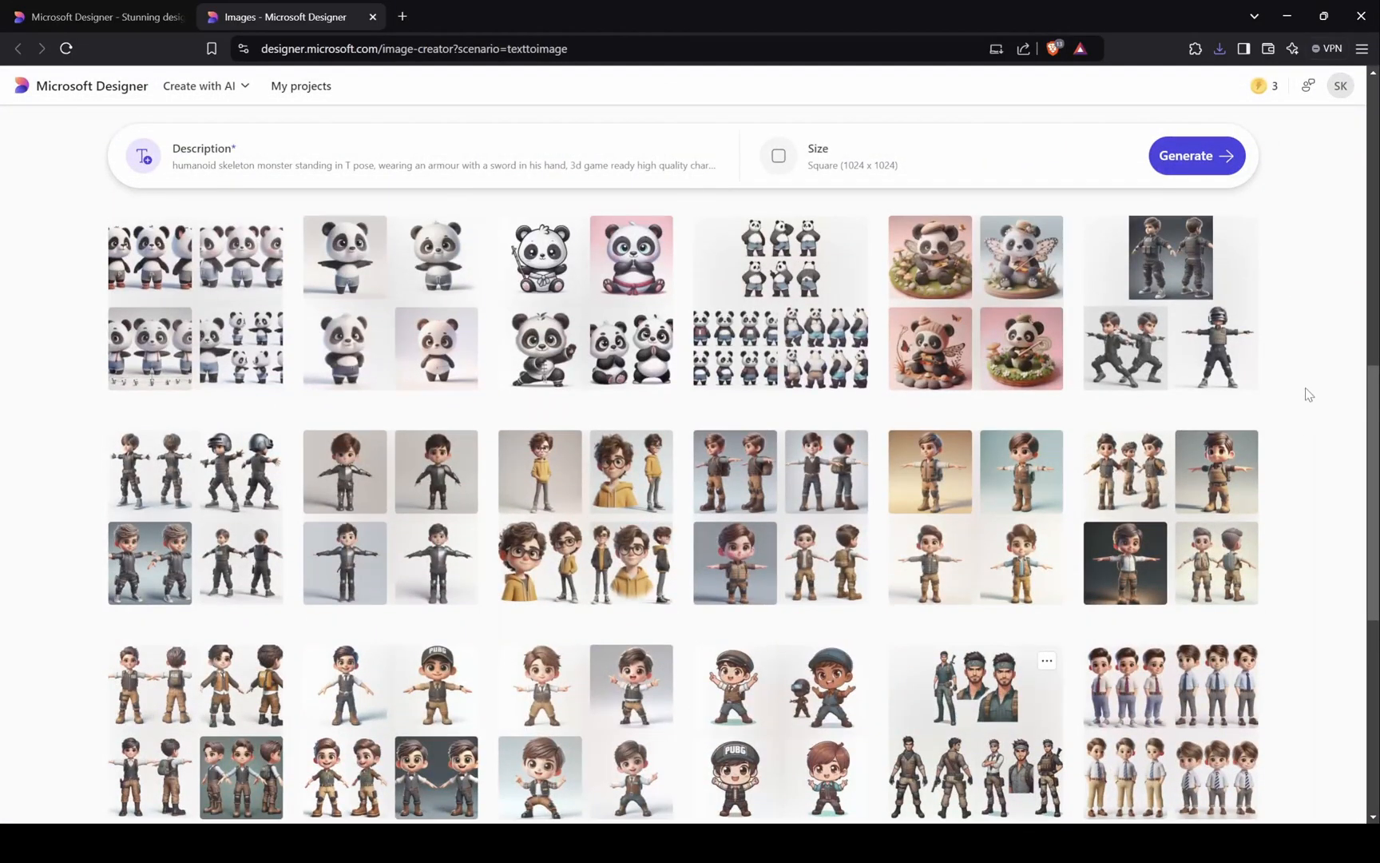
{"action": "left_click", "coordinate": [1202, 314]}
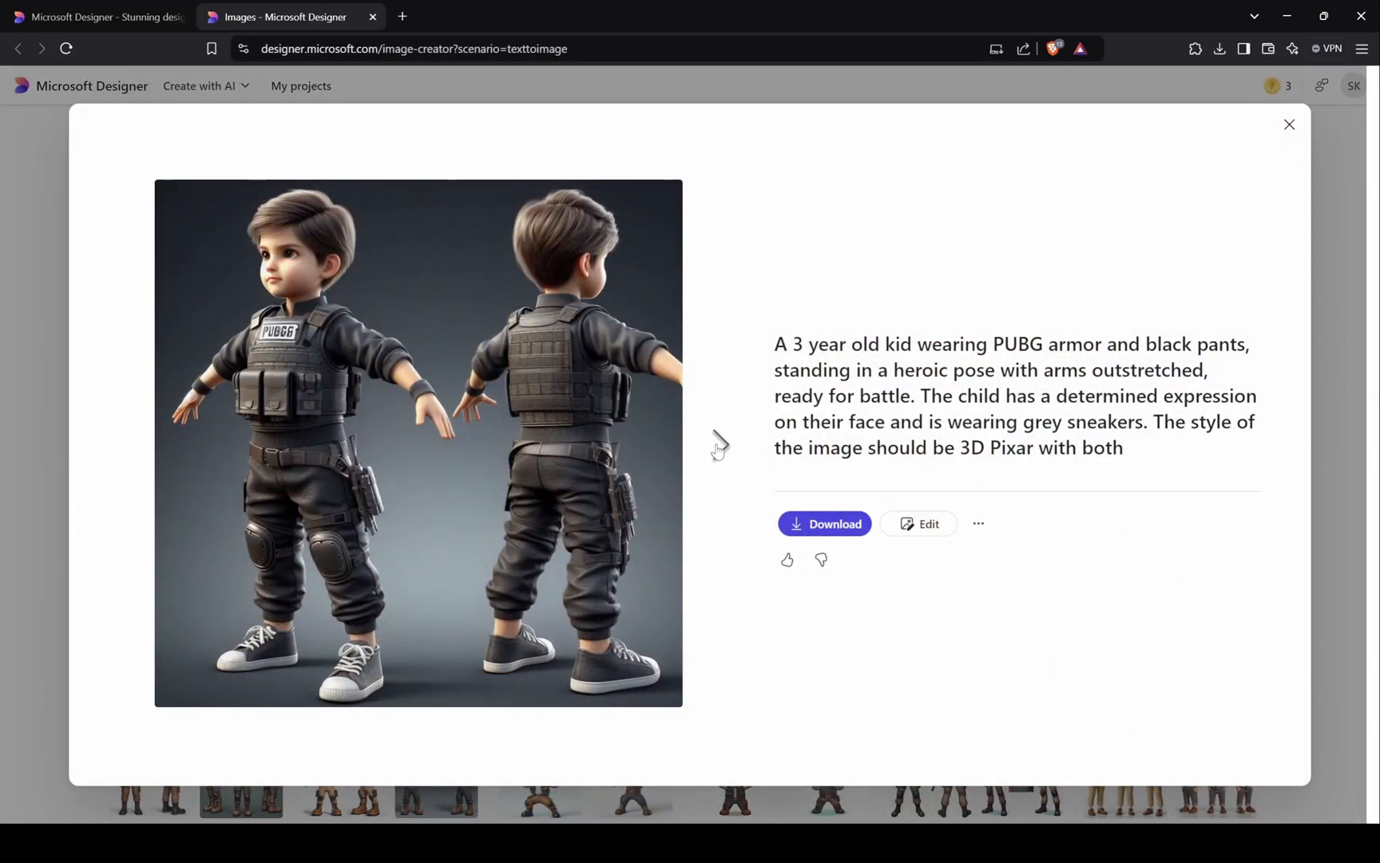
{"action": "left_click", "coordinate": [719, 444]}
{"action": "left_click", "coordinate": [720, 445]}
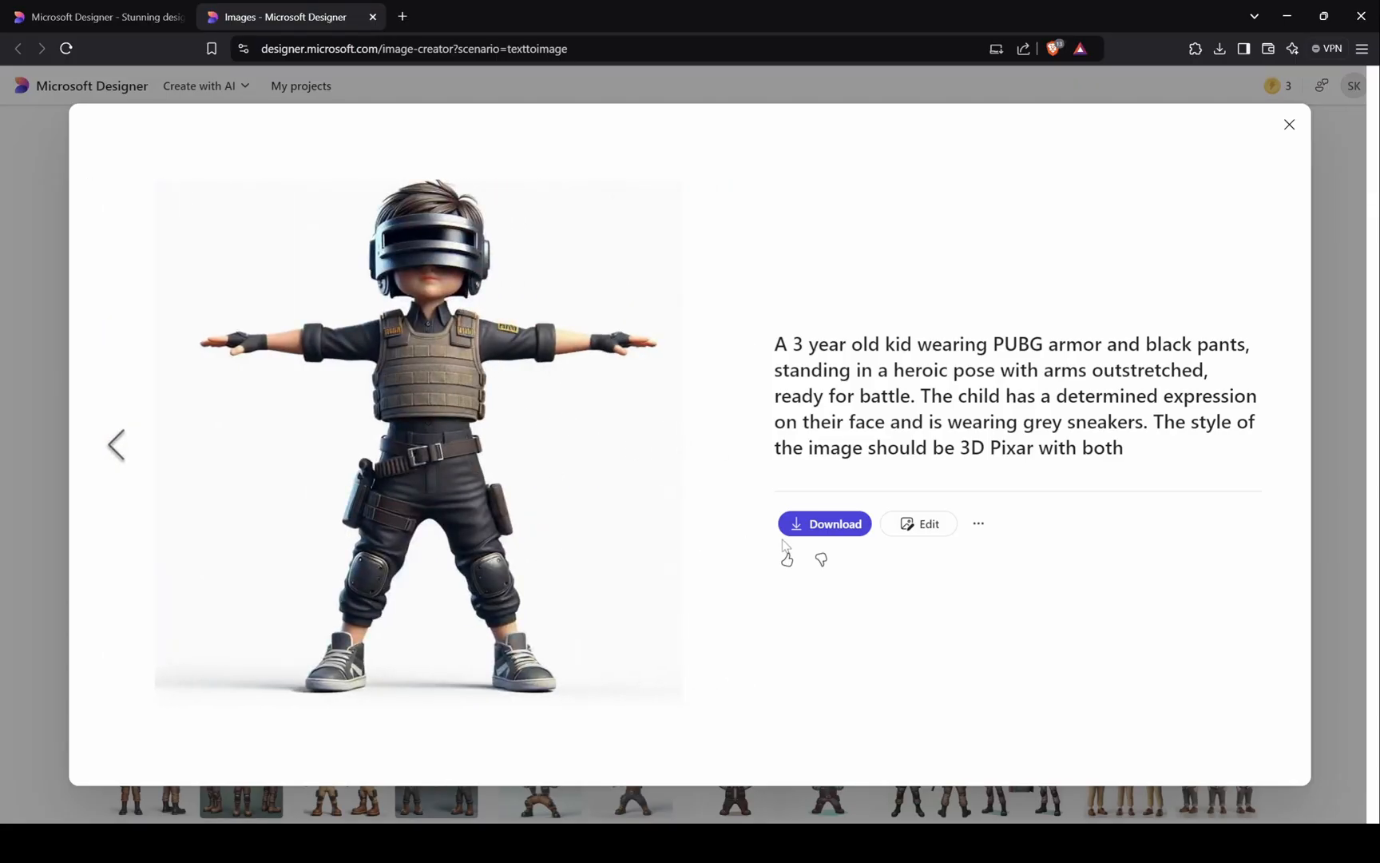
Download the helmeted kid image and rename it 'Main character' in its folder.
{"action": "left_click", "coordinate": [823, 525]}
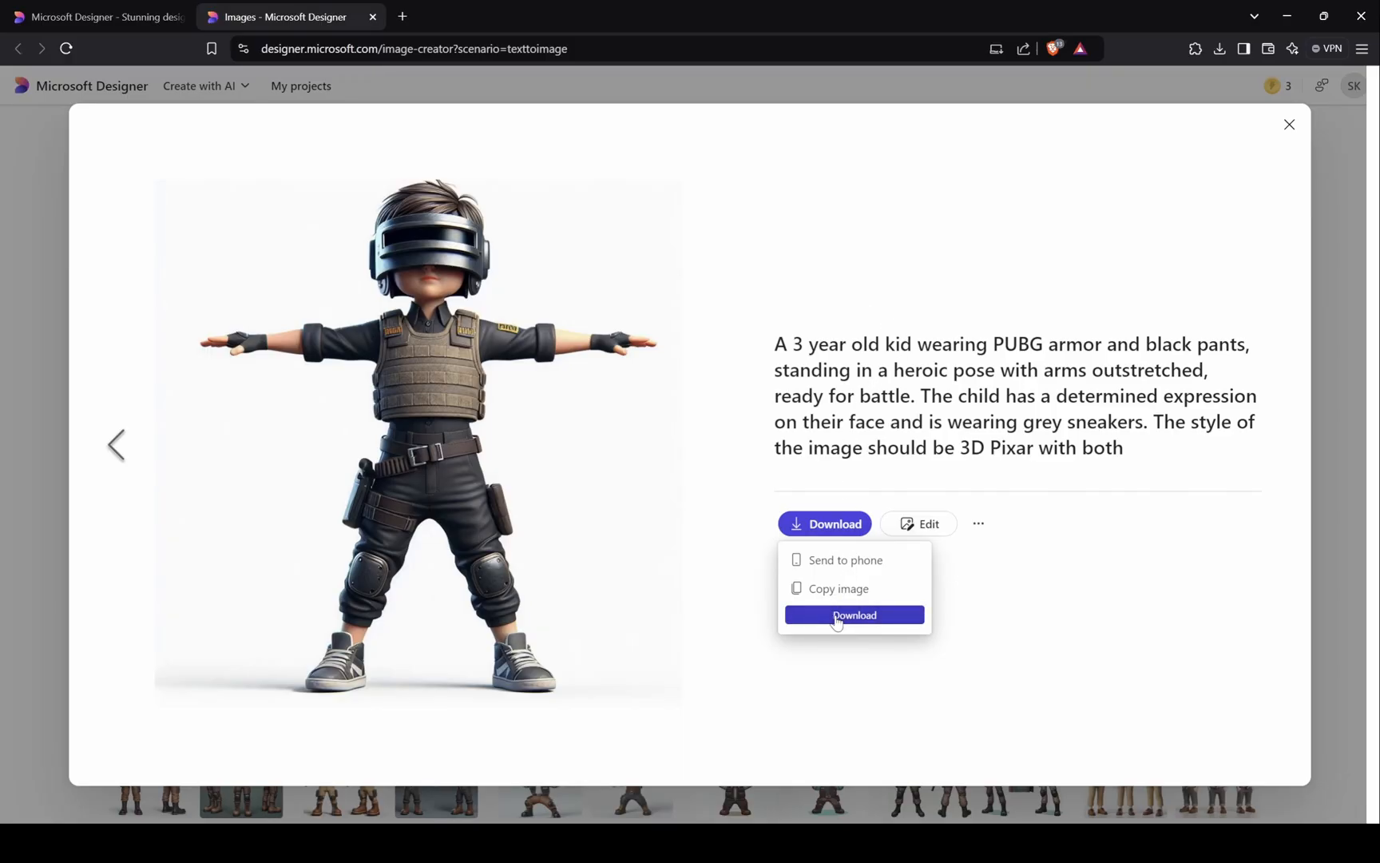
{"action": "left_click", "coordinate": [854, 614]}
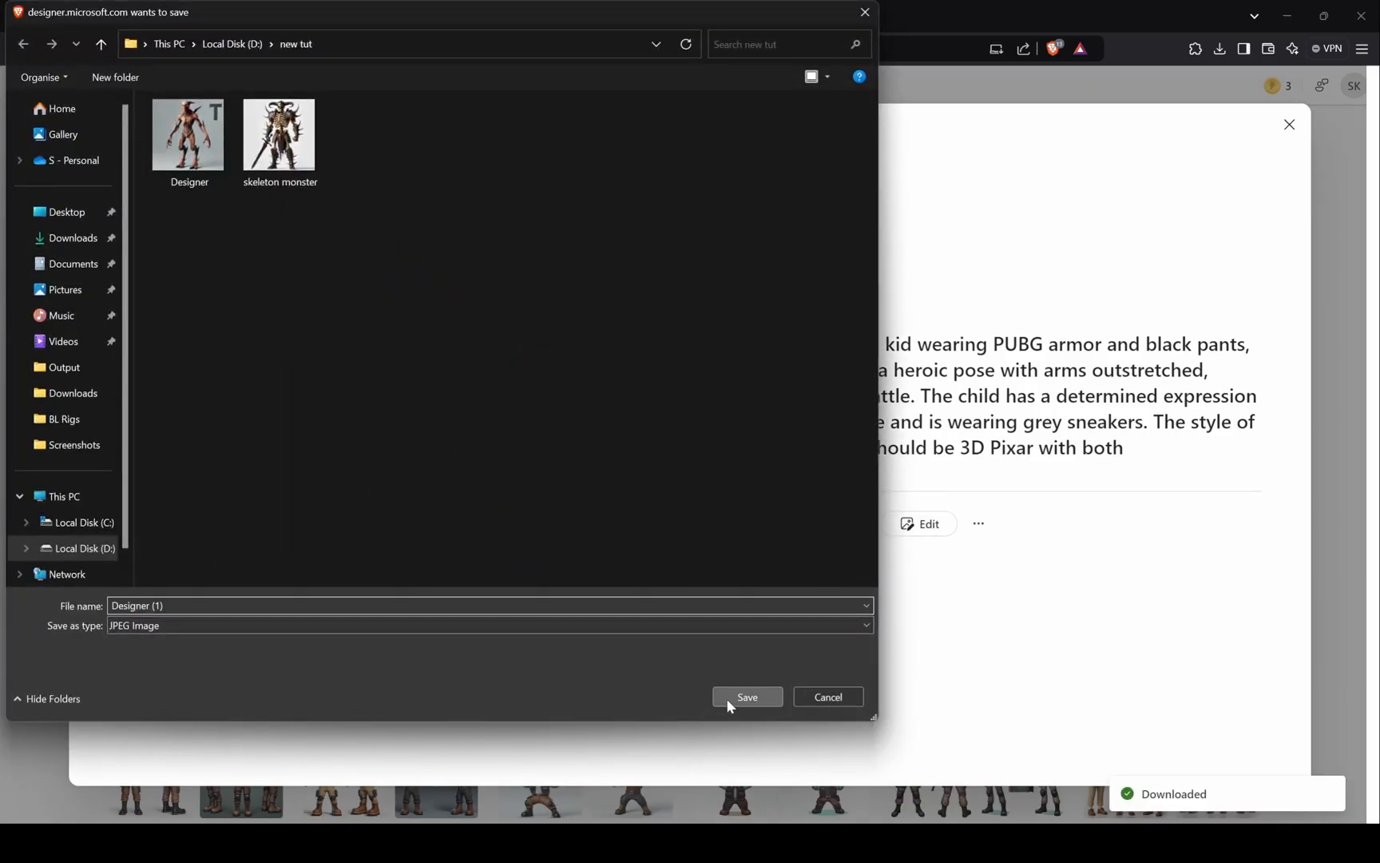
{"action": "left_click", "coordinate": [734, 697]}
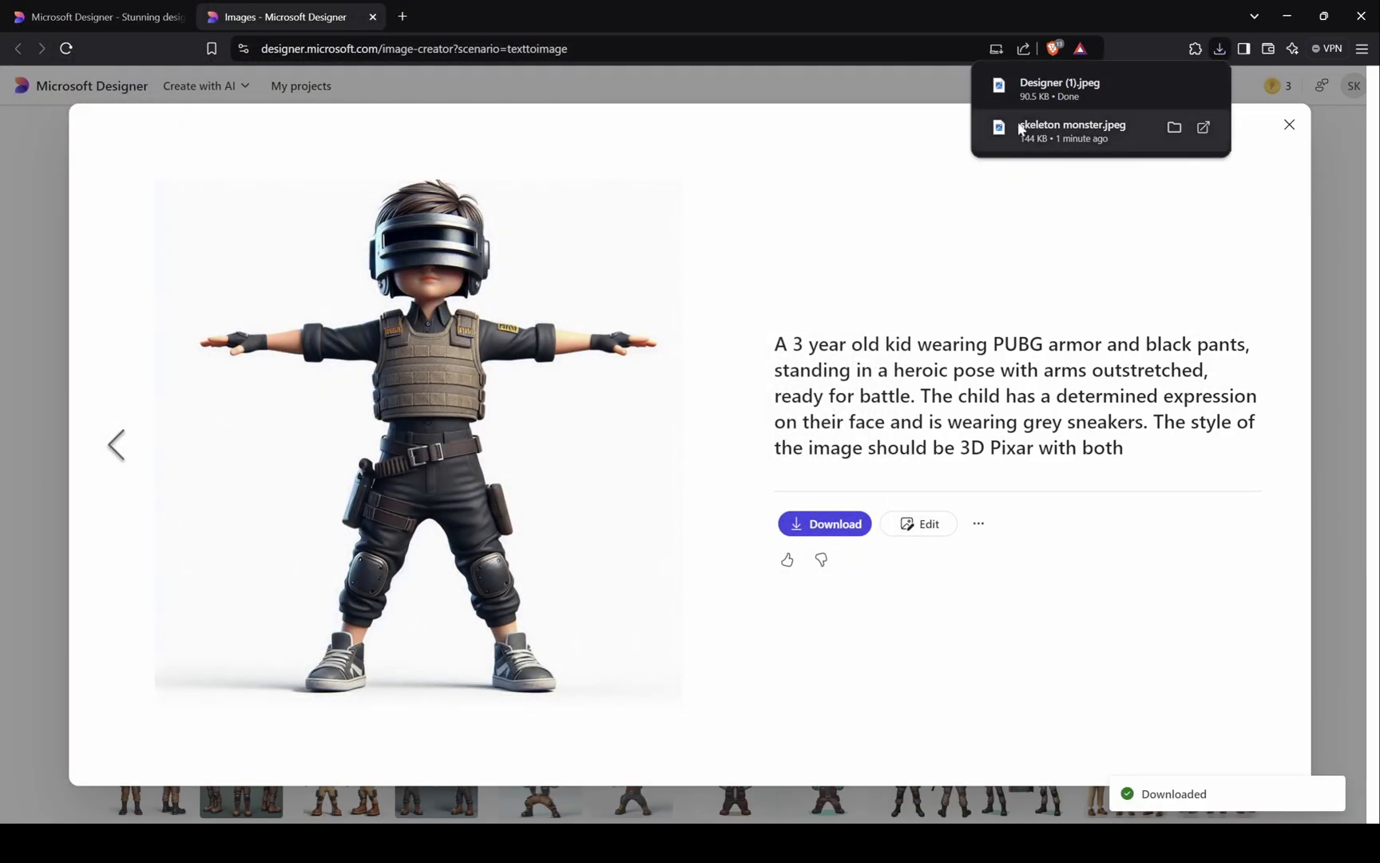
{"action": "mouse_move", "coordinate": [1089, 89]}
{"action": "left_click", "coordinate": [1175, 86]}
{"action": "type", "text": "Main character"}
{"action": "key", "text": "Return"}
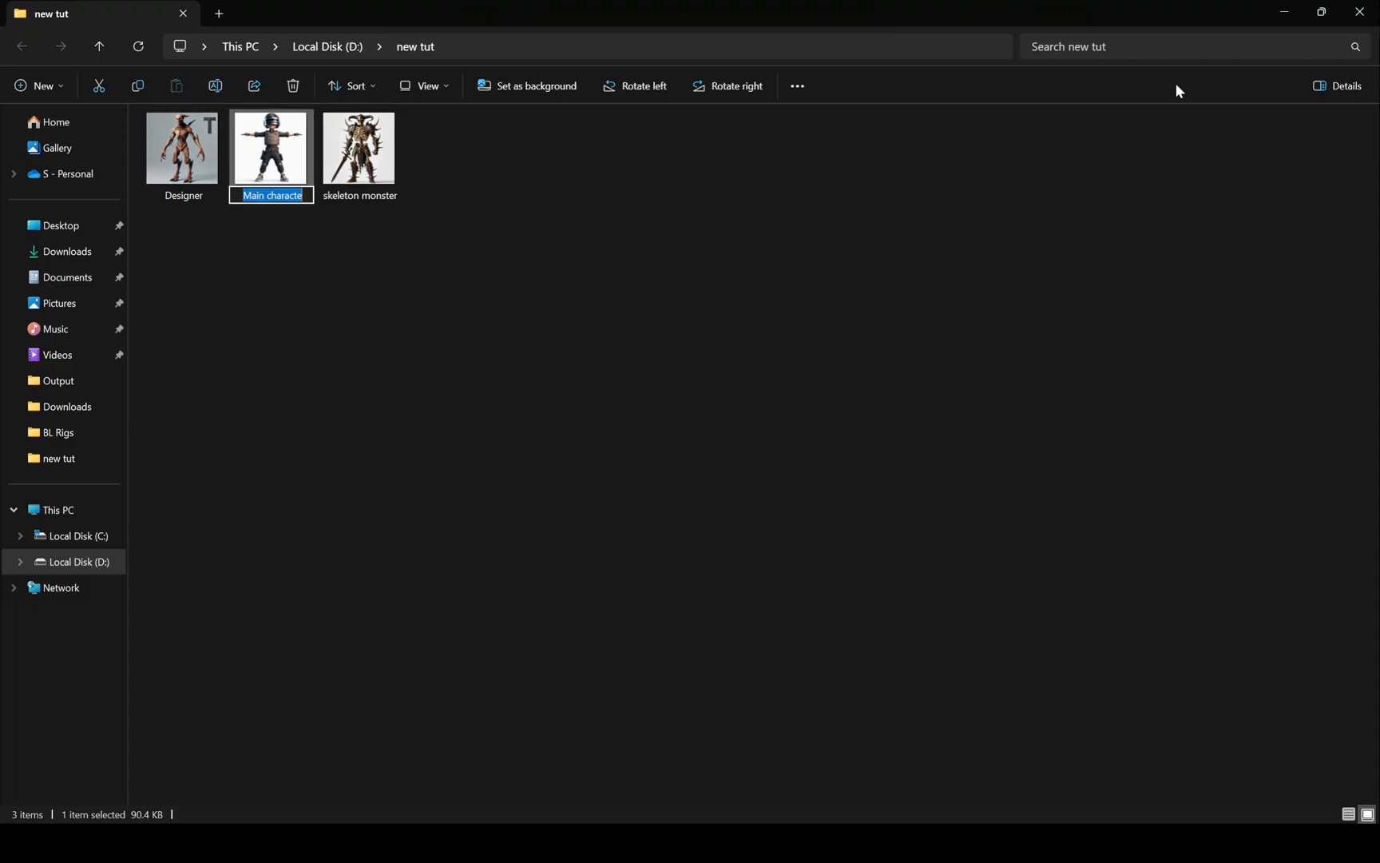
{"action": "key", "text": "alt+Tab"}
{"action": "type", "text": "tant m"}
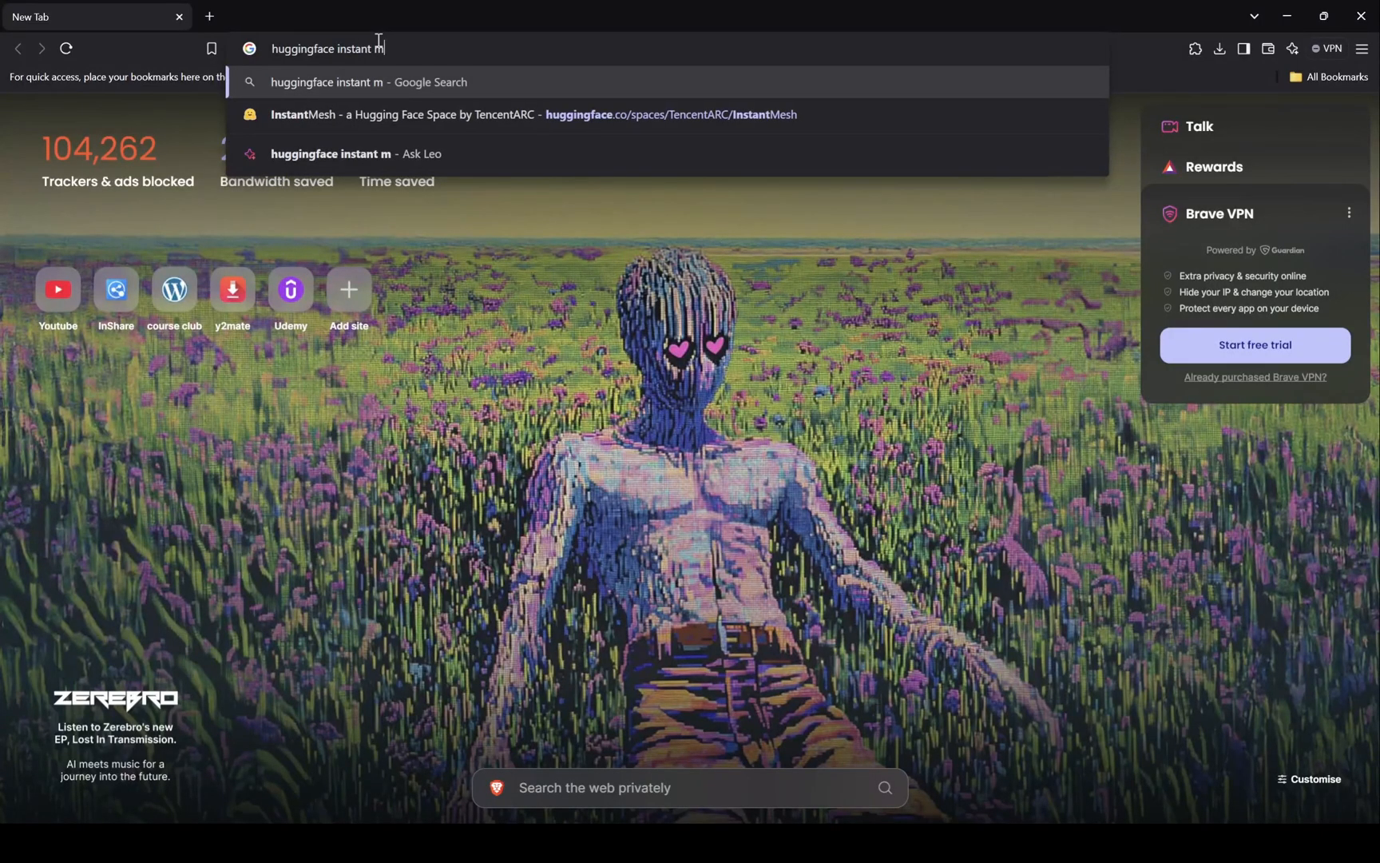
{"action": "type", "text": "esh"}
Search for huggingface instant mesh and open TencentARC's InstantMesh Space.
{"action": "key", "text": "Return"}
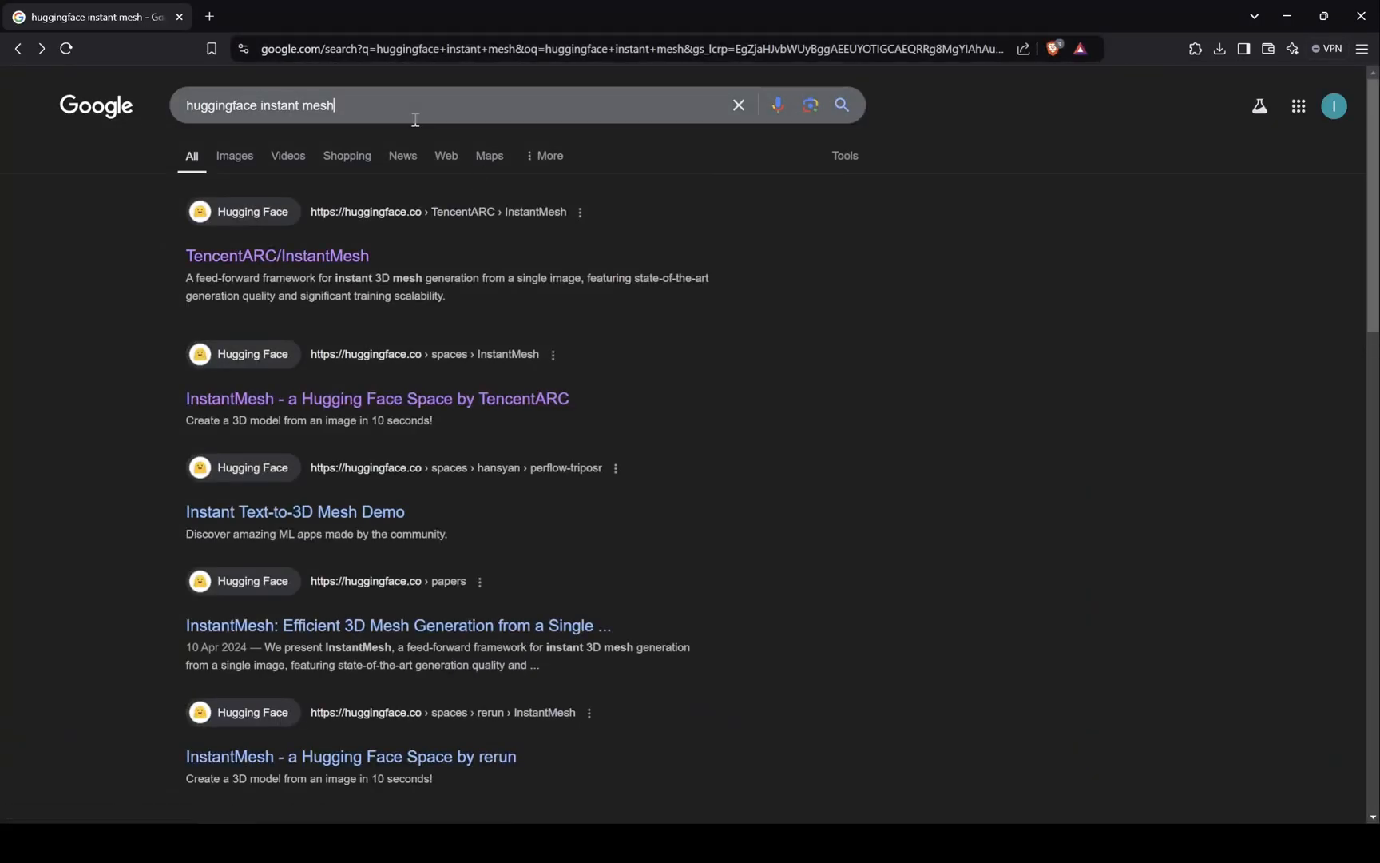
{"action": "key", "text": "Return"}
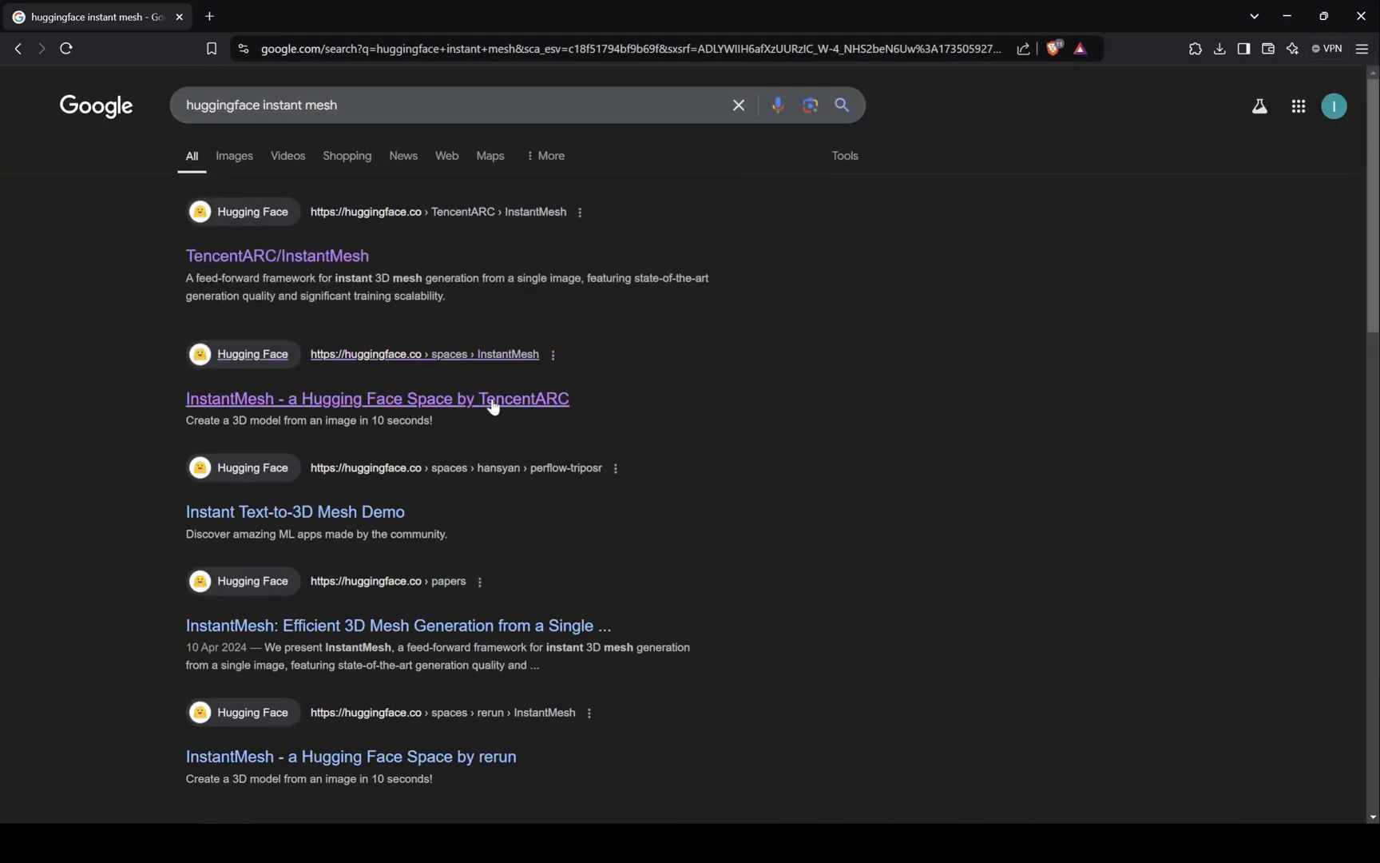
{"action": "left_click", "coordinate": [492, 405]}
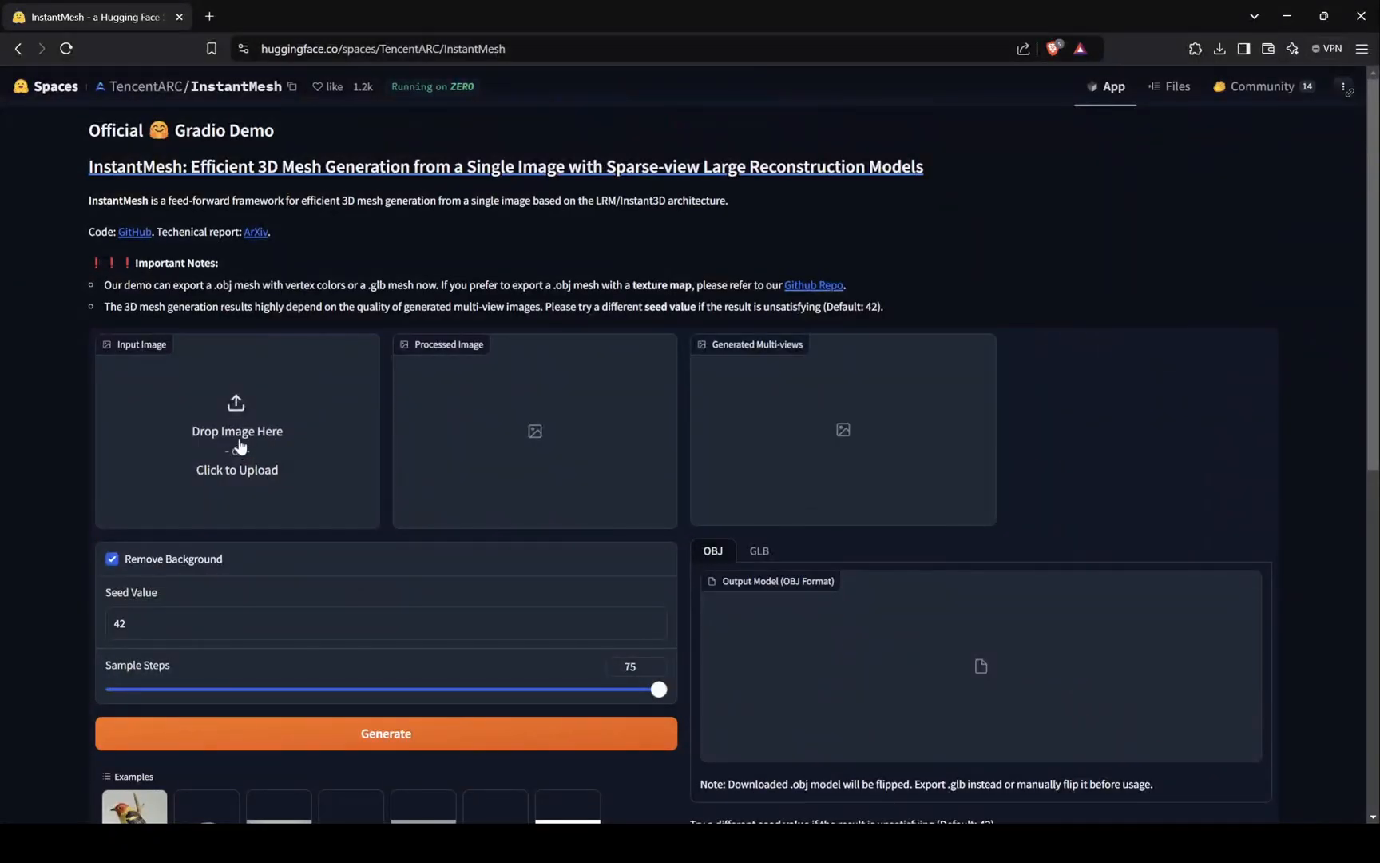
Upload the skeleton monster image as InstantMesh's input image.
{"action": "left_click", "coordinate": [238, 443]}
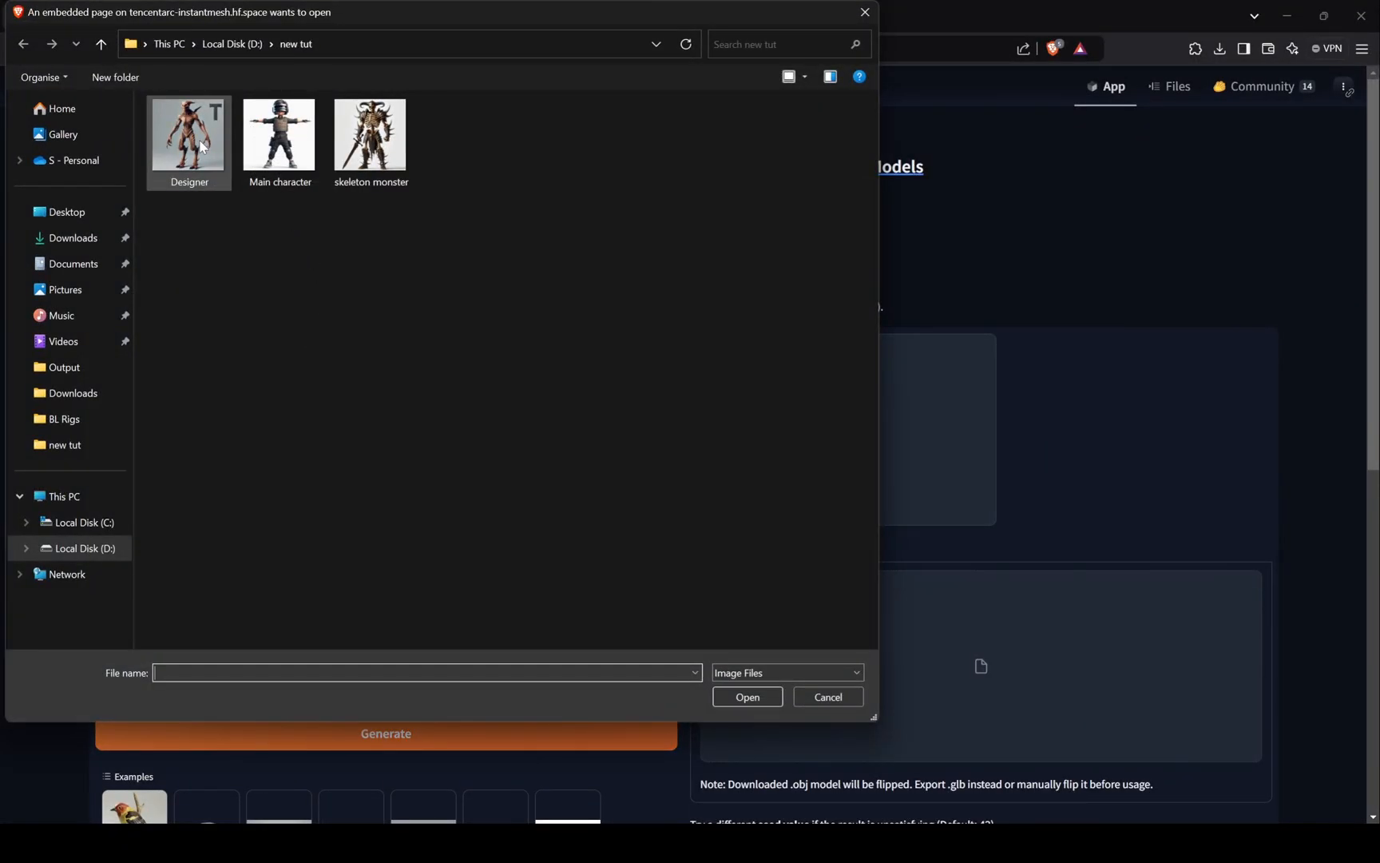
{"action": "left_click", "coordinate": [371, 128]}
{"action": "left_click", "coordinate": [759, 701]}
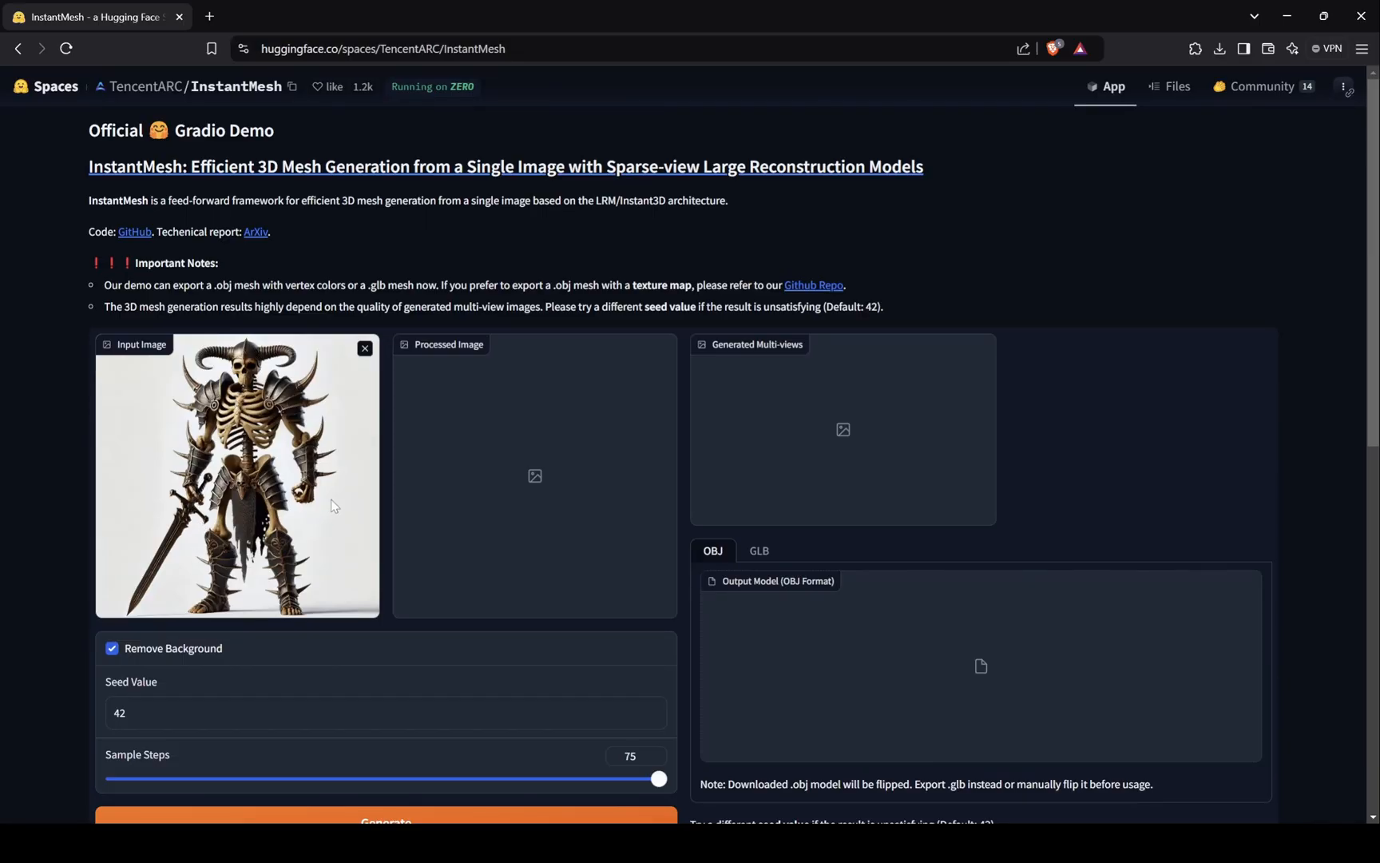
{"action": "scroll", "coordinate": [482, 537], "scroll_direction": "down", "scroll_amount": 4}
{"action": "scroll", "coordinate": [481, 538], "scroll_direction": "up", "scroll_amount": 3}
{"action": "scroll", "coordinate": [481, 537], "scroll_direction": "down", "scroll_amount": 2}
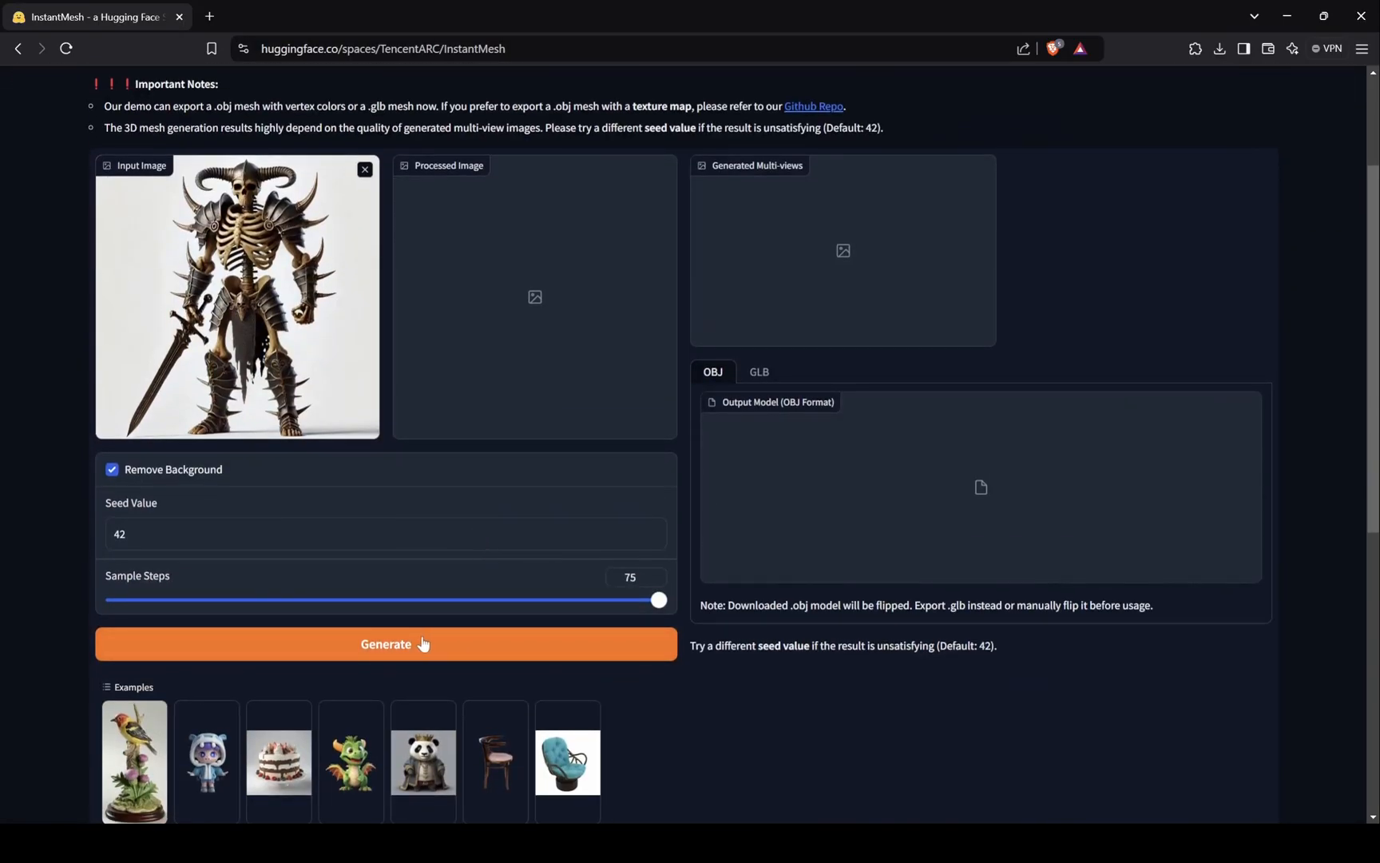
Generate the skeleton's 3D mesh and rotate the output model to a frontal view.
{"action": "left_click", "coordinate": [423, 644]}
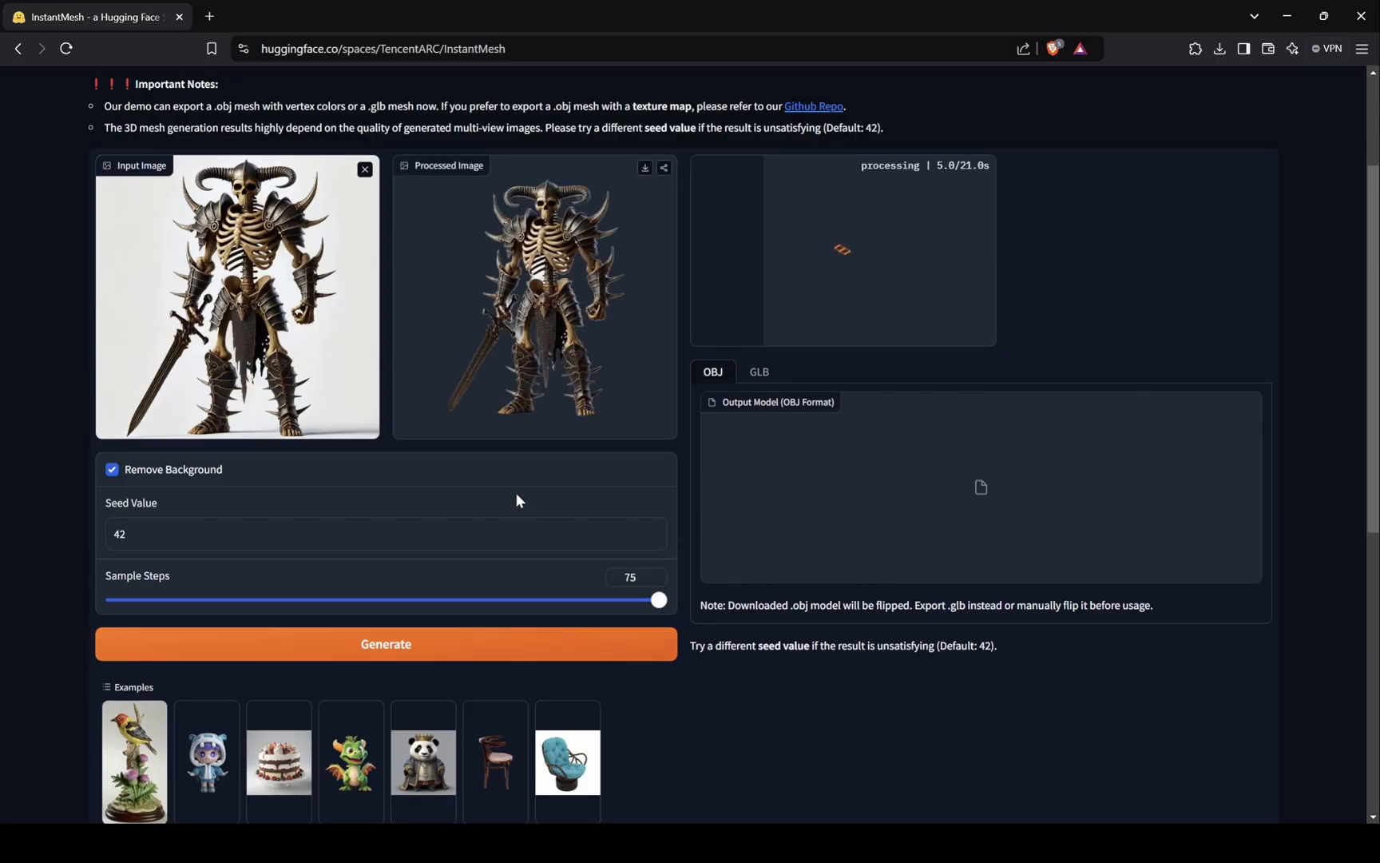
{"action": "scroll", "coordinate": [516, 492], "scroll_direction": "up", "scroll_amount": 1}
{"action": "scroll", "coordinate": [515, 492], "scroll_direction": "up", "scroll_amount": 1}
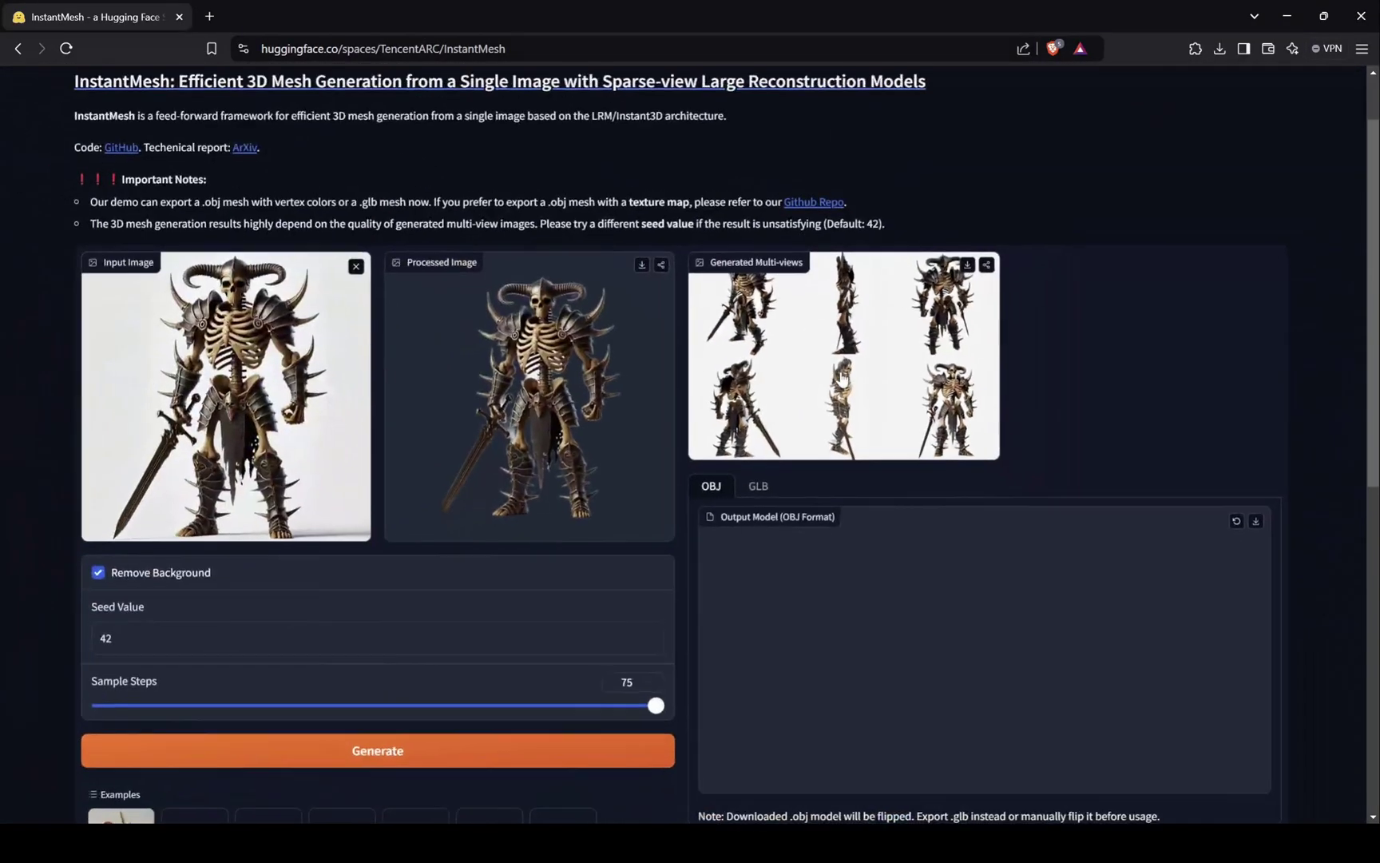
{"action": "scroll", "coordinate": [799, 354], "scroll_direction": "down", "scroll_amount": 2}
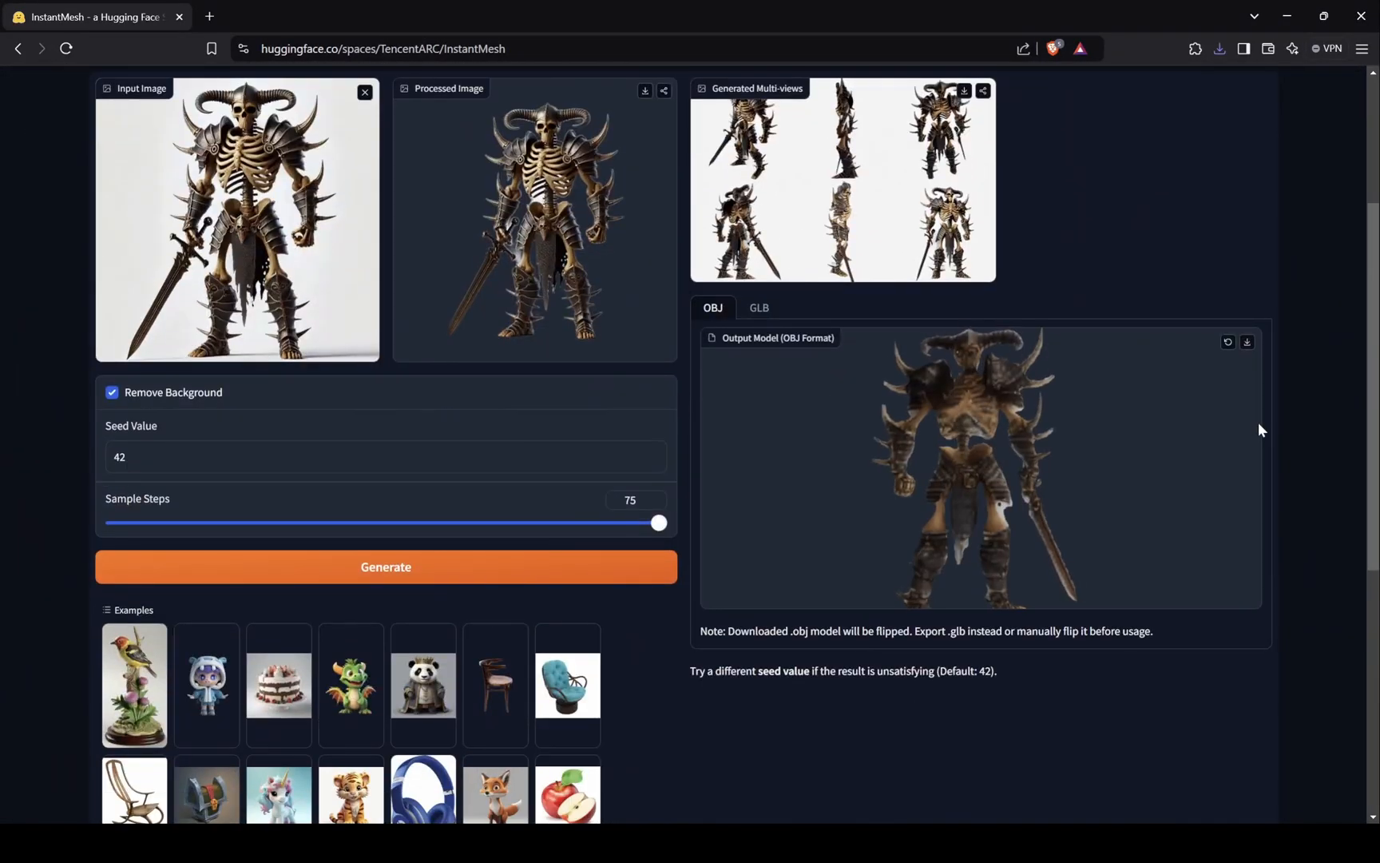
{"action": "mouse_move", "coordinate": [1078, 448]}
{"action": "left_mouse_down"}
{"action": "mouse_move", "coordinate": [977, 473]}
{"action": "mouse_move", "coordinate": [1020, 454]}
{"action": "mouse_move", "coordinate": [997, 455]}
{"action": "left_mouse_up"}
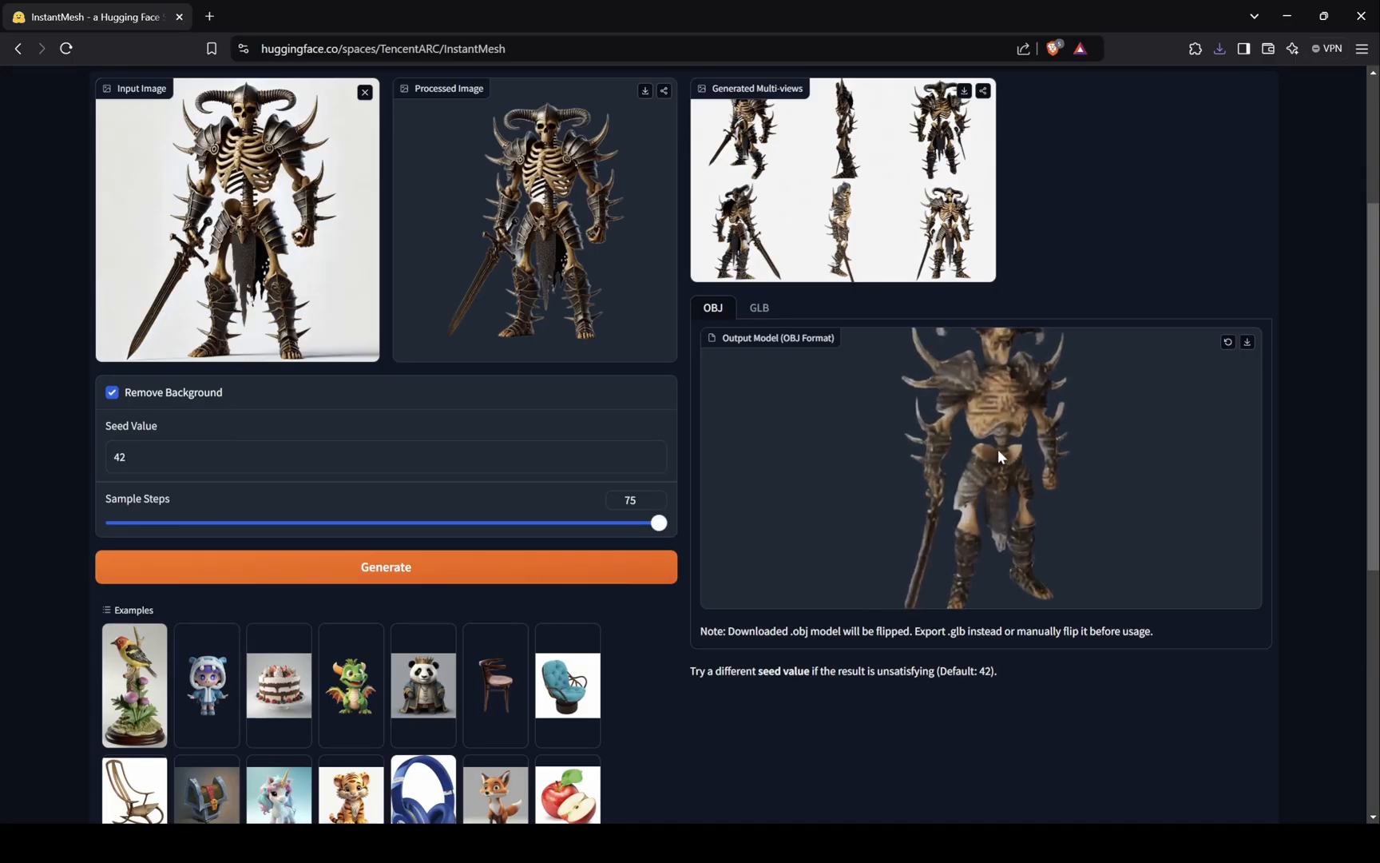
{"action": "scroll", "coordinate": [1095, 194], "scroll_direction": "down", "scroll_amount": 1}
{"action": "scroll", "coordinate": [1095, 194], "scroll_direction": "up", "scroll_amount": 5}
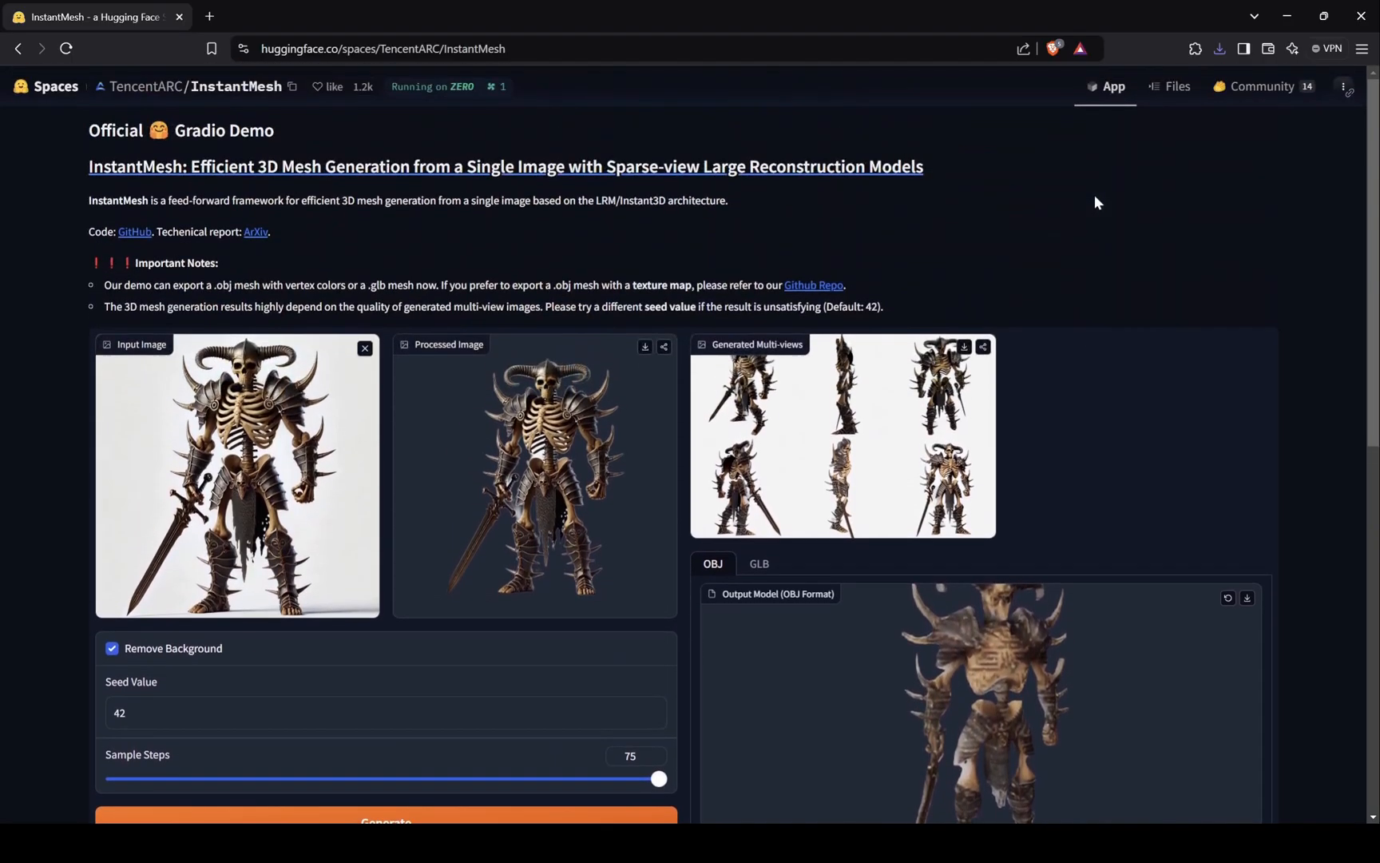
{"action": "scroll", "coordinate": [1095, 202], "scroll_direction": "down", "scroll_amount": 3}
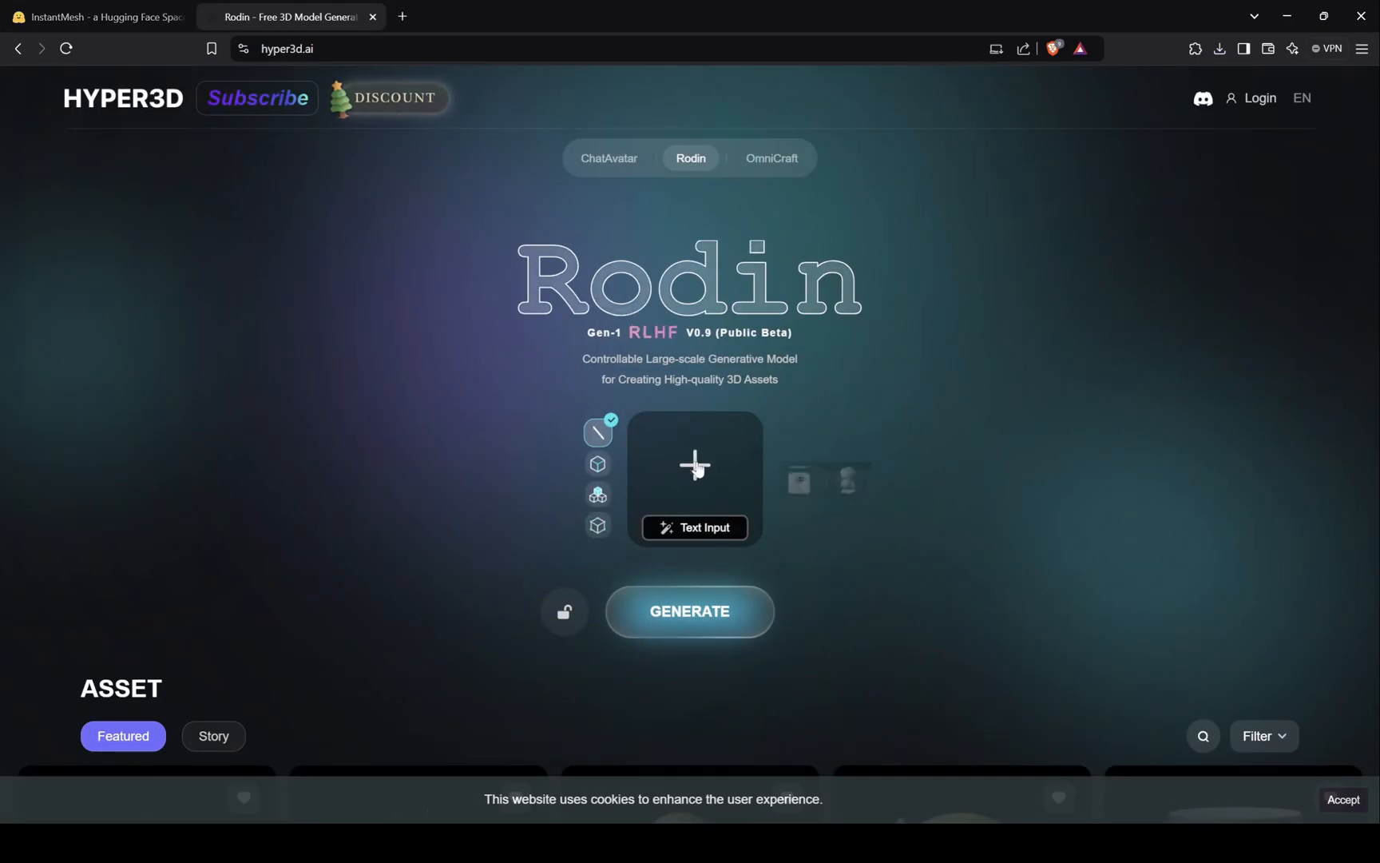
Upload the file named image to Rodin as the input for 3D generation.
{"action": "left_click", "coordinate": [723, 464]}
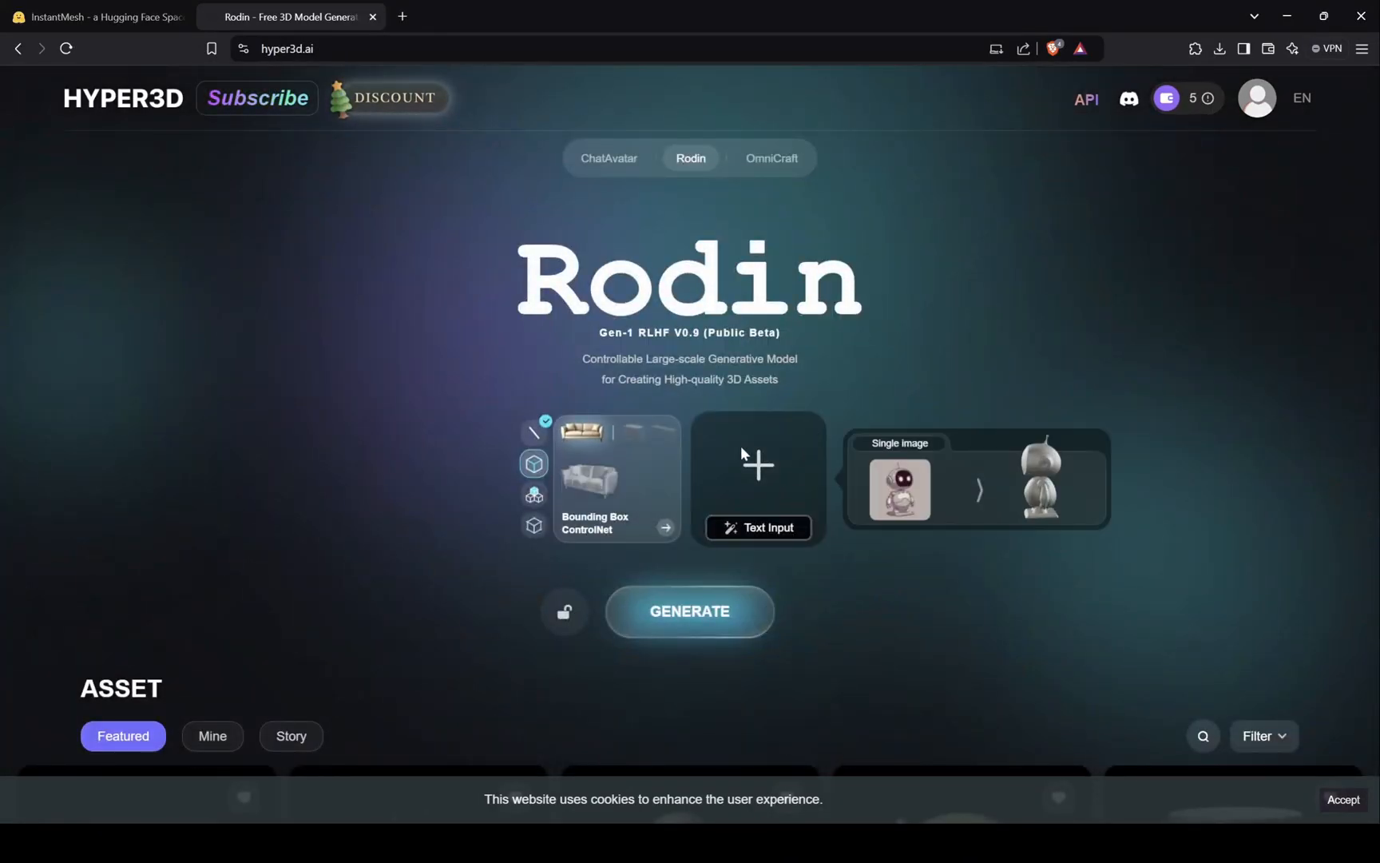
{"action": "left_click", "coordinate": [741, 451]}
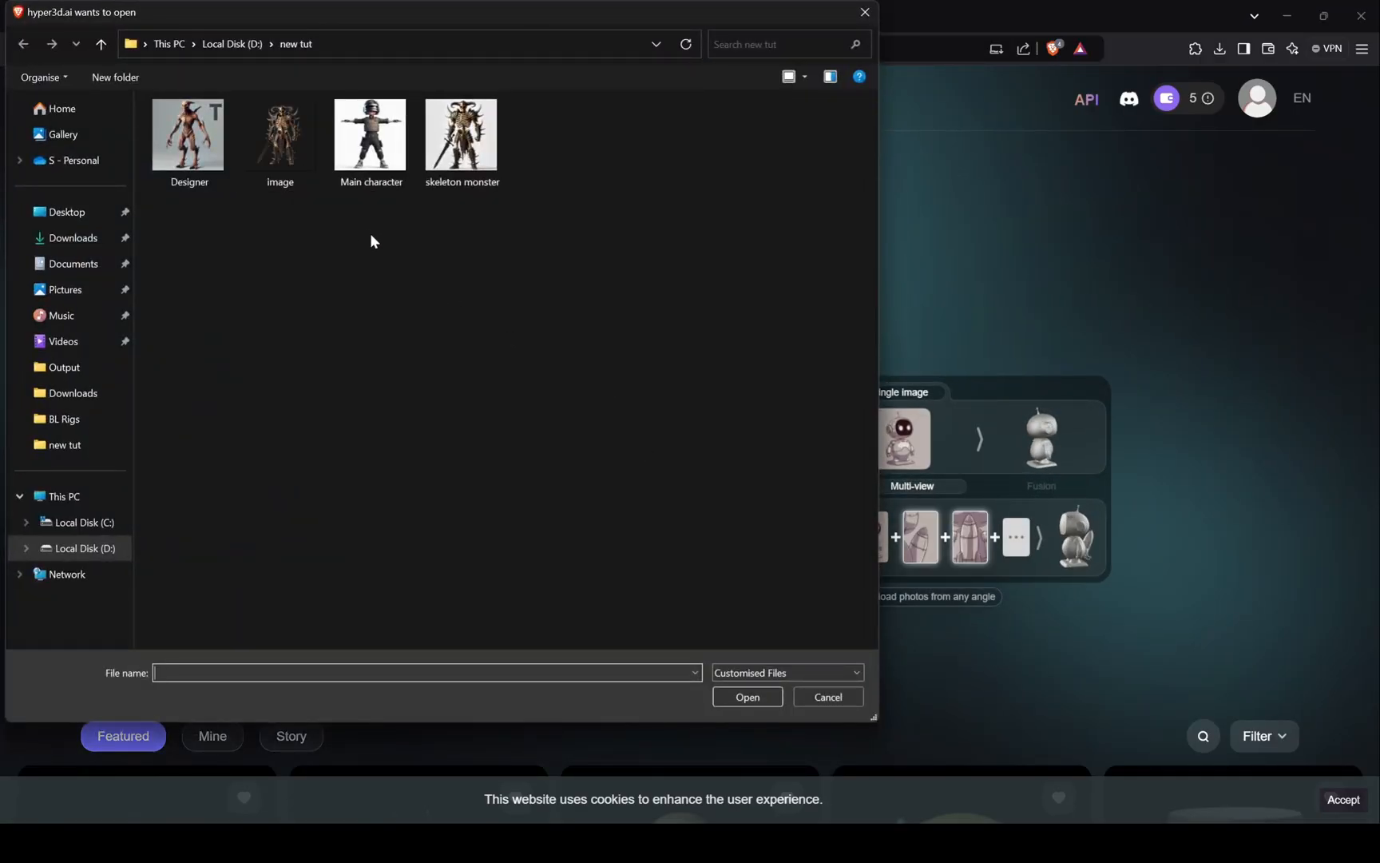
{"action": "left_click", "coordinate": [280, 141]}
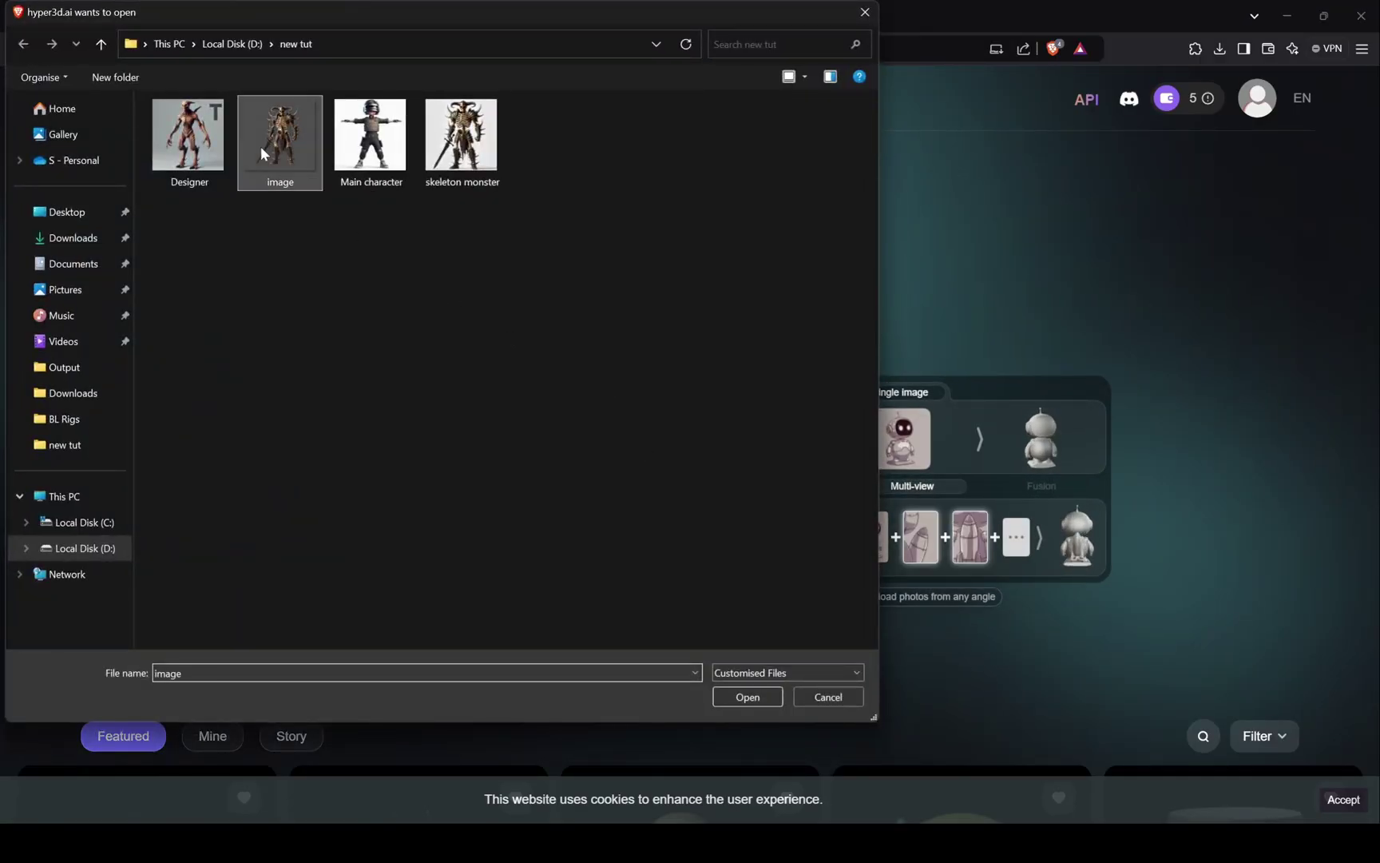
{"action": "left_click", "coordinate": [726, 697]}
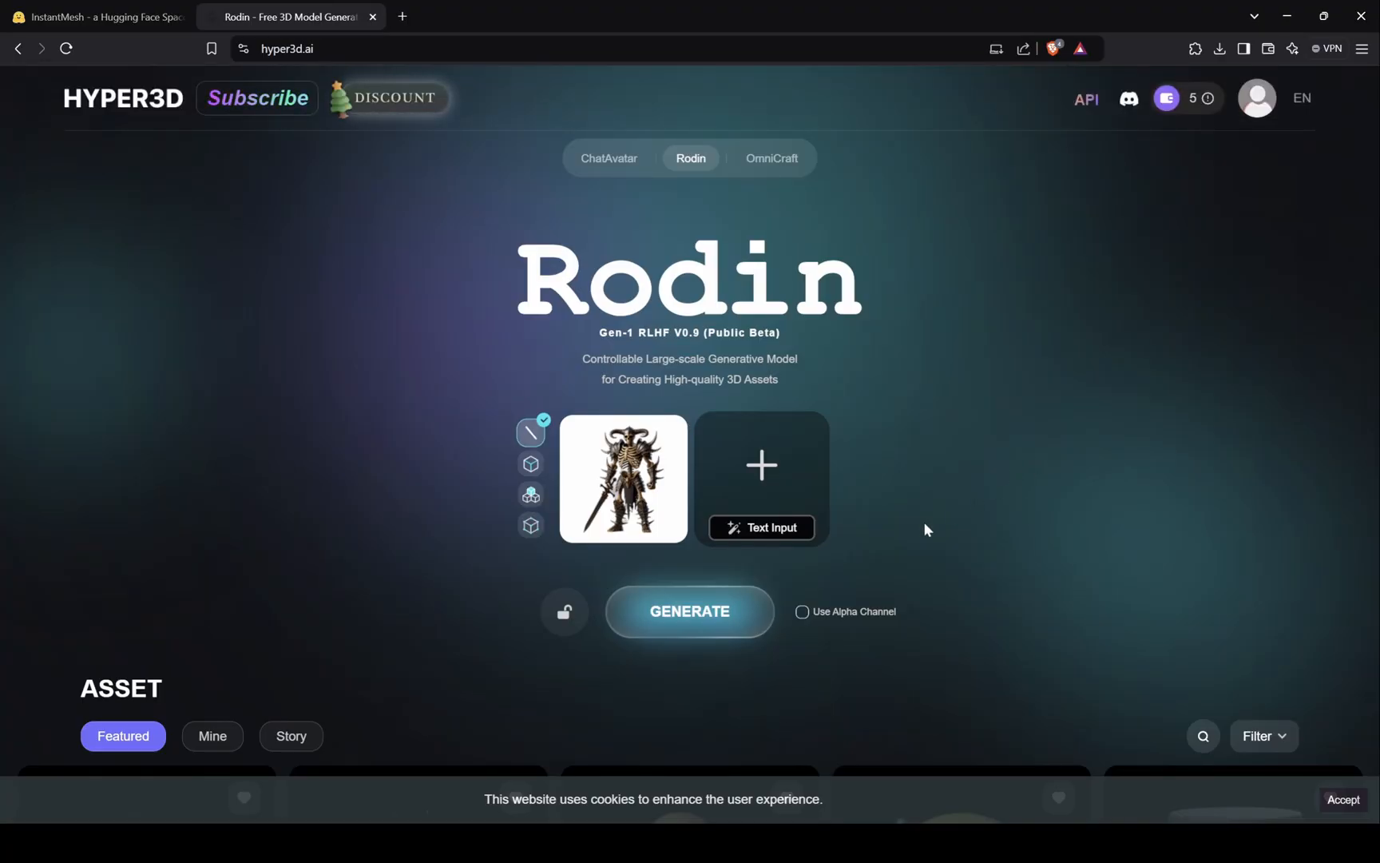
Generate the skeleton warrior geometry, inspect it from several angles, and confirm it.
{"action": "left_click", "coordinate": [684, 622]}
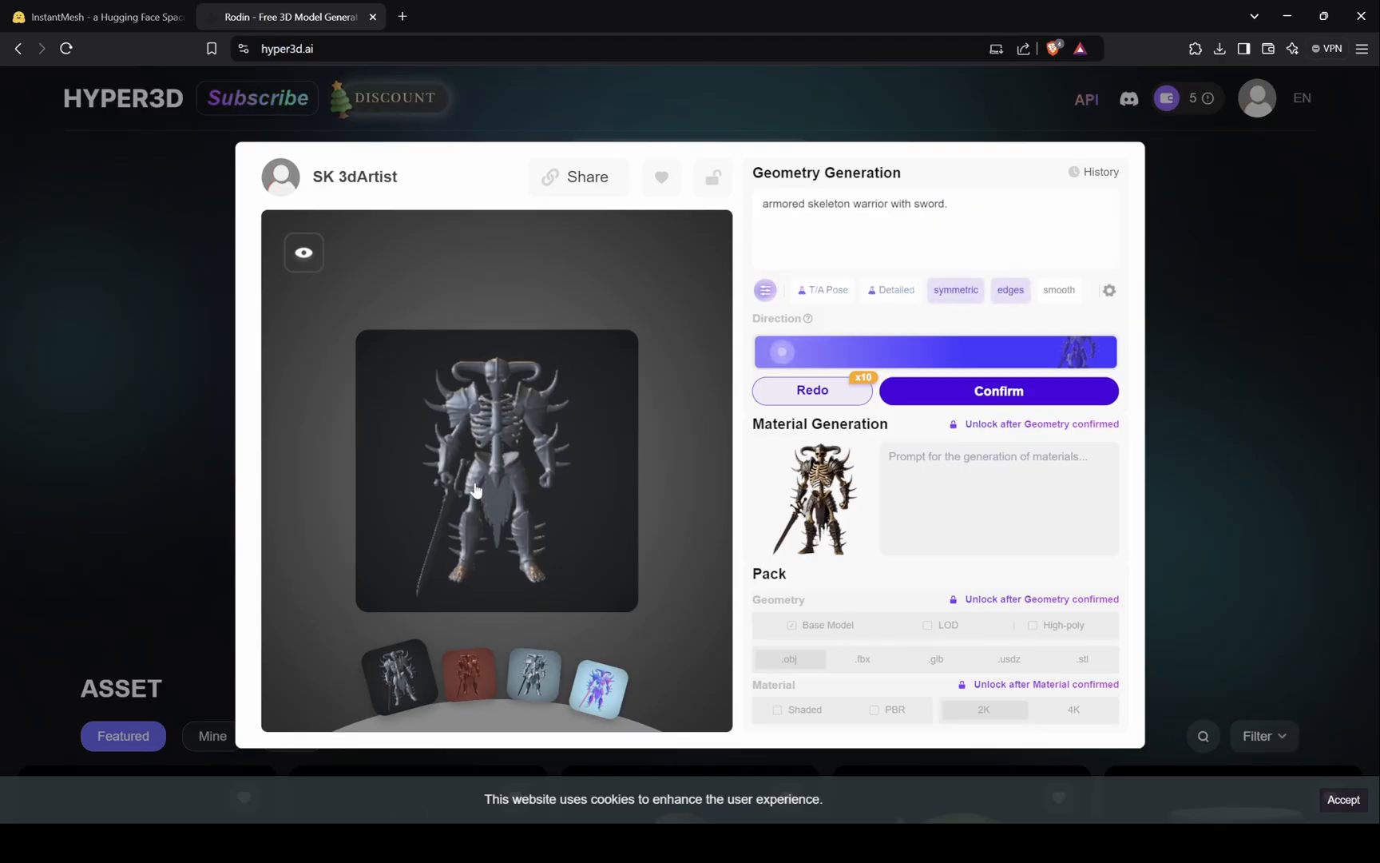
{"action": "mouse_move", "coordinate": [496, 485]}
{"action": "left_mouse_down"}
{"action": "mouse_move", "coordinate": [572, 488]}
{"action": "mouse_move", "coordinate": [474, 497]}
{"action": "left_mouse_up"}
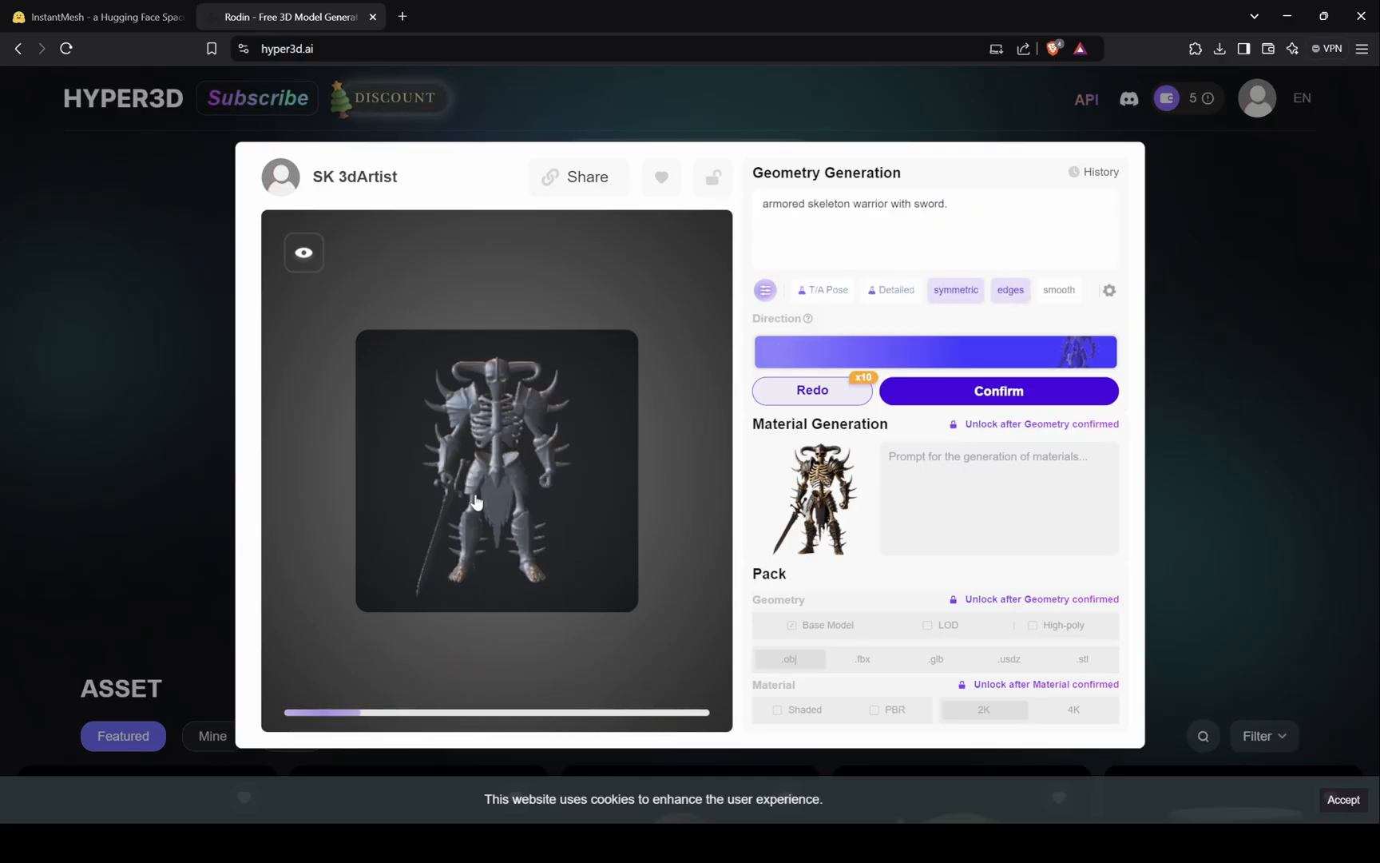
{"action": "scroll", "coordinate": [474, 499], "scroll_direction": "up", "scroll_amount": 5, "text": "ctrl"}
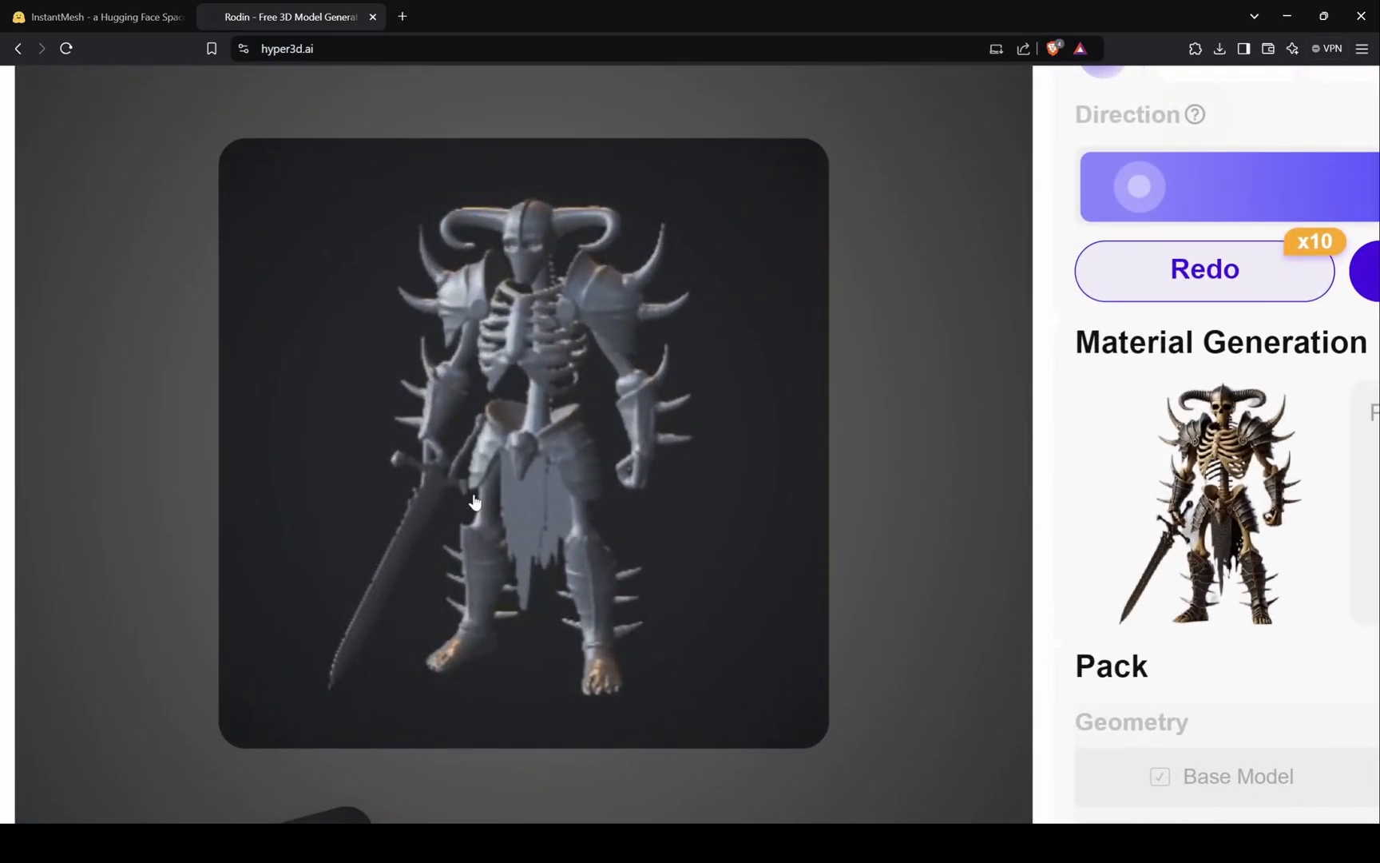
{"action": "left_click_drag", "start_coordinate": [475, 501], "coordinate": [583, 490]}
{"action": "key", "text": "ctrl+0"}
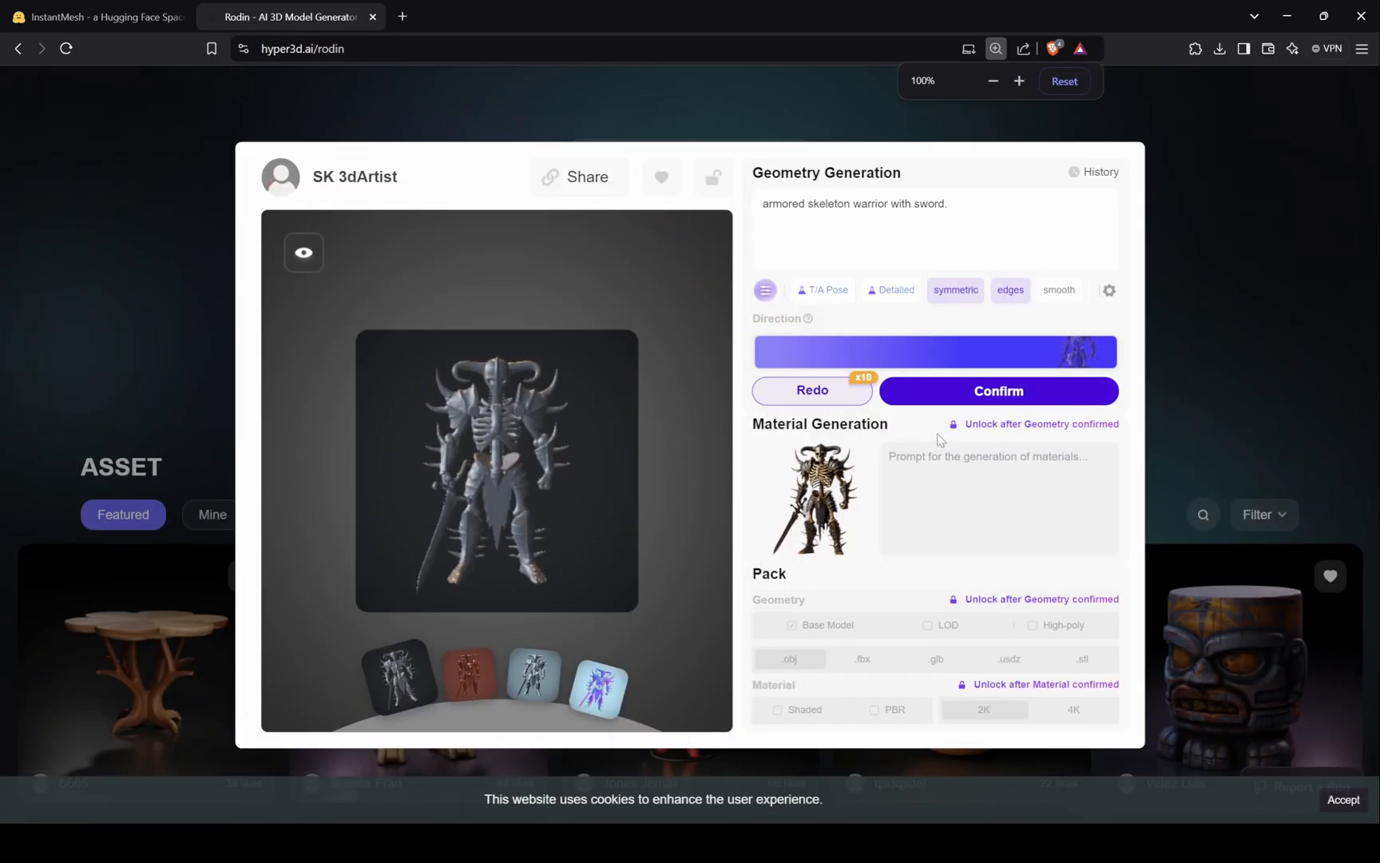
{"action": "left_click", "coordinate": [998, 391]}
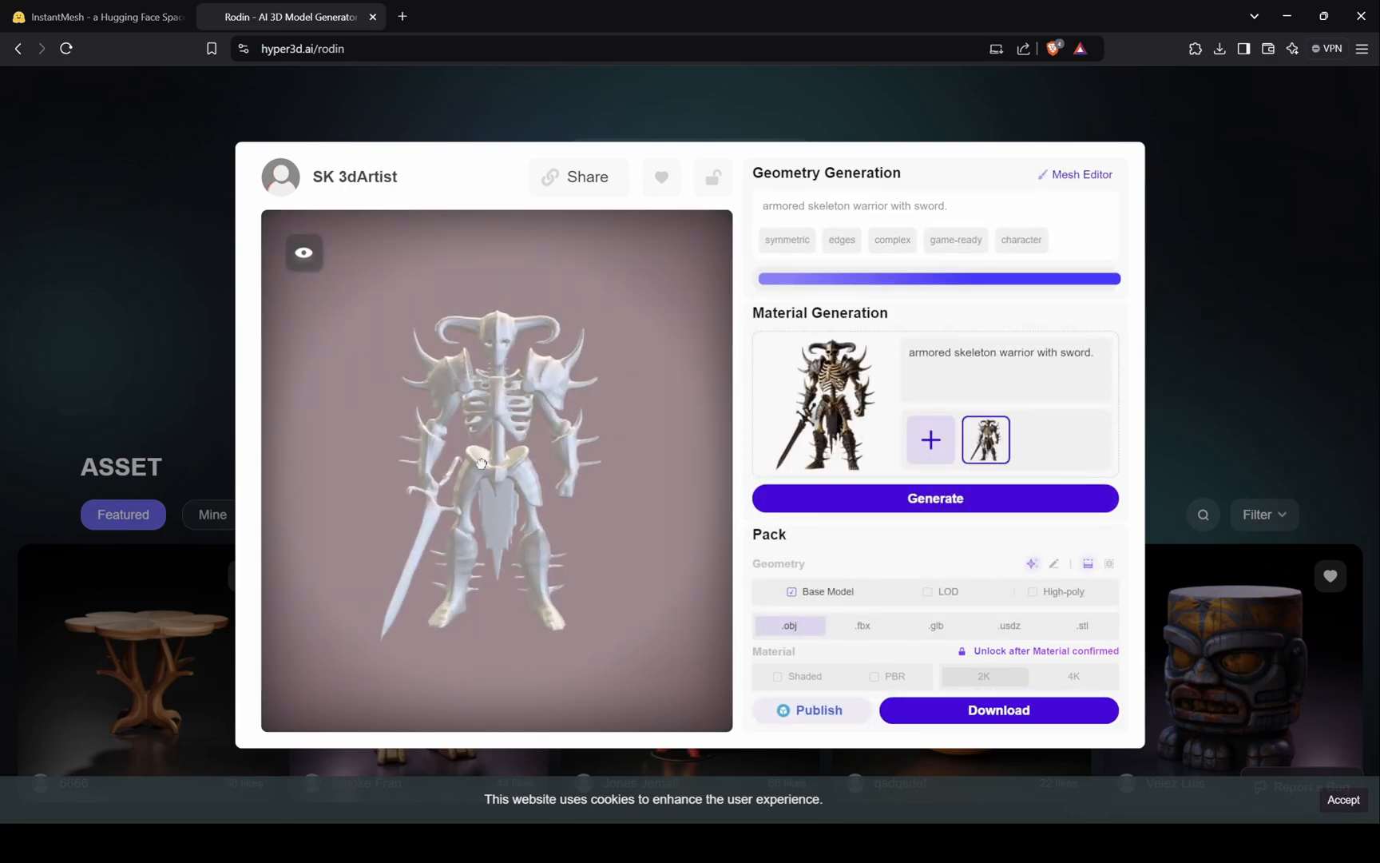
Generate materials for the skeleton warrior, inspect the textured model, and confirm them.
{"action": "left_click_drag", "start_coordinate": [560, 432], "coordinate": [679, 433]}
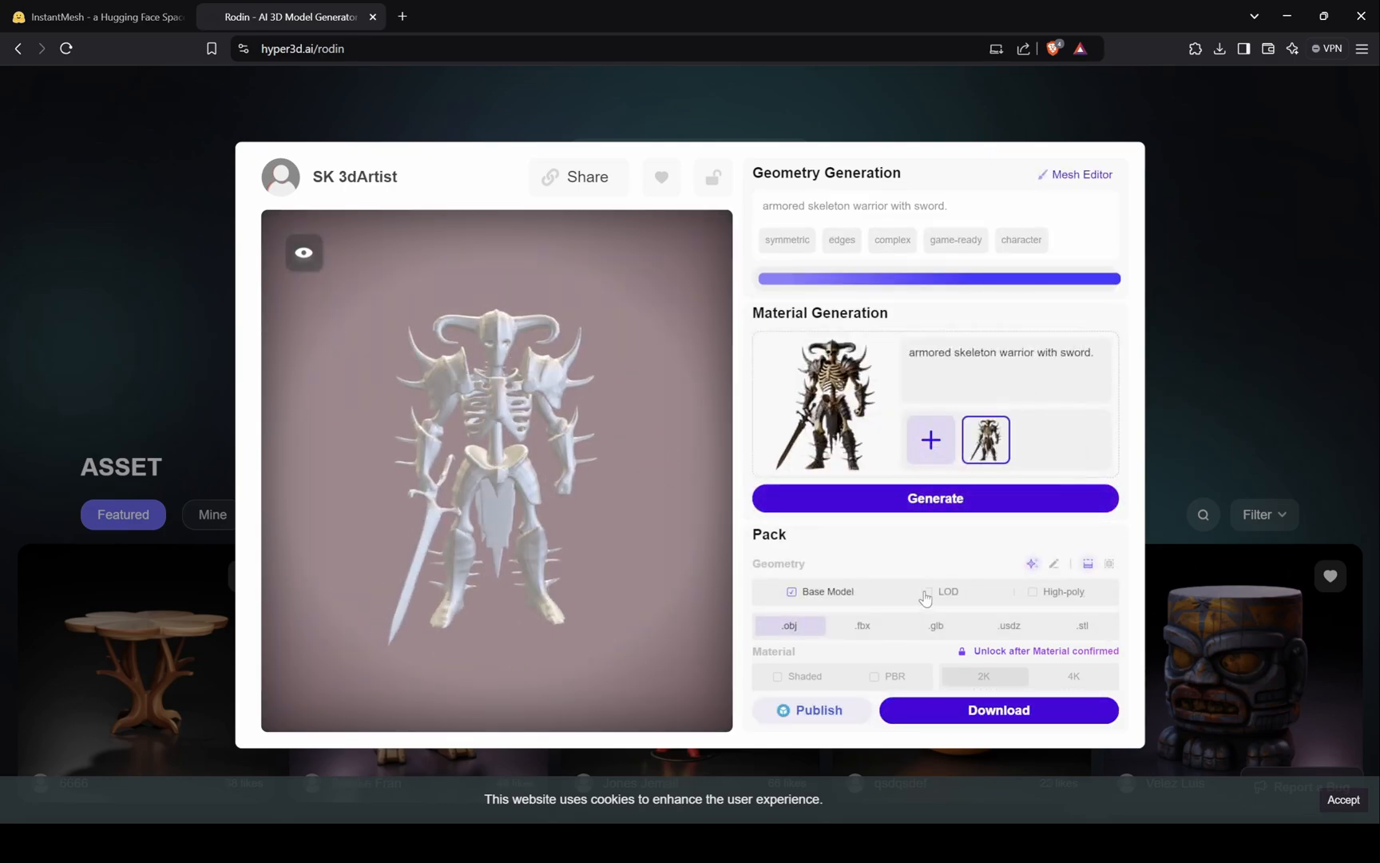
{"action": "mouse_move", "coordinate": [936, 499]}
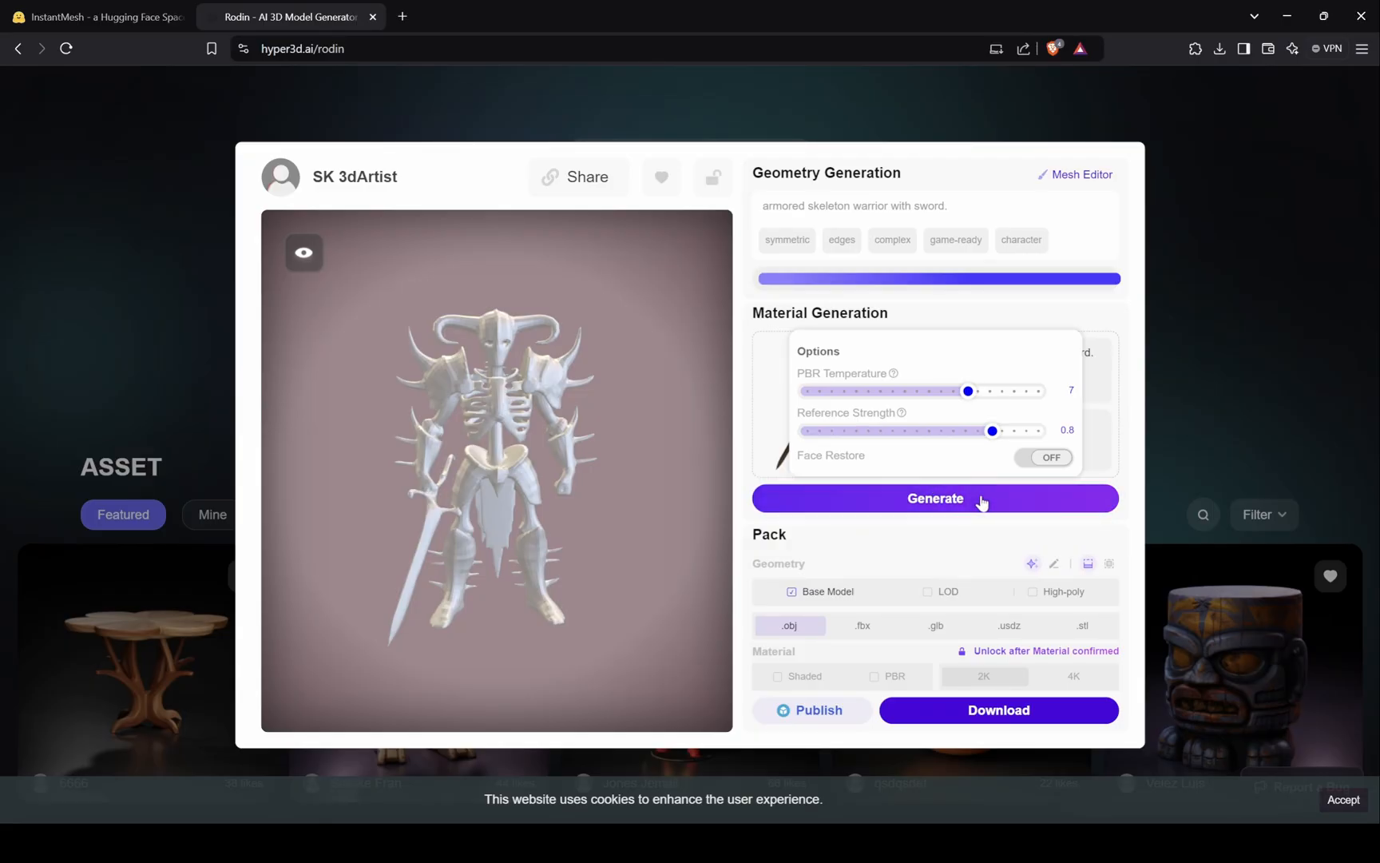
{"action": "left_click", "coordinate": [933, 500]}
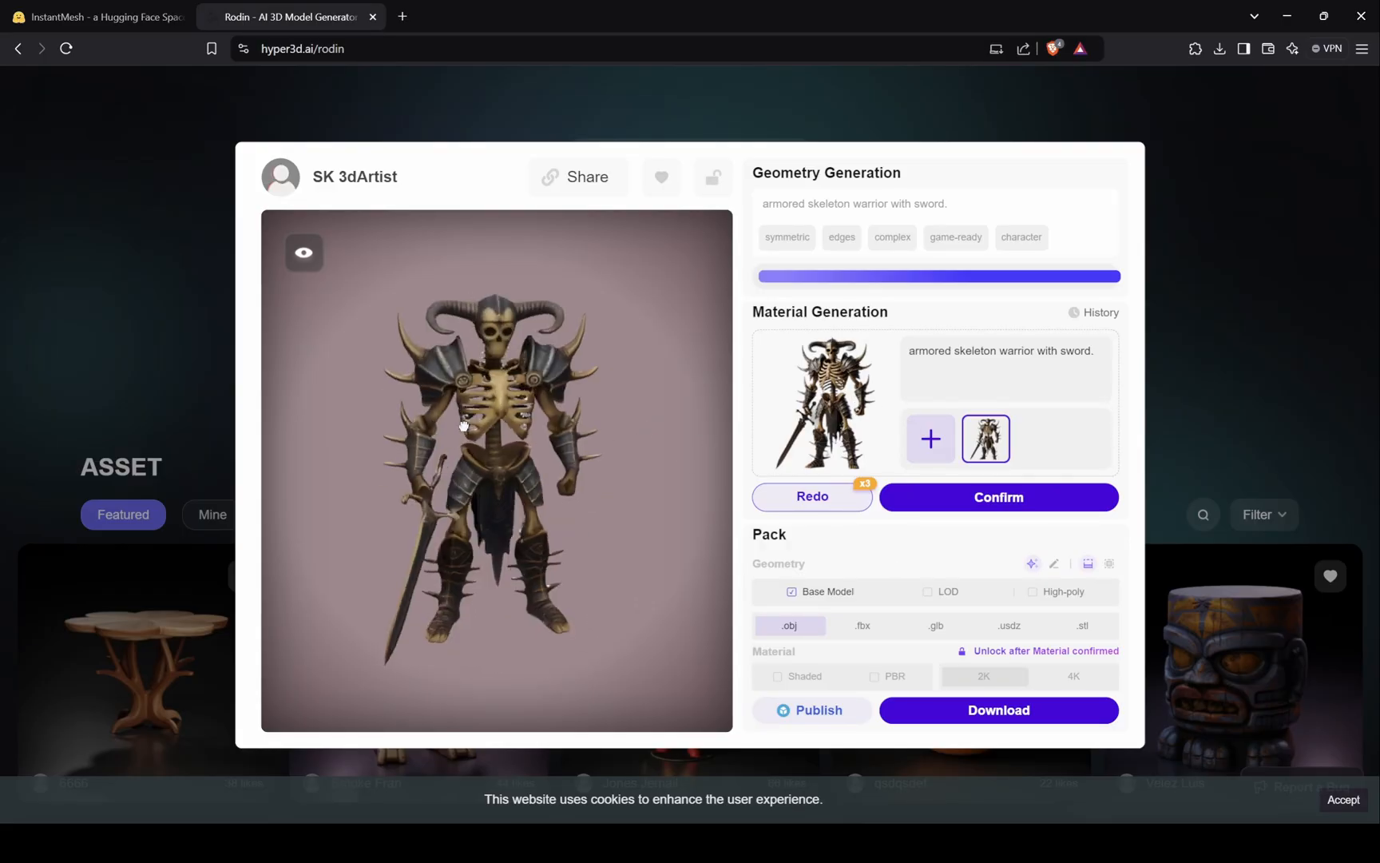
{"action": "left_click_drag", "start_coordinate": [507, 415], "coordinate": [354, 425]}
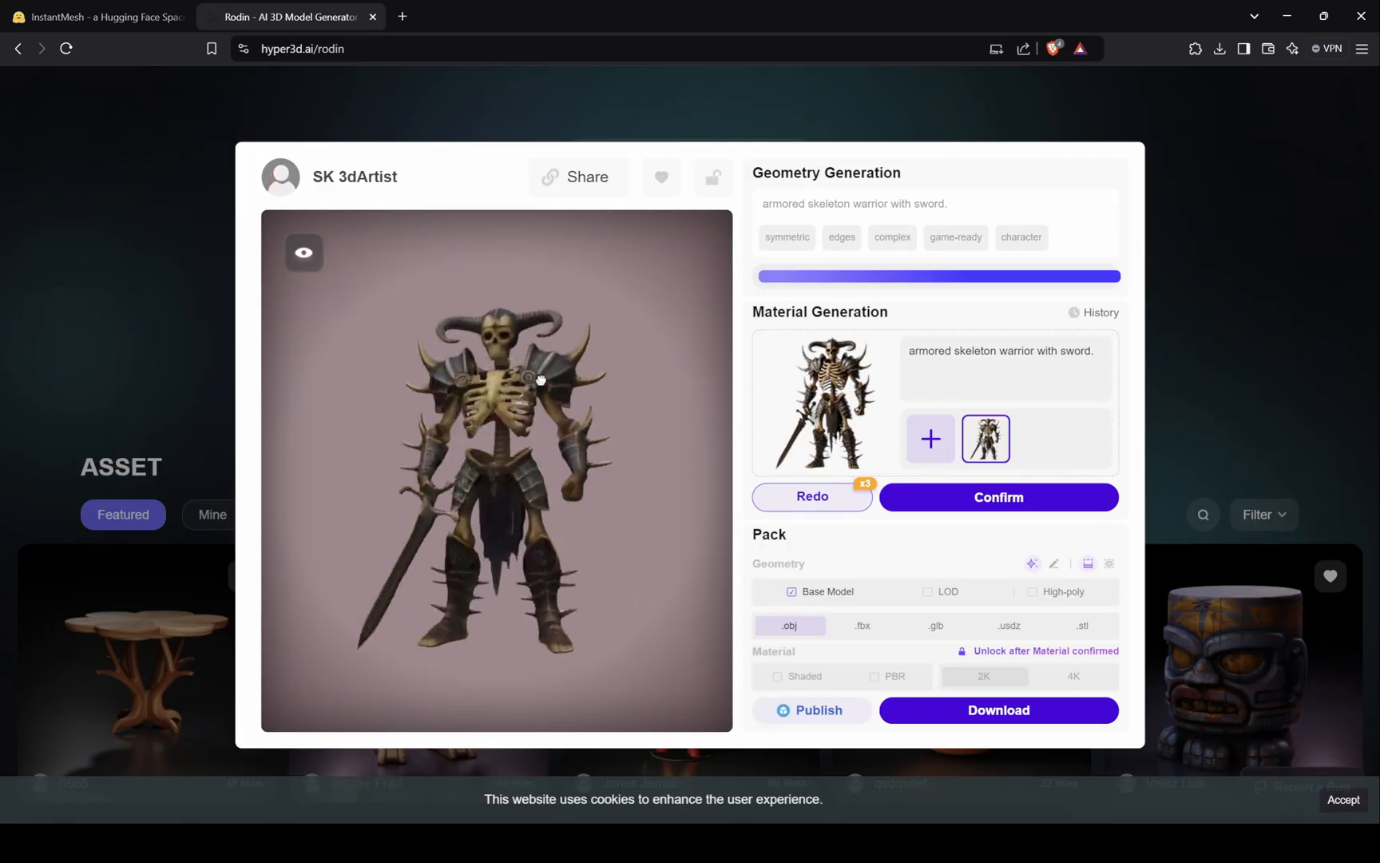
{"action": "left_click_drag", "start_coordinate": [527, 401], "coordinate": [521, 404]}
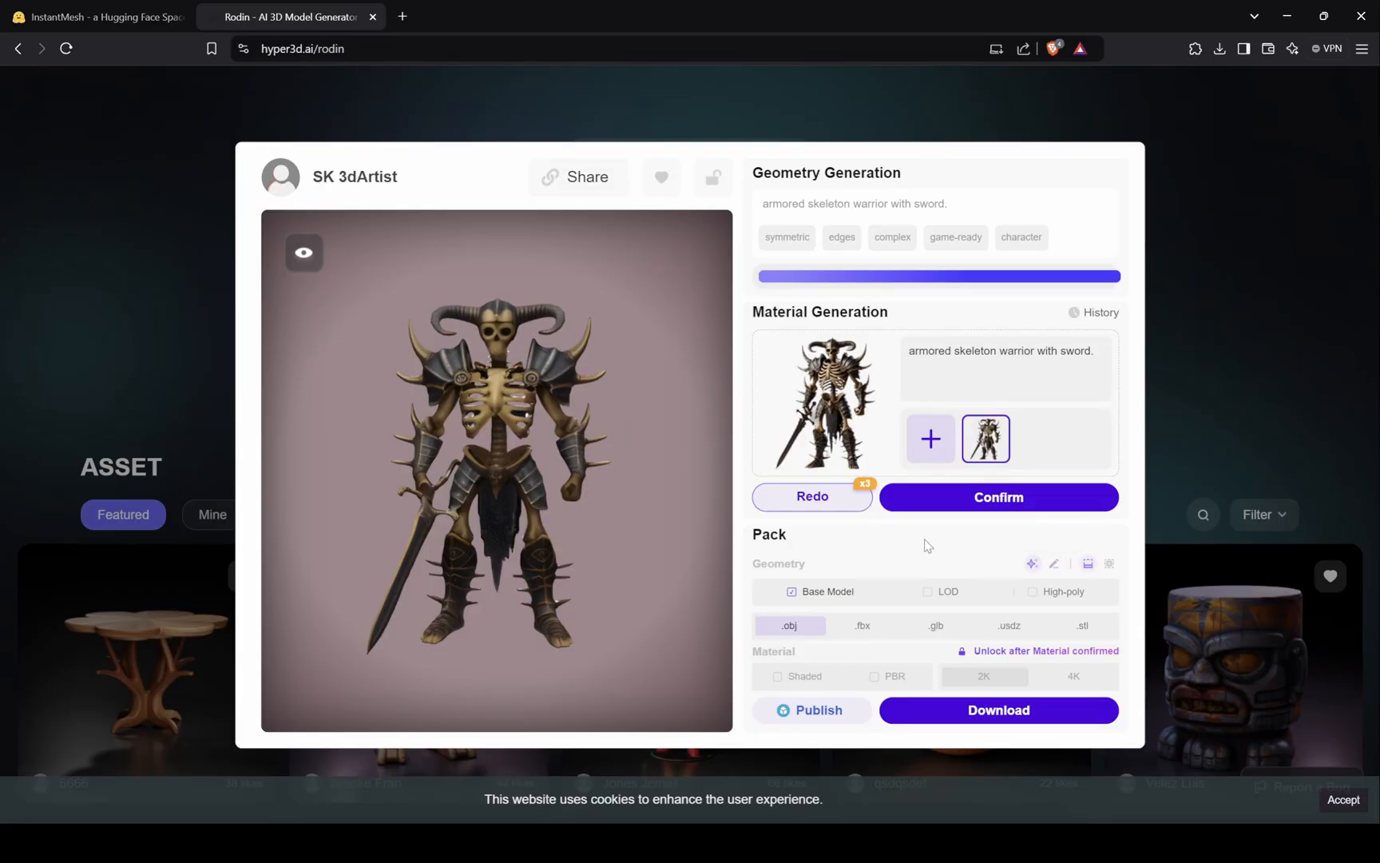
{"action": "left_click", "coordinate": [941, 502]}
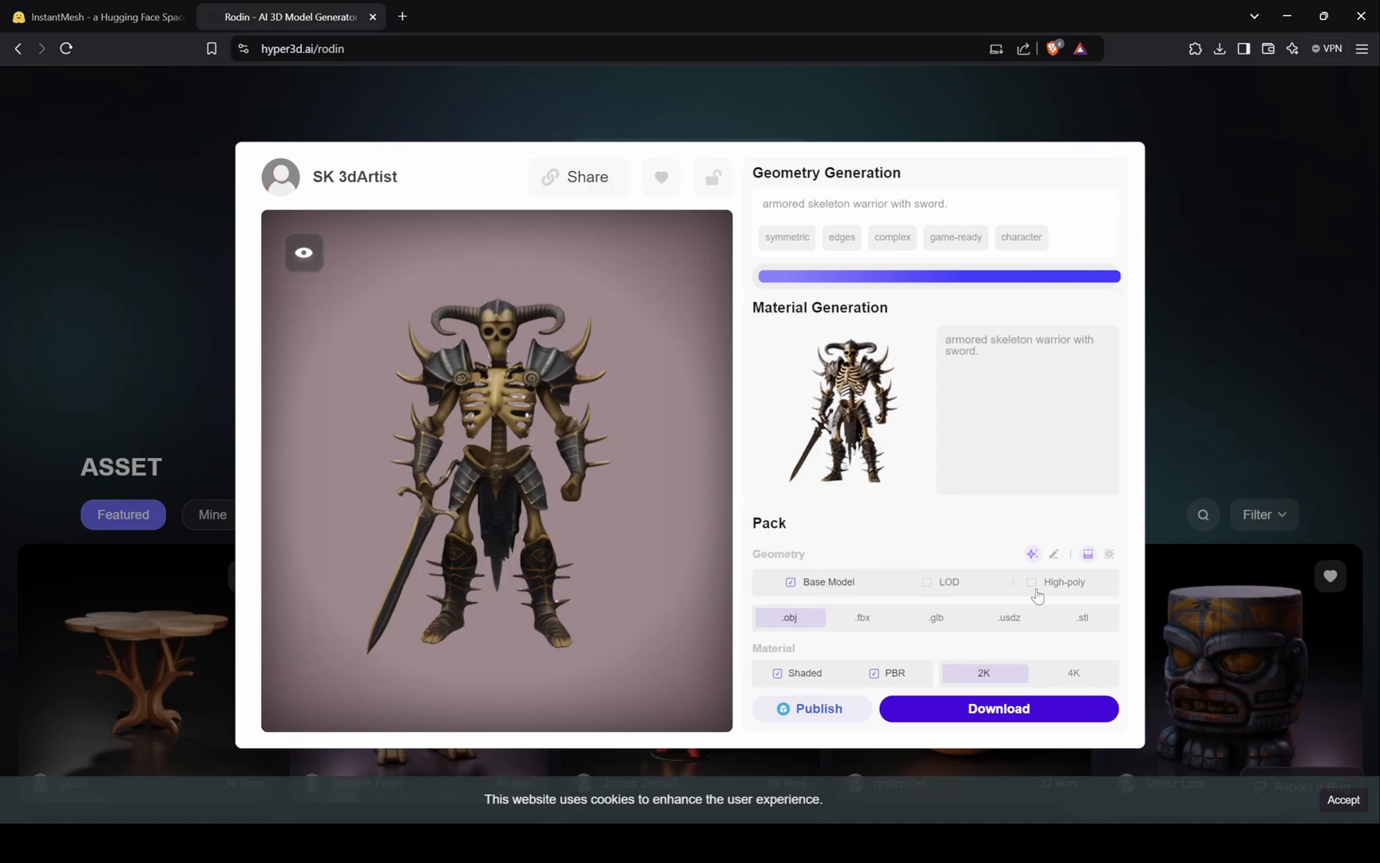
{"action": "mouse_move", "coordinate": [1057, 591]}
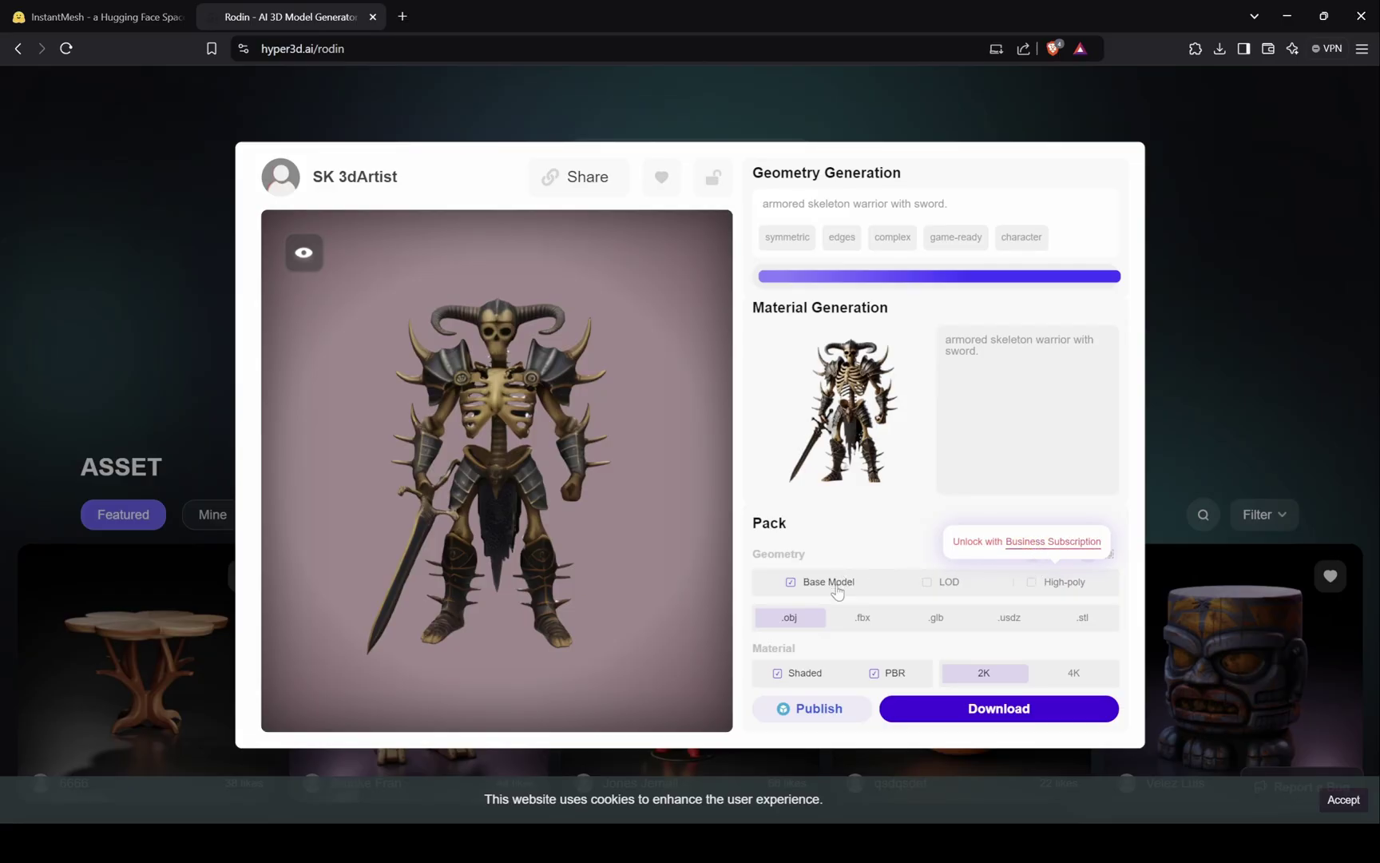
Download the textured skeleton as FBX, saved as 'skeleton monster 3d high quality model.zip'.
{"action": "left_click", "coordinate": [864, 618]}
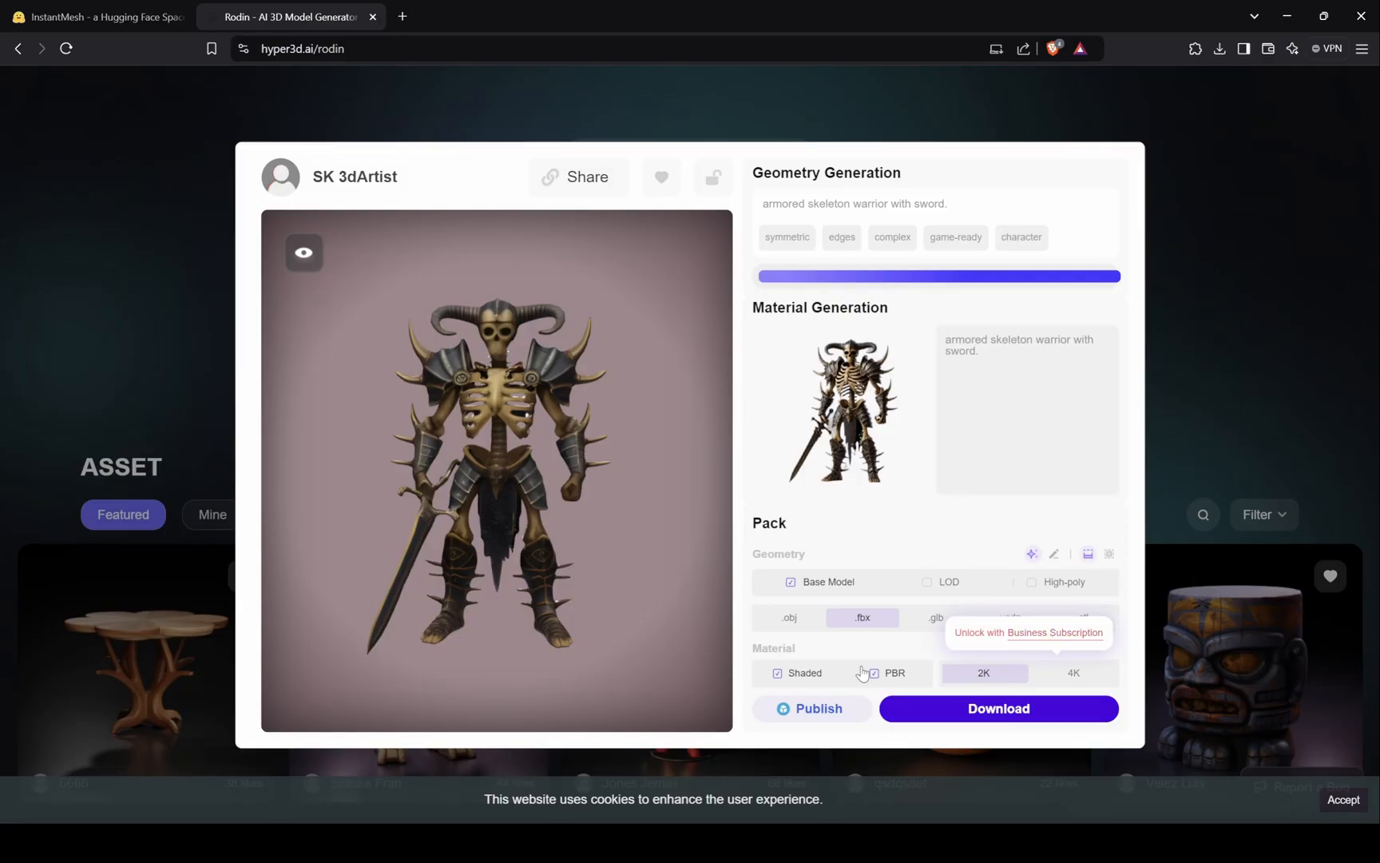
{"action": "left_click", "coordinate": [982, 711]}
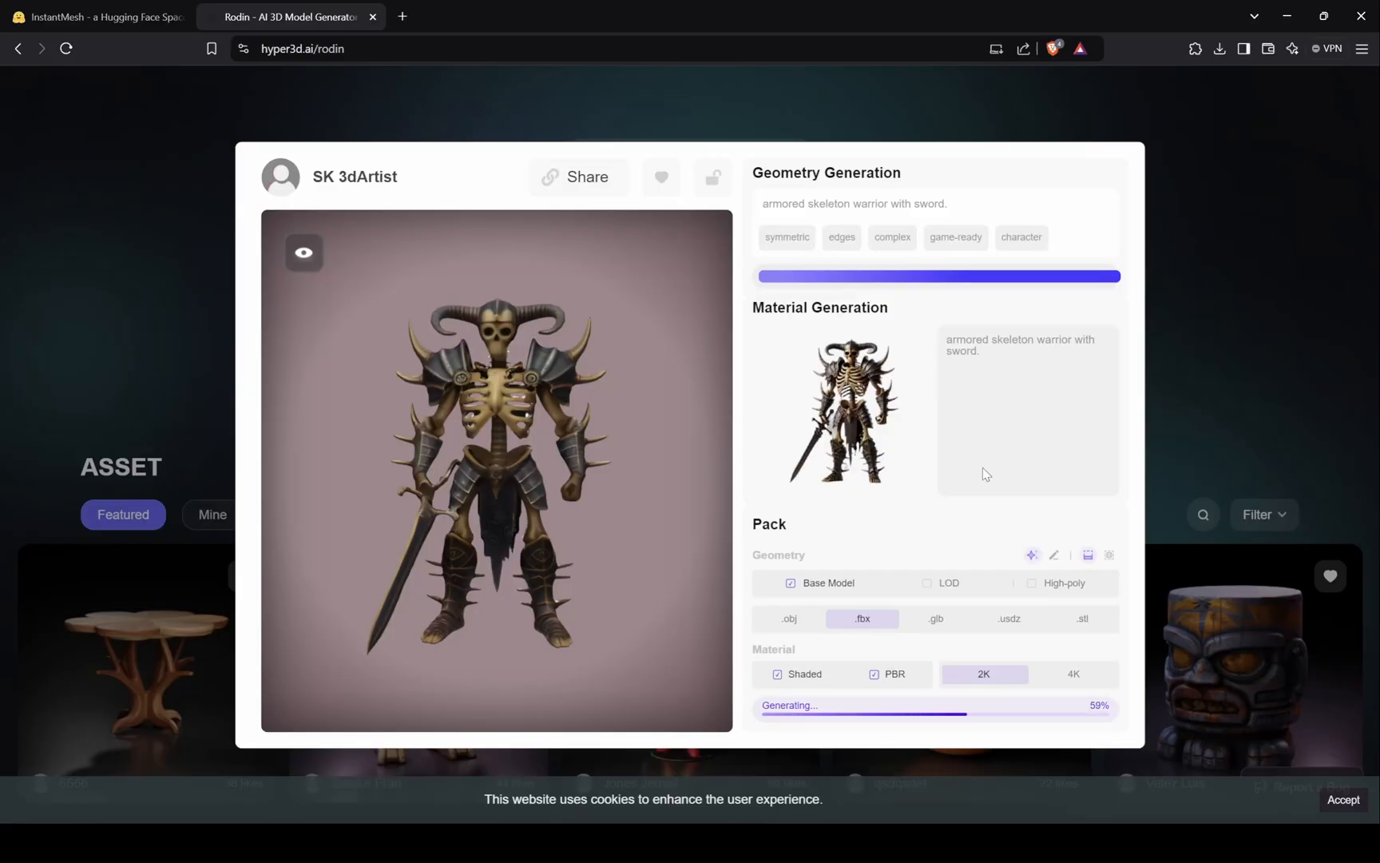
{"action": "type", "text": "skele"}
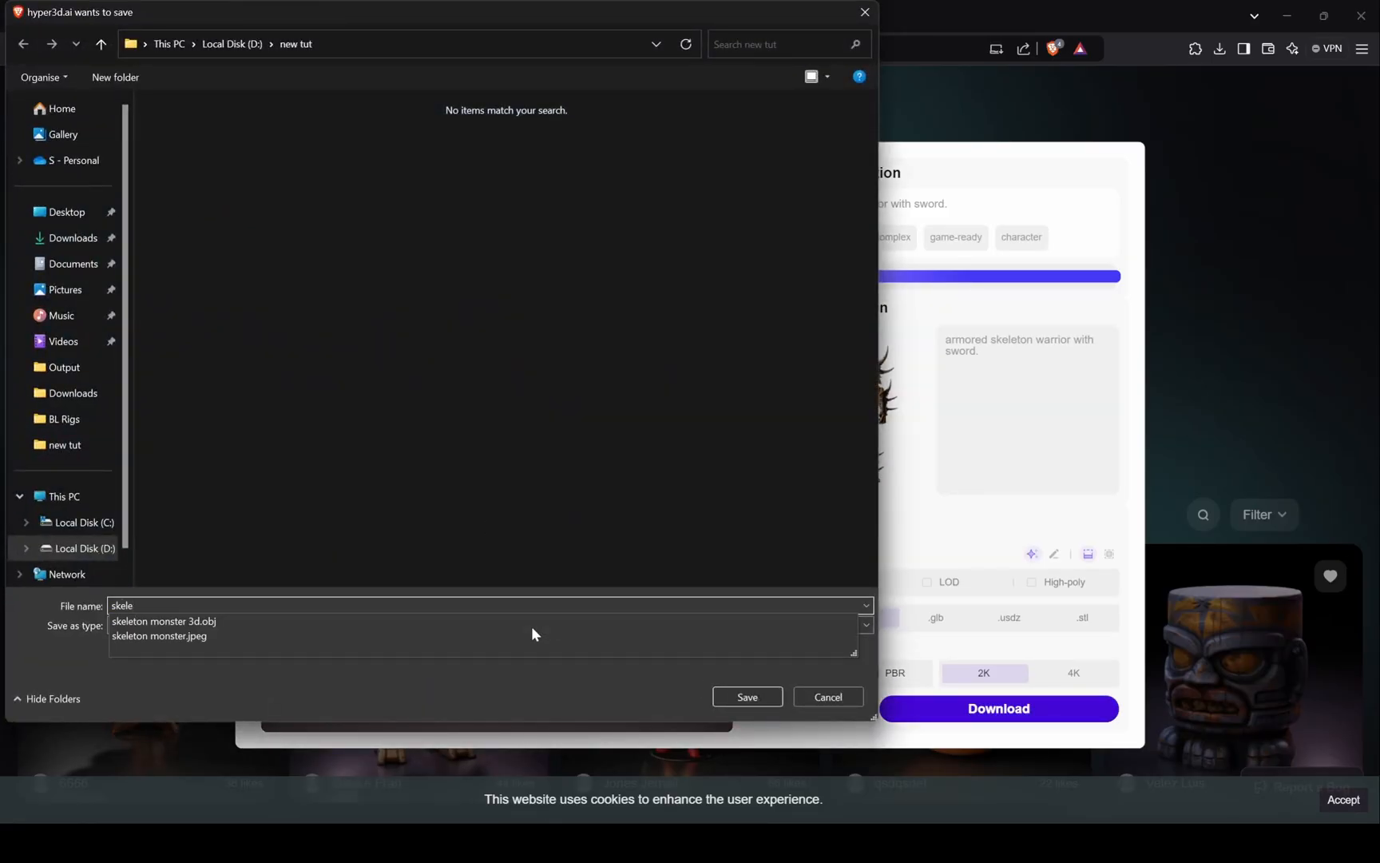
{"action": "type", "text": "ton monster 3d mode"}
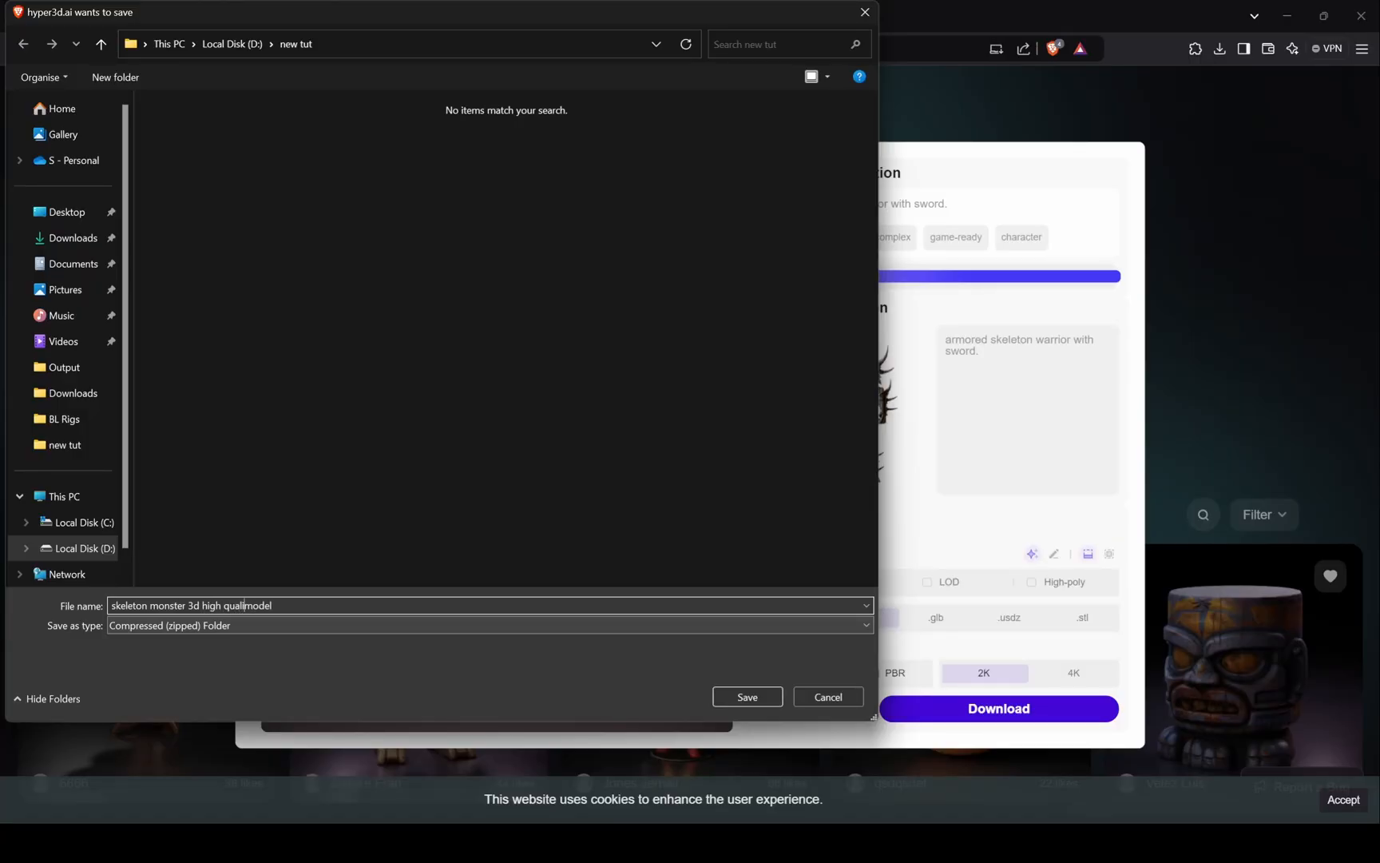
{"action": "key", "text": "Return"}
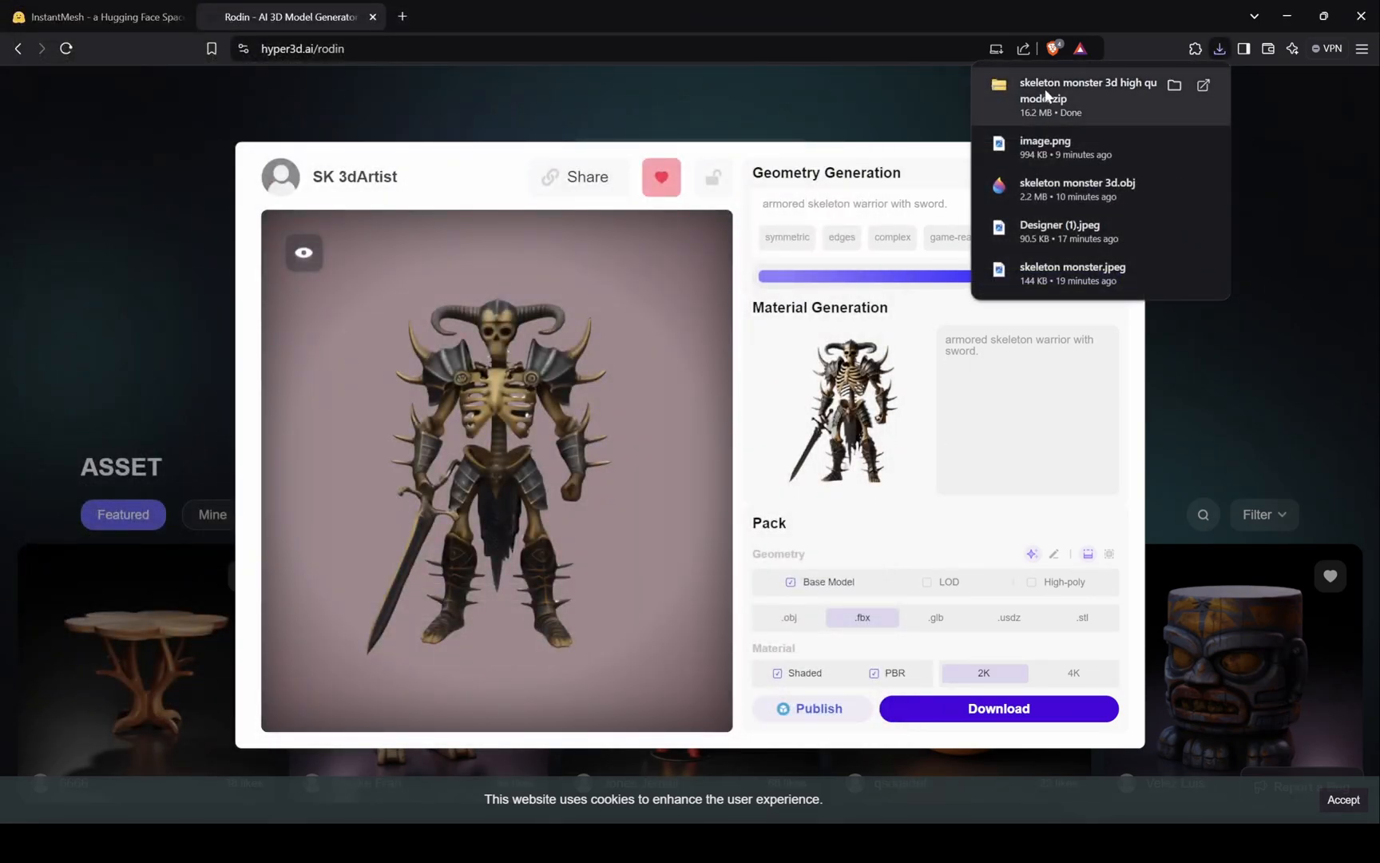
{"action": "left_click", "coordinate": [1048, 378]}
Close the skeleton details, review the InstantMesh result and rotate the character model.
{"action": "left_click", "coordinate": [1107, 190]}
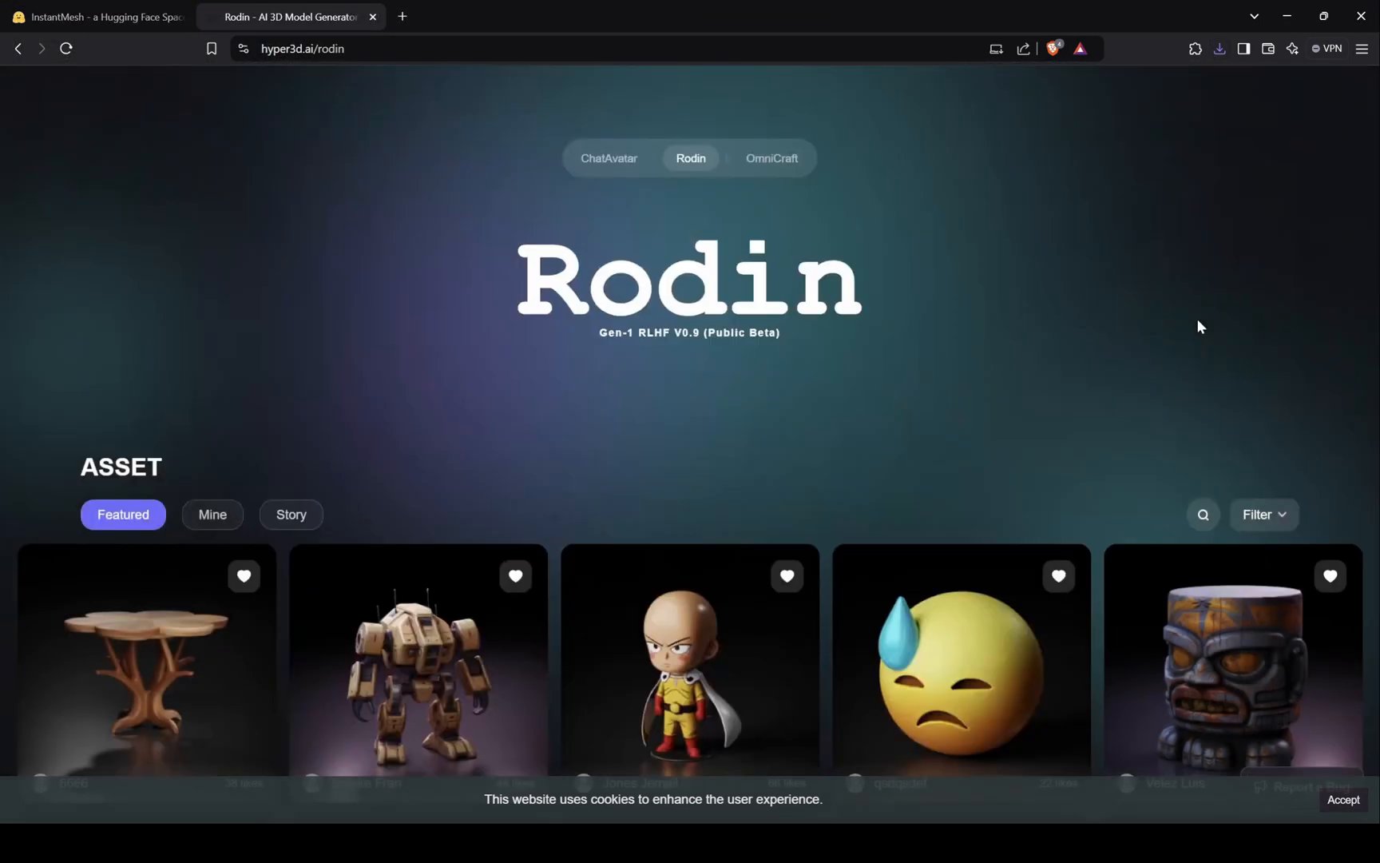
{"action": "key", "text": "ctrl+Tab"}
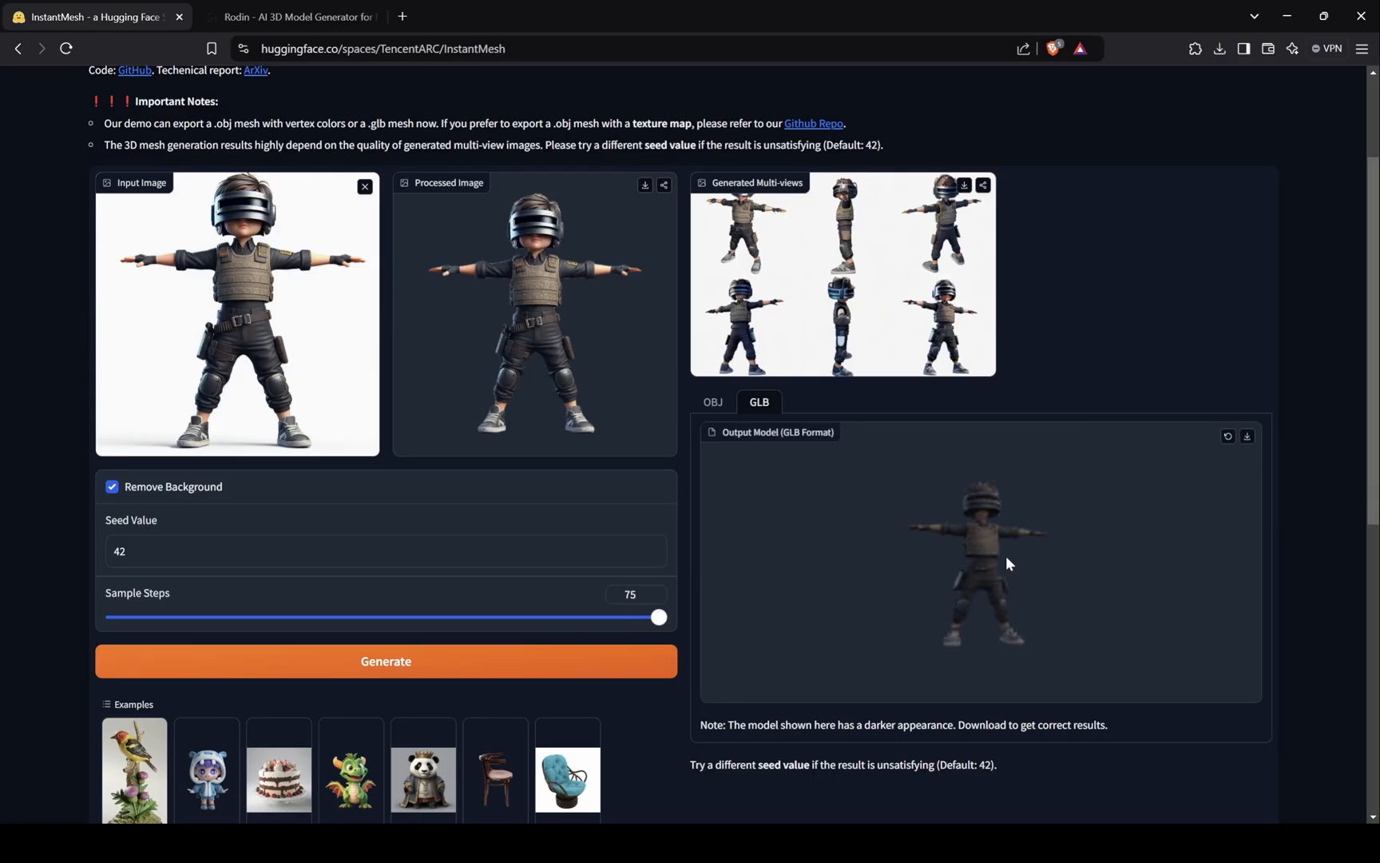
{"action": "scroll", "coordinate": [987, 561], "scroll_direction": "up", "scroll_amount": 3}
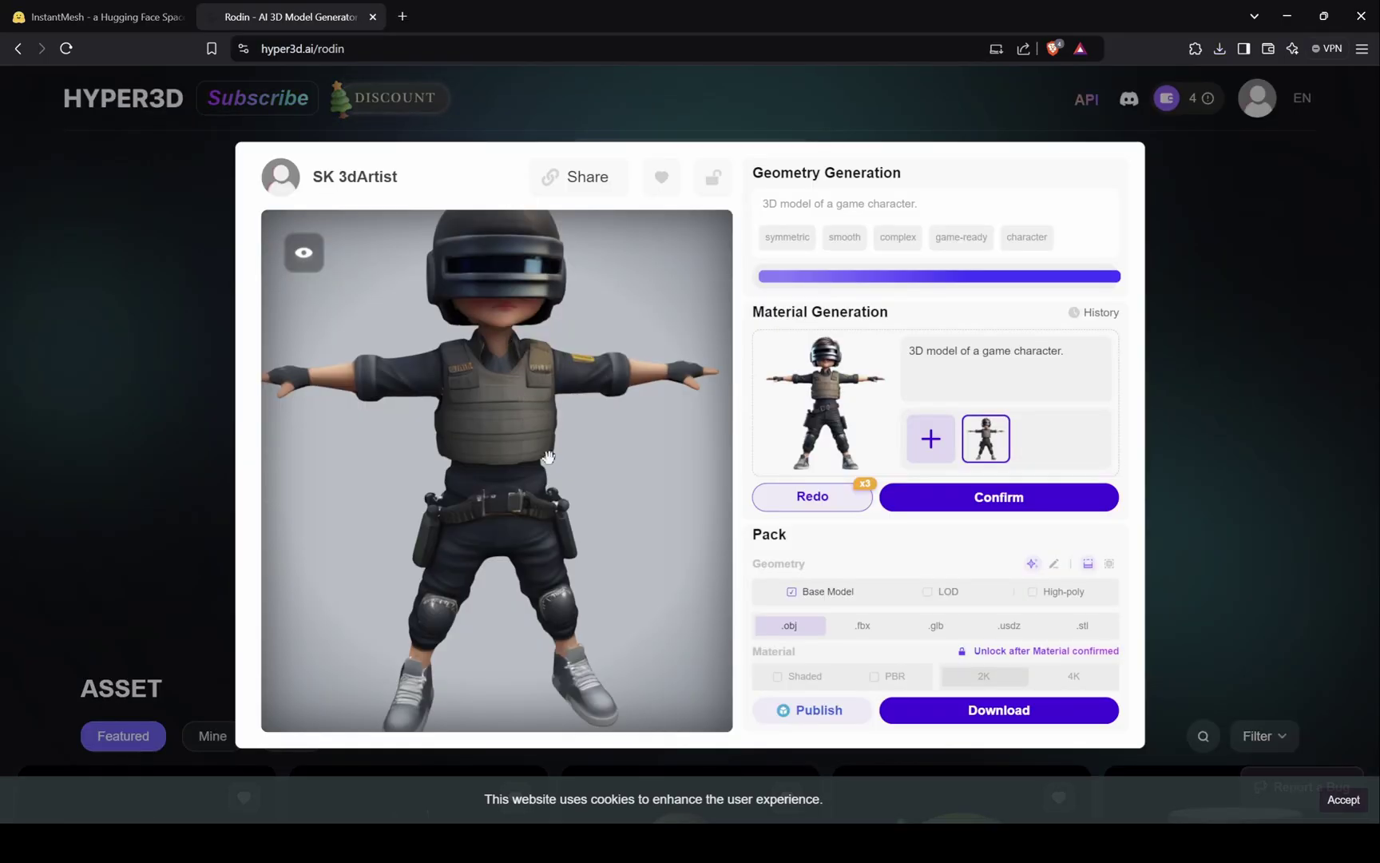
{"action": "left_click_drag", "start_coordinate": [548, 458], "coordinate": [772, 518]}
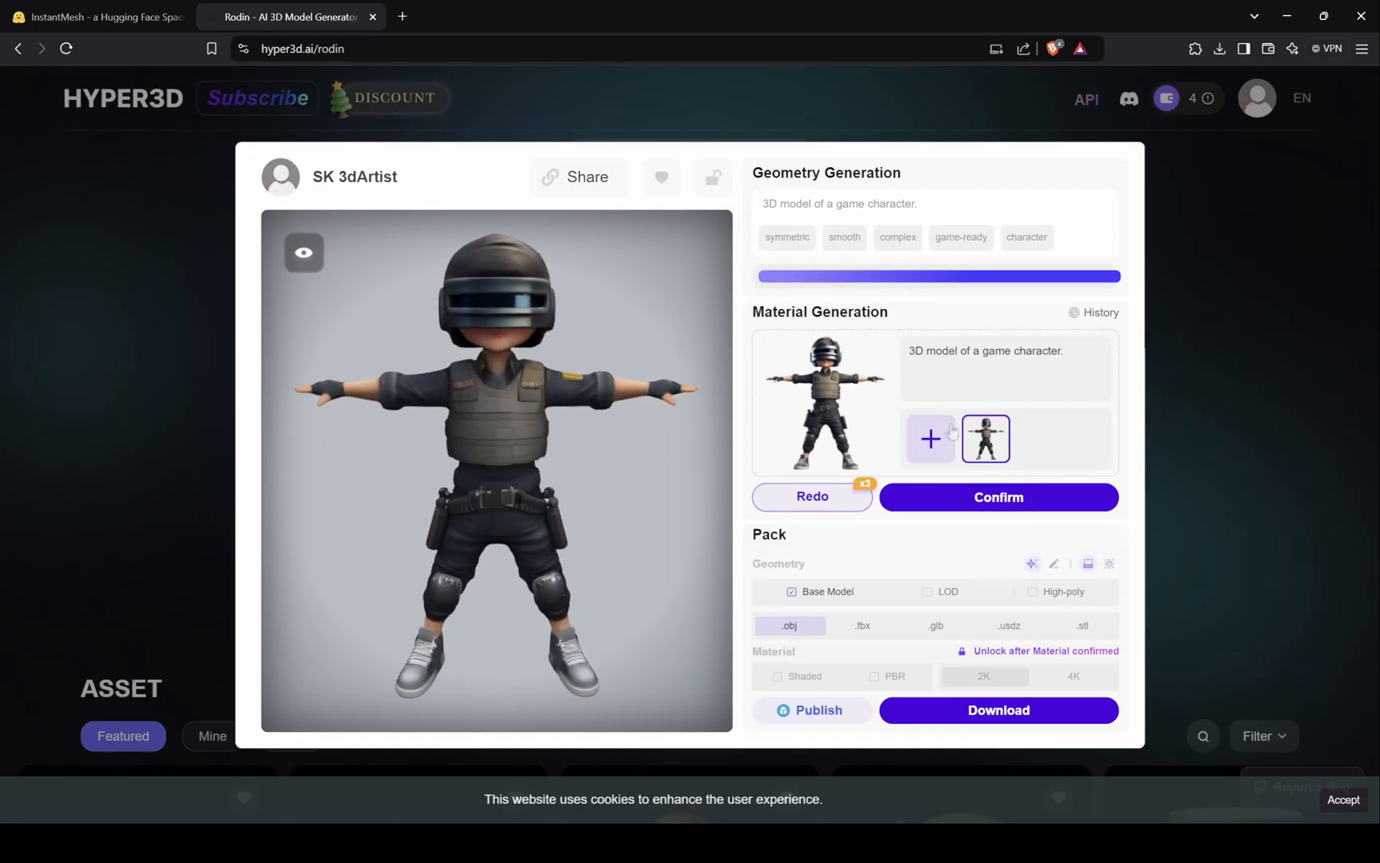
Regenerate the character's materials at reference strength 1, accept them and inspect the preview.
{"action": "left_click", "coordinate": [829, 498]}
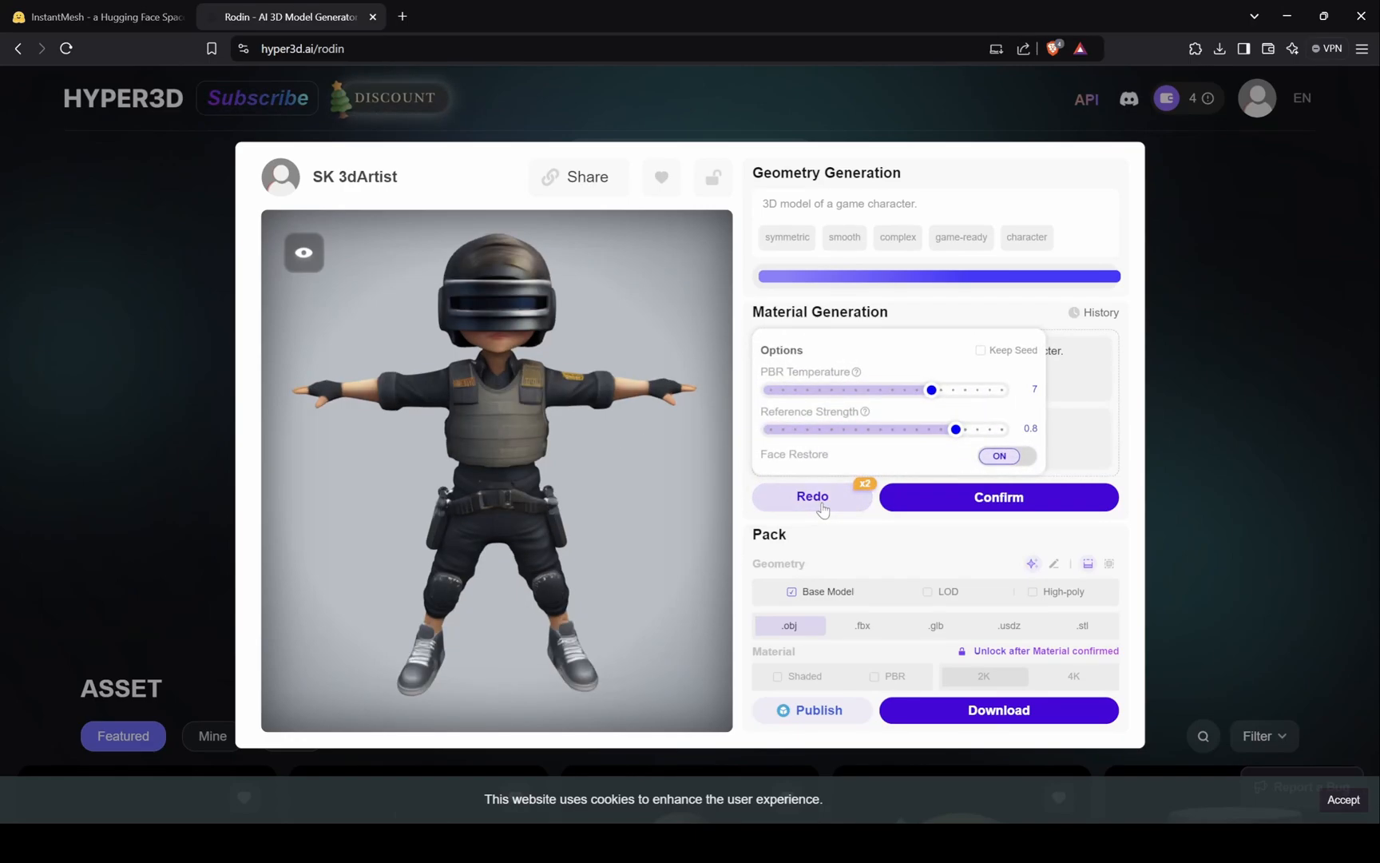
{"action": "left_click_drag", "start_coordinate": [955, 429], "coordinate": [1042, 431]}
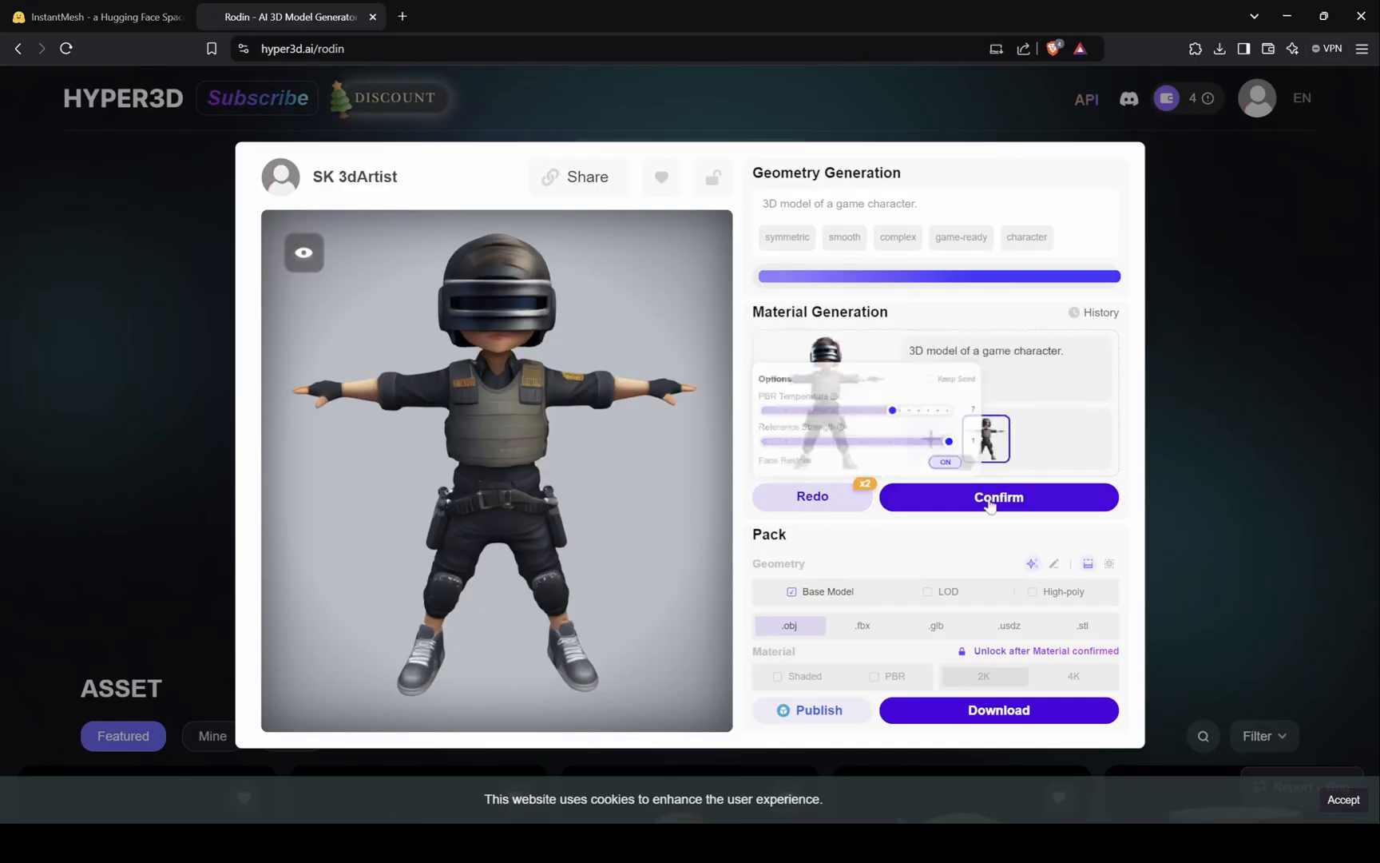
{"action": "left_click", "coordinate": [812, 496]}
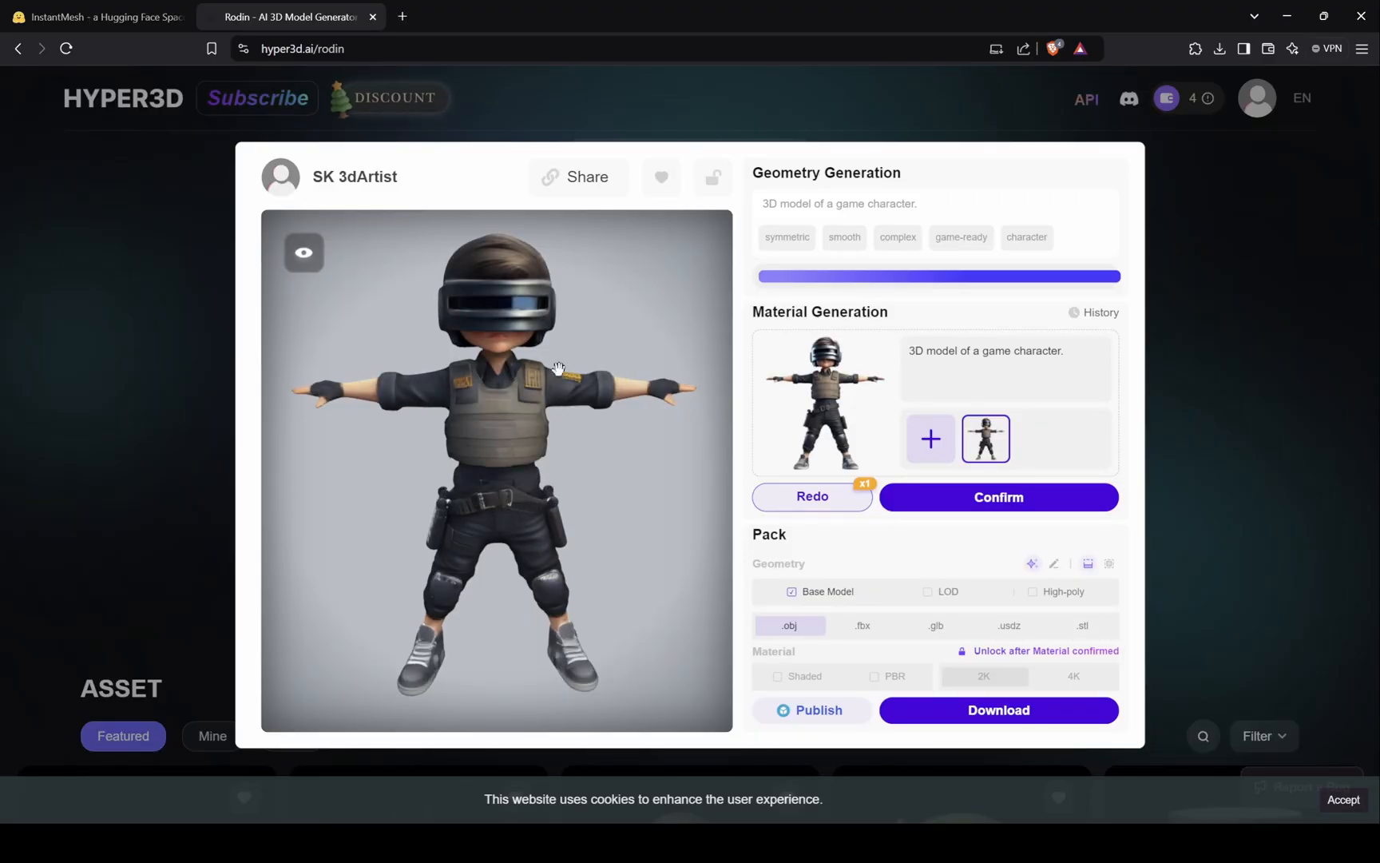
{"action": "mouse_move", "coordinate": [547, 370]}
{"action": "left_mouse_down"}
{"action": "mouse_move", "coordinate": [528, 472]}
{"action": "mouse_move", "coordinate": [266, 370]}
{"action": "mouse_move", "coordinate": [453, 431]}
{"action": "left_mouse_up"}
Download the character as FBX, saved as 'main character 3d high quality model.zip'.
{"action": "left_click", "coordinate": [998, 496]}
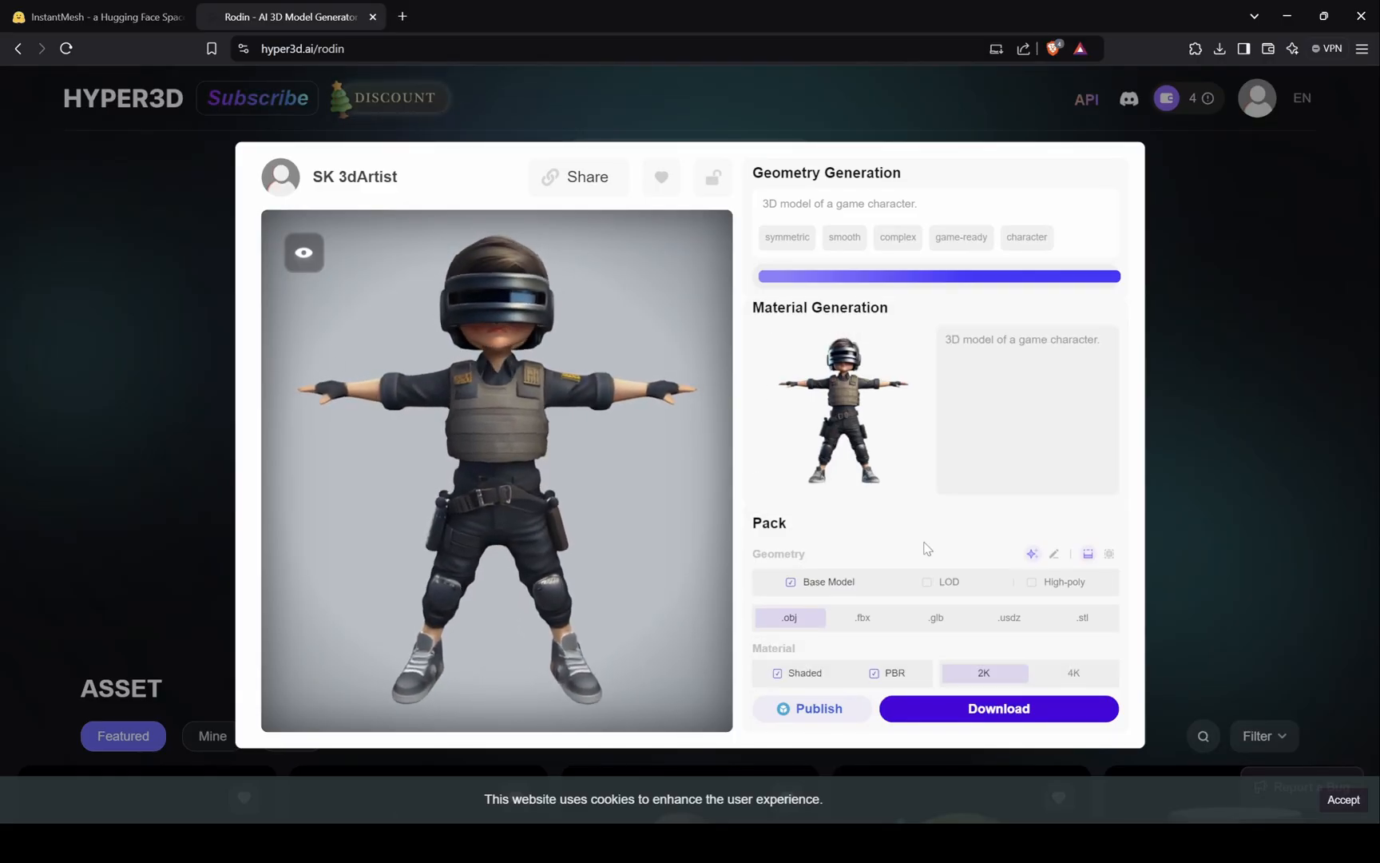
{"action": "left_click", "coordinate": [864, 616]}
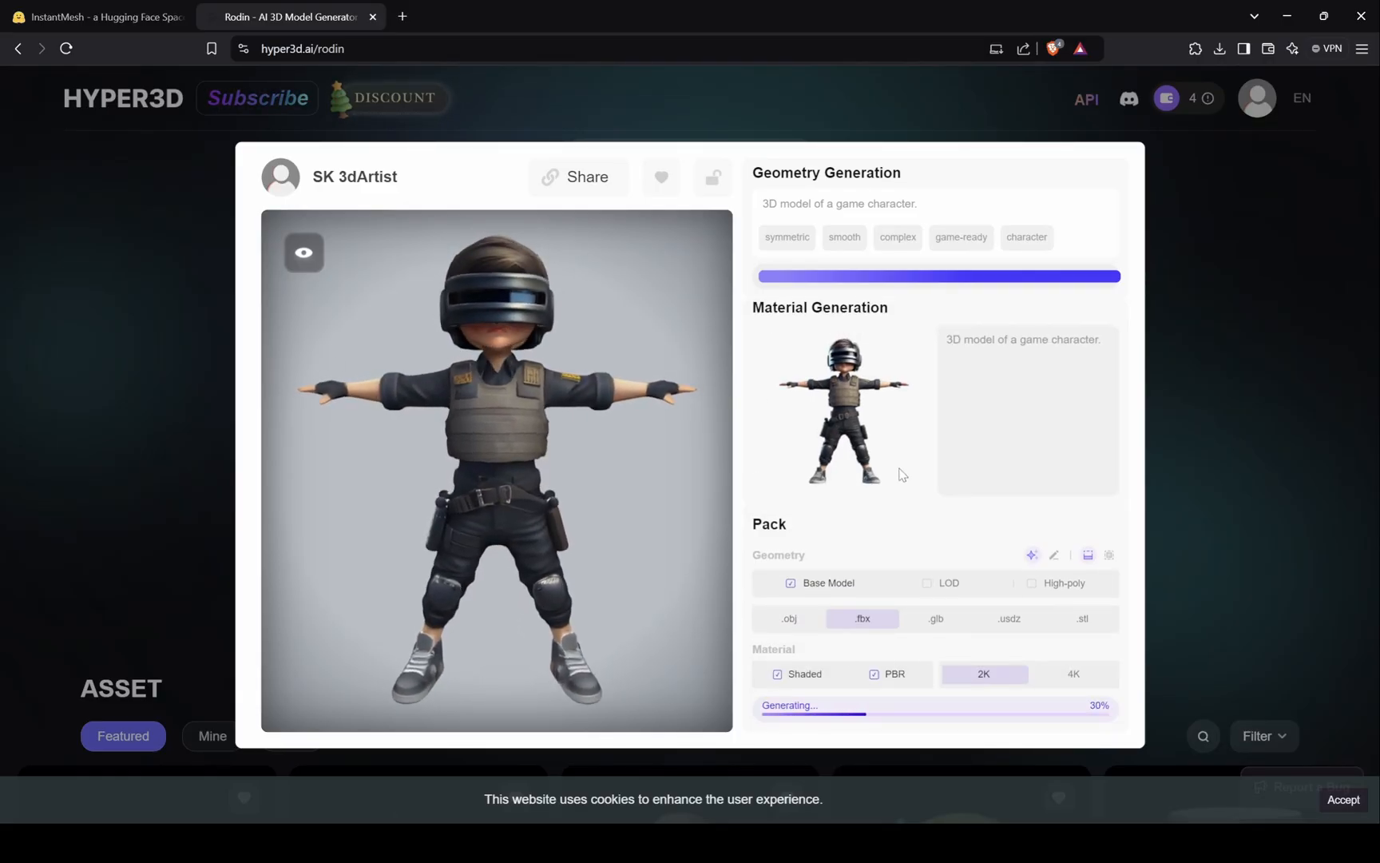
{"action": "type", "text": "main cajracter 3d high quality model"}
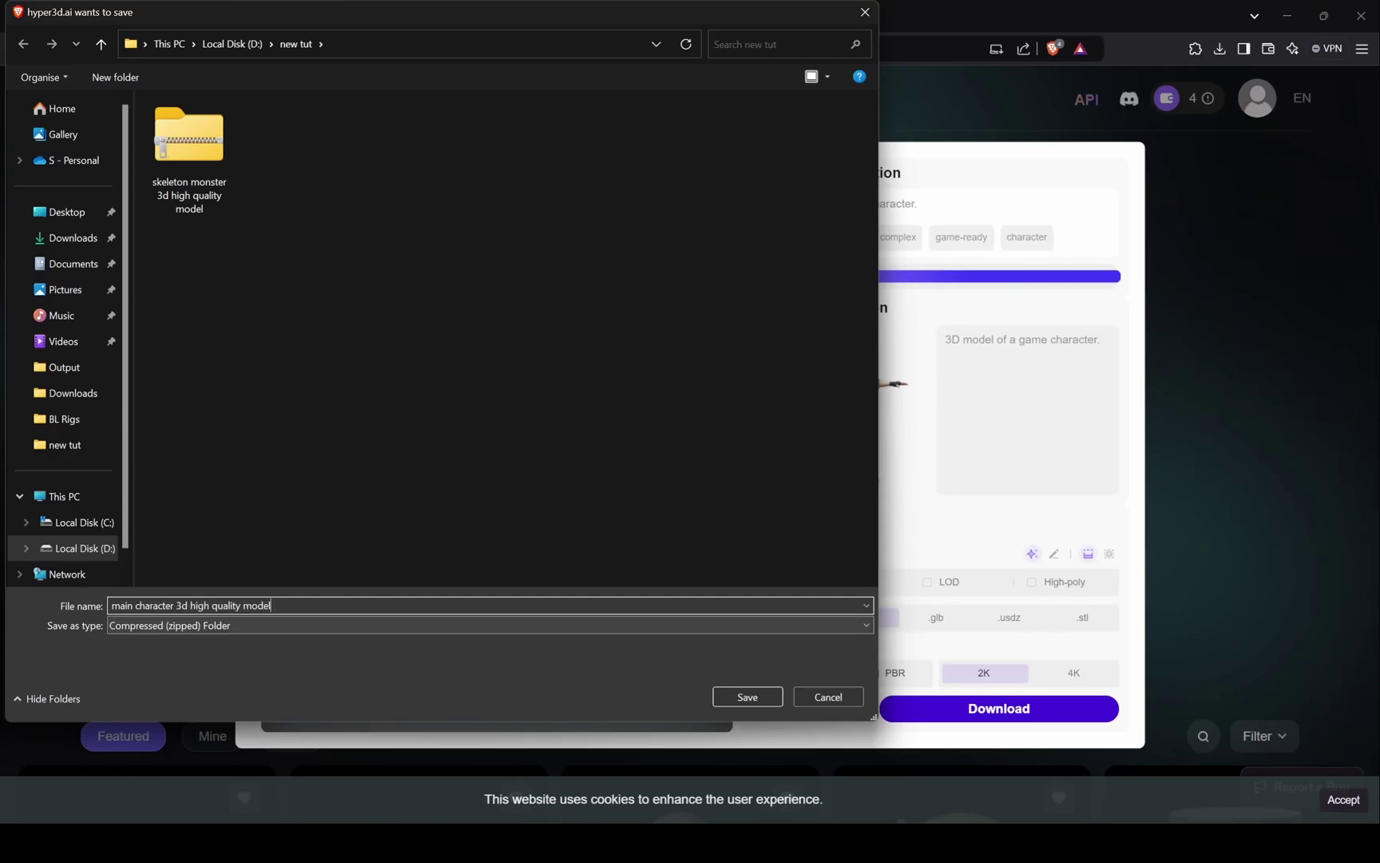
{"action": "key", "text": "Return"}
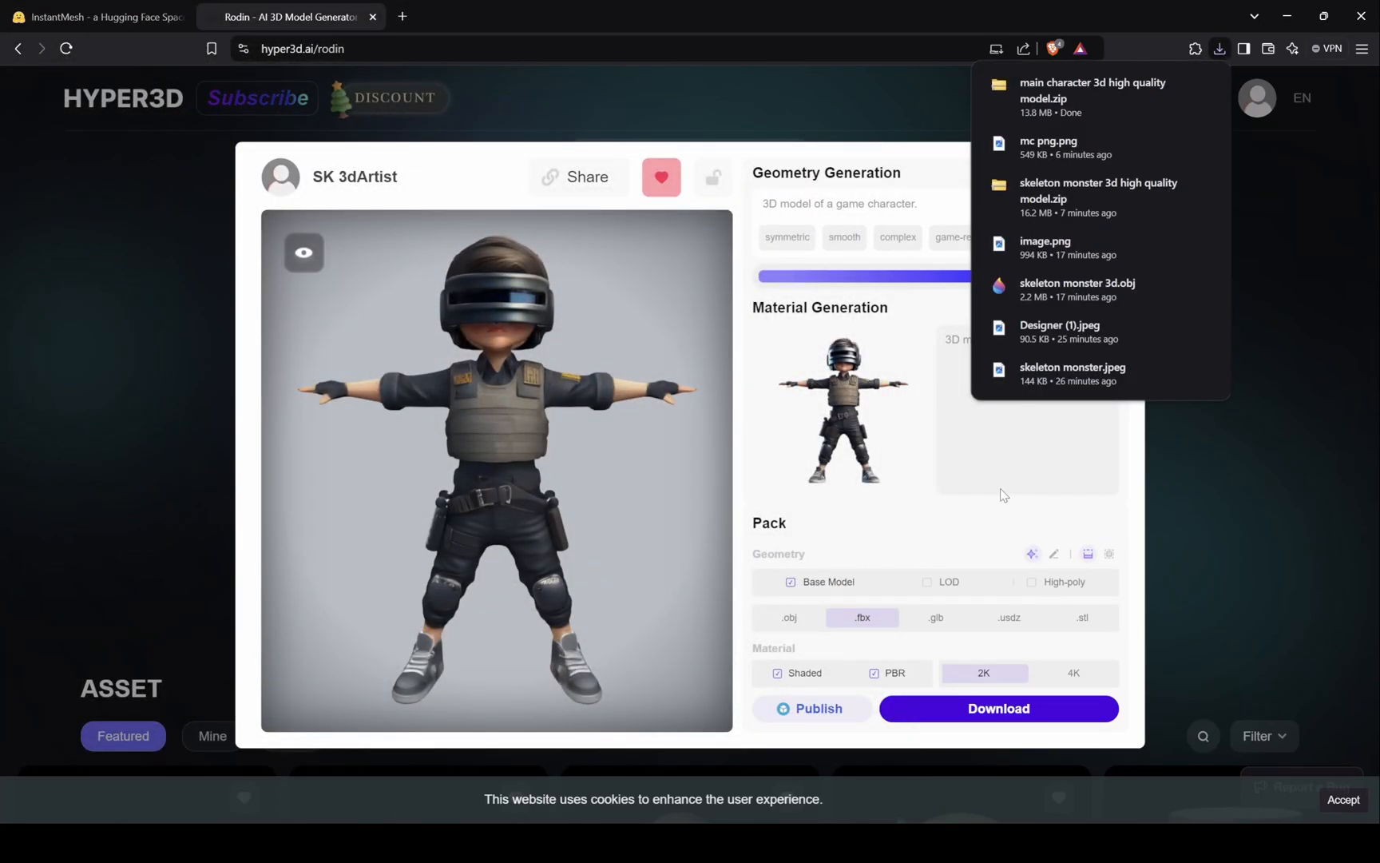
{"action": "left_click", "coordinate": [1042, 411]}
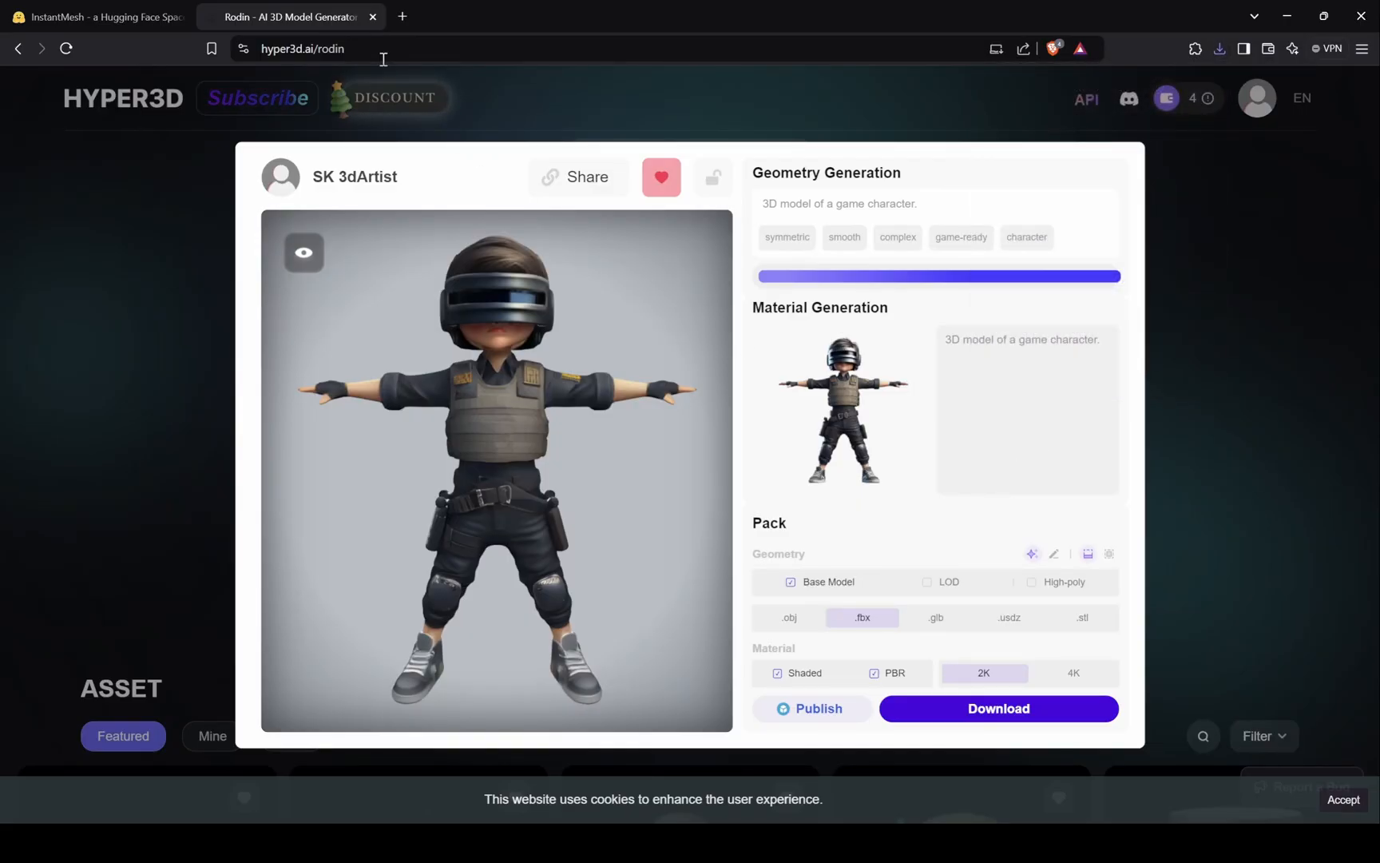
{"action": "left_click", "coordinate": [402, 16]}
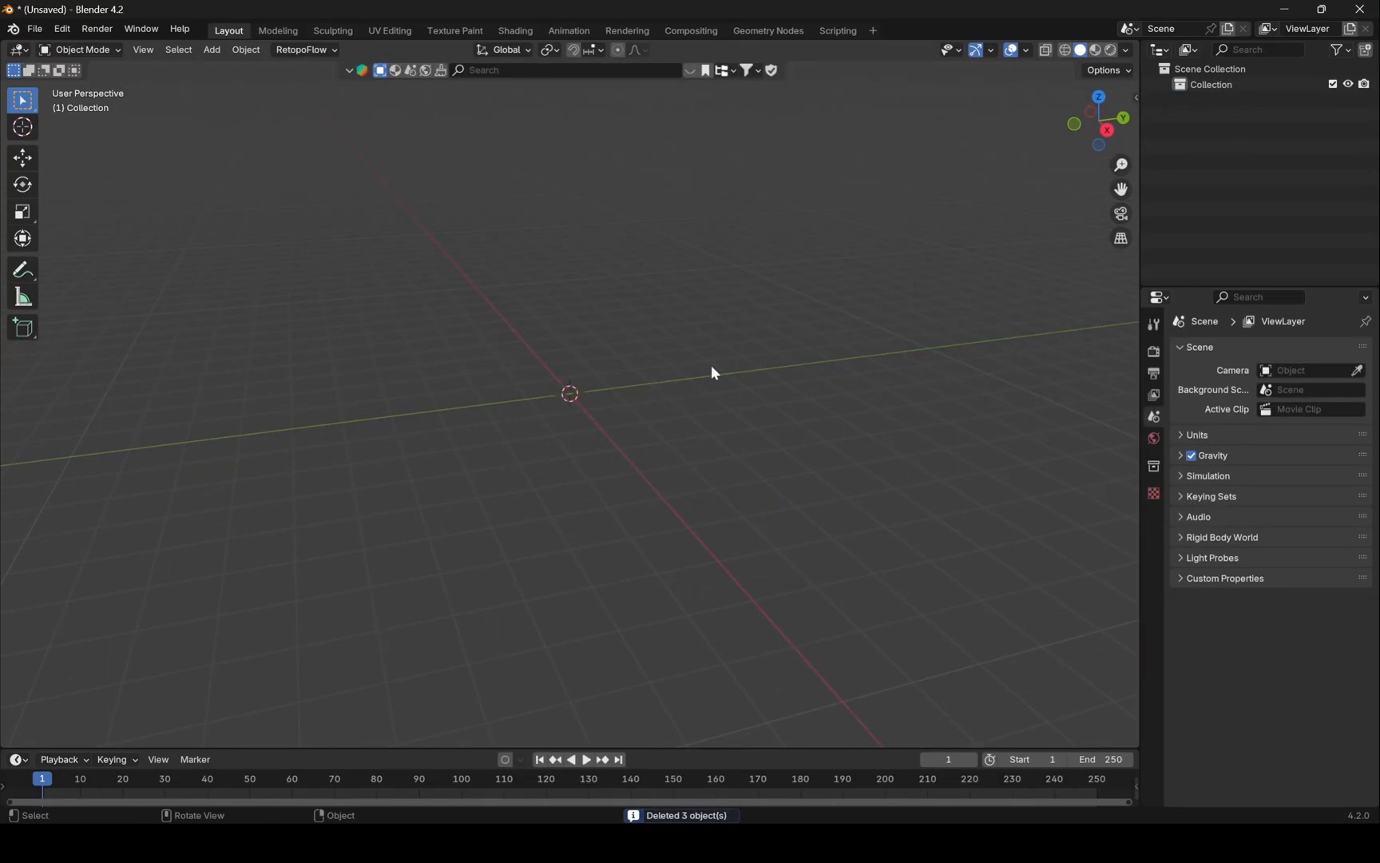
Start an FBX import in Blender and browse into the D:\new tut folder.
{"action": "key", "text": "shift+a"}
{"action": "key", "text": "Escape"}
{"action": "left_click", "coordinate": [35, 29]}
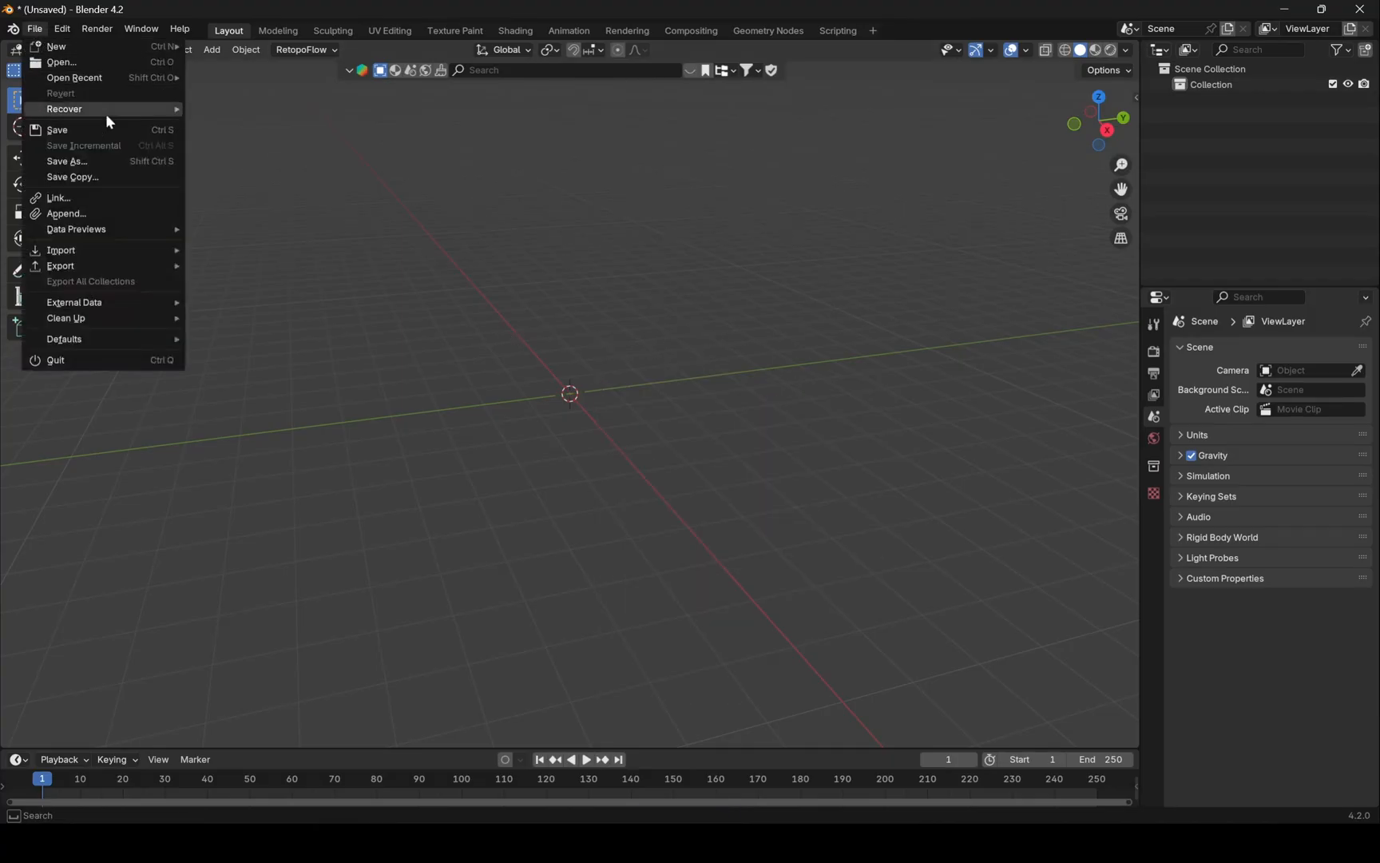
{"action": "mouse_move", "coordinate": [61, 250]}
{"action": "left_click", "coordinate": [255, 389]}
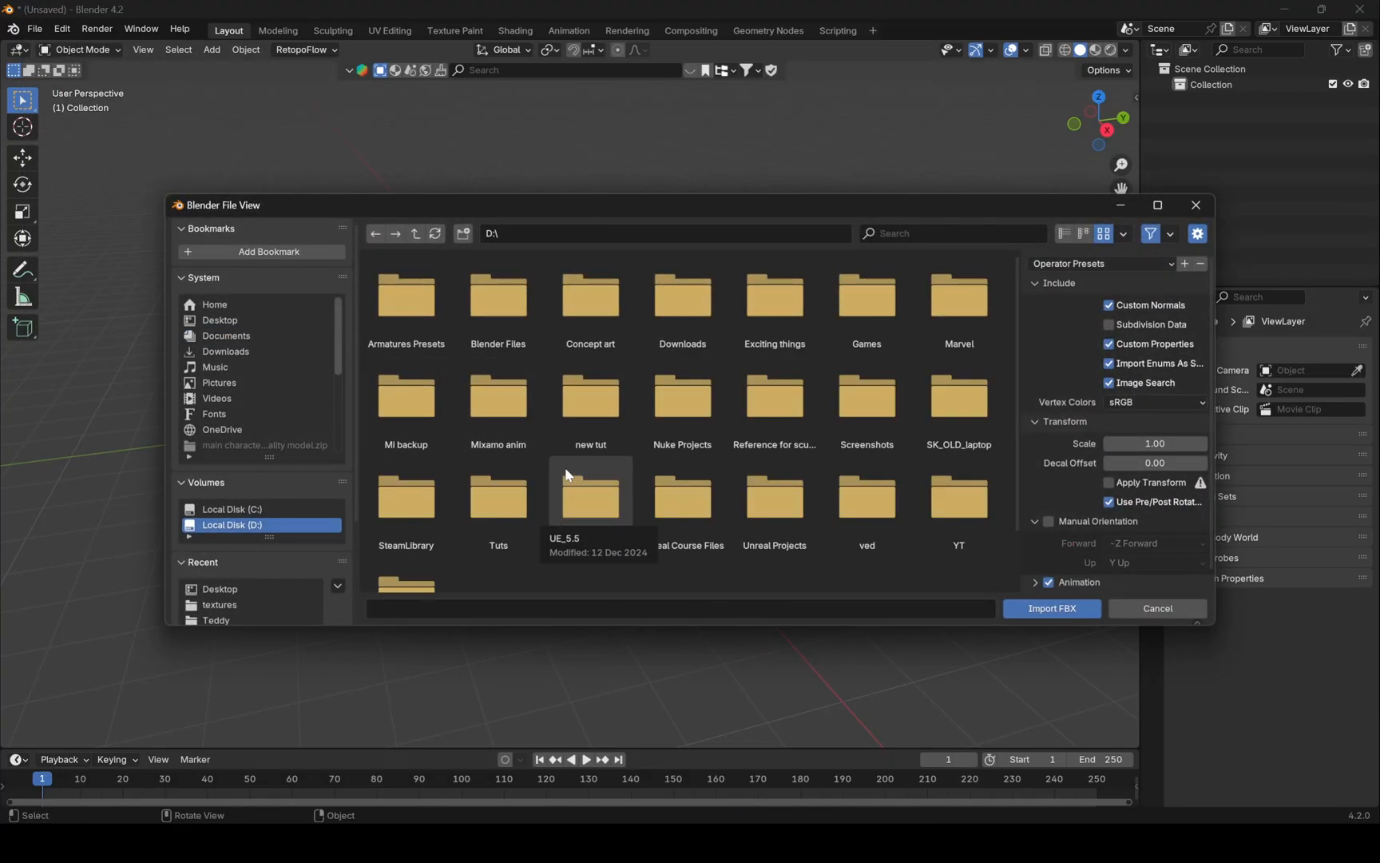
{"action": "left_click", "coordinate": [567, 424]}
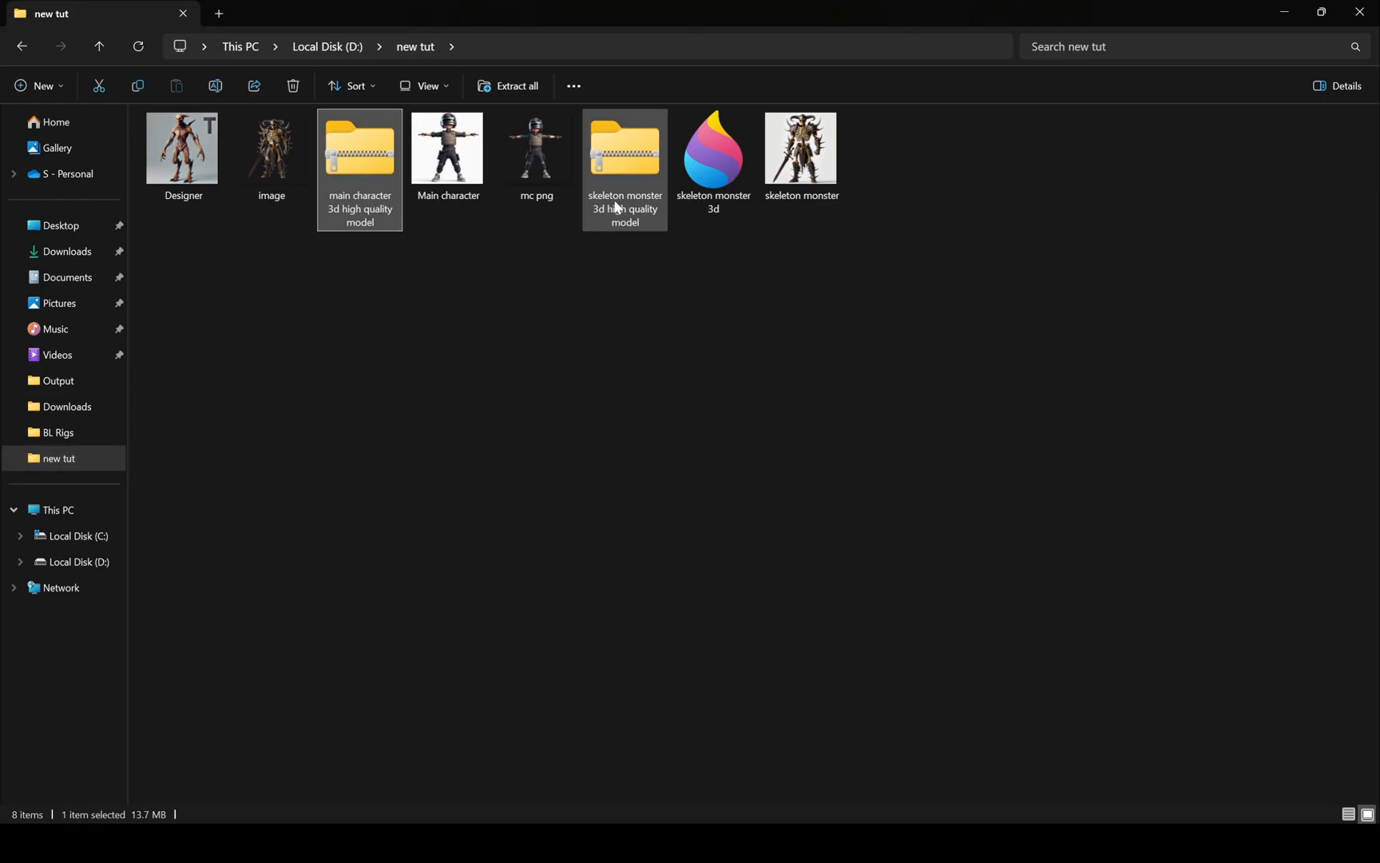
Extract the character zip and check its Pbr and Shaded subfolders.
{"action": "right_click", "coordinate": [360, 174]}
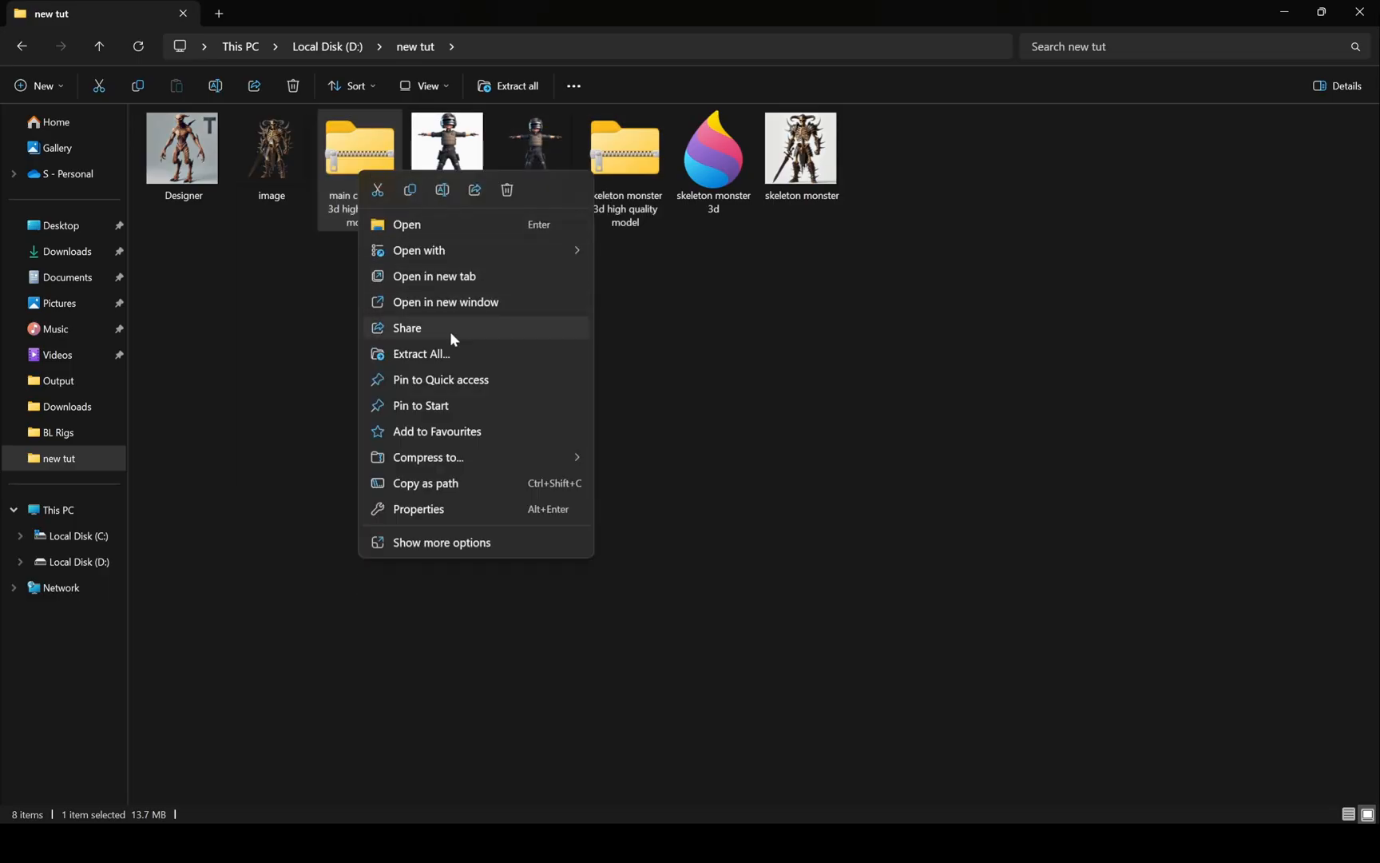
{"action": "left_click", "coordinate": [437, 355]}
{"action": "left_click", "coordinate": [826, 587]}
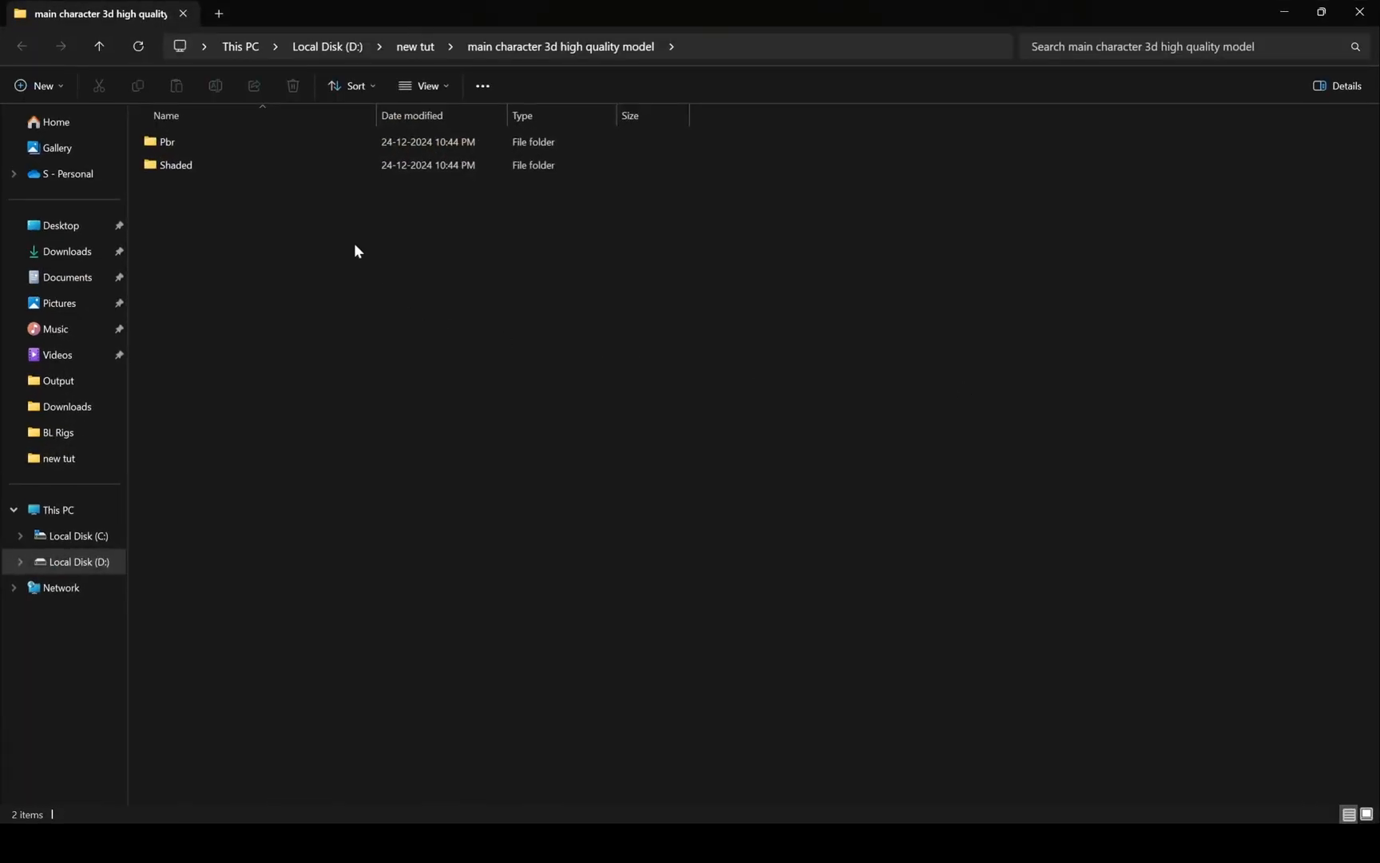
{"action": "double_click", "coordinate": [195, 143]}
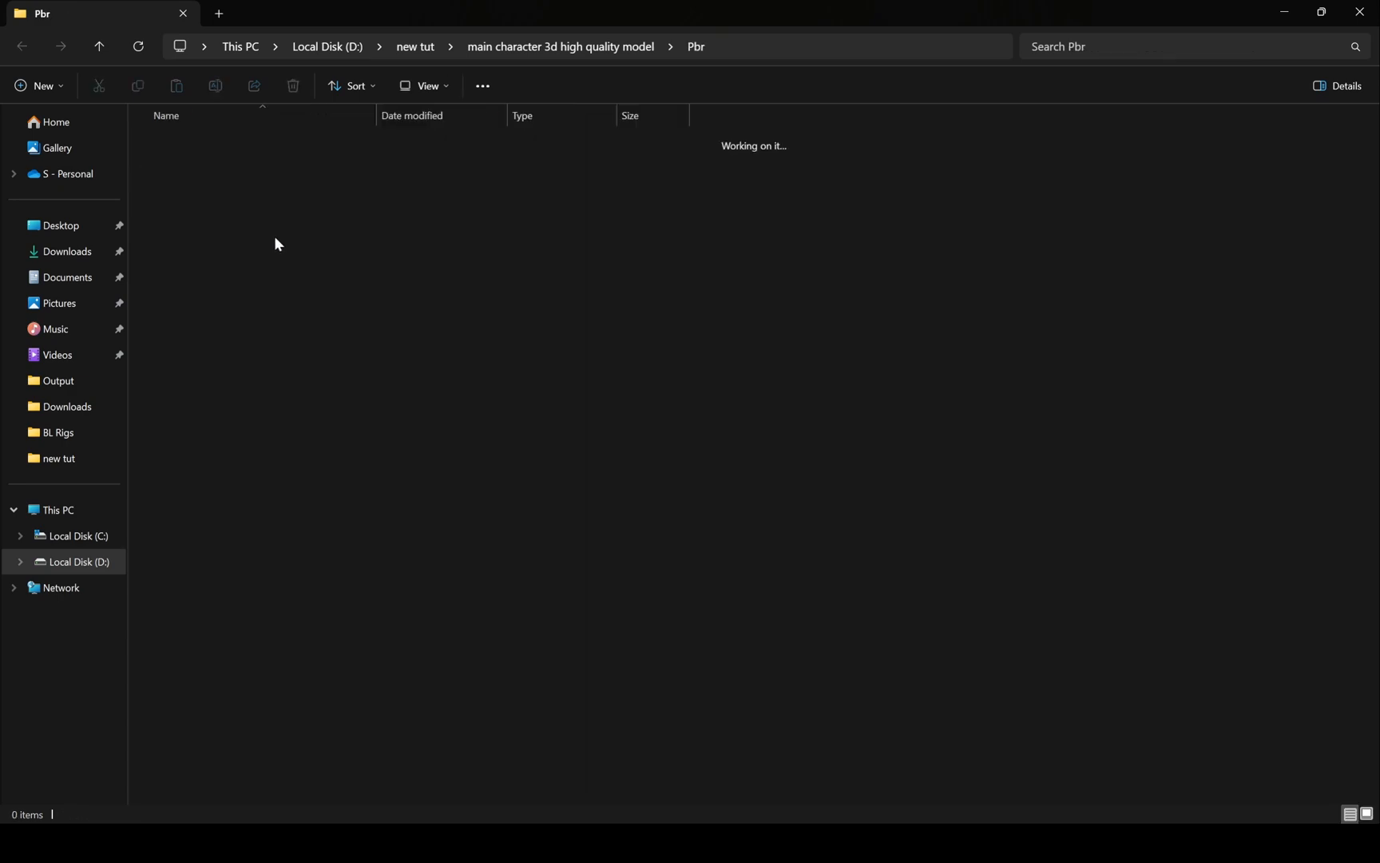
{"action": "key", "text": "alt+Left"}
{"action": "double_click", "coordinate": [191, 164]}
{"action": "key", "text": "alt+Left"}
{"action": "left_click", "coordinate": [314, 282]}
Export the empty Blender scene as base.fbx into the character's Shaded folder, overwriting it.
{"action": "key", "text": "alt+Tab"}
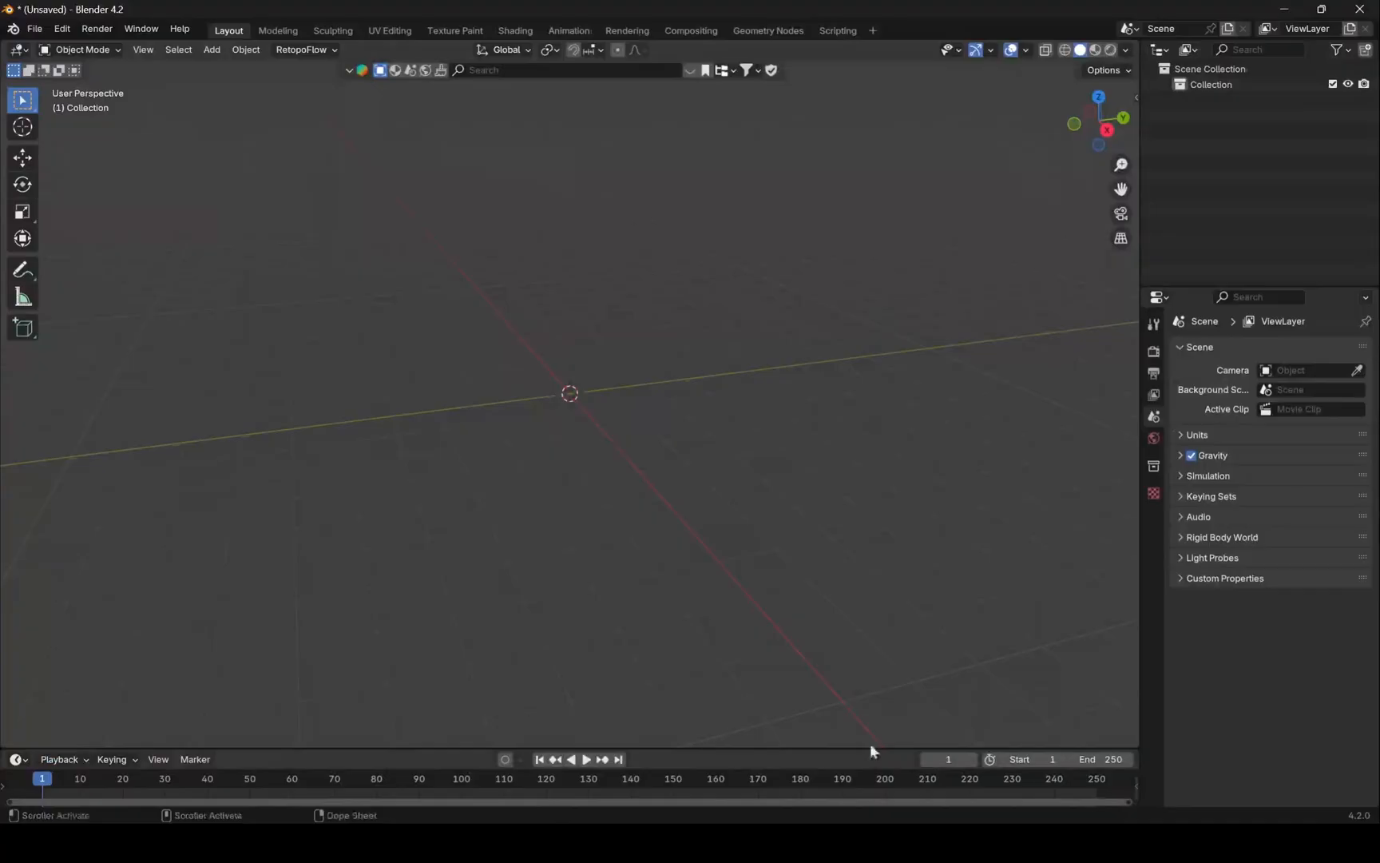
{"action": "left_click", "coordinate": [39, 31]}
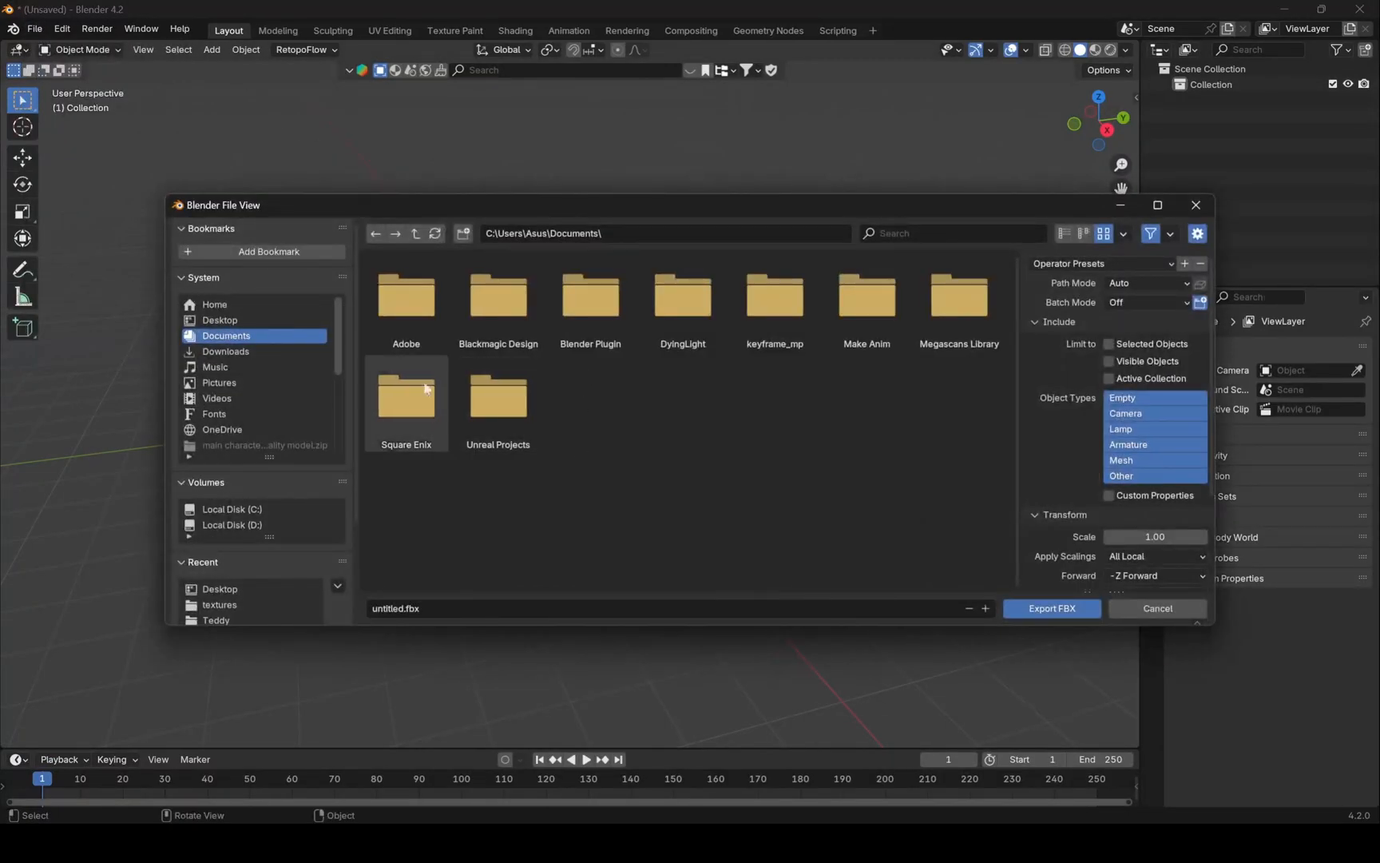
{"action": "left_click", "coordinate": [231, 524]}
{"action": "double_click", "coordinate": [406, 302]}
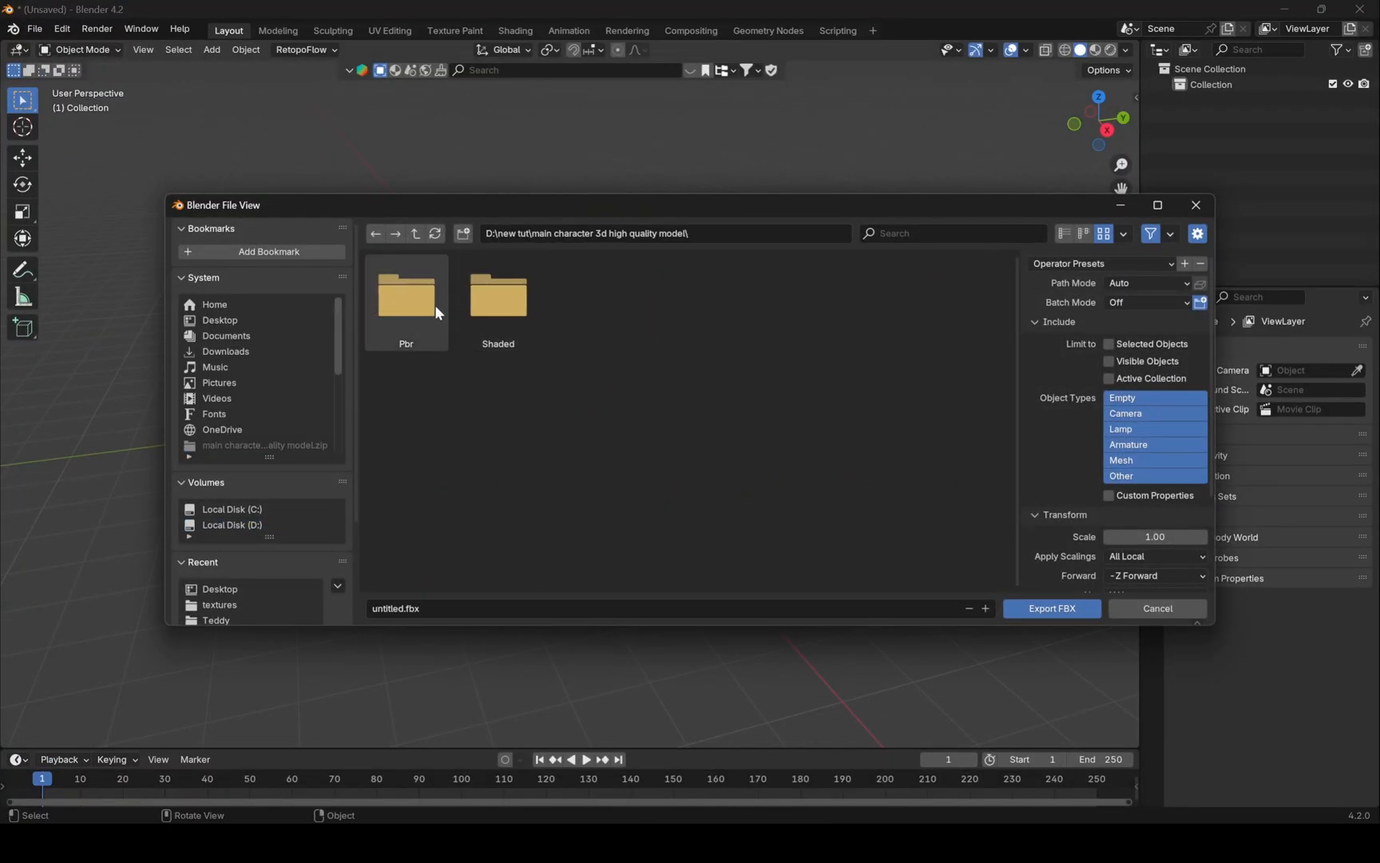
{"action": "double_click", "coordinate": [498, 297]}
{"action": "left_click", "coordinate": [405, 302]}
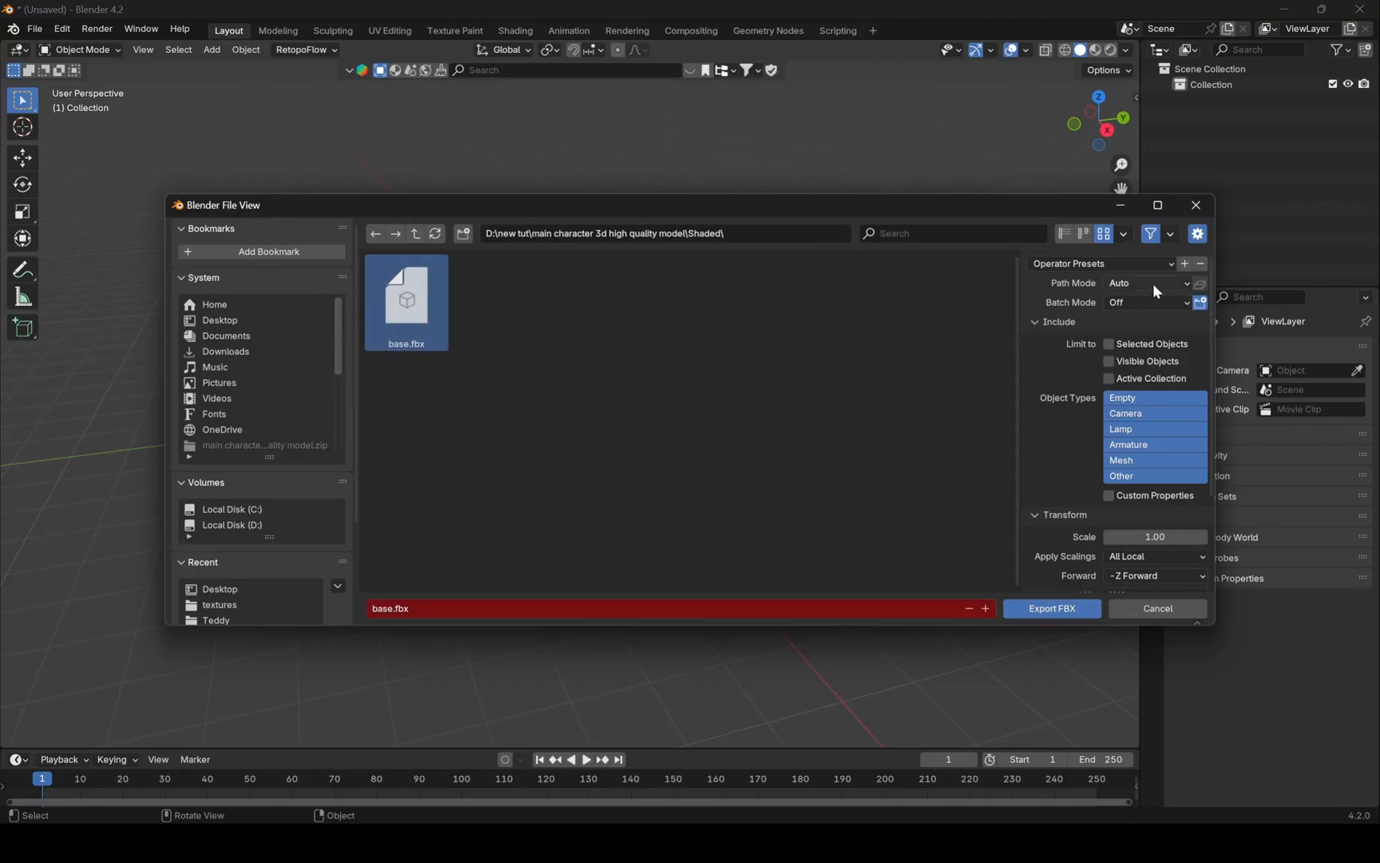
{"action": "left_click", "coordinate": [1052, 608]}
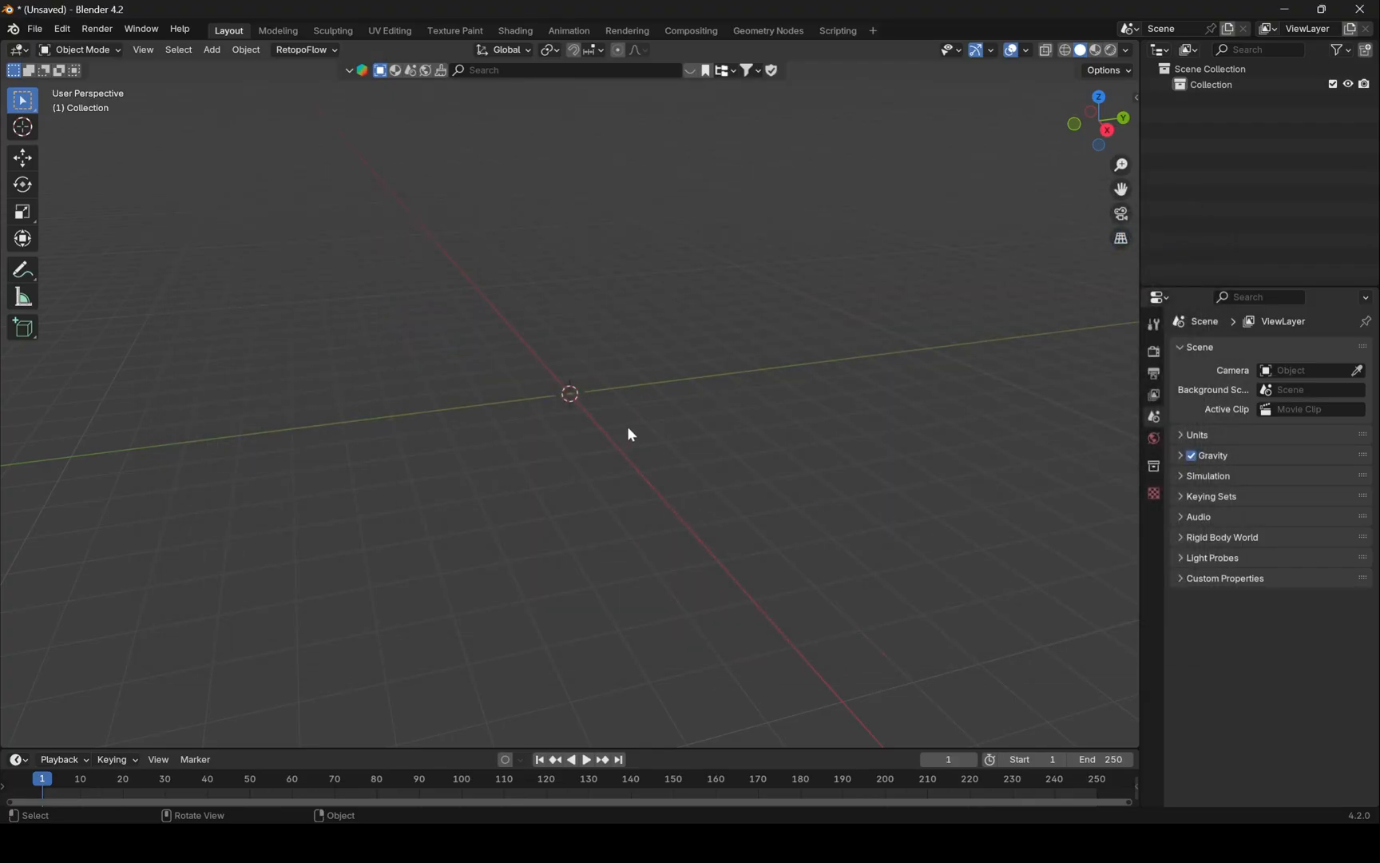
Import base.fbx from new tut > main character 3d high quality model > Pbr.
{"action": "left_click", "coordinate": [34, 29]}
{"action": "left_click", "coordinate": [284, 302]}
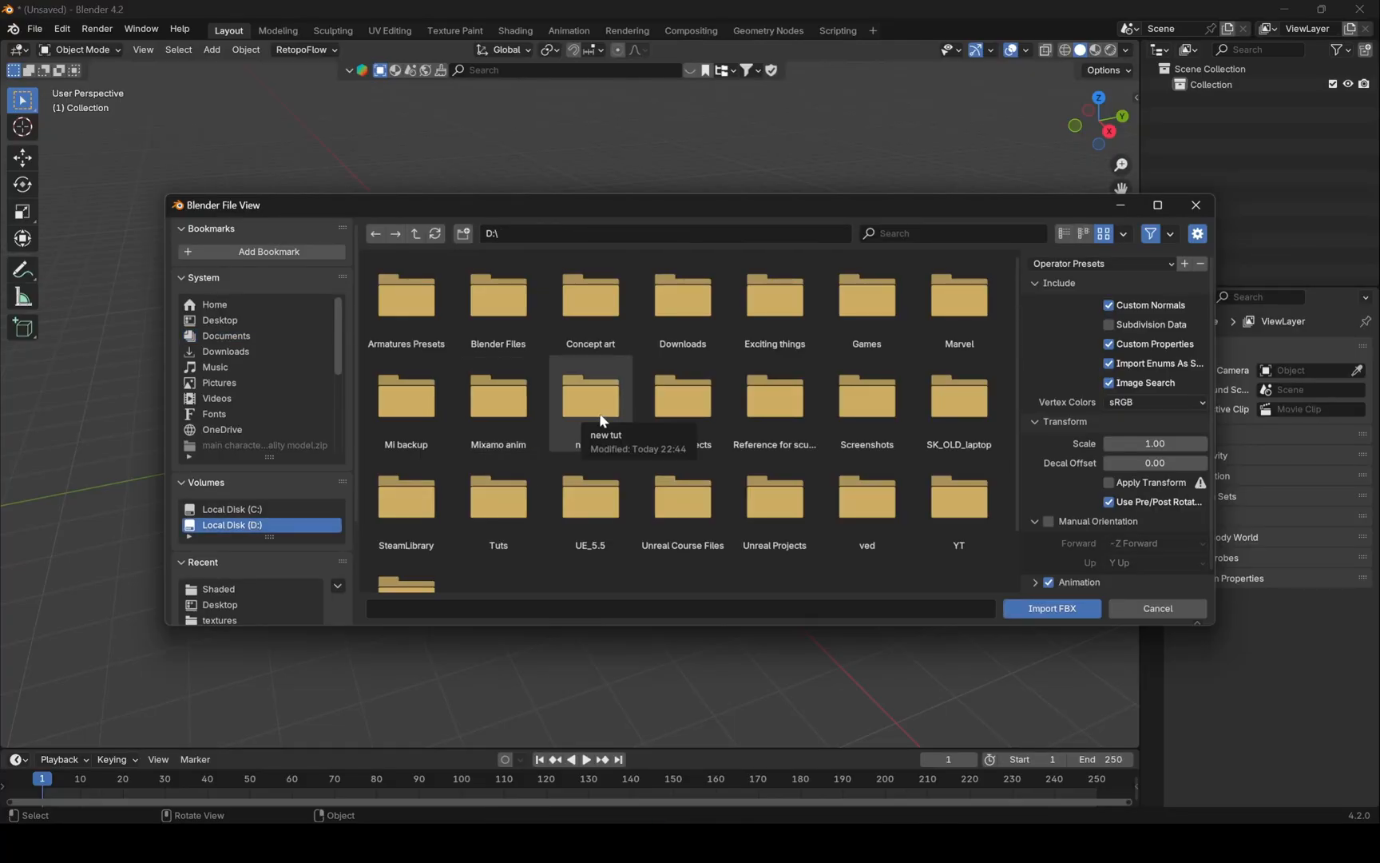
{"action": "double_click", "coordinate": [600, 417]}
{"action": "left_click", "coordinate": [429, 321]}
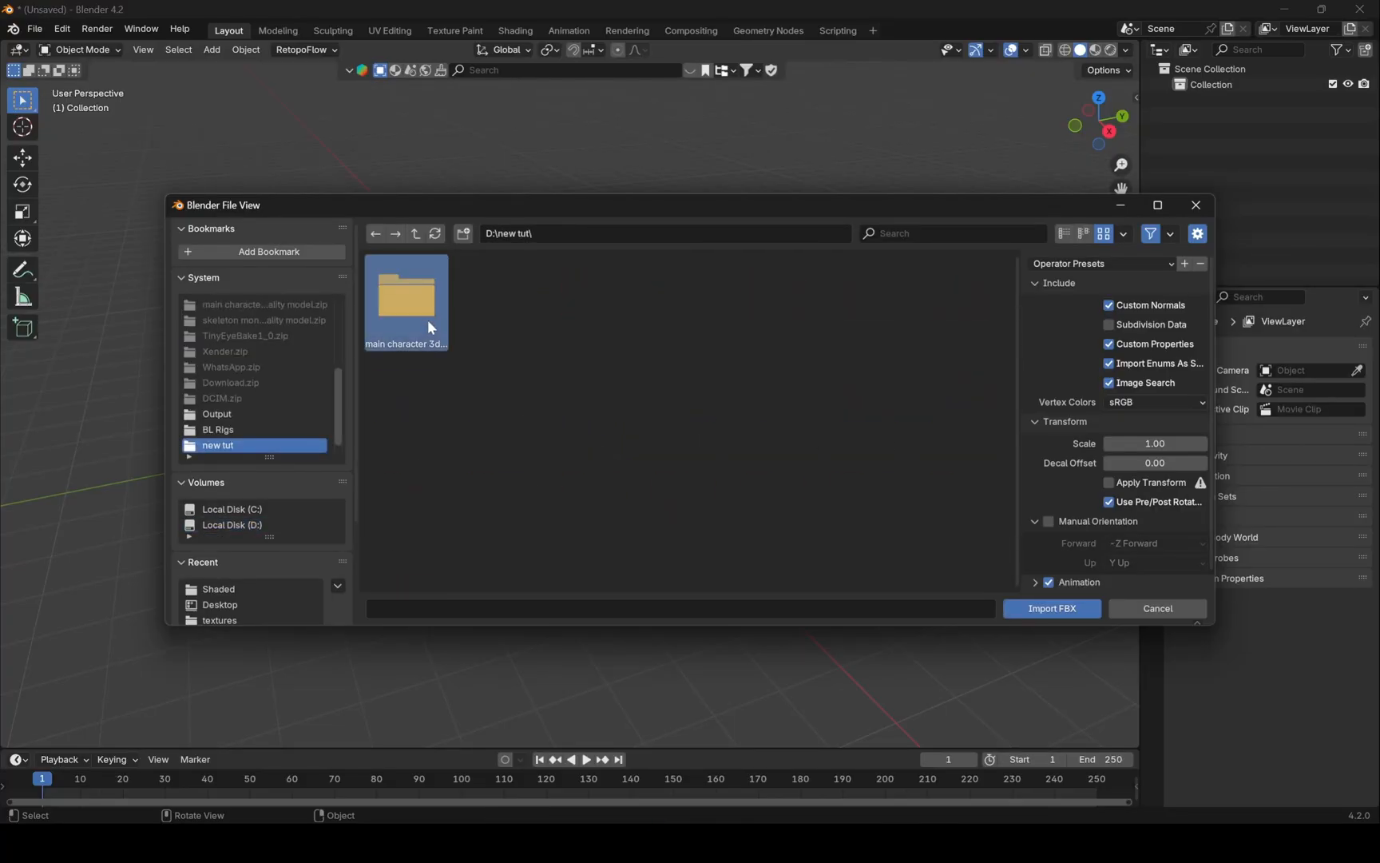
{"action": "double_click", "coordinate": [427, 320]}
{"action": "double_click", "coordinate": [427, 319]}
{"action": "left_click", "coordinate": [426, 318]}
{"action": "left_click", "coordinate": [1051, 609]}
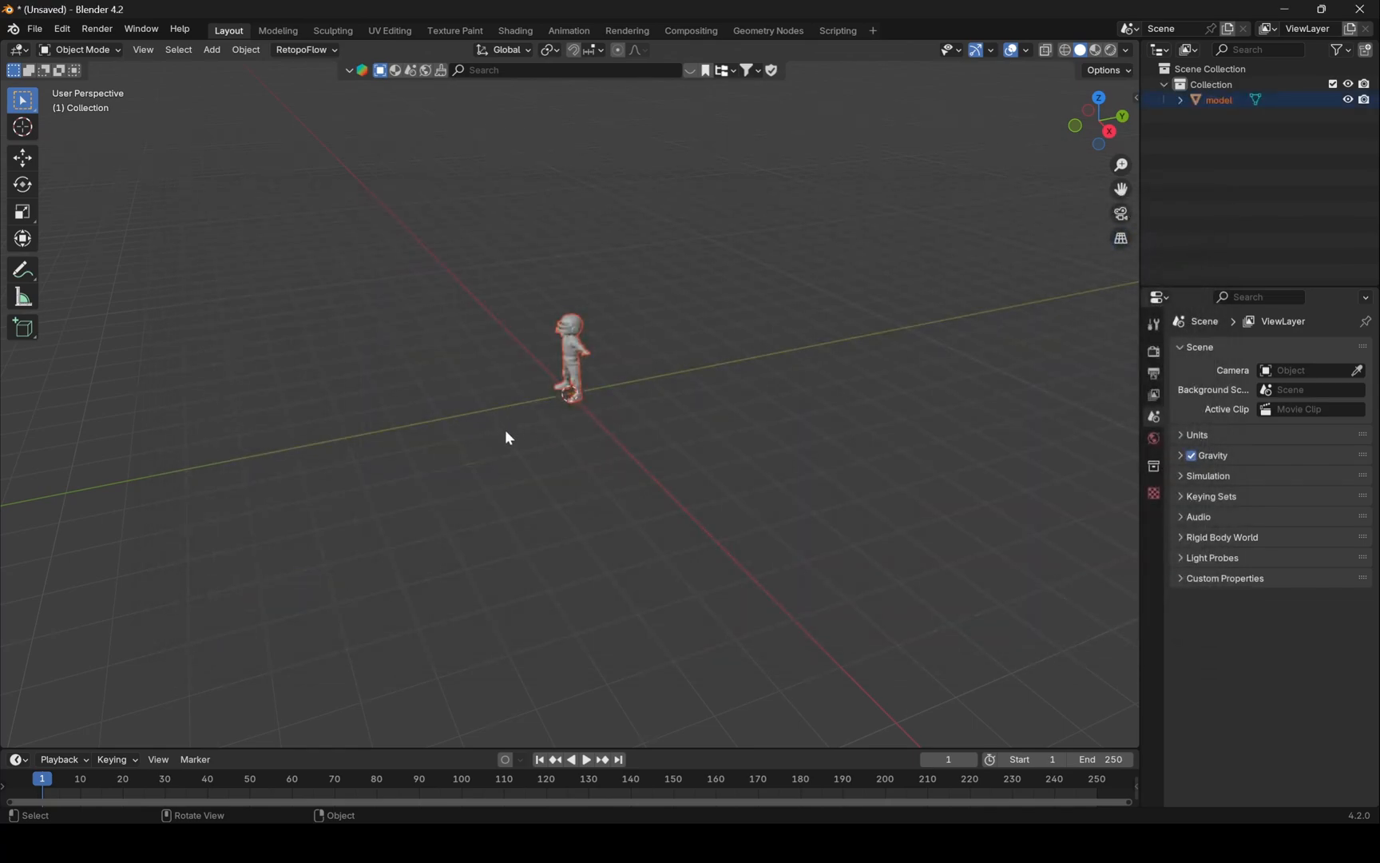
Select the imported character and assign the existing 'Material' in Material properties.
{"action": "middle_click_drag", "start_coordinate": [500, 429], "coordinate": [635, 422]}
{"action": "scroll", "coordinate": [580, 417], "scroll_direction": "up", "scroll_amount": 5}
{"action": "scroll", "coordinate": [551, 497], "scroll_direction": "up", "scroll_amount": 4}
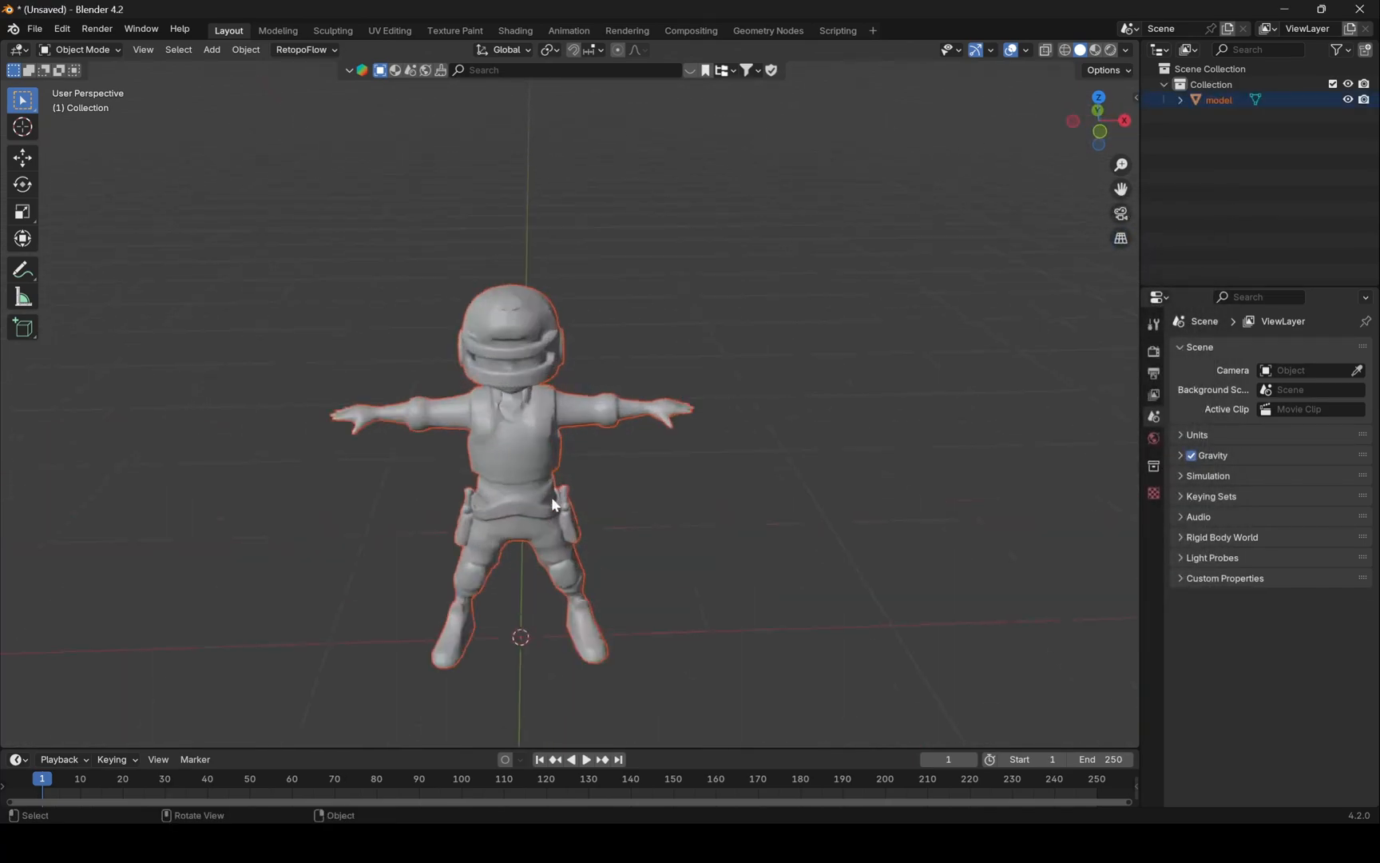
{"action": "scroll", "coordinate": [512, 492], "scroll_direction": "down", "scroll_amount": 2}
{"action": "middle_click_drag", "start_coordinate": [524, 476], "coordinate": [523, 460]}
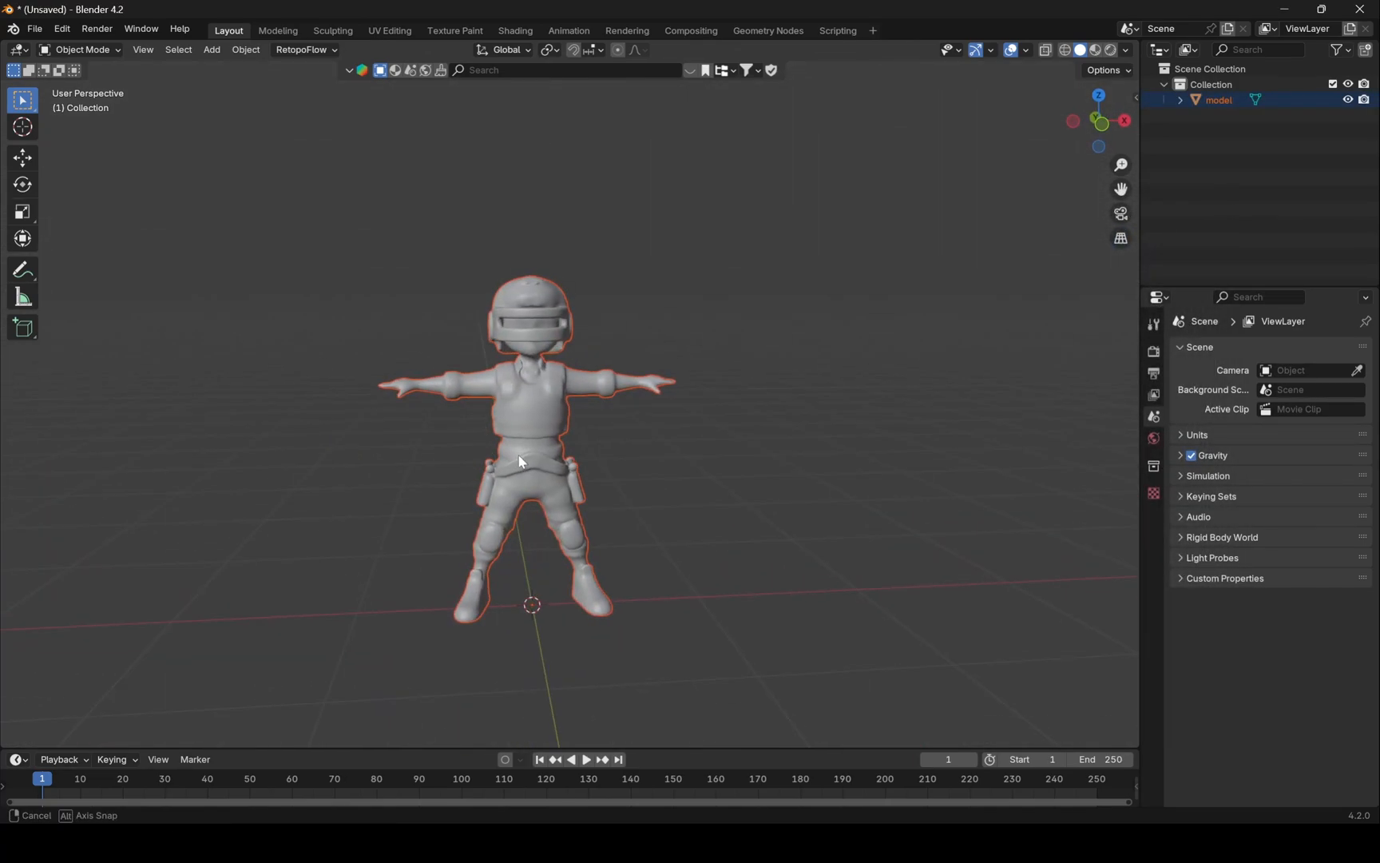
{"action": "left_click", "coordinate": [1153, 394]}
{"action": "left_click", "coordinate": [1153, 623]}
{"action": "left_click", "coordinate": [1183, 415]}
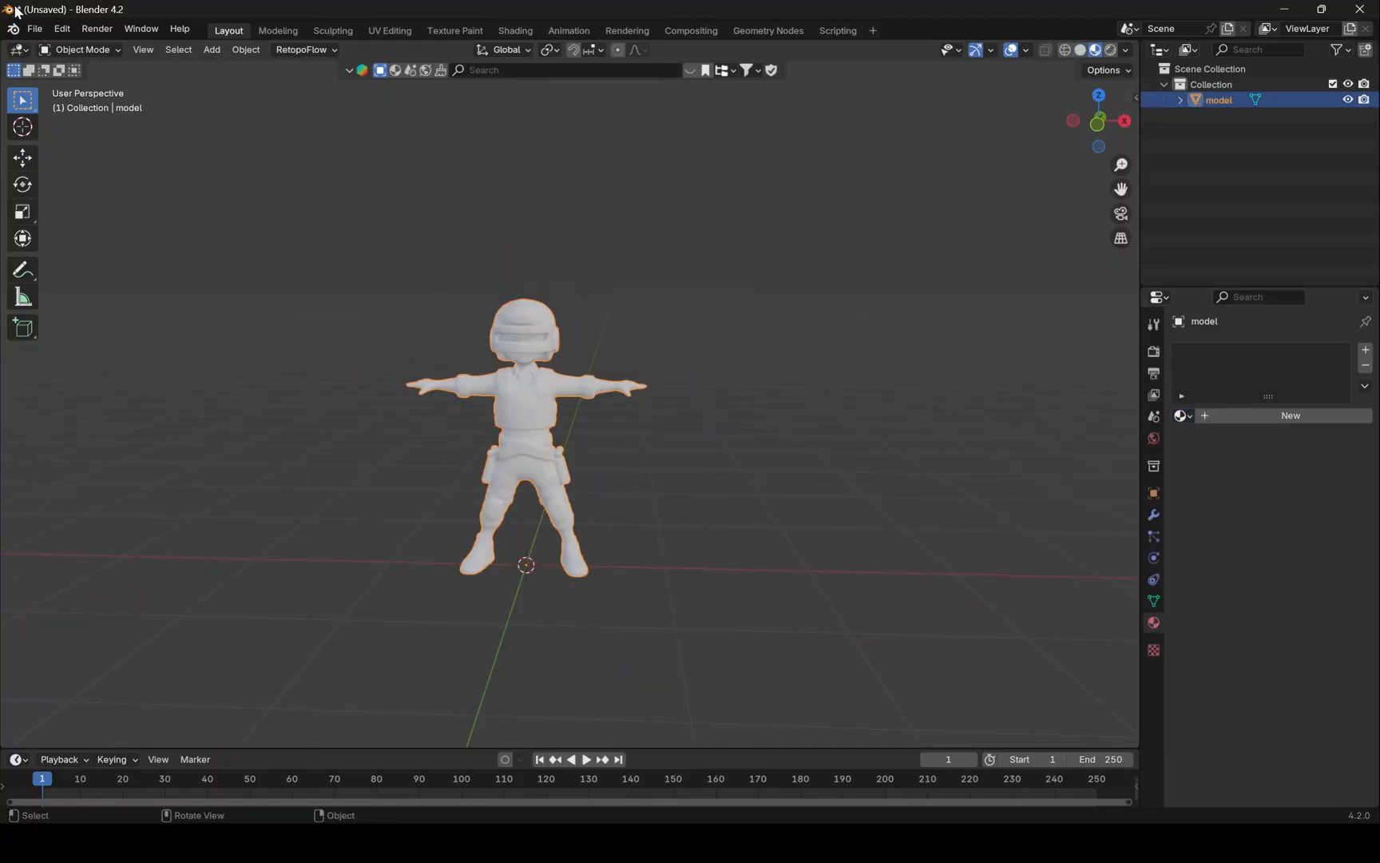
{"action": "left_click", "coordinate": [1183, 416]}
{"action": "left_click", "coordinate": [1111, 440]}
{"action": "left_click", "coordinate": [514, 30]}
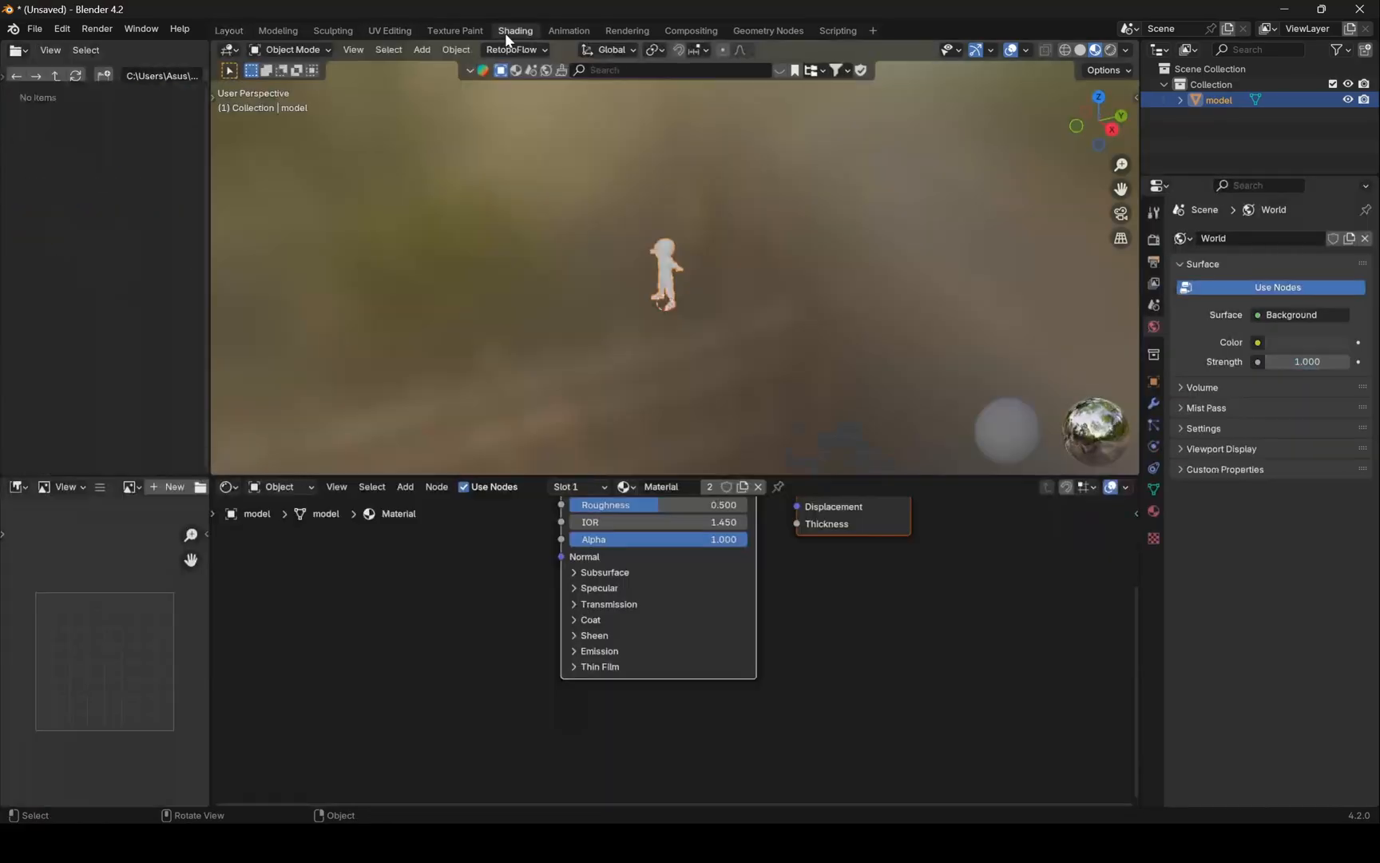
{"action": "scroll", "coordinate": [519, 648], "scroll_direction": "up", "scroll_amount": 2}
{"action": "scroll", "coordinate": [494, 636], "scroll_direction": "up", "scroll_amount": 2}
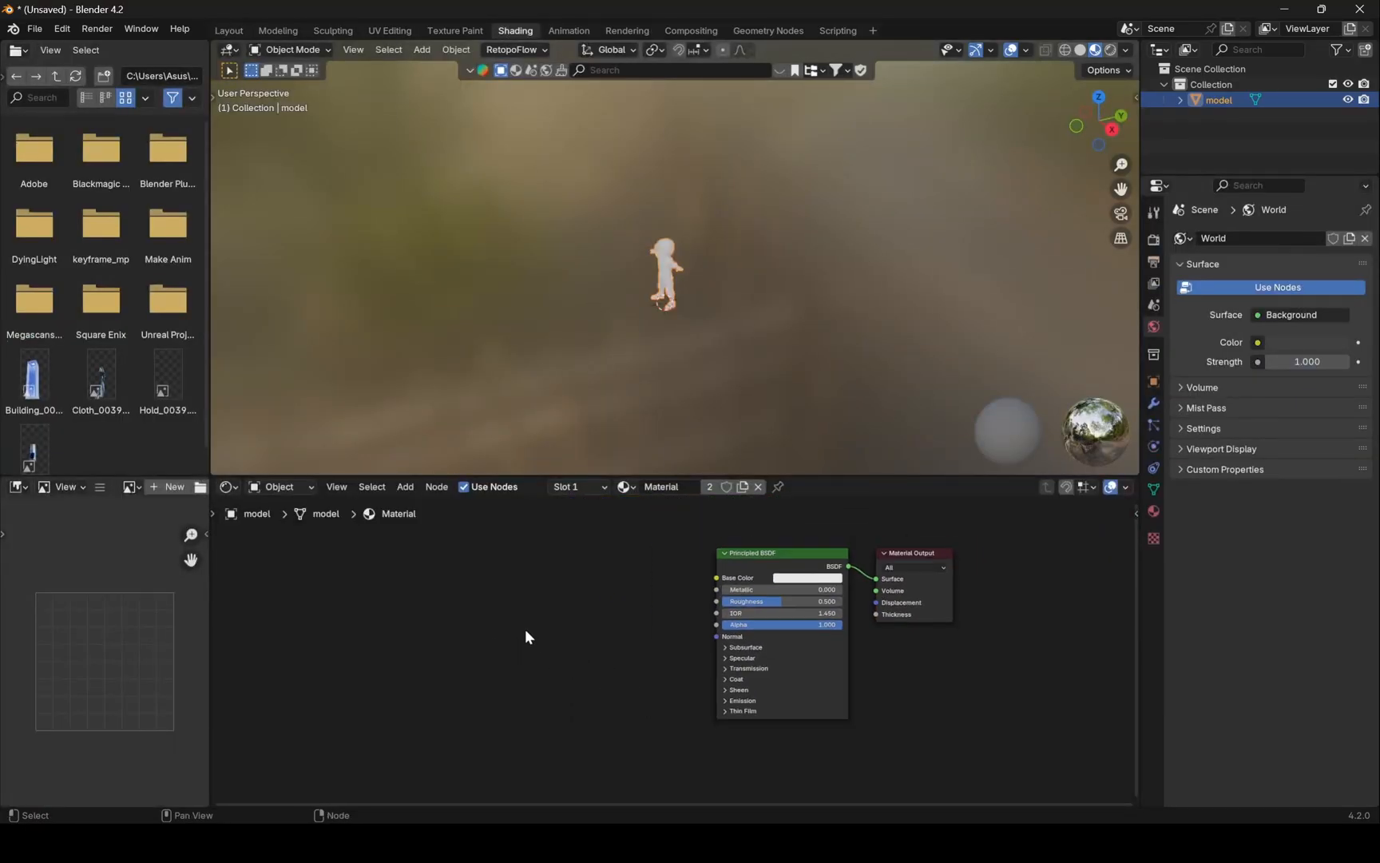
Drag the five Pbr texture PNGs from Explorer into Blender's Shader Editor.
{"action": "key", "text": "alt+Tab"}
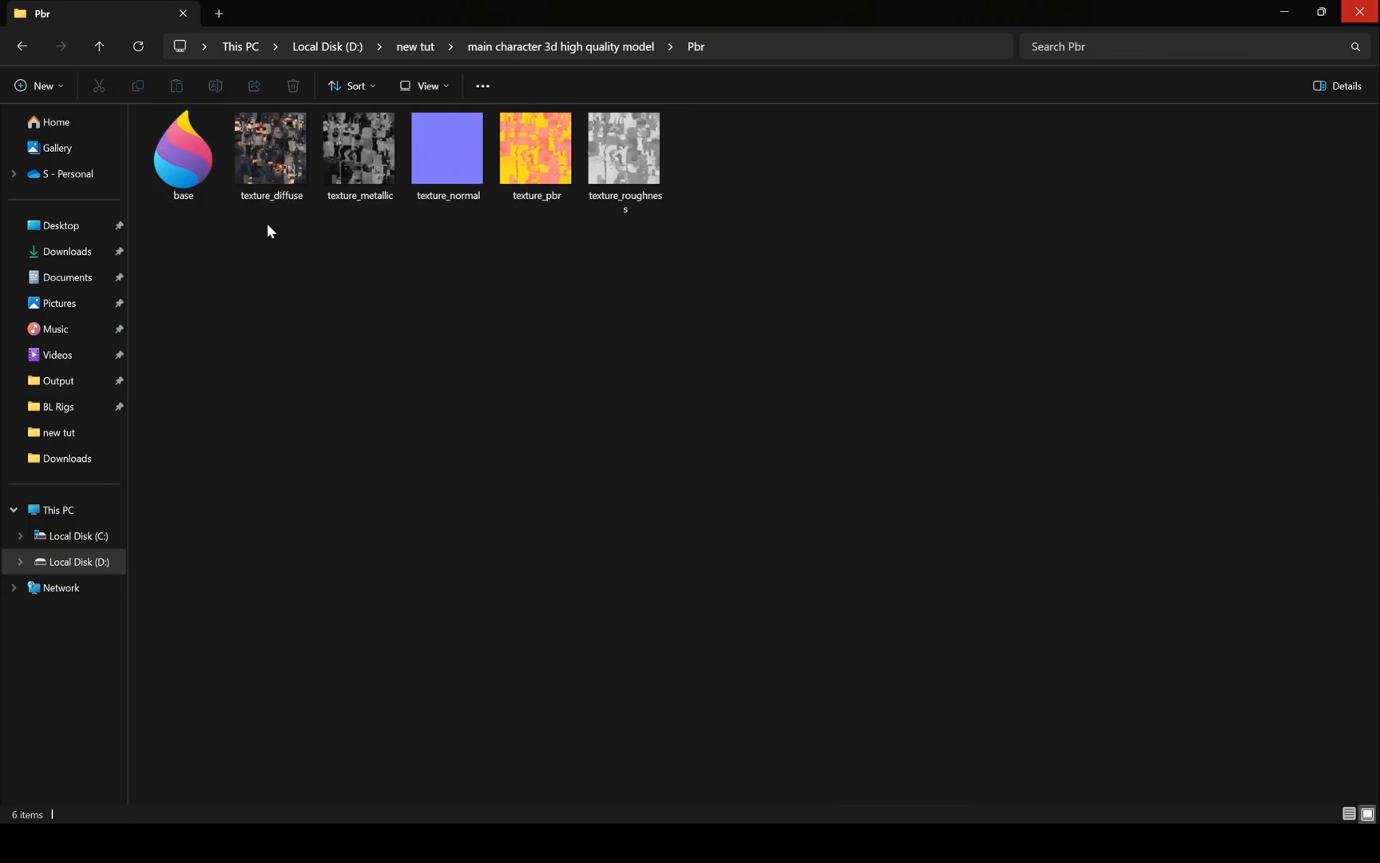
{"action": "left_click_drag", "start_coordinate": [267, 223], "coordinate": [571, 217]}
{"action": "left_click", "coordinate": [238, 238]}
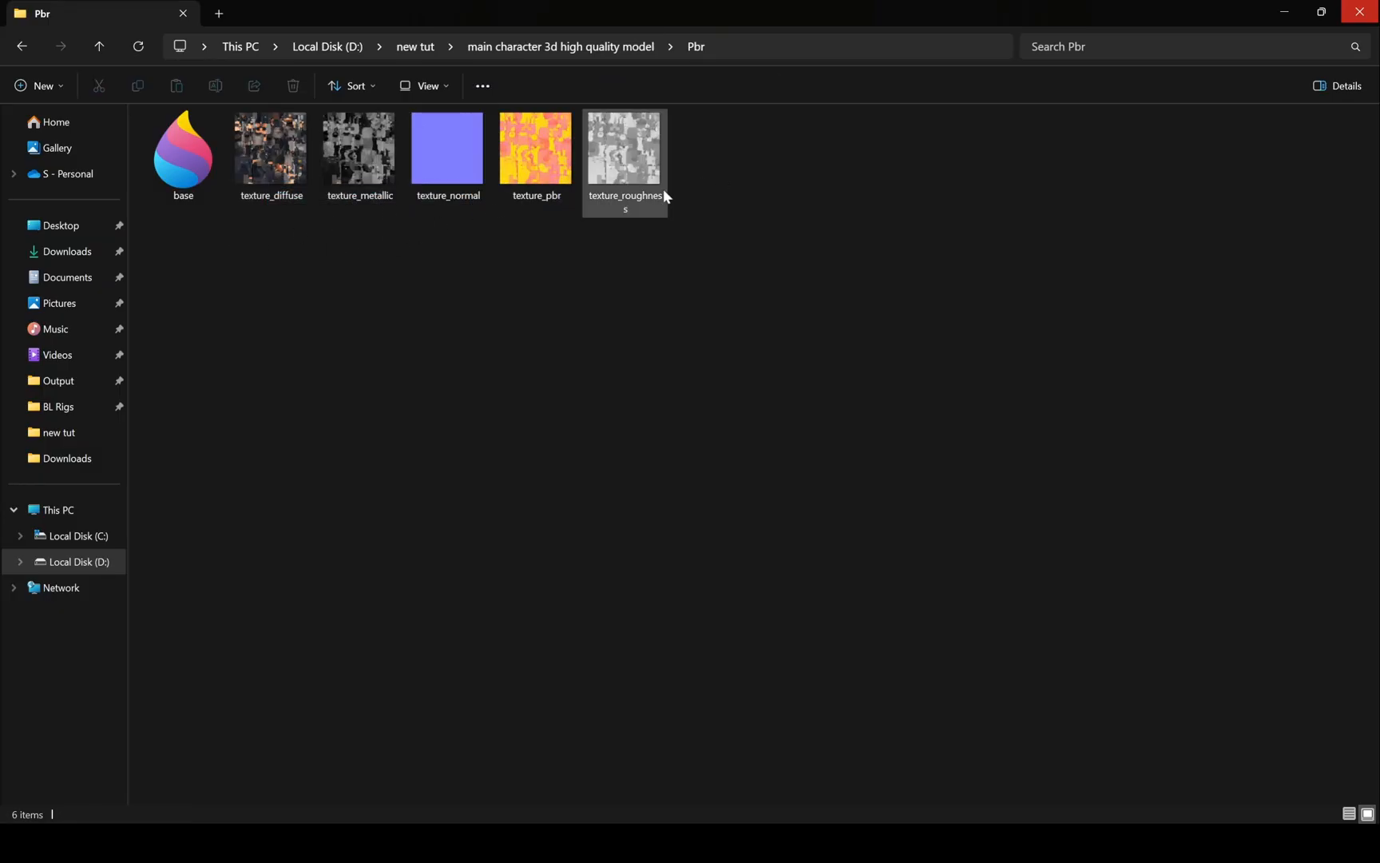
{"action": "left_click_drag", "start_coordinate": [254, 257], "coordinate": [625, 189]}
{"action": "mouse_move", "coordinate": [298, 162]}
{"action": "left_mouse_down"}
{"action": "mouse_move", "coordinate": [389, 311]}
{"action": "mouse_move", "coordinate": [410, 629]}
{"action": "left_mouse_up"}
{"action": "key", "text": "alt+Tab"}
{"action": "scroll", "coordinate": [454, 633], "scroll_direction": "down", "scroll_amount": 3}
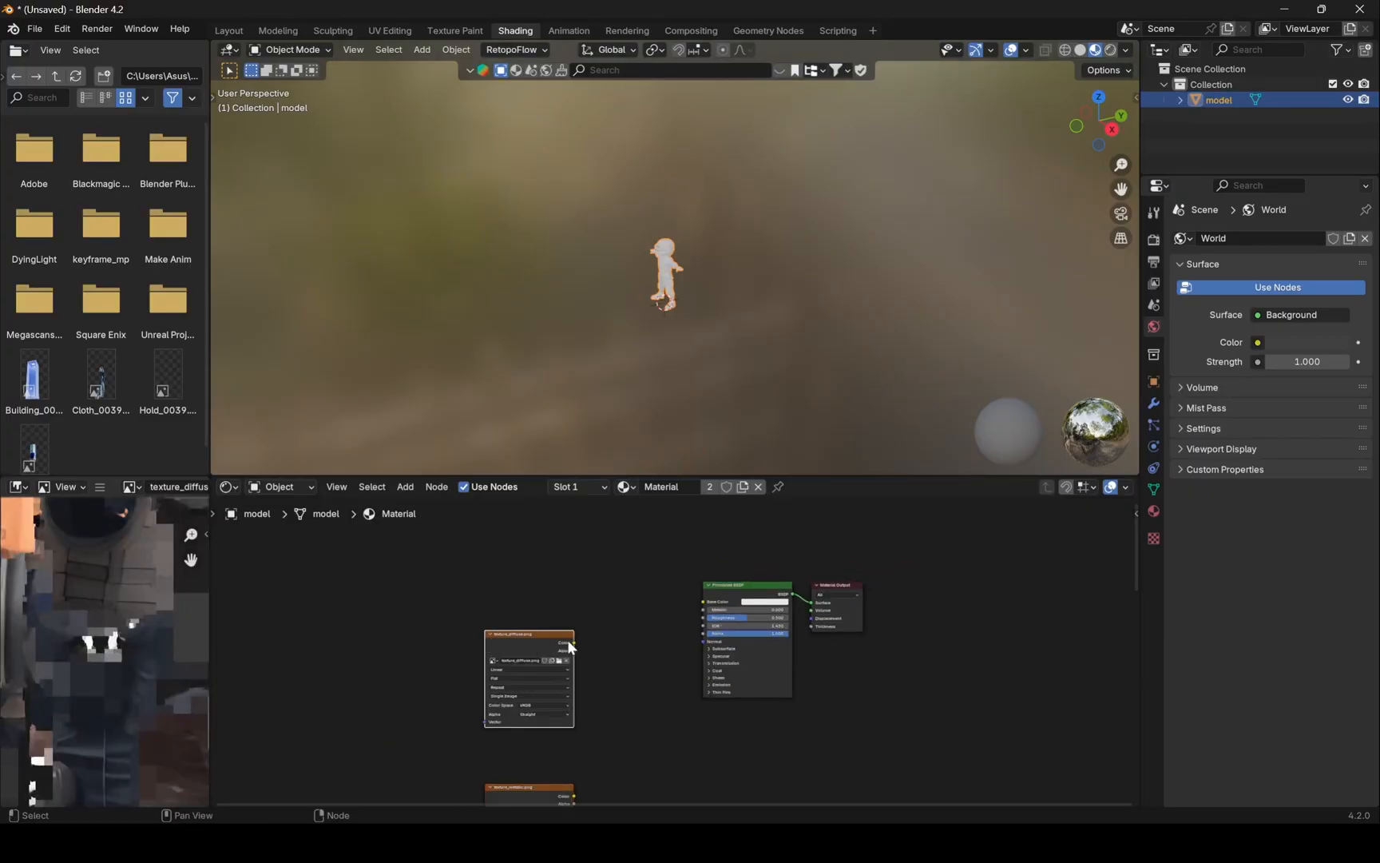
Connect diffuse, metallic and normal textures to the shader and delete the unused texture_pbr node.
{"action": "left_click_drag", "start_coordinate": [573, 643], "coordinate": [706, 602]}
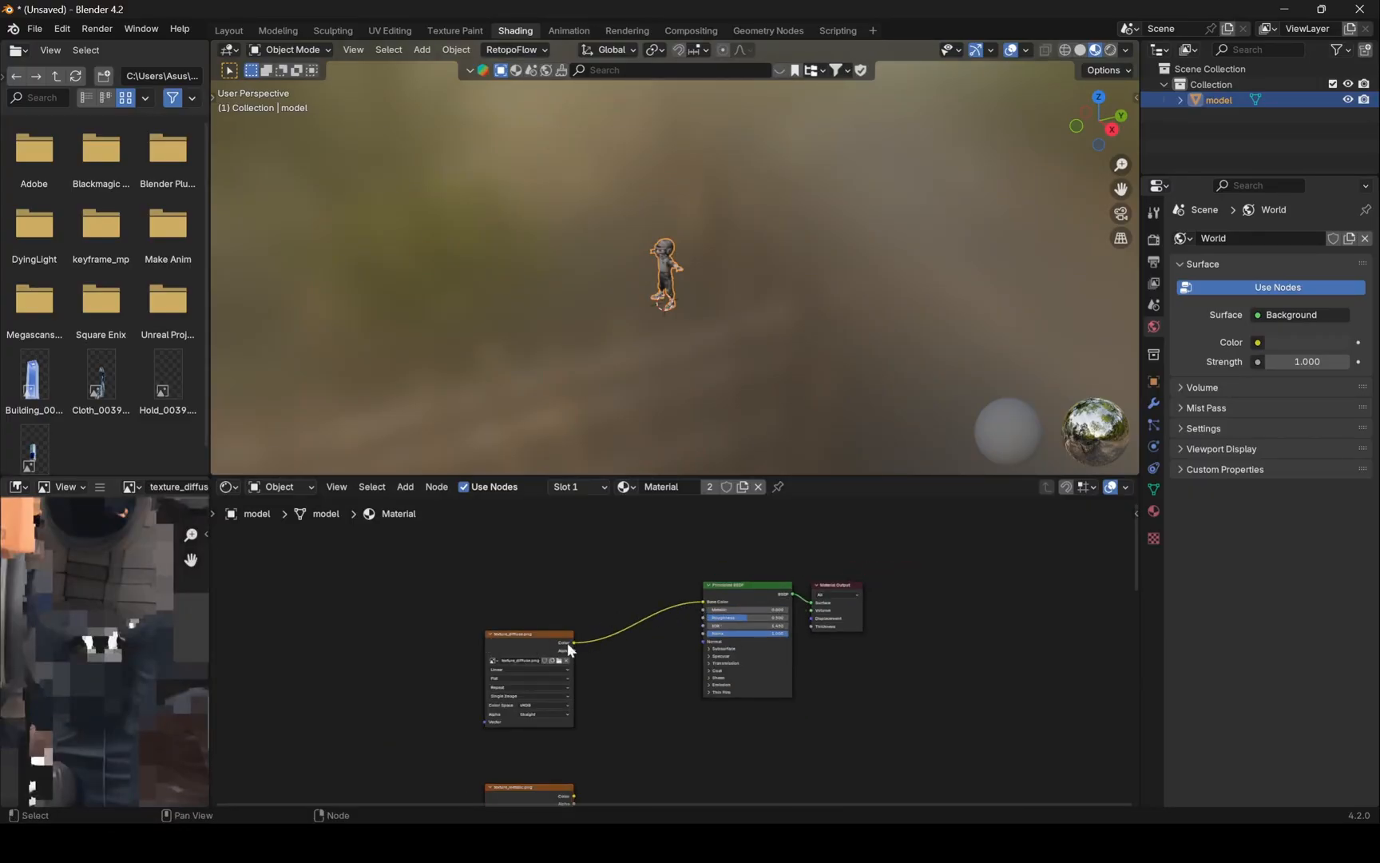
{"action": "scroll", "coordinate": [527, 638], "scroll_direction": "down", "scroll_amount": 5}
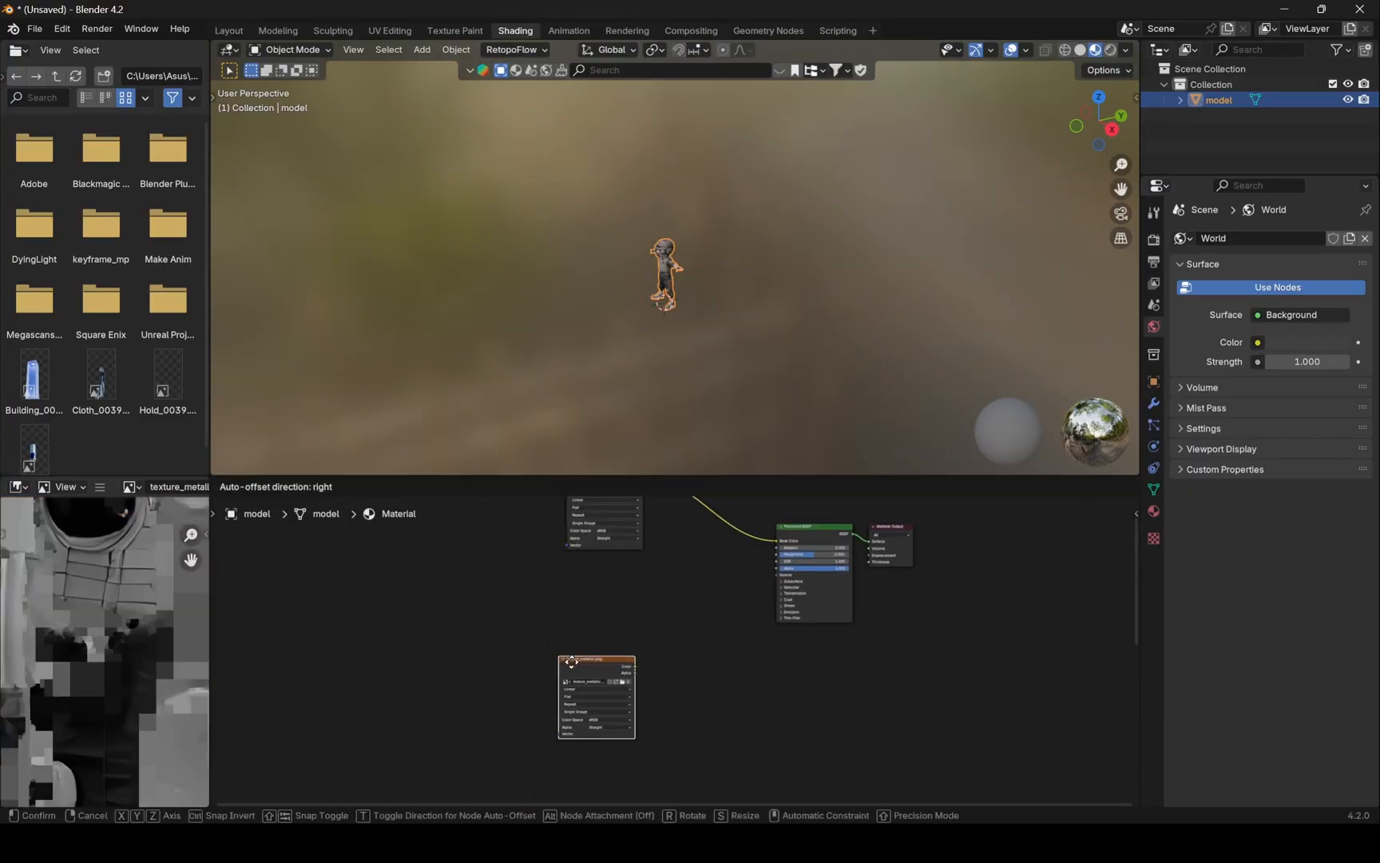
{"action": "left_click_drag", "start_coordinate": [596, 686], "coordinate": [798, 540]}
{"action": "scroll", "coordinate": [575, 690], "scroll_direction": "down", "scroll_amount": 5}
{"action": "left_click", "coordinate": [518, 669]}
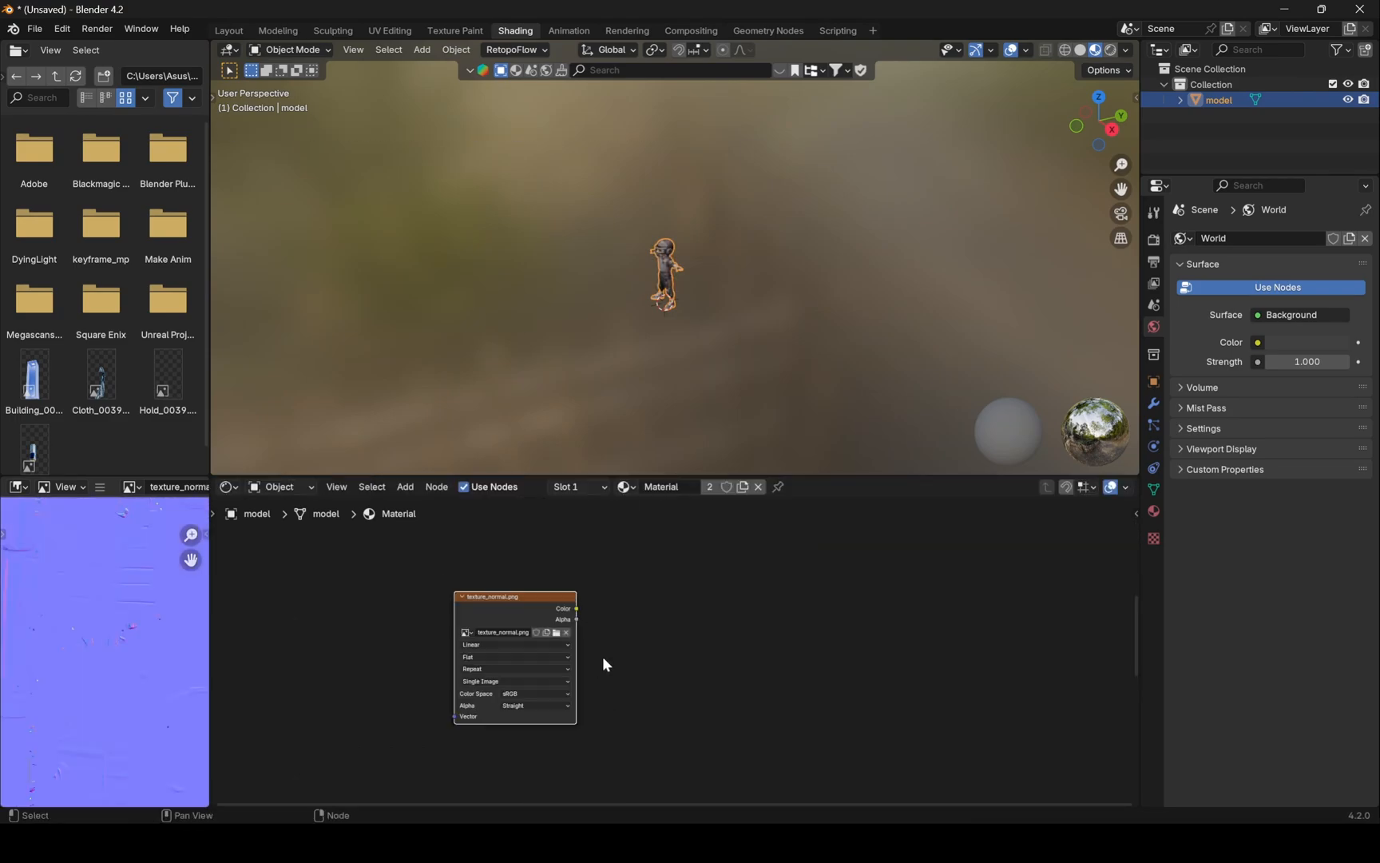
{"action": "left_click_drag", "start_coordinate": [573, 760], "coordinate": [647, 502]}
{"action": "scroll", "coordinate": [604, 647], "scroll_direction": "up", "scroll_amount": 5}
{"action": "left_click", "coordinate": [600, 633]}
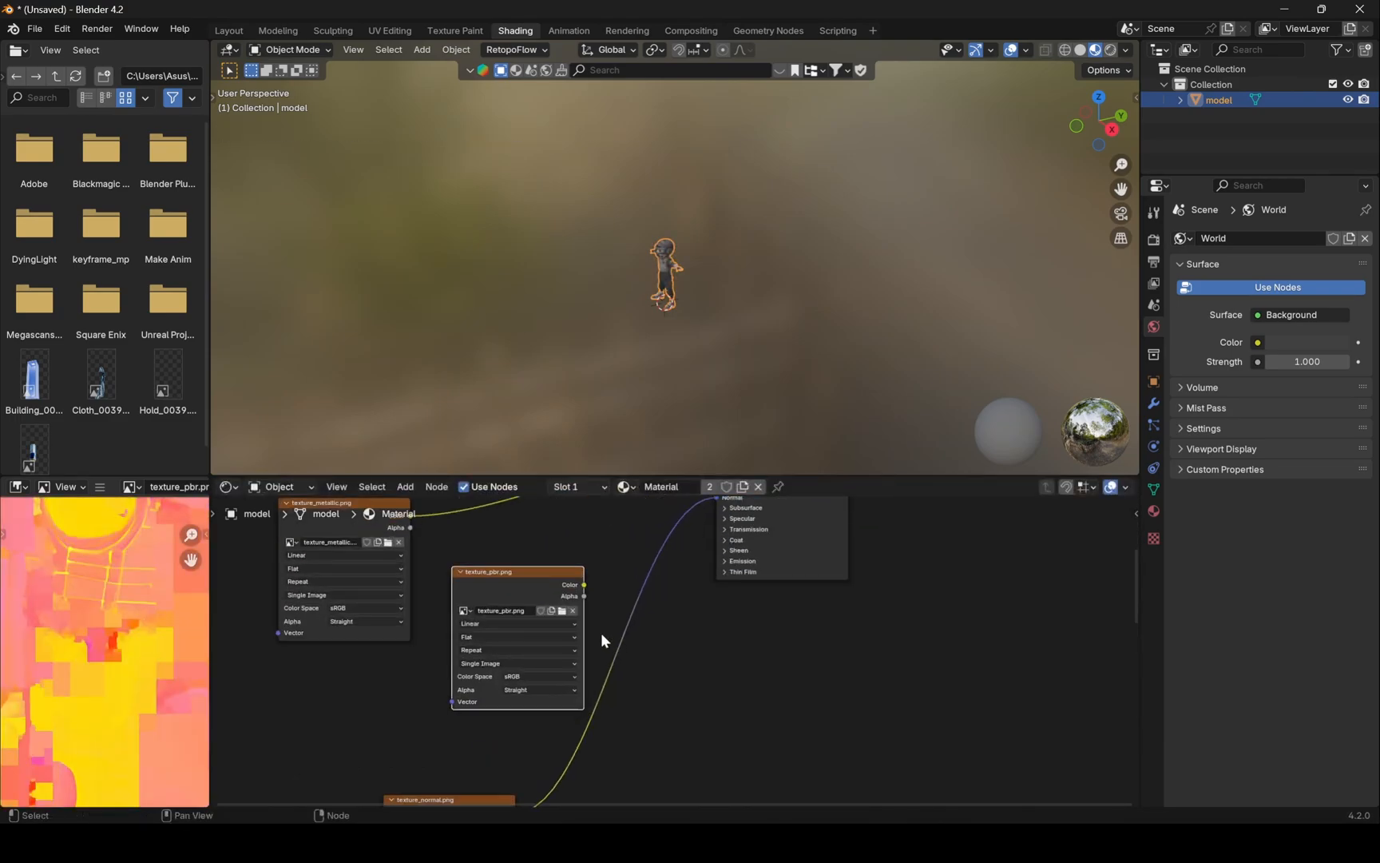
{"action": "left_click_drag", "start_coordinate": [601, 633], "coordinate": [626, 697]}
{"action": "key", "text": "x"}
{"action": "key", "text": "Home"}
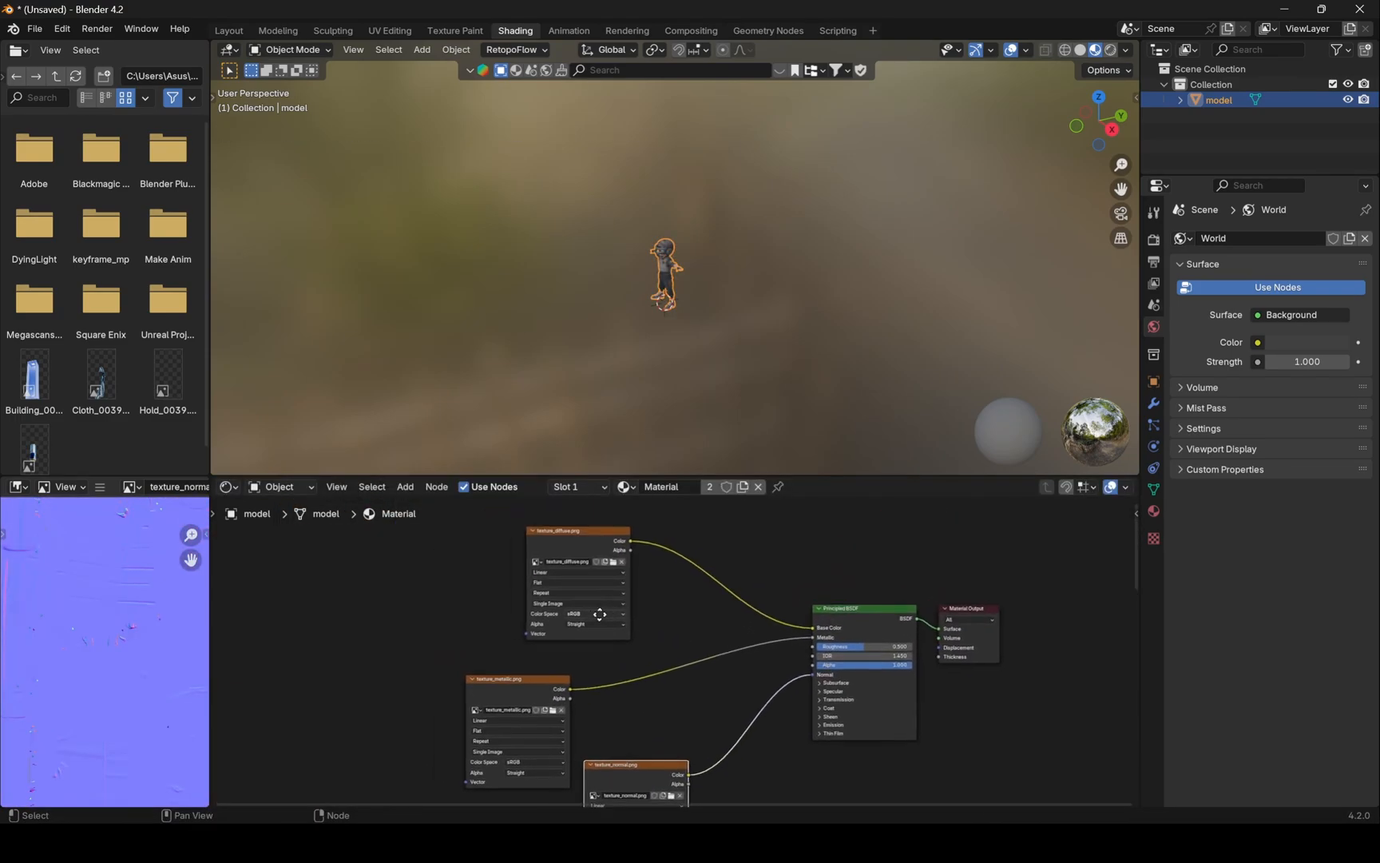
View the textured character in the Layout workspace, orbiting around its upper body.
{"action": "left_click", "coordinate": [230, 30]}
{"action": "mouse_move", "coordinate": [541, 449]}
{"action": "middle_mouse_down"}
{"action": "mouse_move", "coordinate": [517, 423]}
{"action": "mouse_move", "coordinate": [603, 447]}
{"action": "middle_mouse_up"}
{"action": "scroll", "coordinate": [603, 447], "scroll_direction": "up", "scroll_amount": 5}
{"action": "mouse_move", "coordinate": [453, 371]}
{"action": "middle_mouse_down"}
{"action": "mouse_move", "coordinate": [513, 371]}
{"action": "mouse_move", "coordinate": [501, 371]}
{"action": "middle_mouse_up"}
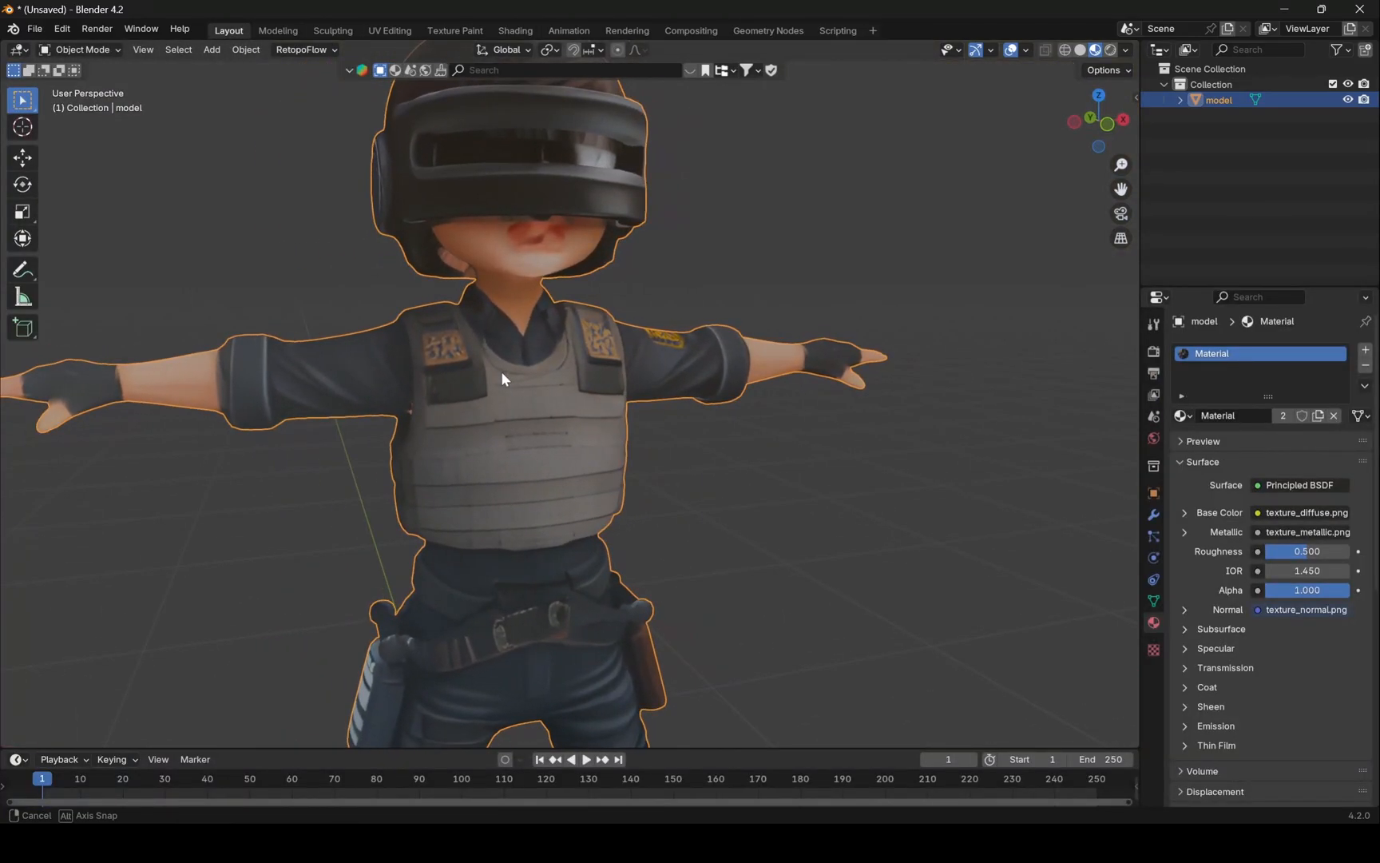
{"action": "key", "text": "shift+z"}
{"action": "key", "text": "shift+z"}
{"action": "scroll", "coordinate": [528, 380], "scroll_direction": "down", "scroll_amount": 3}
{"action": "scroll", "coordinate": [572, 403], "scroll_direction": "down", "scroll_amount": 3}
{"action": "middle_click_drag", "start_coordinate": [572, 404], "coordinate": [524, 399]}
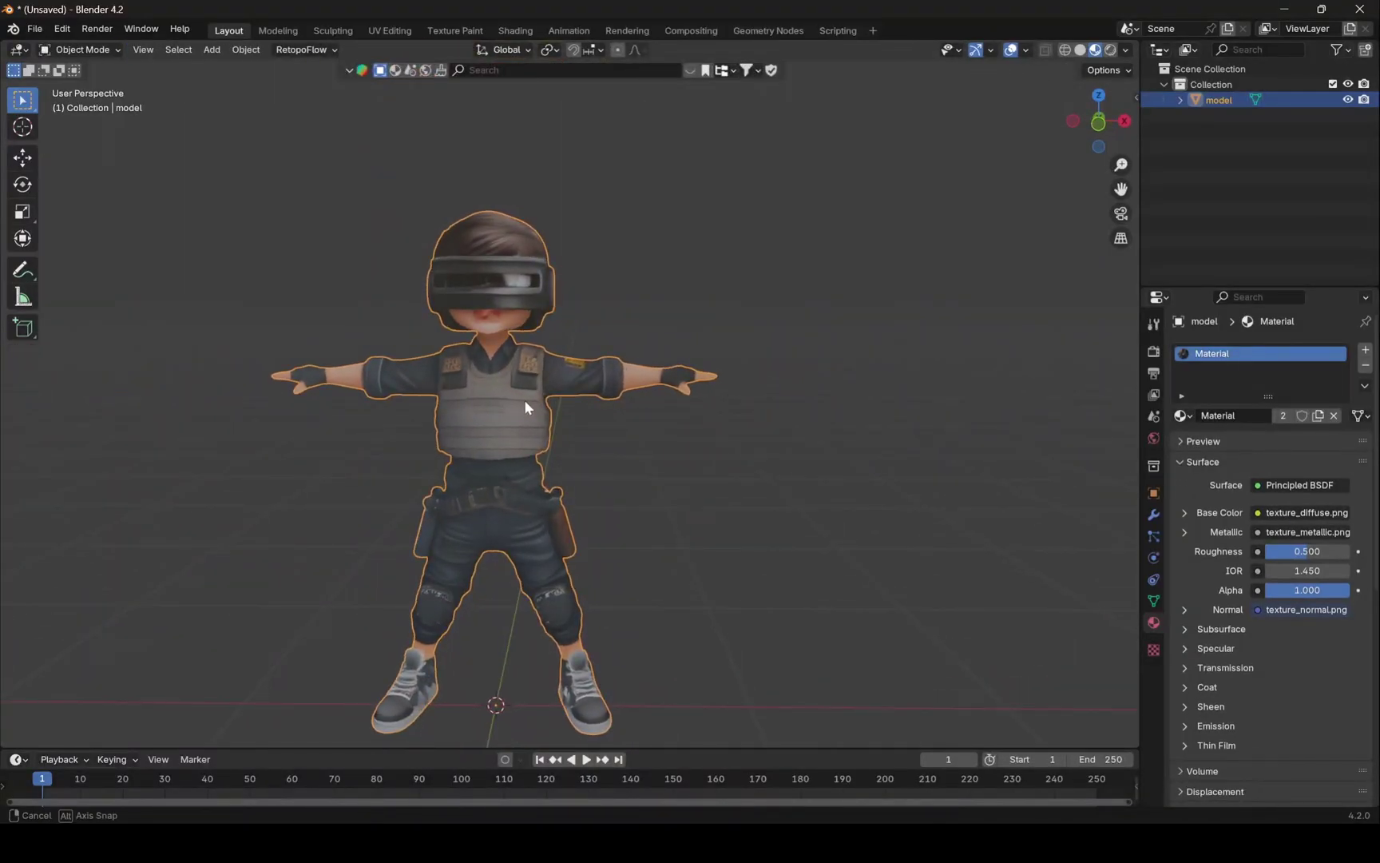
Load Shaded/shaded.png into the diffuse image node as the character's base colour.
{"action": "left_click", "coordinate": [518, 31]}
{"action": "left_click", "coordinate": [619, 563]}
{"action": "left_click", "coordinate": [416, 236]}
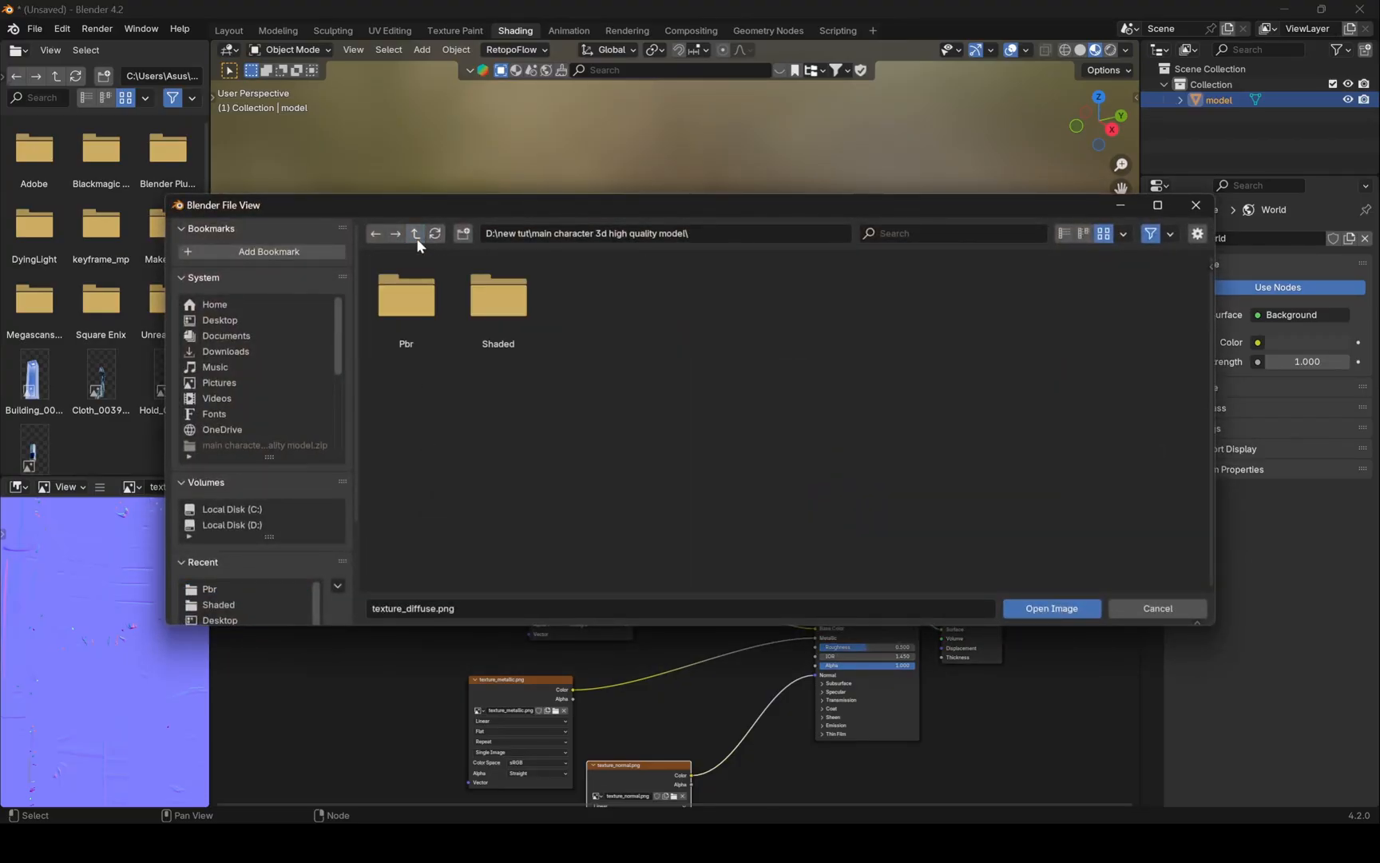
{"action": "double_click", "coordinate": [490, 297]}
{"action": "left_click", "coordinate": [427, 309]}
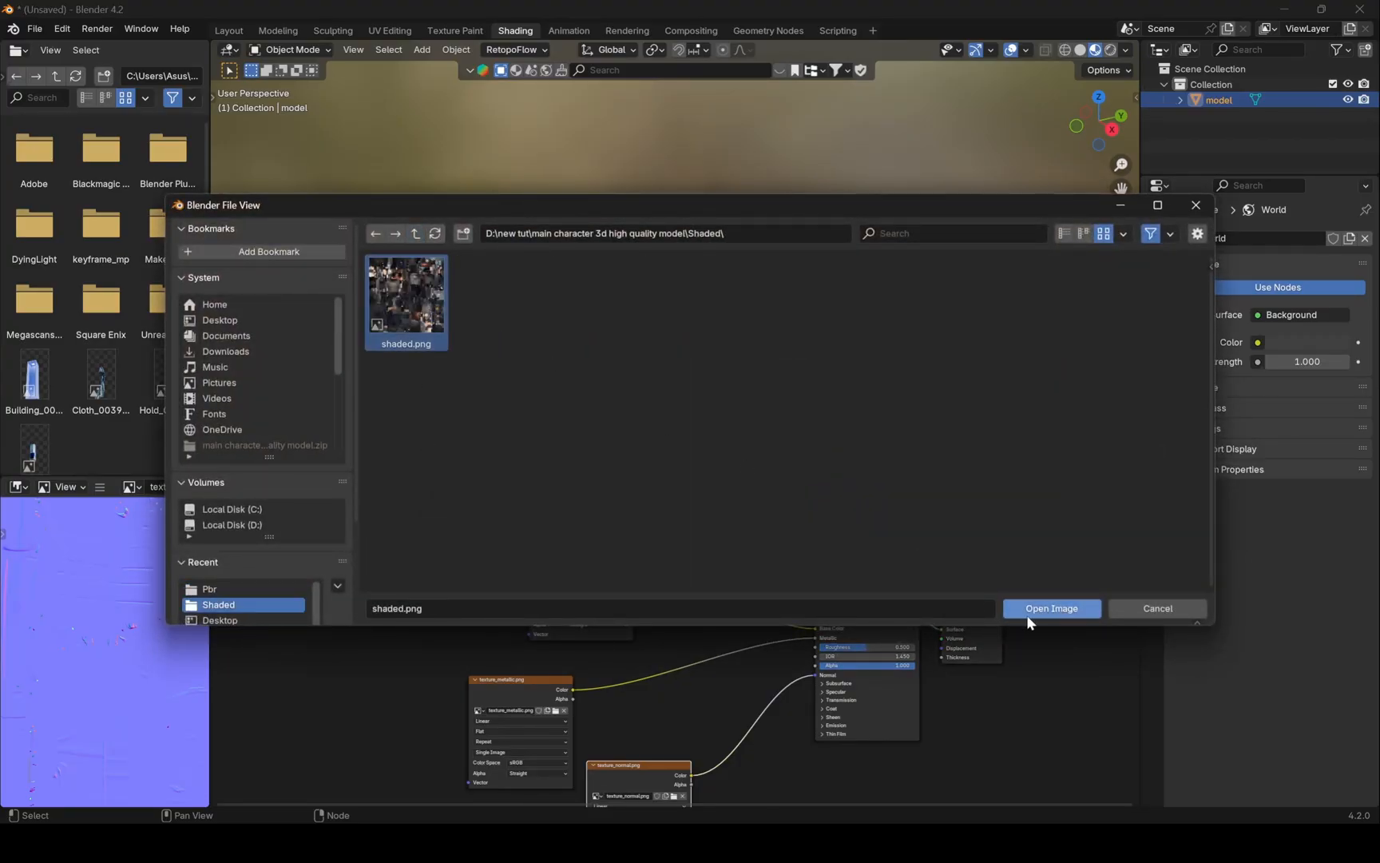
{"action": "left_click", "coordinate": [1051, 608]}
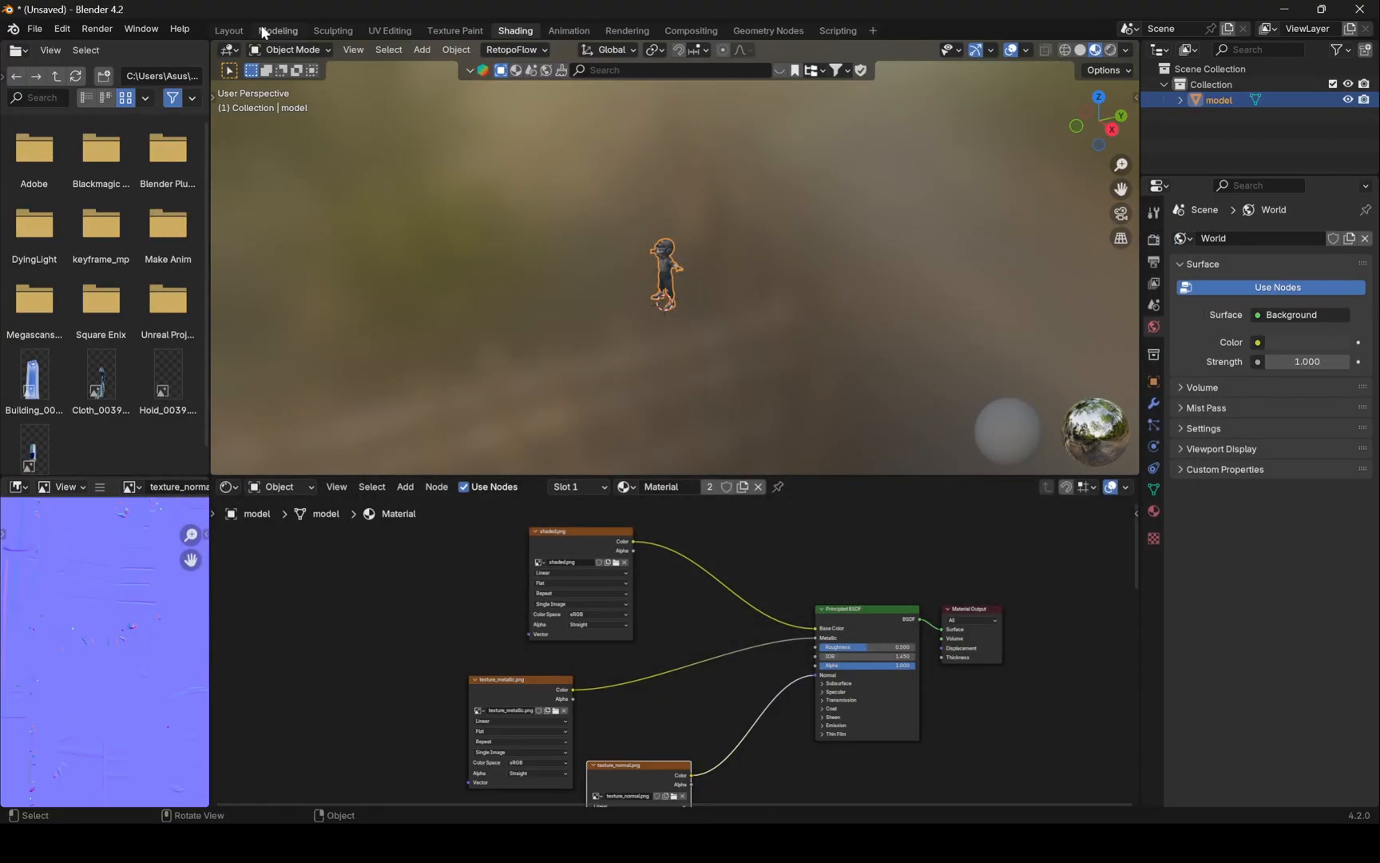
{"action": "left_click", "coordinate": [228, 31]}
{"action": "scroll", "coordinate": [524, 319], "scroll_direction": "up", "scroll_amount": 2}
{"action": "scroll", "coordinate": [486, 325], "scroll_direction": "up", "scroll_amount": 2}
{"action": "scroll", "coordinate": [494, 420], "scroll_direction": "up", "scroll_amount": 2}
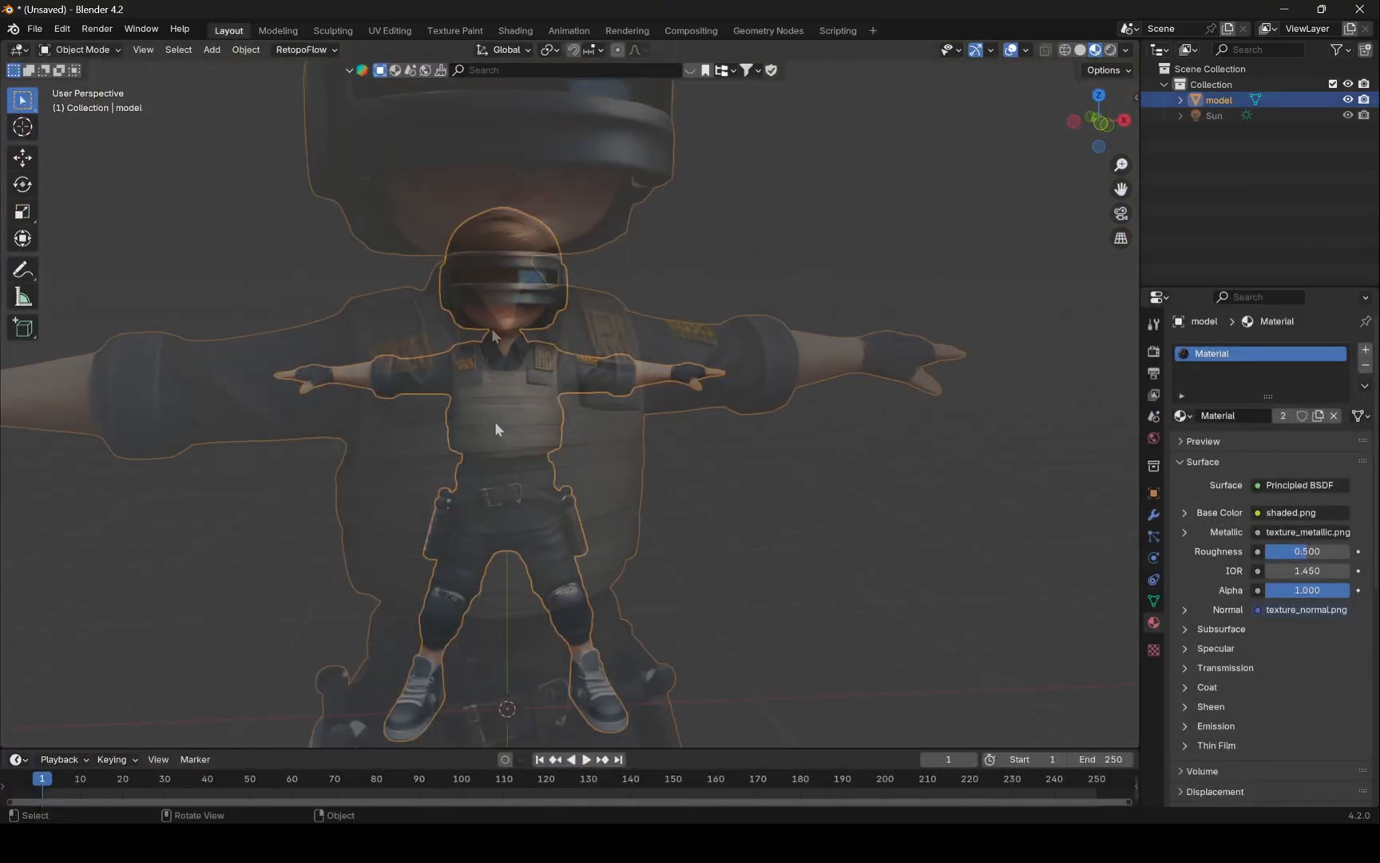
Cut the metallic and normal texture links so only the base colour map remains.
{"action": "left_click", "coordinate": [515, 30]}
{"action": "scroll", "coordinate": [586, 621], "scroll_direction": "down", "scroll_amount": 2}
{"action": "middle_click_drag", "start_coordinate": [586, 621], "coordinate": [684, 555]}
{"action": "right_click_drag", "start_coordinate": [684, 554], "coordinate": [718, 694], "text": "ctrl"}
{"action": "left_click", "coordinate": [235, 28]}
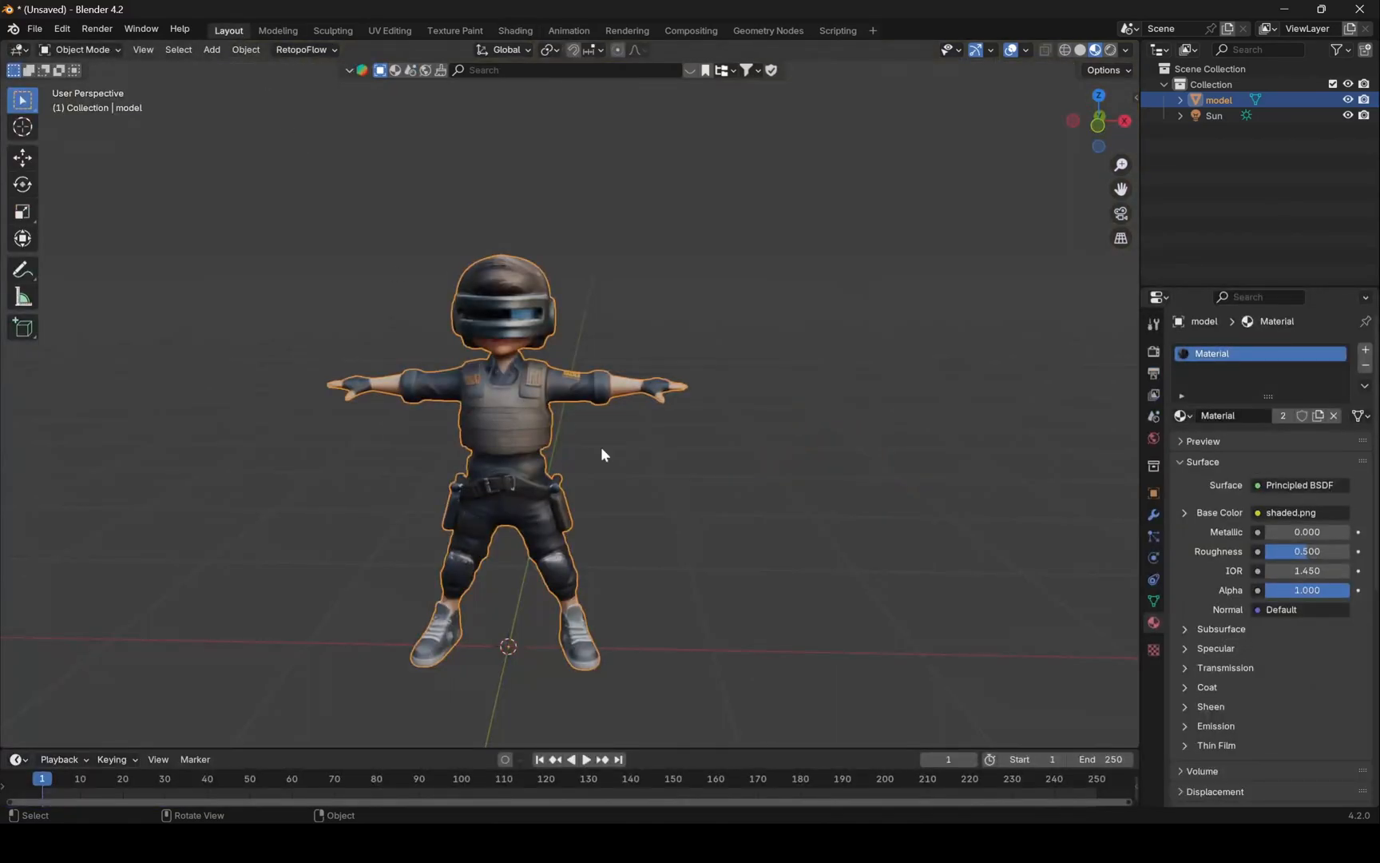
{"action": "middle_click_drag", "start_coordinate": [621, 460], "coordinate": [555, 466]}
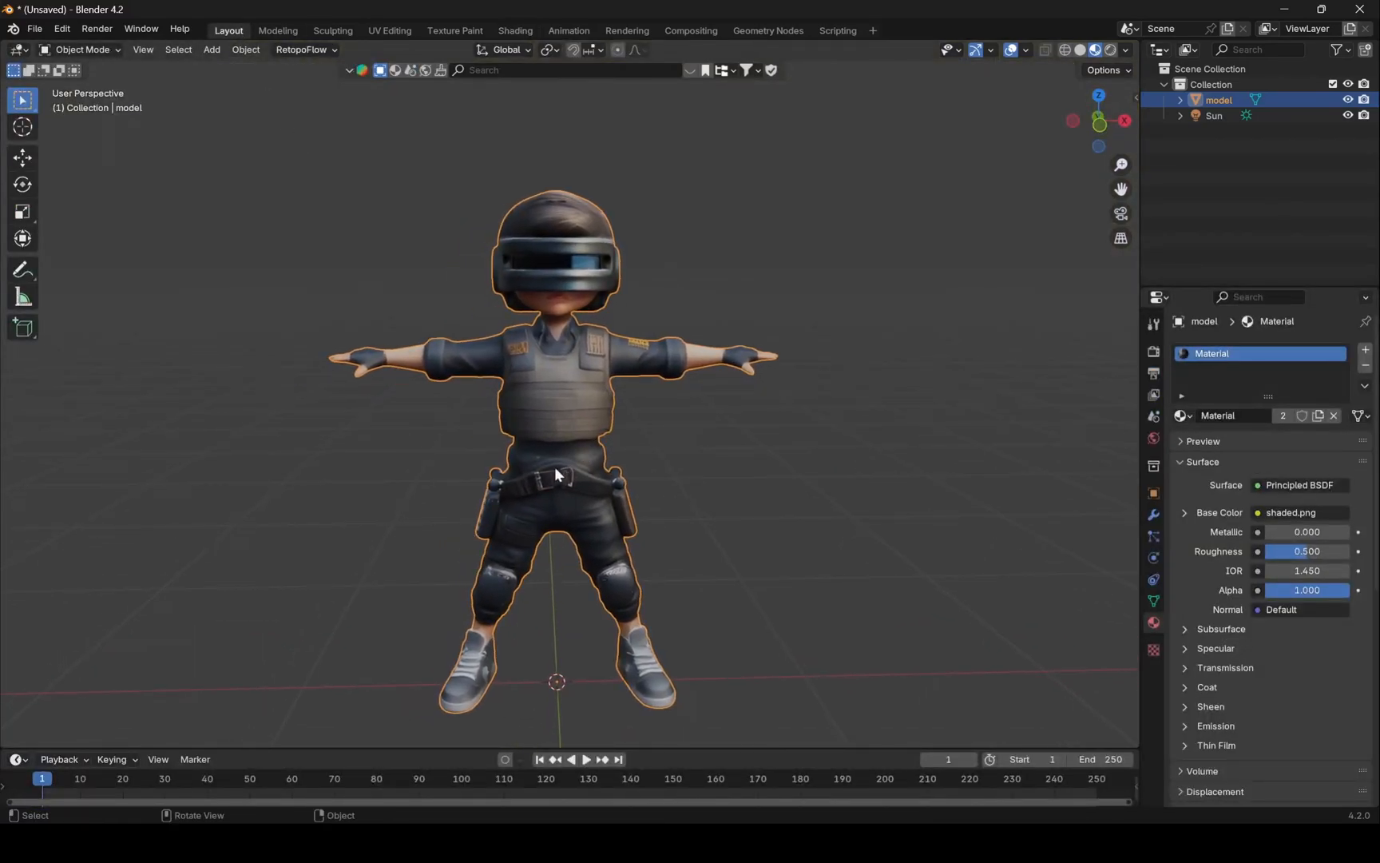
{"action": "left_click", "coordinate": [682, 473]}
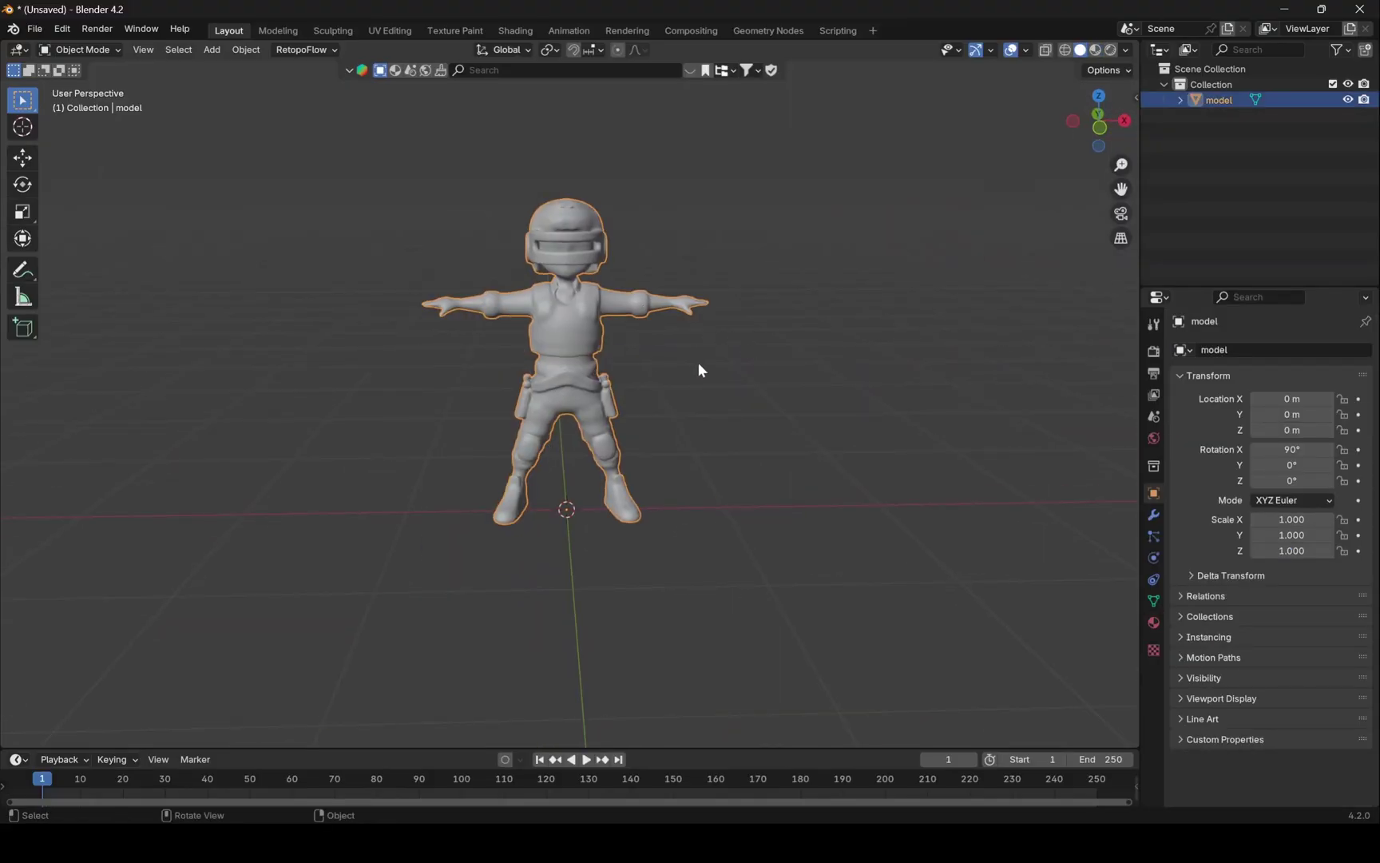
In front view, start Auto-Rig Pro Smart full-body detection on the selected character model.
{"action": "key", "text": "KP_1"}
{"action": "key", "text": "n"}
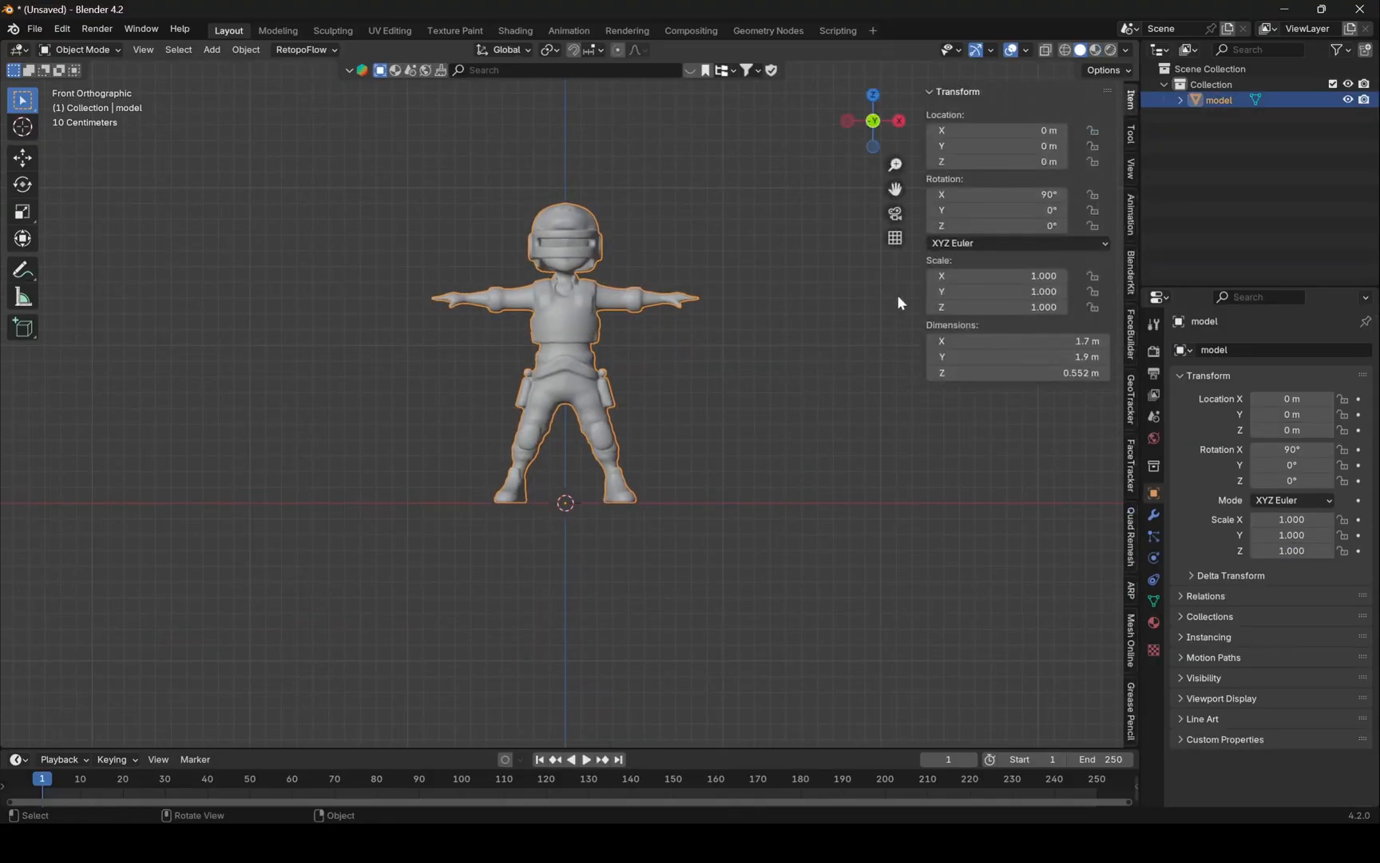
{"action": "left_click", "coordinate": [1130, 588]}
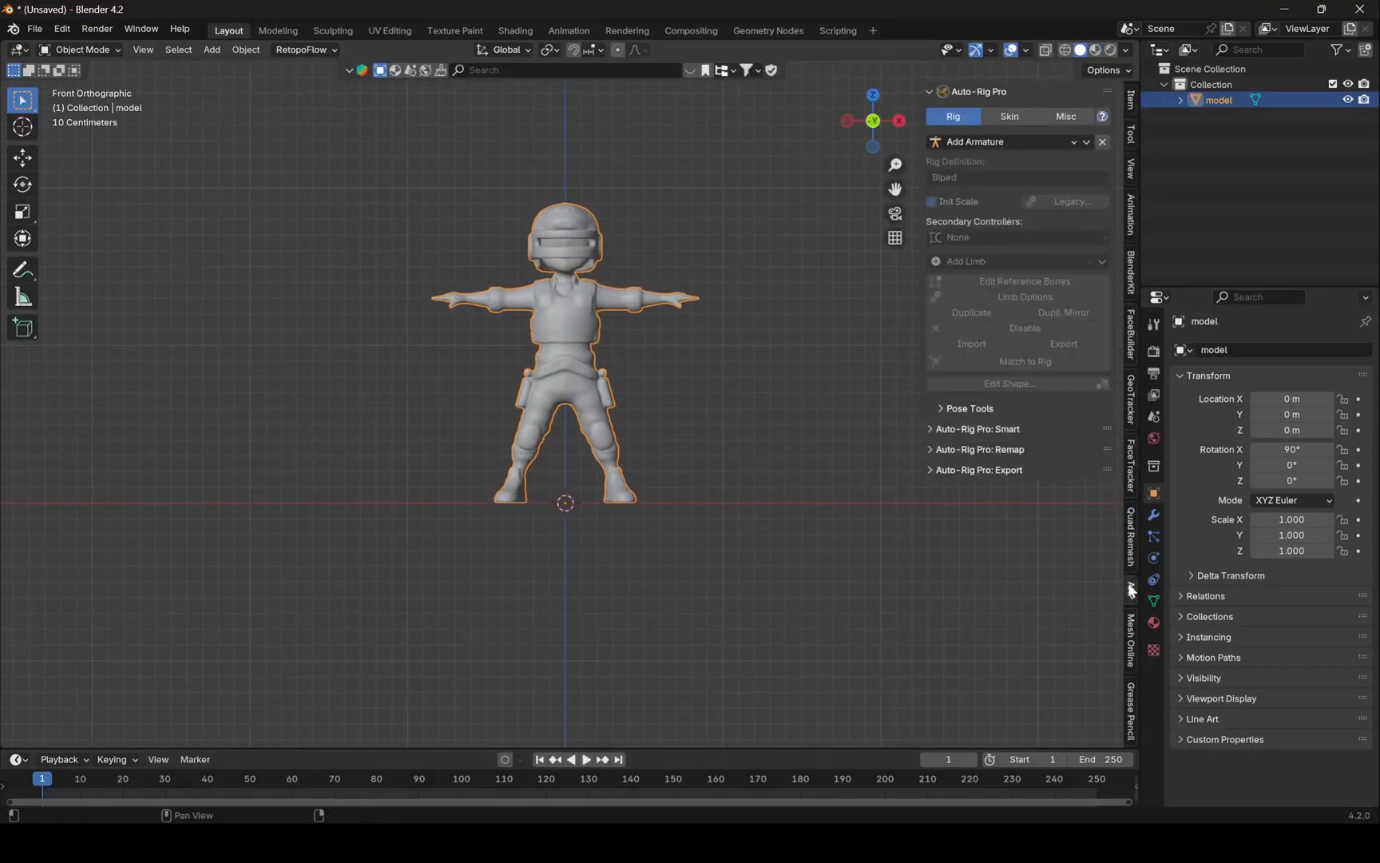
{"action": "left_click", "coordinate": [981, 429]}
{"action": "left_click", "coordinate": [1032, 475]}
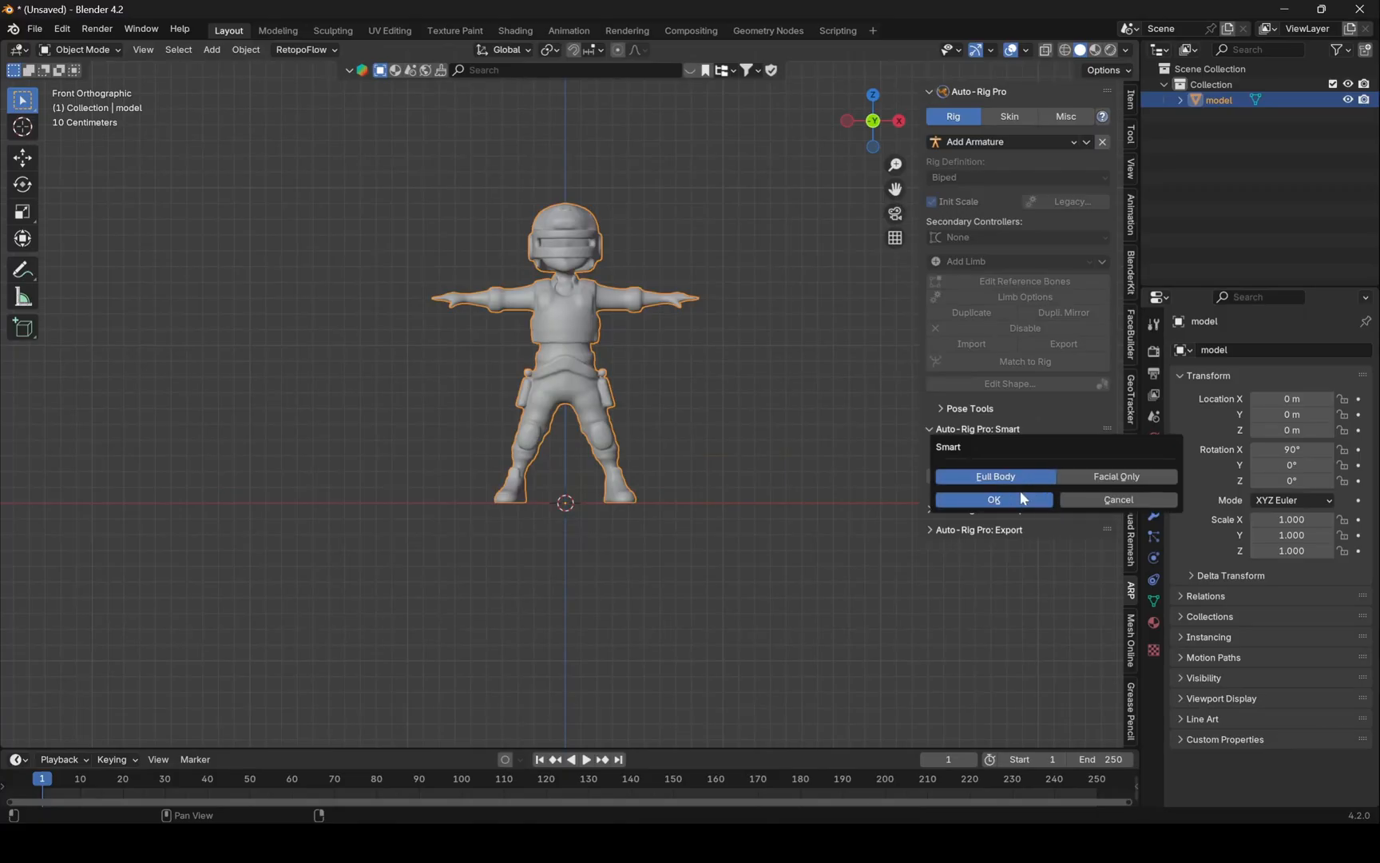
{"action": "left_click", "coordinate": [1006, 496]}
Place the neck, chin, shoulder and wrist body markers on the character.
{"action": "left_click", "coordinate": [1001, 497]}
{"action": "left_click", "coordinate": [1025, 177]}
{"action": "left_click", "coordinate": [1025, 177]}
{"action": "left_click", "coordinate": [659, 307]}
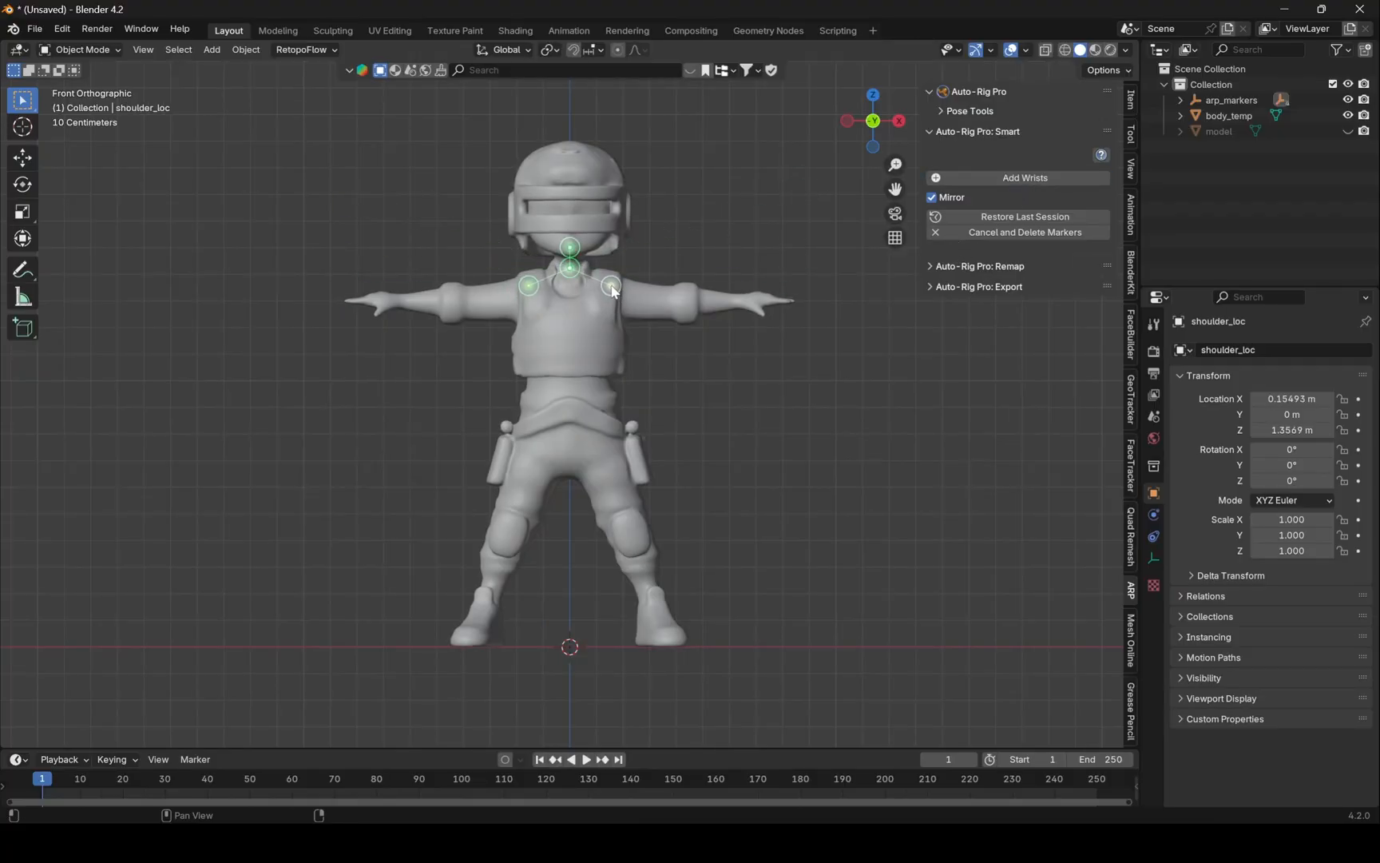
{"action": "left_click", "coordinate": [741, 301]}
{"action": "scroll", "coordinate": [802, 337], "scroll_direction": "up", "scroll_amount": 1}
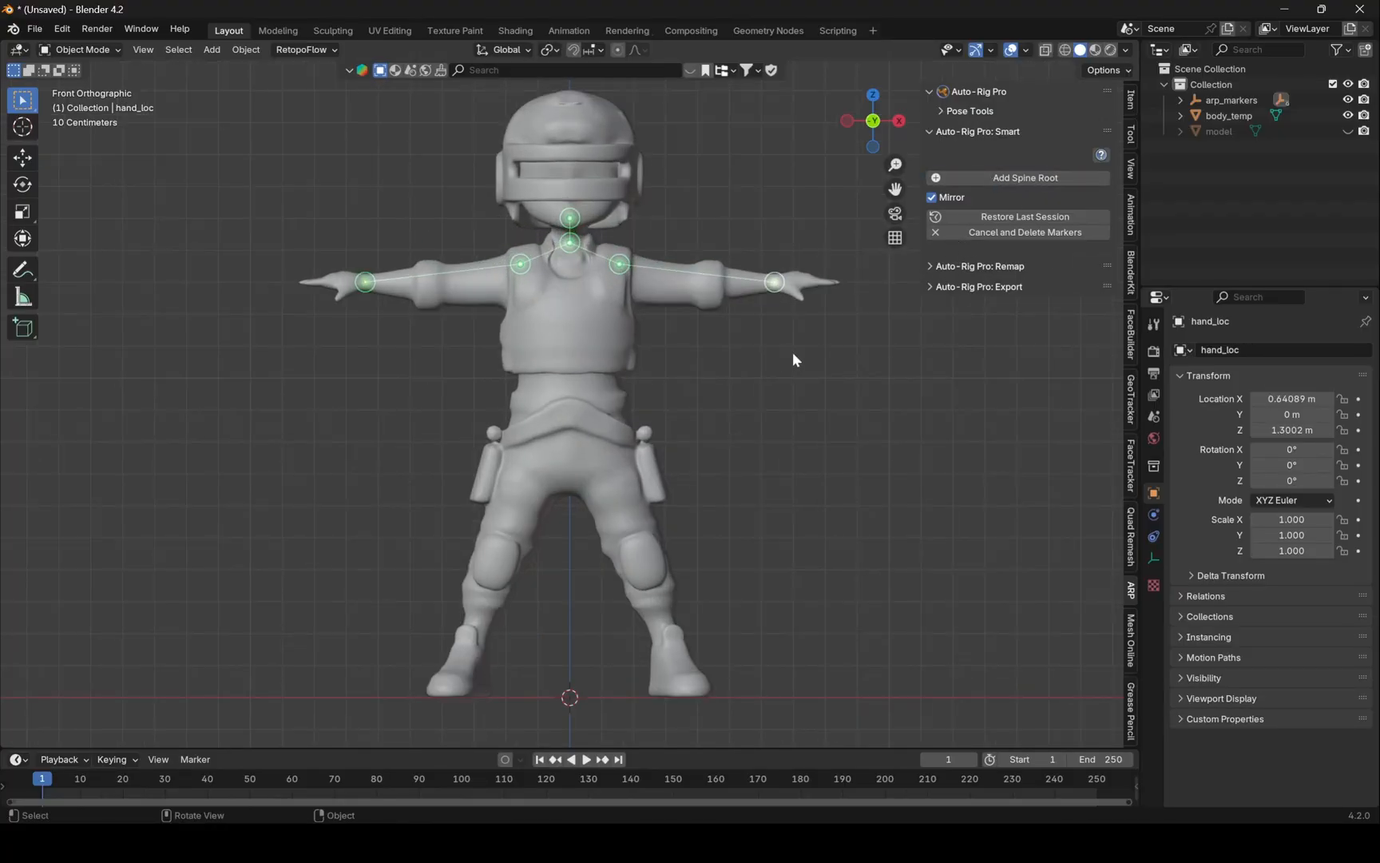
Place pelvis and ankle markers, disable finger detection, and generate the reference skeleton.
{"action": "left_click", "coordinate": [1024, 176]}
{"action": "left_click", "coordinate": [570, 415]}
{"action": "left_click", "coordinate": [1024, 177]}
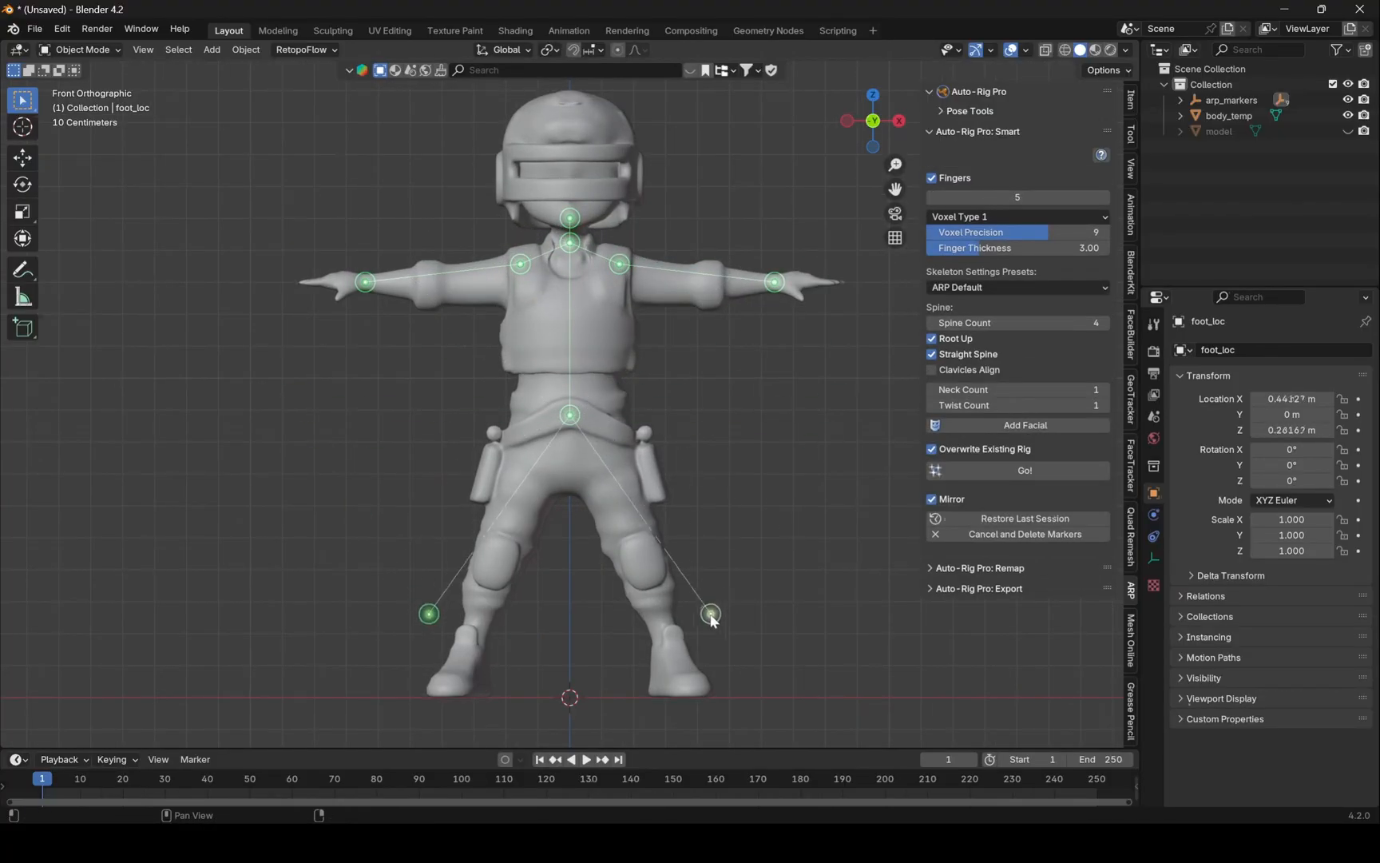
{"action": "left_click", "coordinate": [677, 661]}
{"action": "left_click_drag", "start_coordinate": [676, 659], "coordinate": [676, 651]}
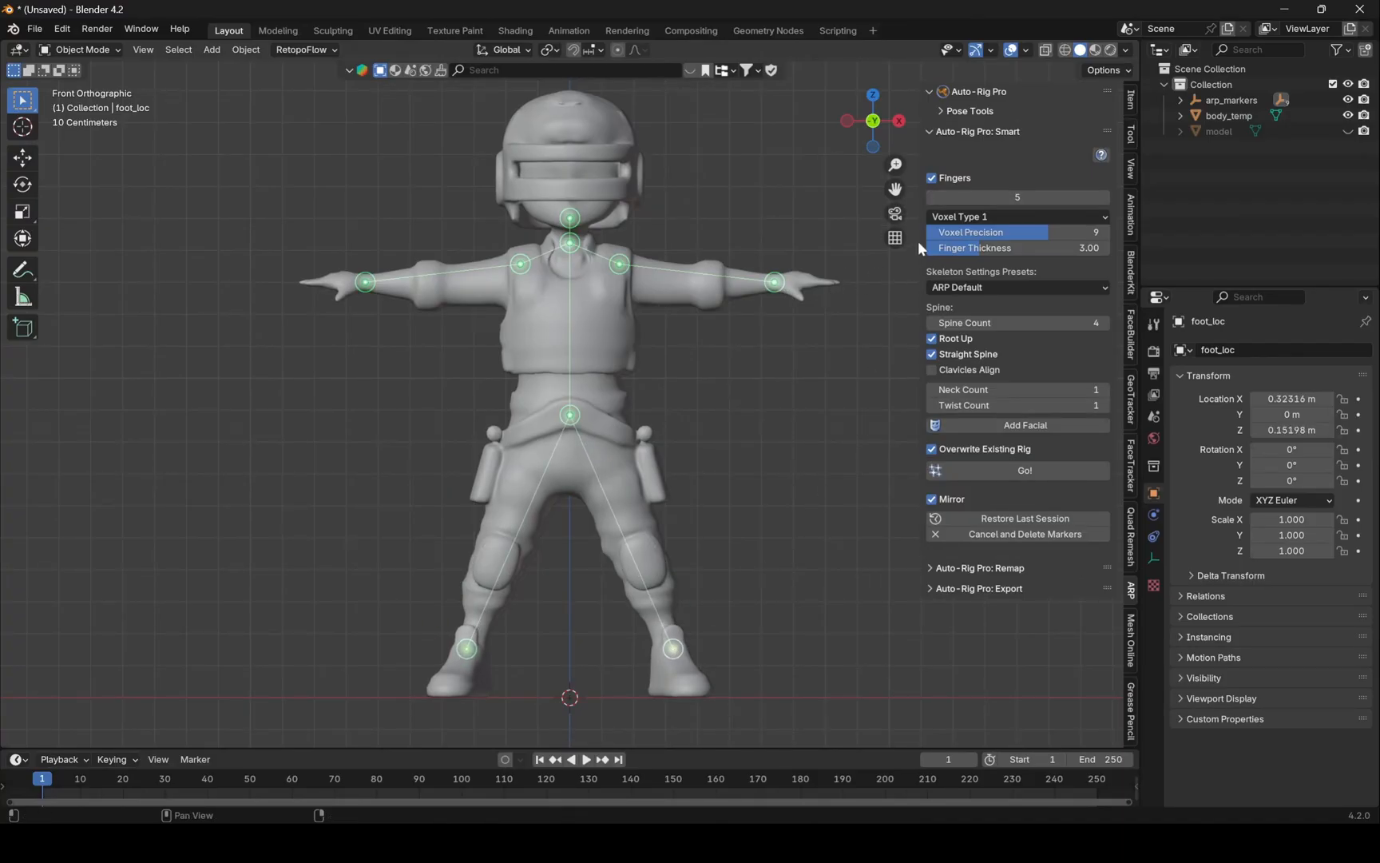
{"action": "left_click", "coordinate": [931, 178]}
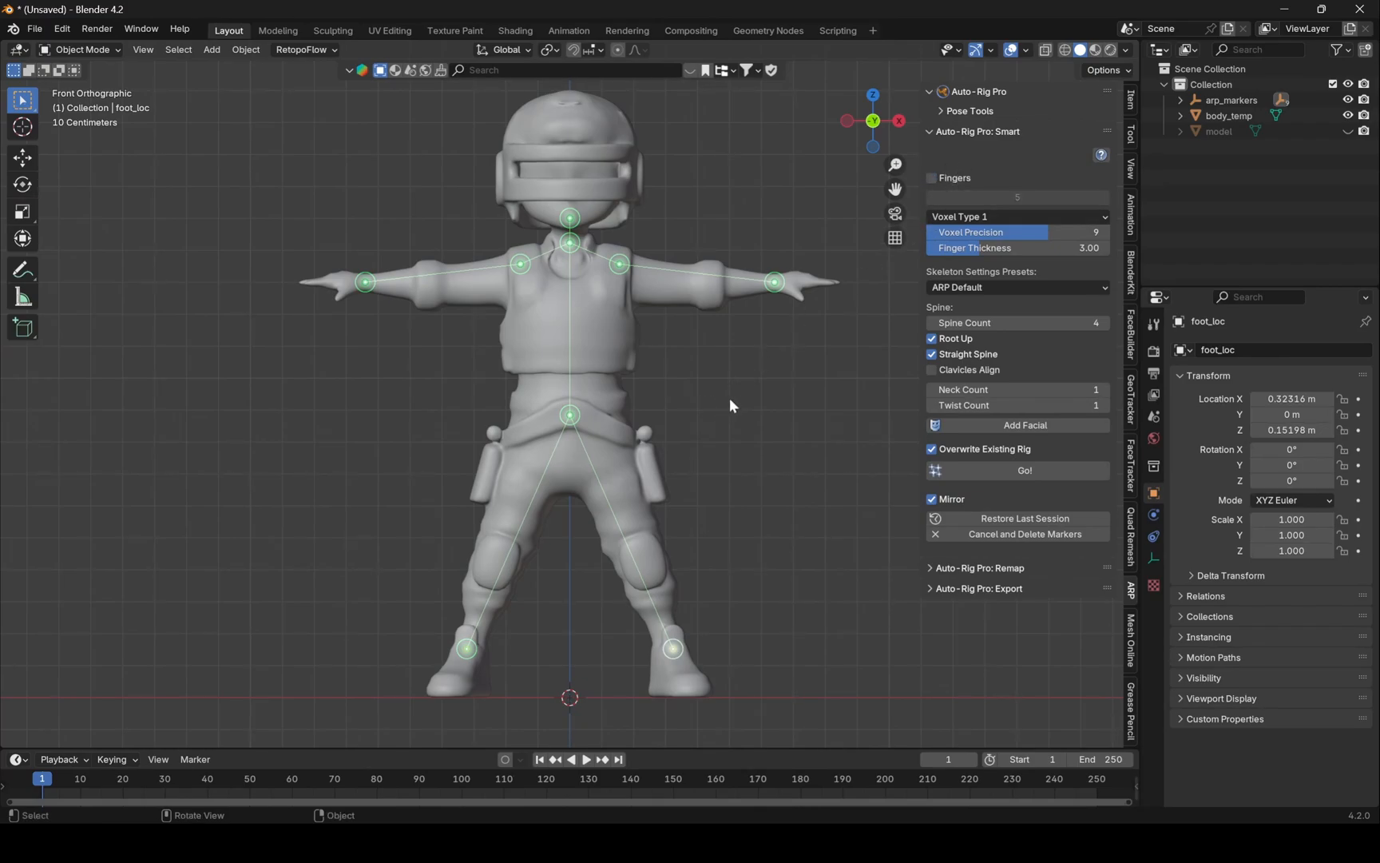
{"action": "left_click", "coordinate": [1011, 470]}
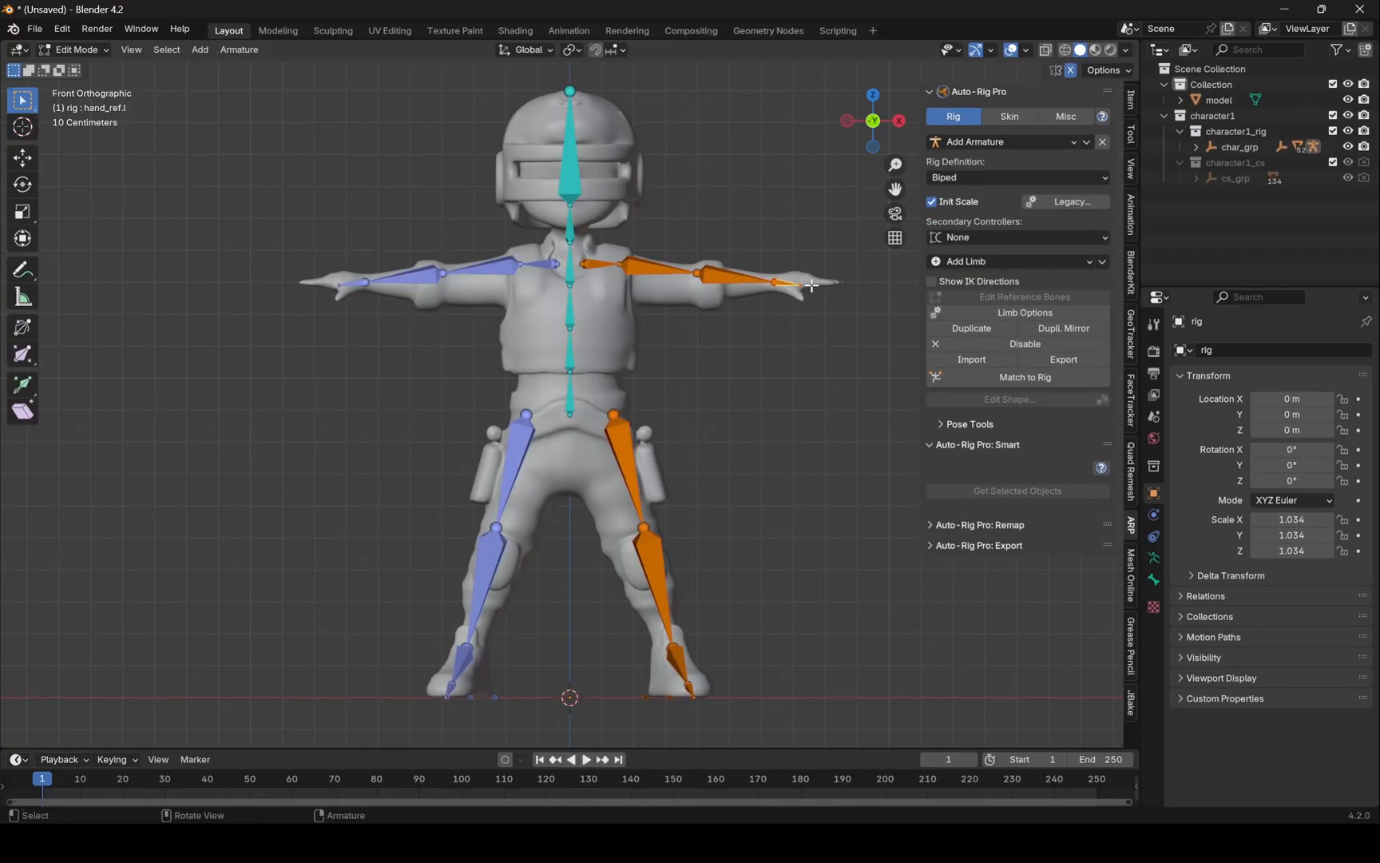
Move the left hand_ref bone tip vertically to match the character's hand.
{"action": "left_click", "coordinate": [817, 321]}
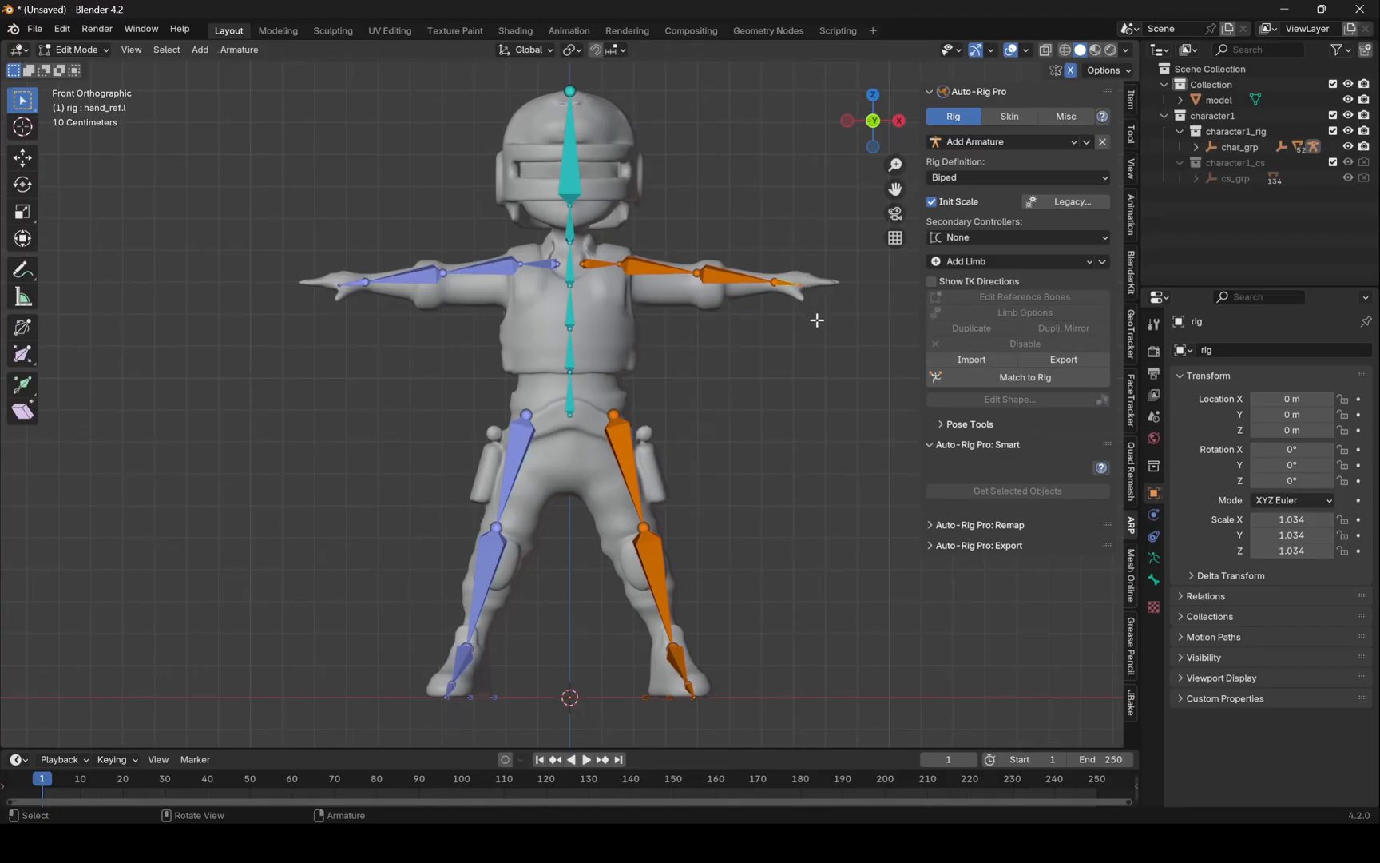
{"action": "key", "text": "g"}
{"action": "key", "text": "z"}
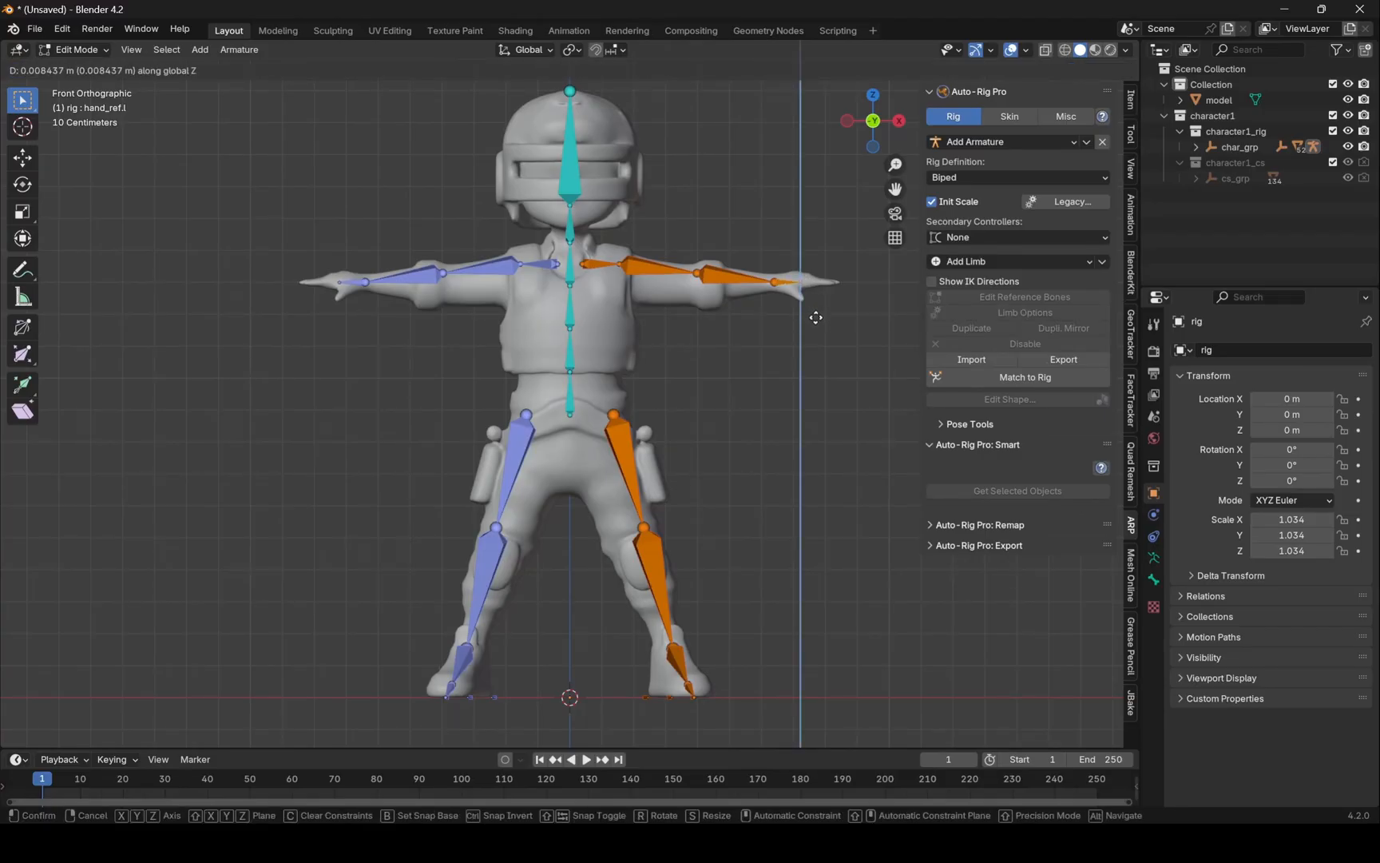
{"action": "left_click", "coordinate": [816, 319]}
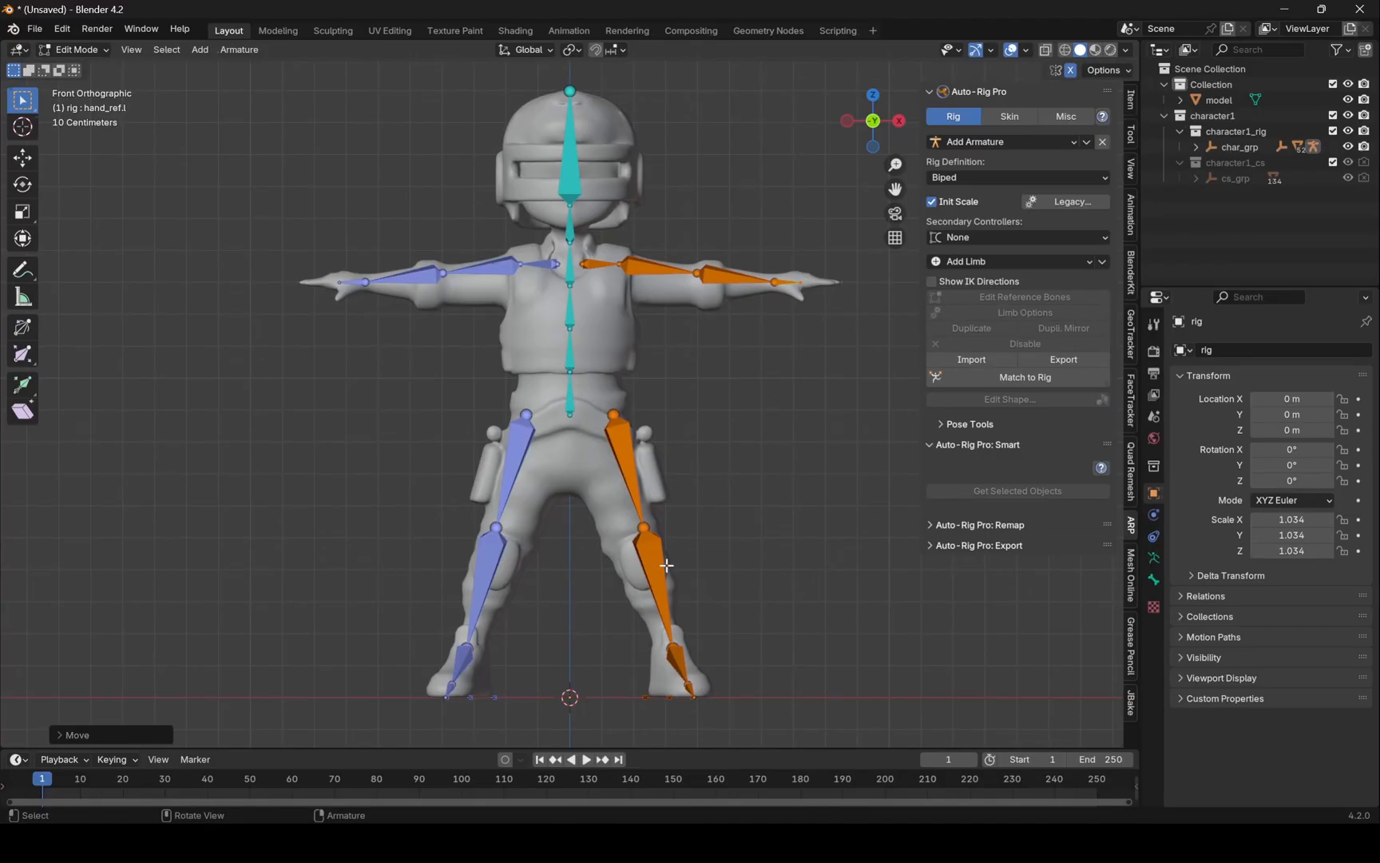
From the right view, move the toes_ref bone vertically to match the character's feet.
{"action": "key", "text": "grave"}
{"action": "left_click", "coordinate": [798, 606]}
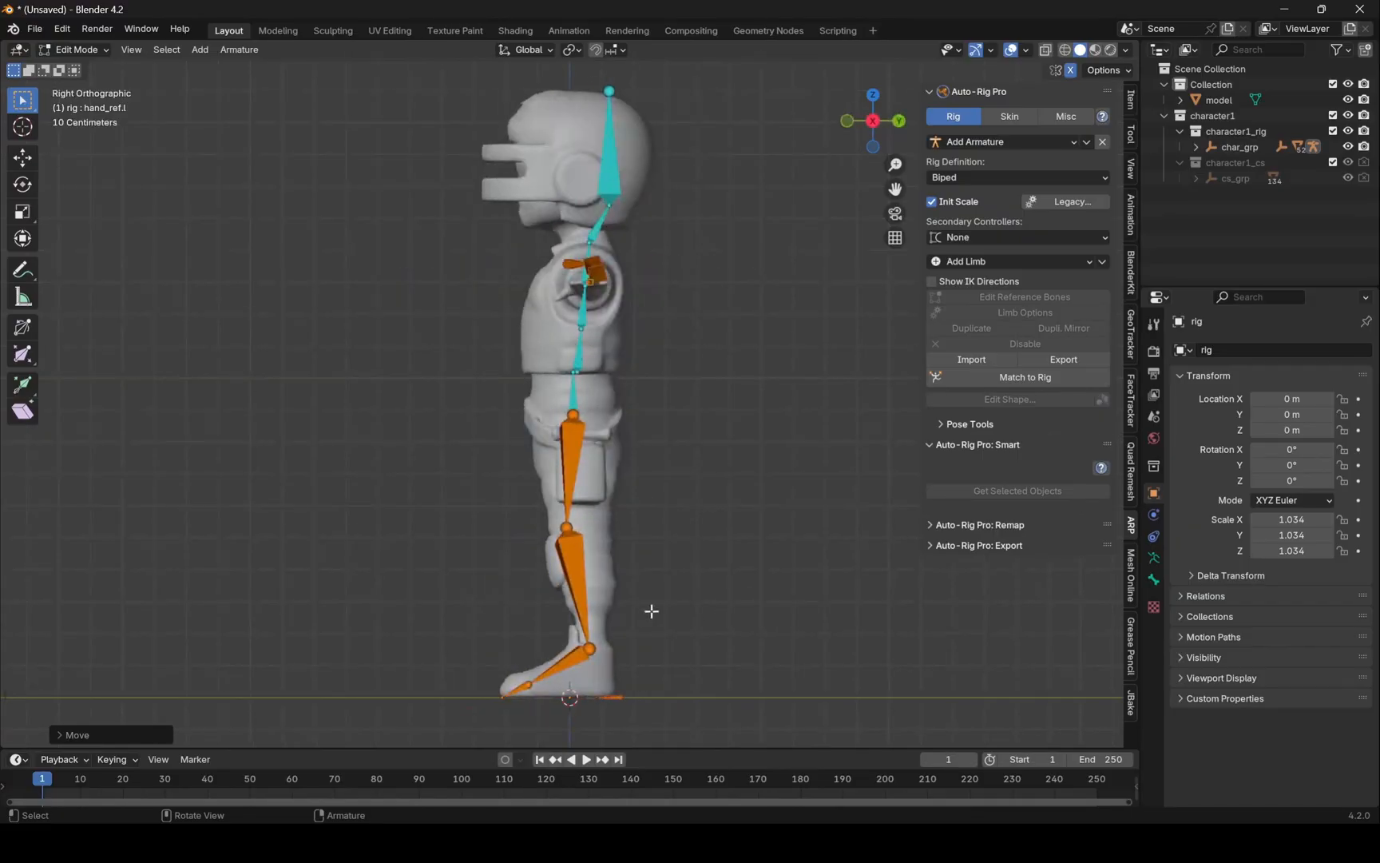
{"action": "middle_click_drag", "start_coordinate": [647, 610], "coordinate": [656, 517], "text": "shift"}
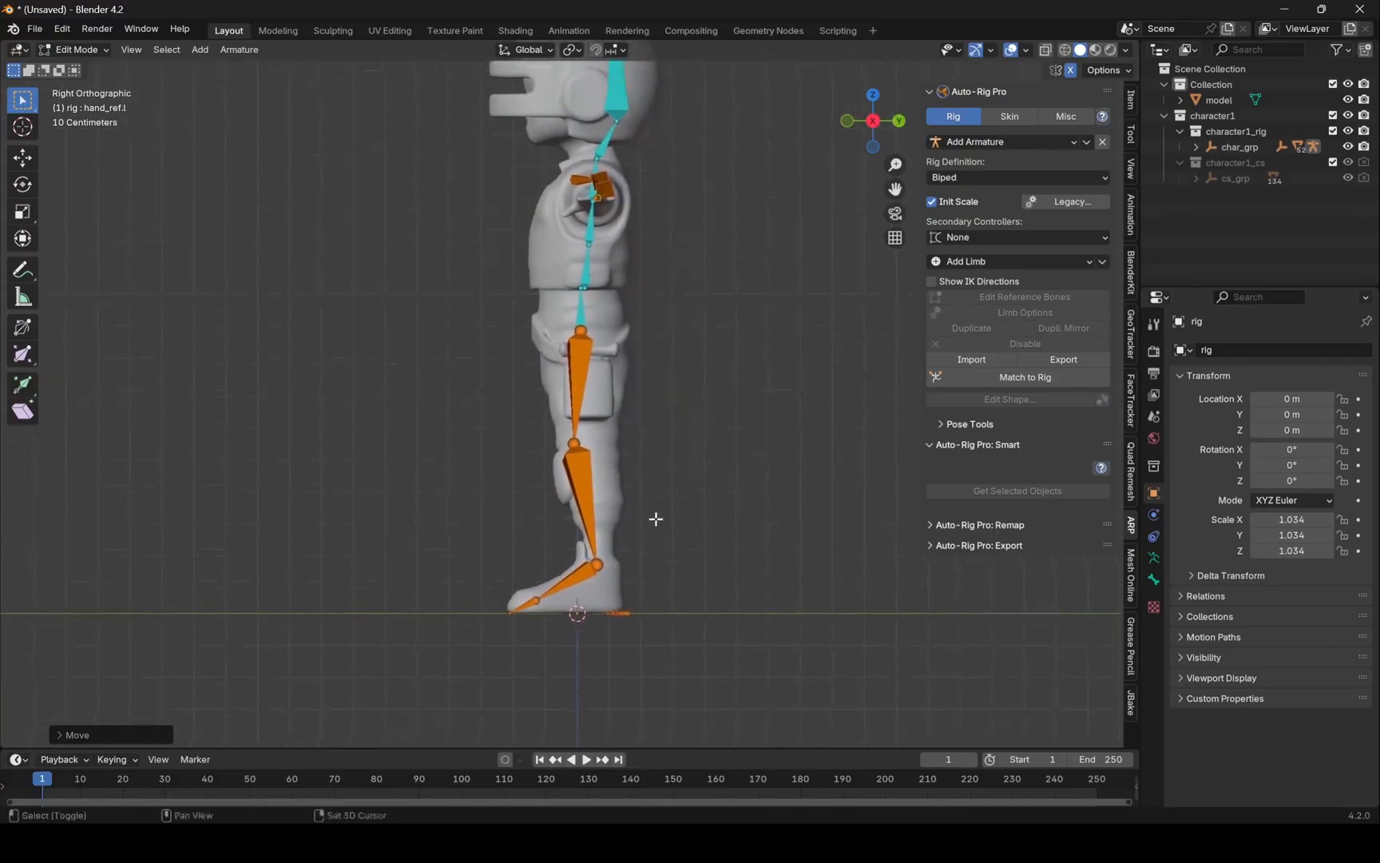
{"action": "left_click", "coordinate": [510, 615]}
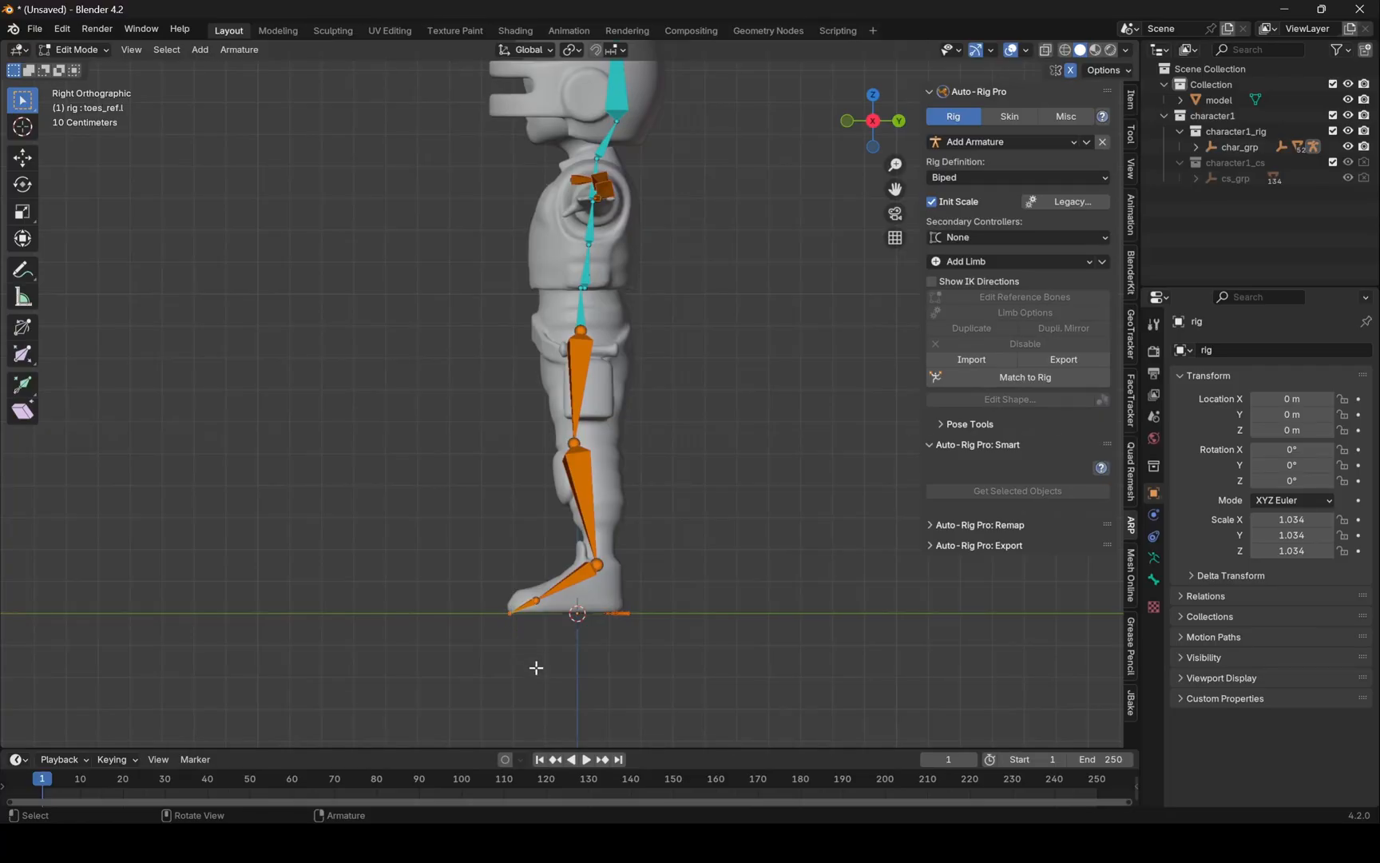
{"action": "key", "text": "g"}
{"action": "key", "text": "z"}
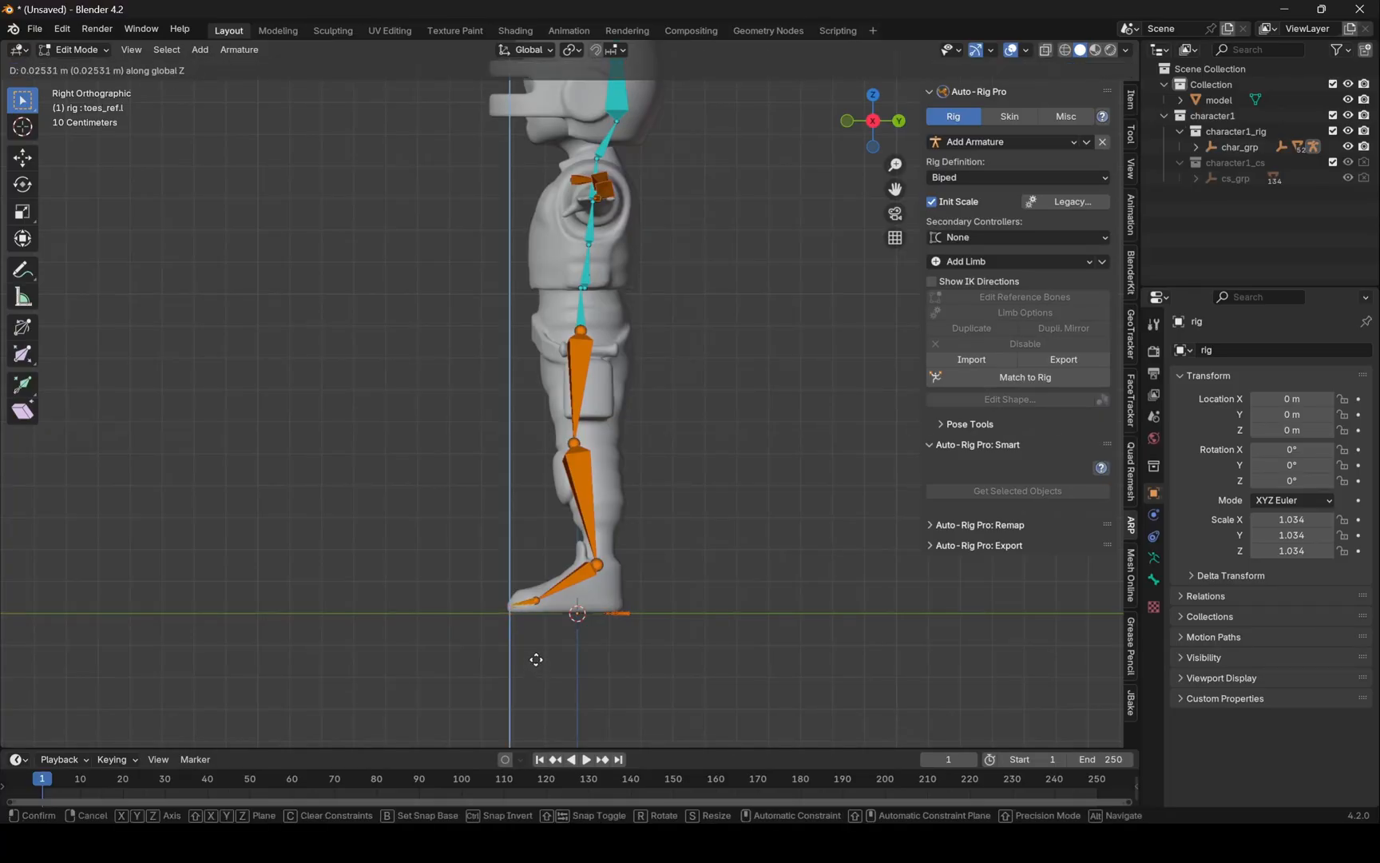
{"action": "left_click", "coordinate": [537, 659]}
{"action": "middle_click_drag", "start_coordinate": [495, 636], "coordinate": [603, 647]}
{"action": "key", "text": "KP_1"}
{"action": "scroll", "coordinate": [467, 550], "scroll_direction": "up", "scroll_amount": 3}
{"action": "middle_click_drag", "start_coordinate": [467, 549], "coordinate": [508, 566]}
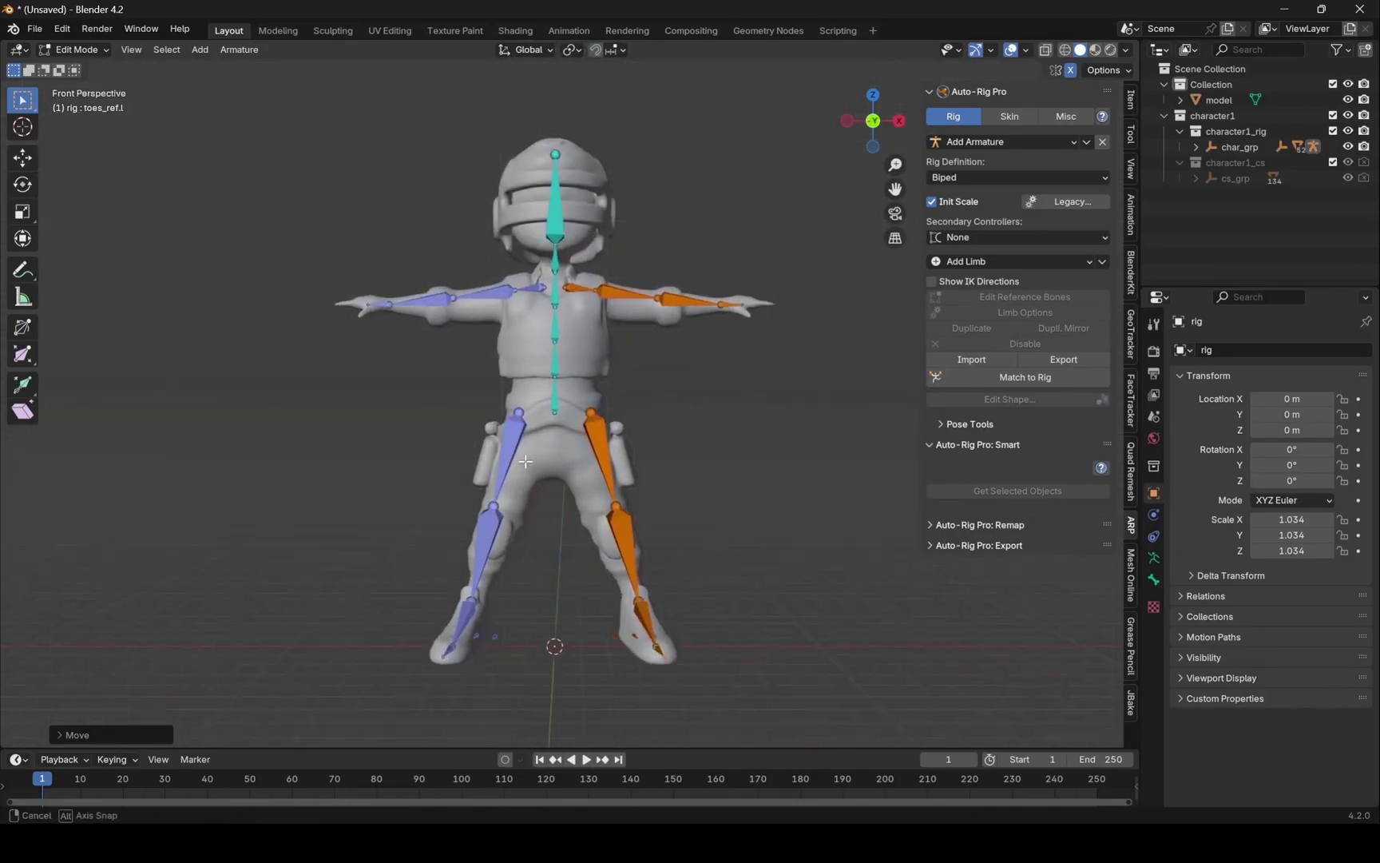
Generate the final control rig and test-move the left hand controller.
{"action": "left_click", "coordinate": [1003, 382]}
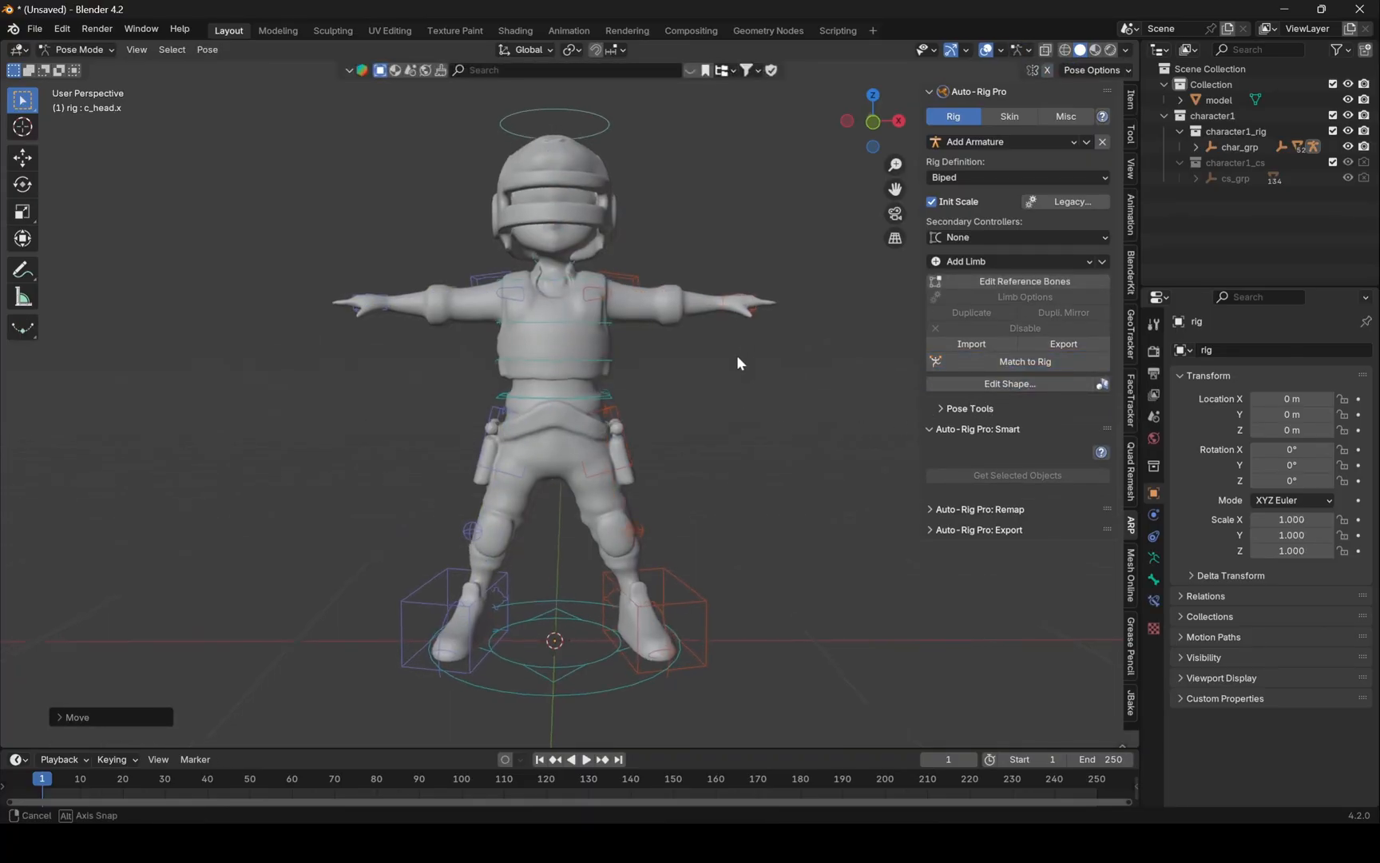
{"action": "middle_click_drag", "start_coordinate": [734, 358], "coordinate": [729, 312]}
{"action": "left_click", "coordinate": [744, 308]}
{"action": "key", "text": "g"}
{"action": "key", "text": "Escape"}
{"action": "middle_click_drag", "start_coordinate": [722, 374], "coordinate": [738, 353]}
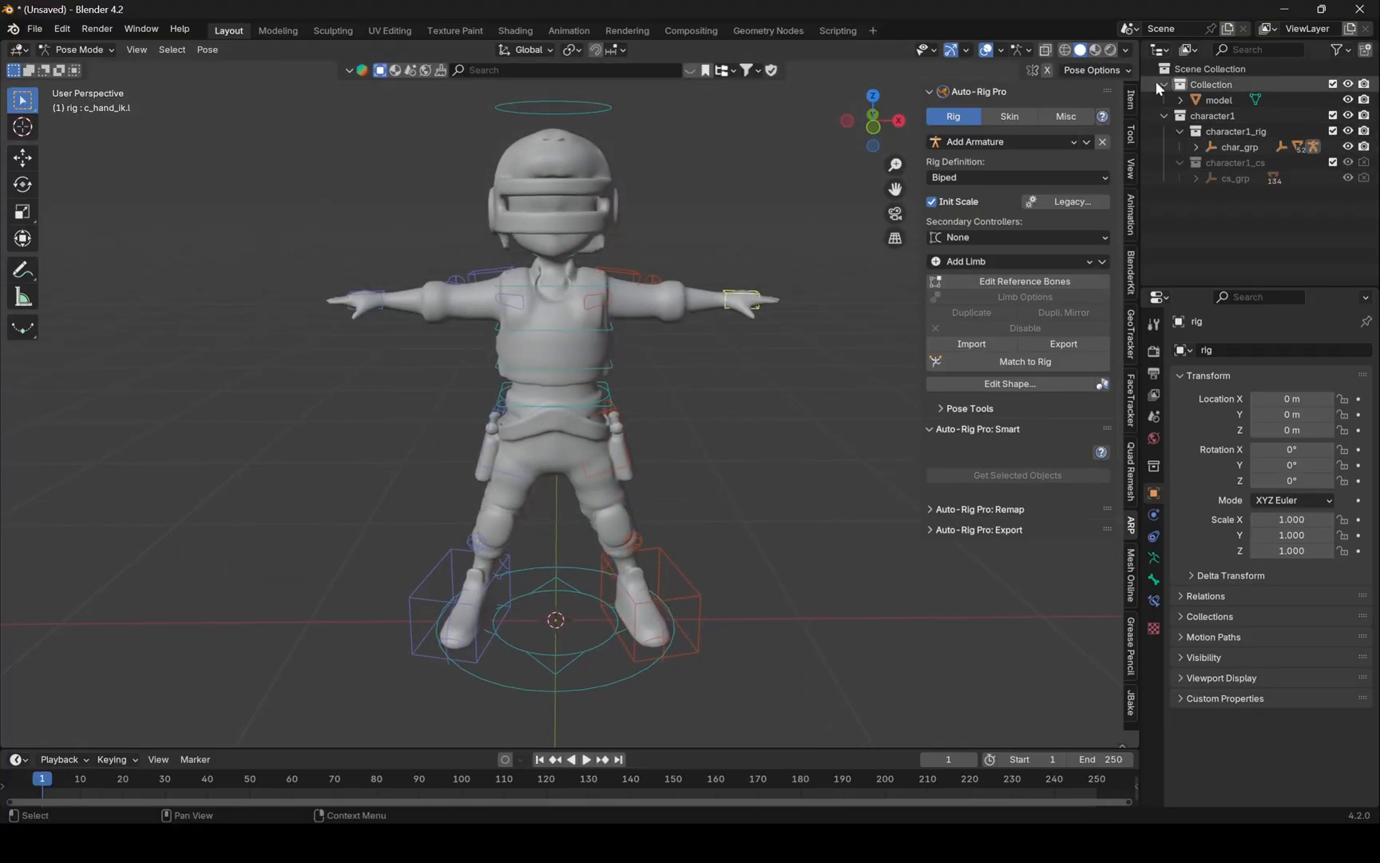
Bind the character mesh to the rig using the Heat Maps skinning engine.
{"action": "left_click", "coordinate": [1015, 114]}
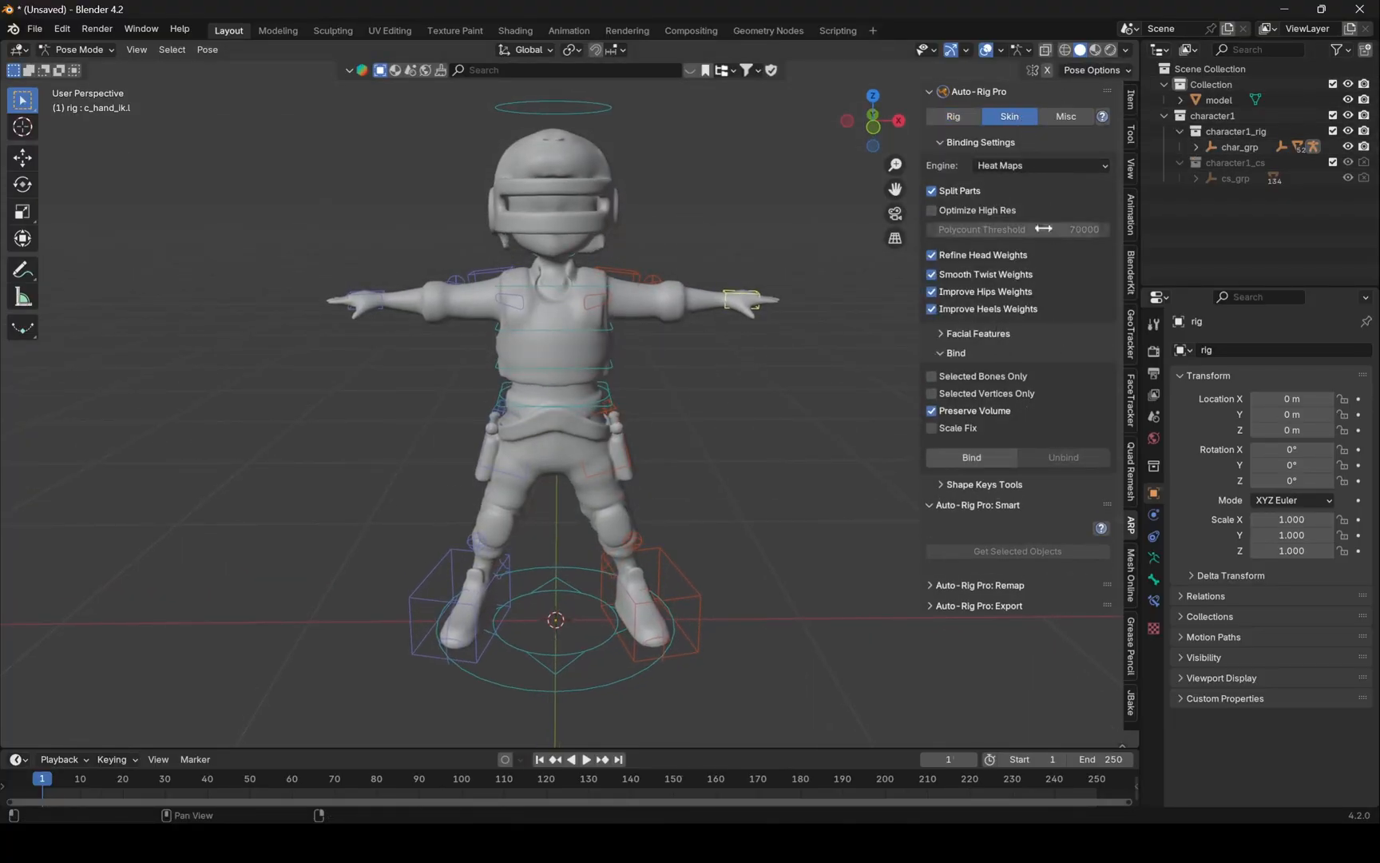
{"action": "left_click", "coordinate": [1035, 165]}
{"action": "left_click", "coordinate": [1002, 182]}
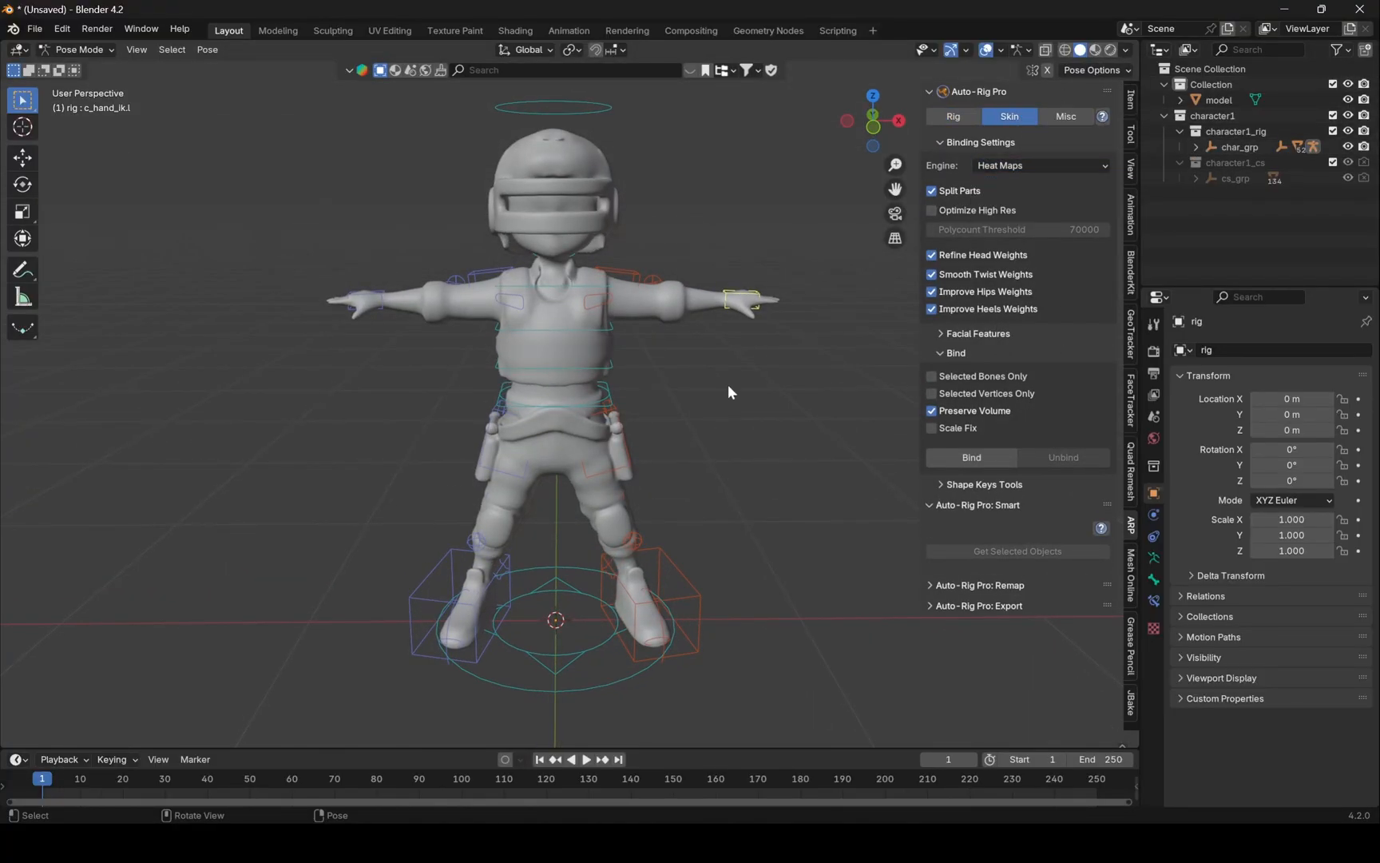
{"action": "key", "text": "ctrl+Tab"}
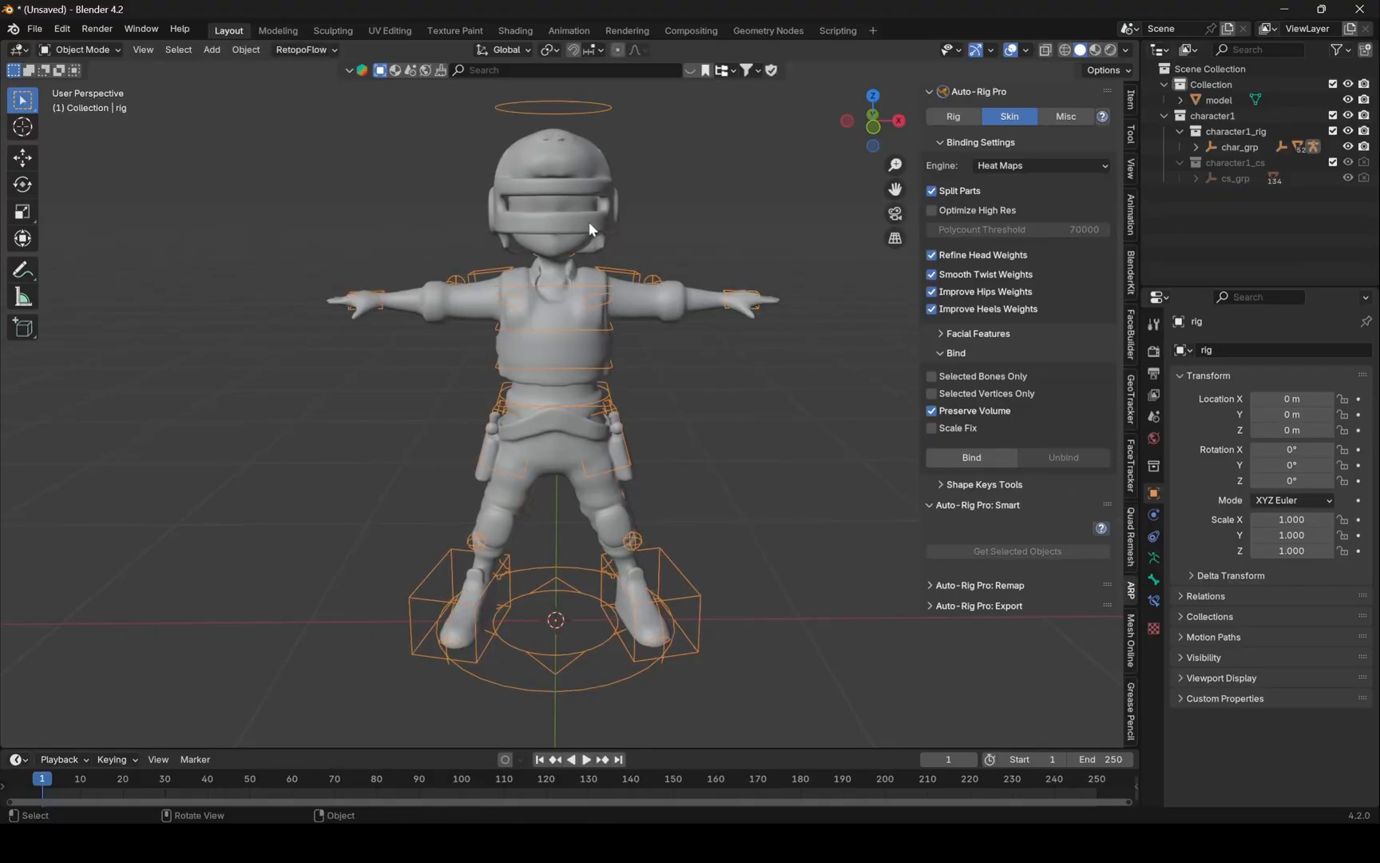
{"action": "left_click", "coordinate": [578, 221]}
{"action": "left_click", "coordinate": [542, 101], "text": "shift"}
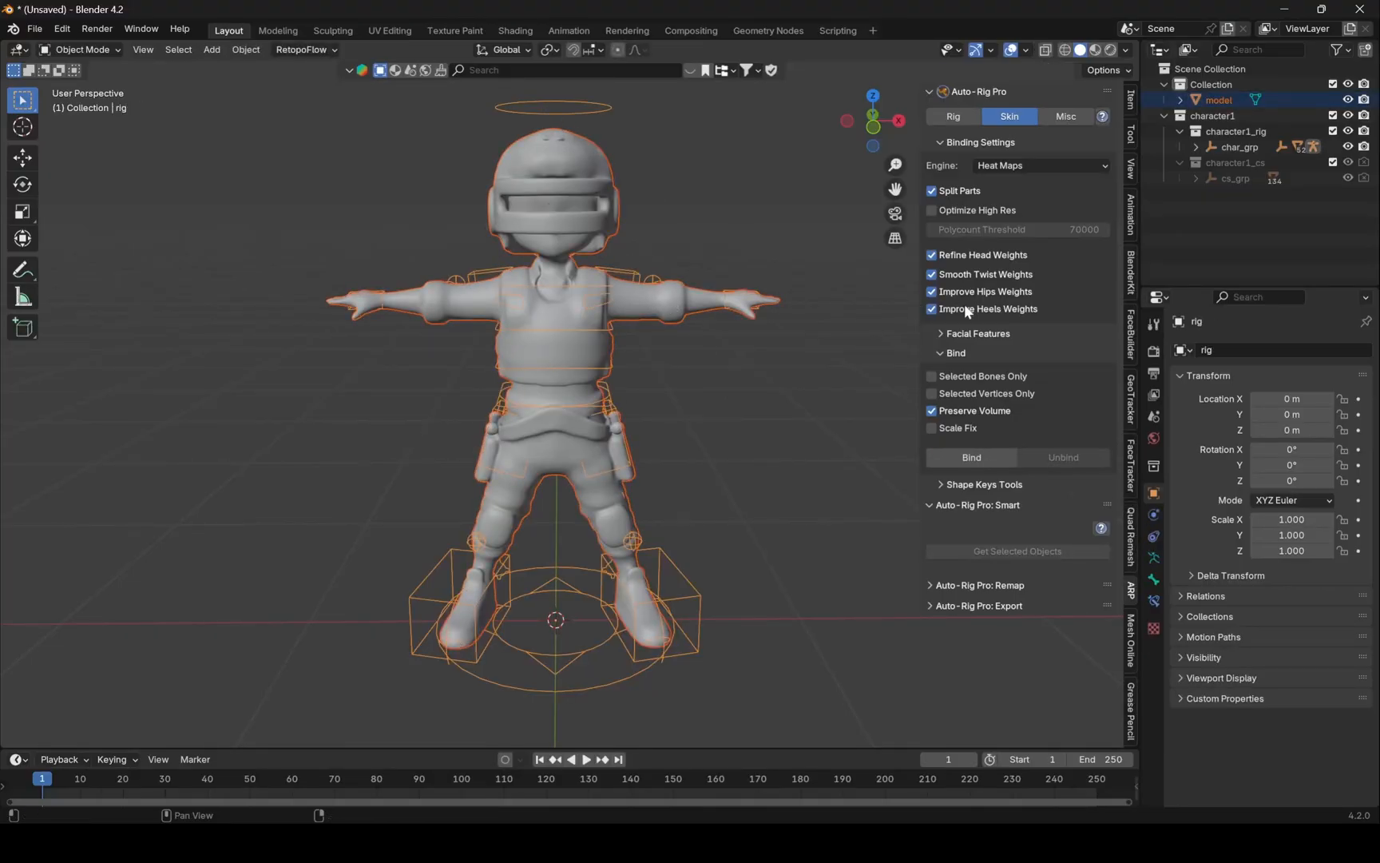
{"action": "left_click", "coordinate": [960, 456]}
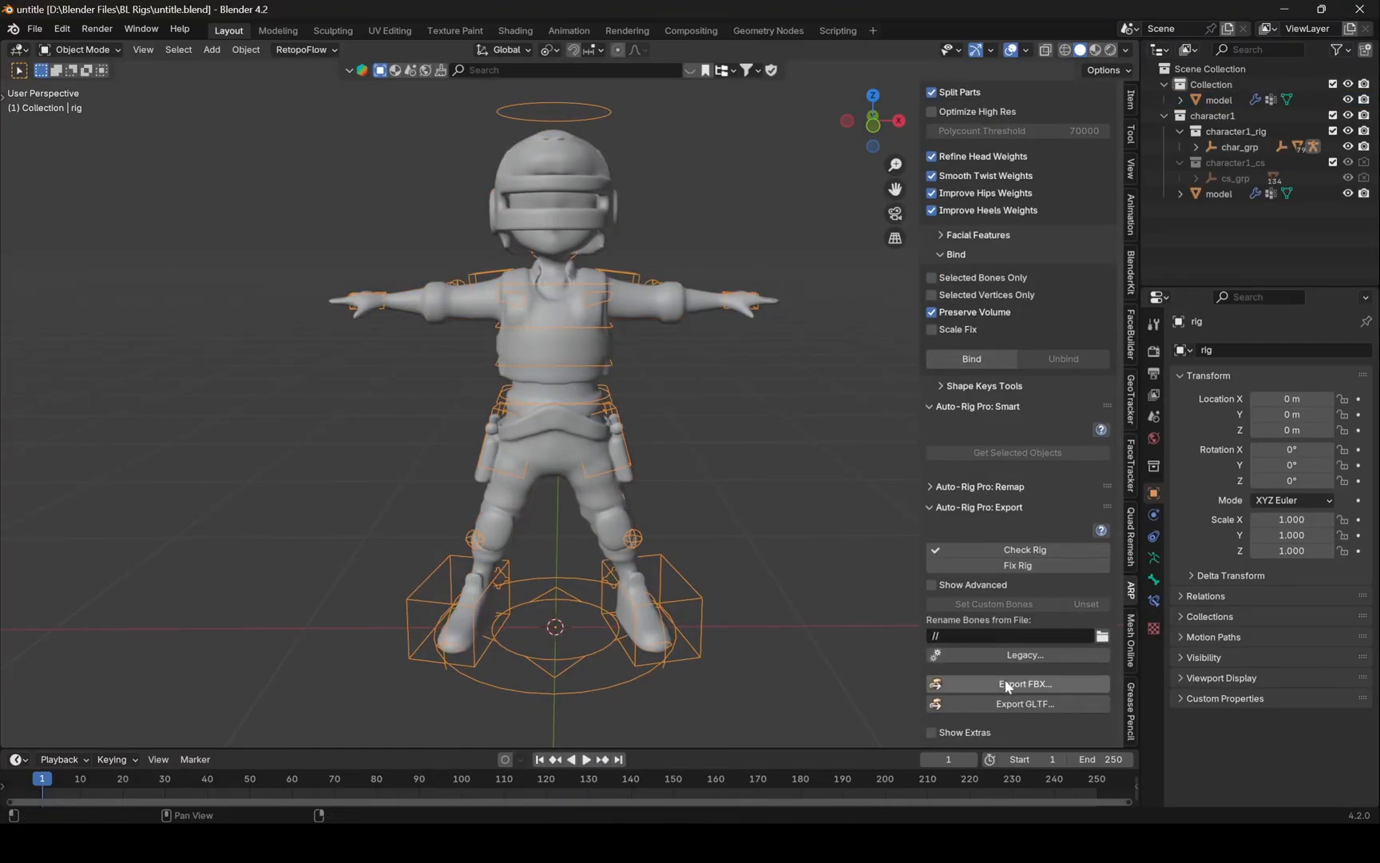
Run Check Rig and Fix Rig, then bring up the FBX export window.
{"action": "left_click", "coordinate": [1023, 549]}
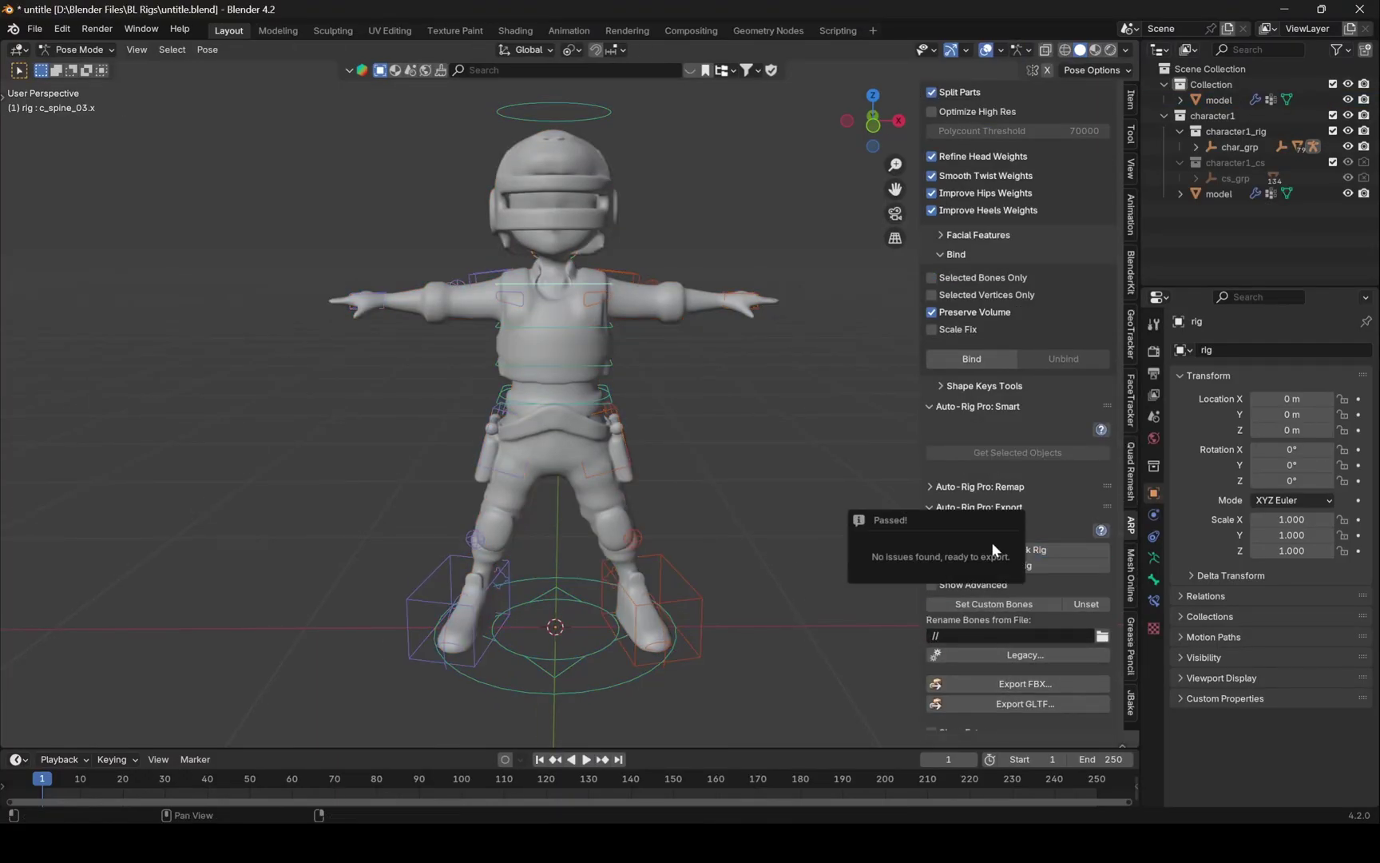
{"action": "left_click", "coordinate": [1048, 560]}
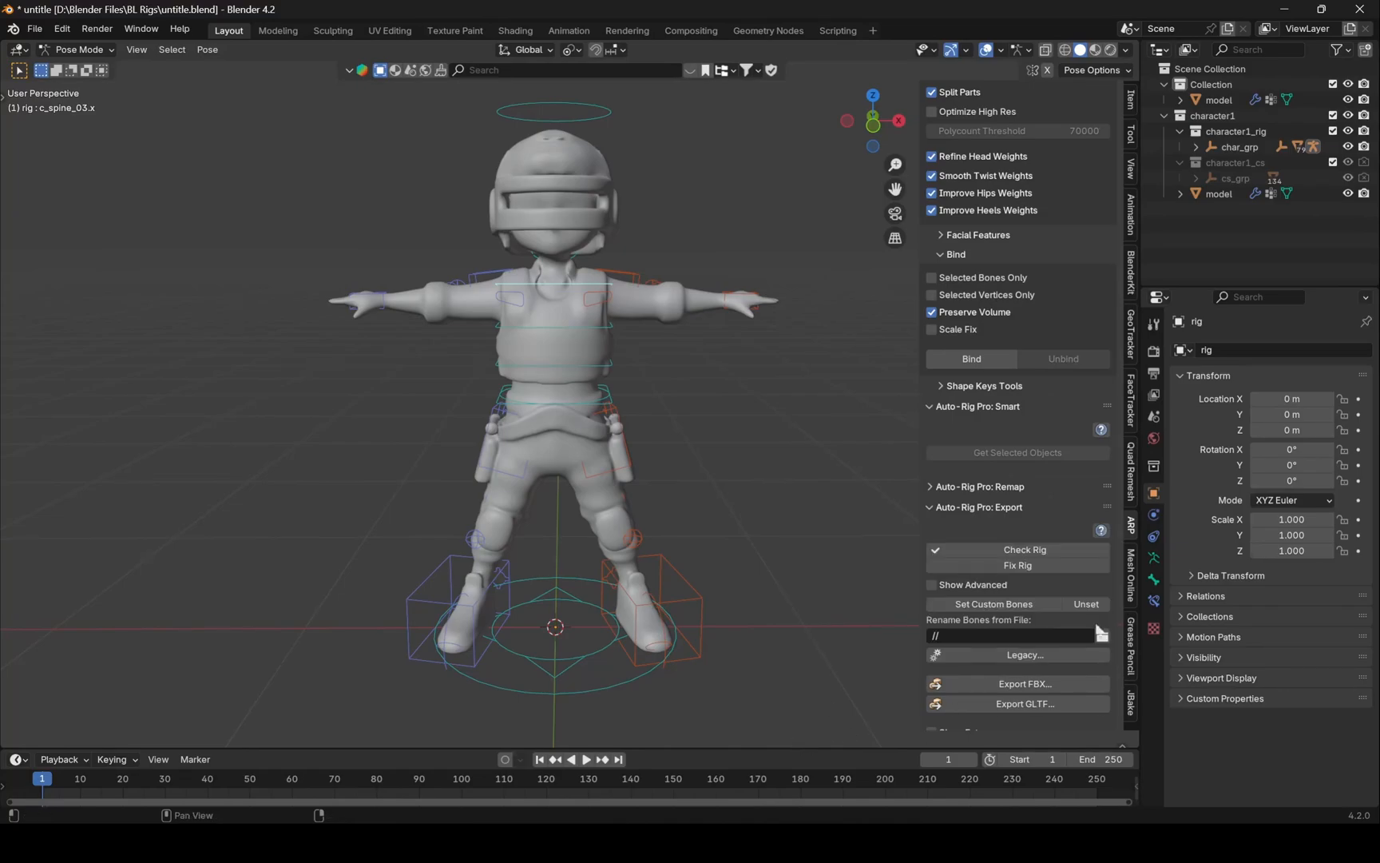
{"action": "left_click", "coordinate": [1008, 684]}
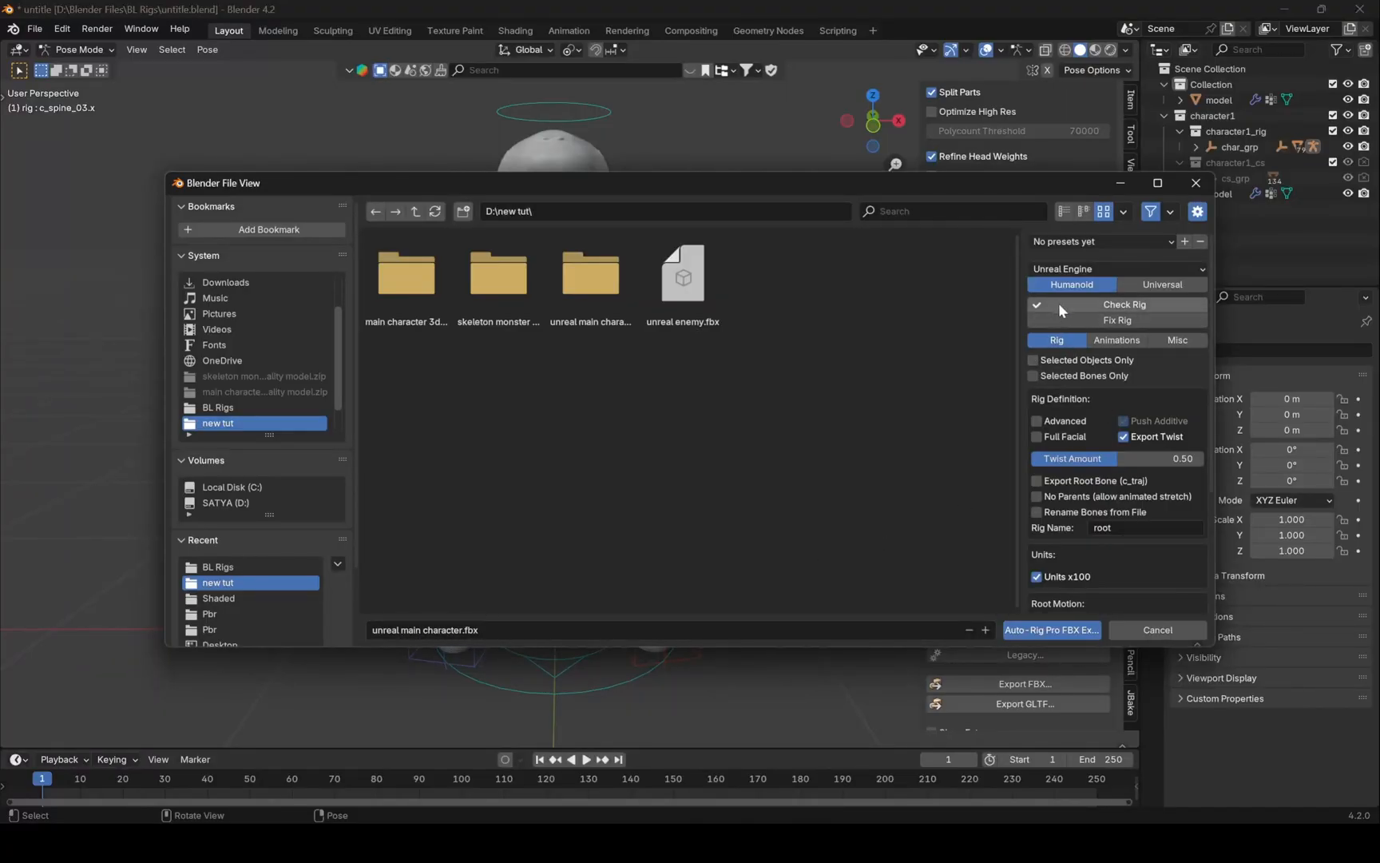
Keep Unreal Engine Humanoid as the export target and enable the UE4 Legacy option.
{"action": "left_click", "coordinate": [1062, 268]}
{"action": "left_click", "coordinate": [1064, 324]}
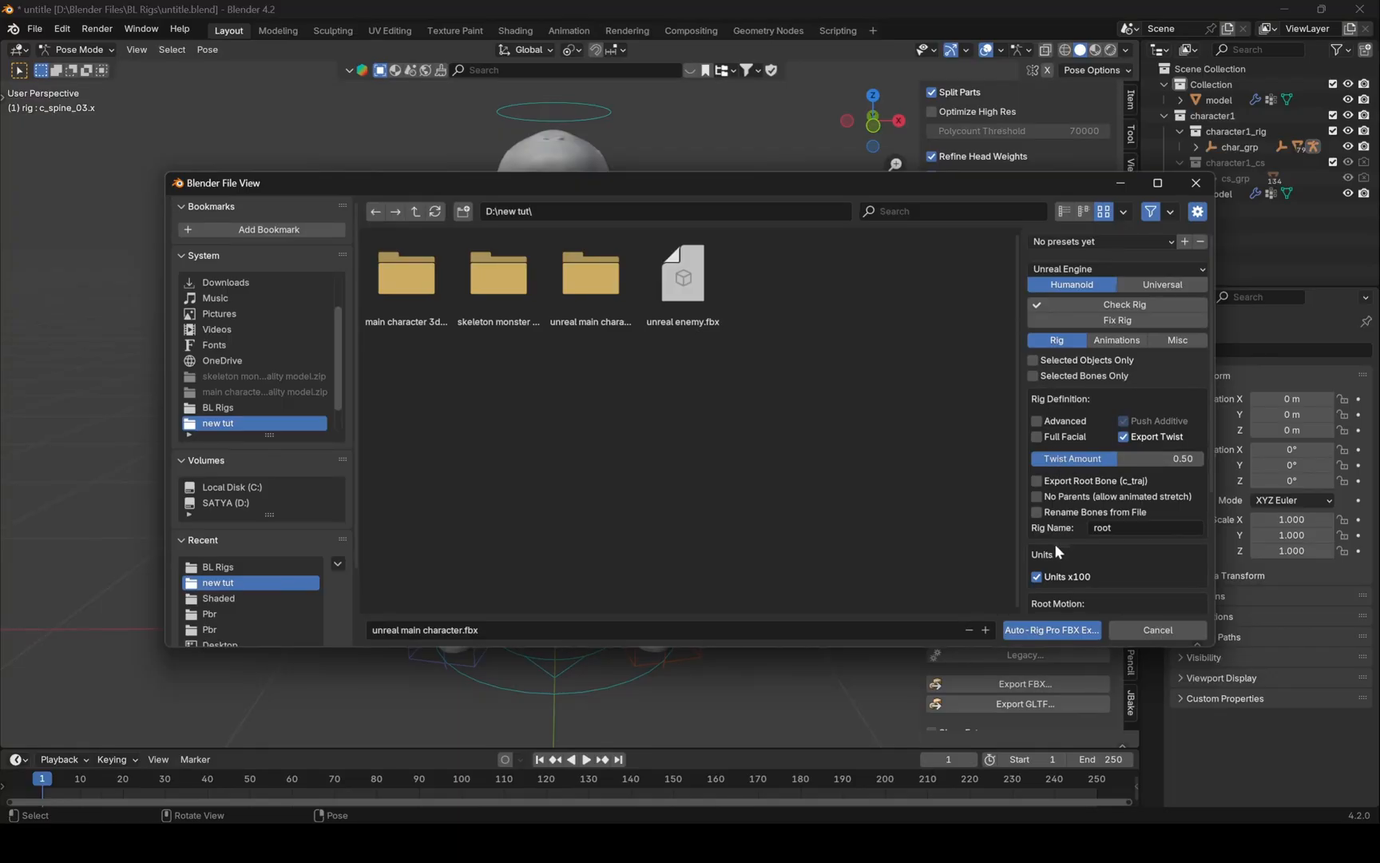
{"action": "scroll", "coordinate": [1054, 546], "scroll_direction": "down", "scroll_amount": 5}
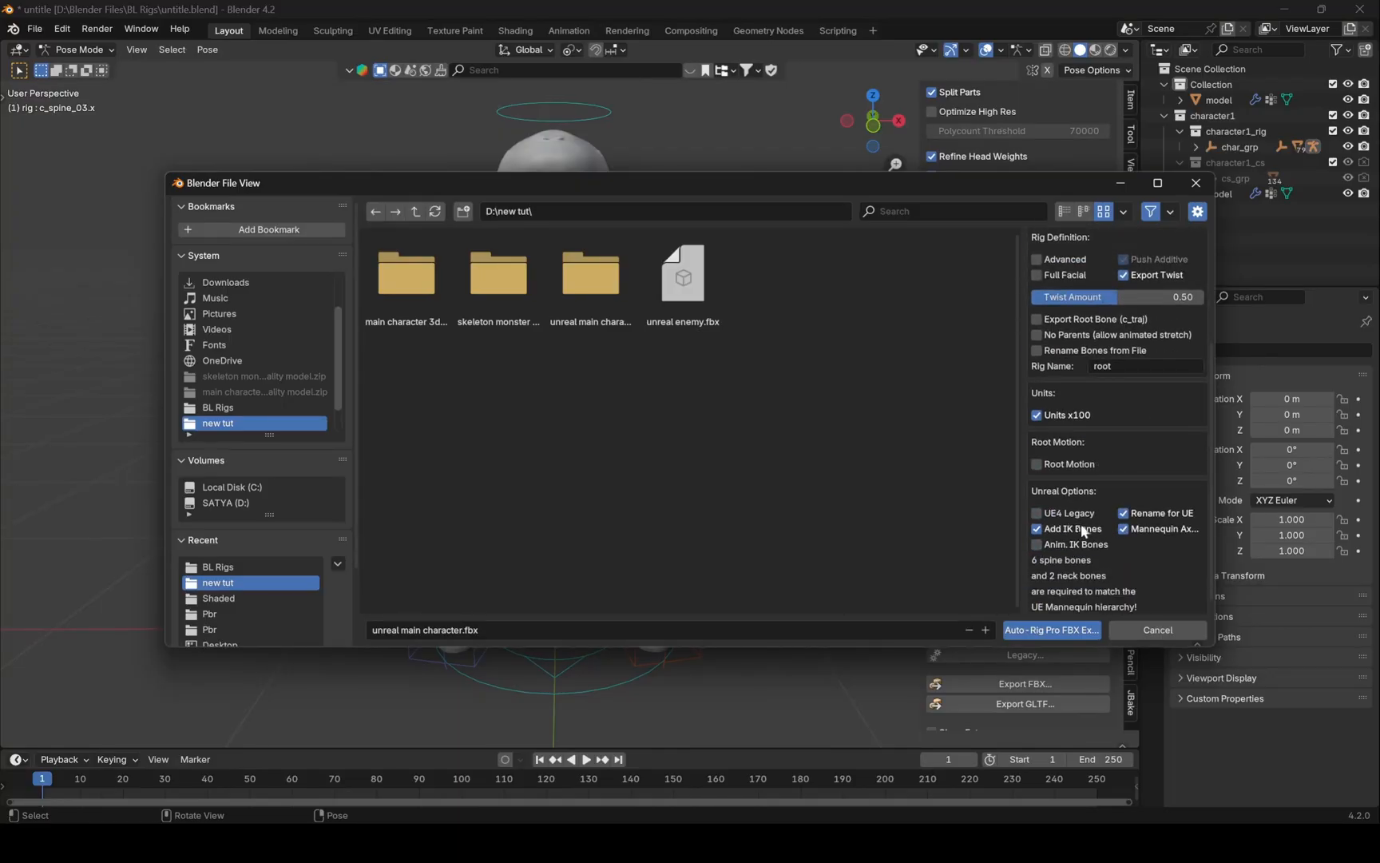
{"action": "scroll", "coordinate": [1052, 518], "scroll_direction": "up", "scroll_amount": 5}
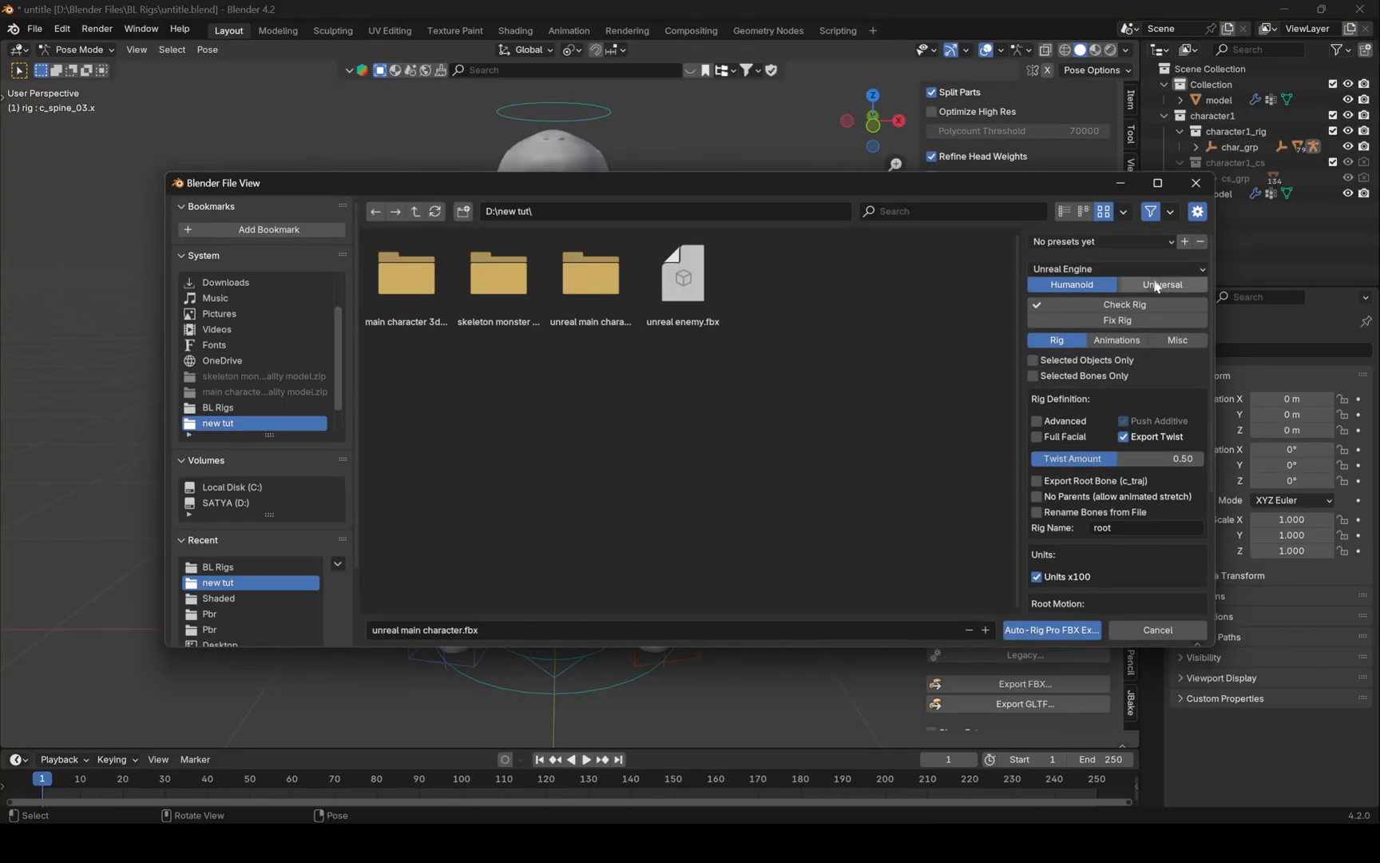
{"action": "left_click", "coordinate": [1164, 243]}
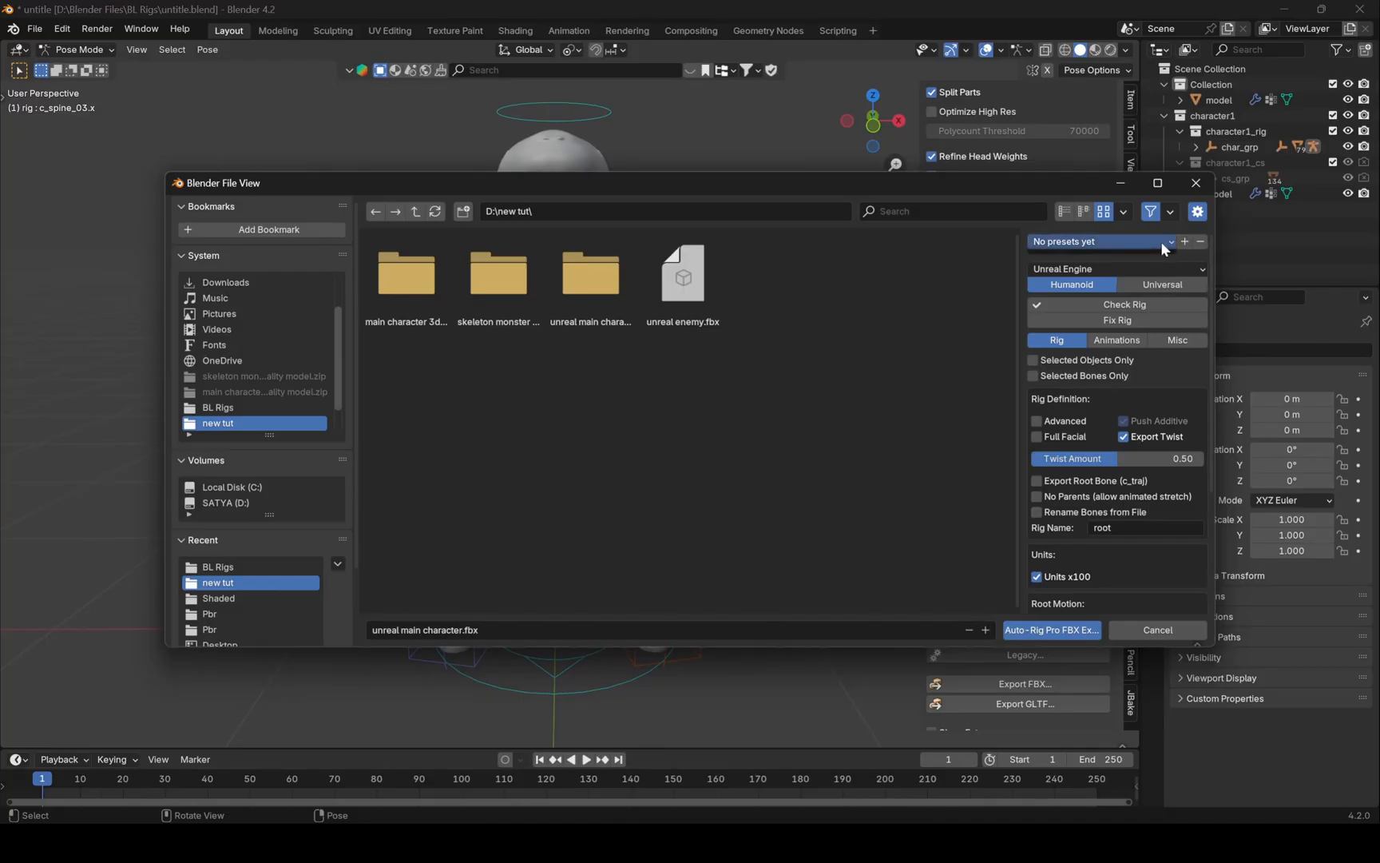
{"action": "scroll", "coordinate": [1133, 357], "scroll_direction": "down", "scroll_amount": 4}
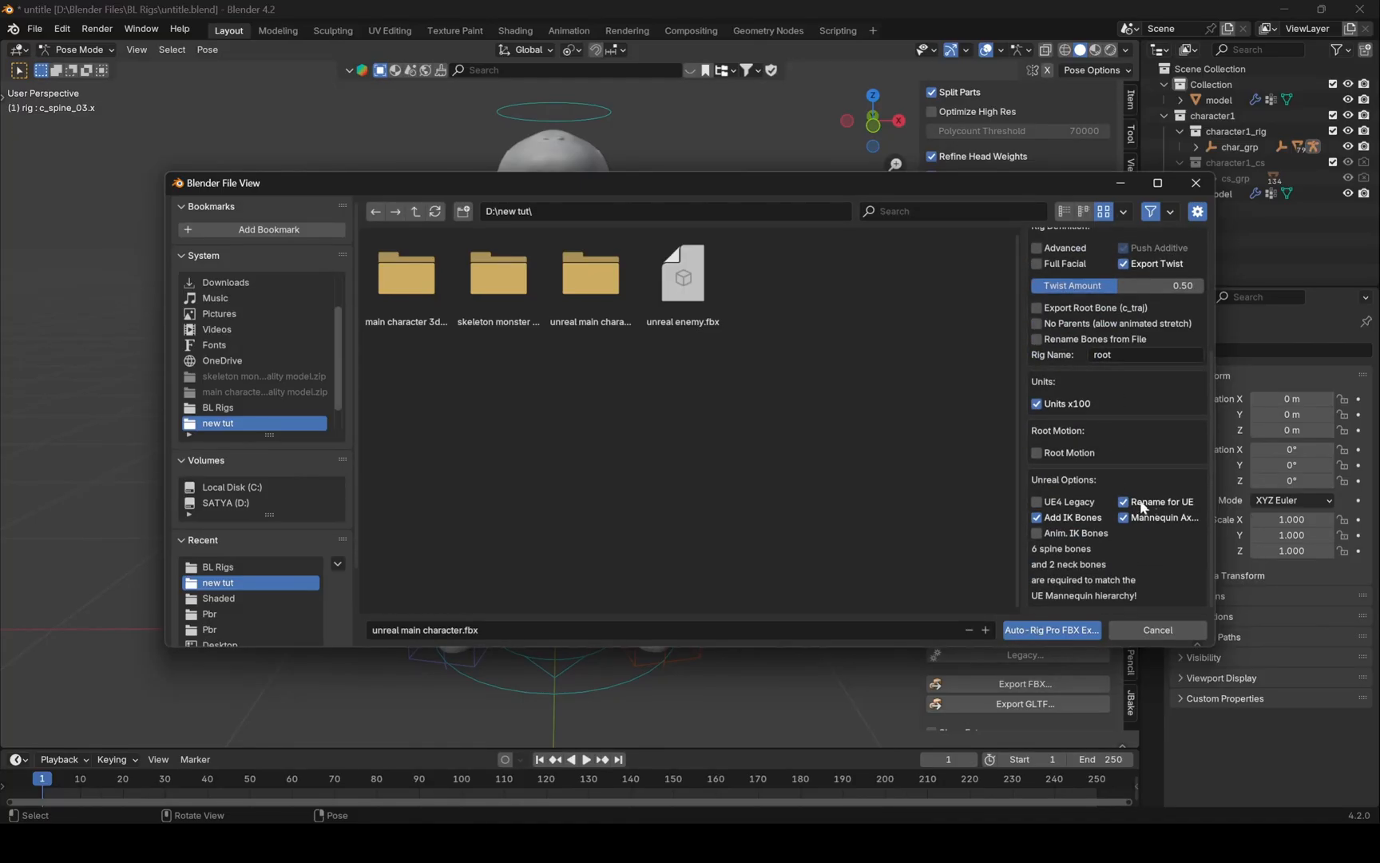
{"action": "left_click", "coordinate": [1042, 502]}
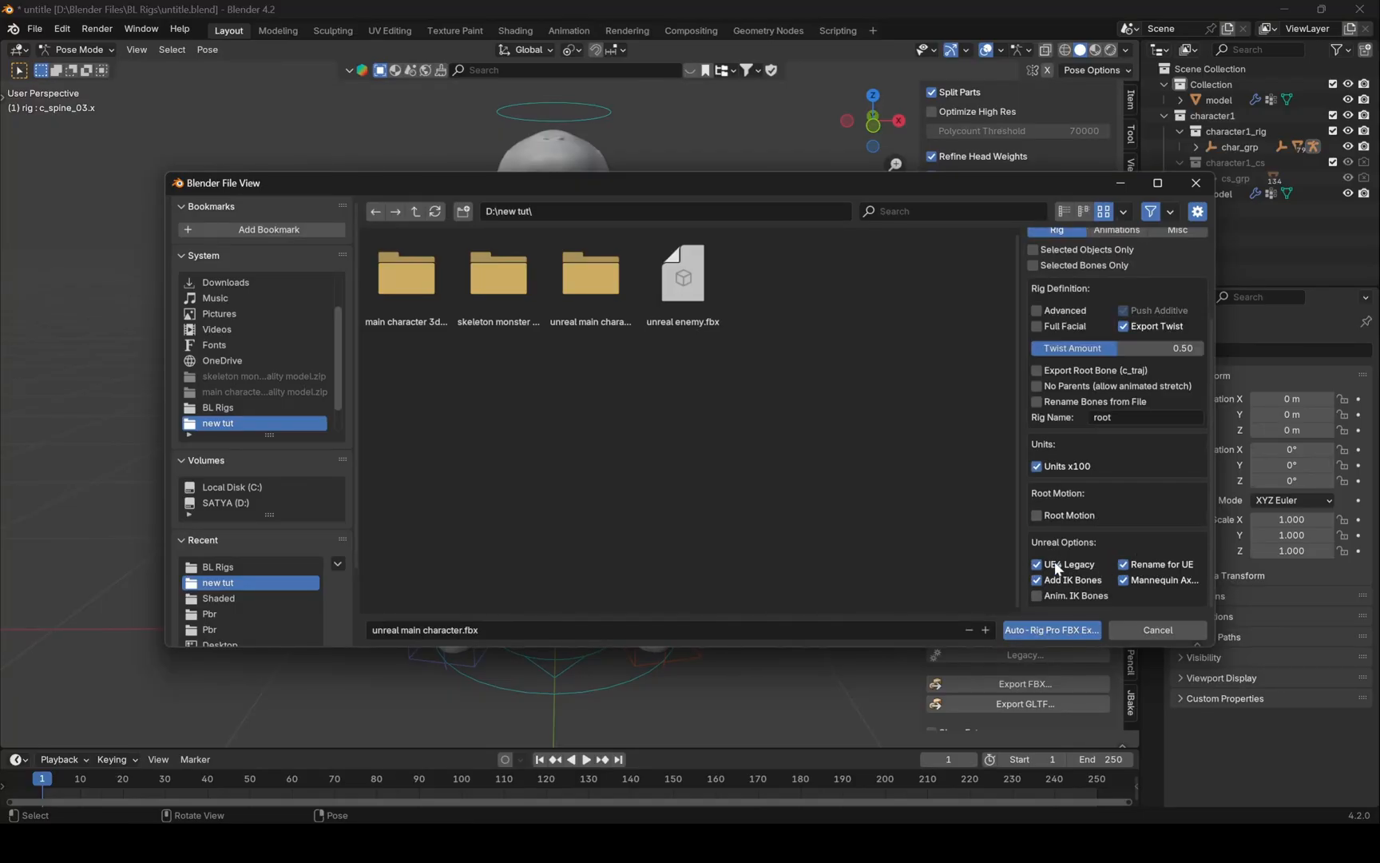
Export unreal main character.fbx, then open the character_testing project in Unreal Engine.
{"action": "left_click", "coordinate": [1043, 629]}
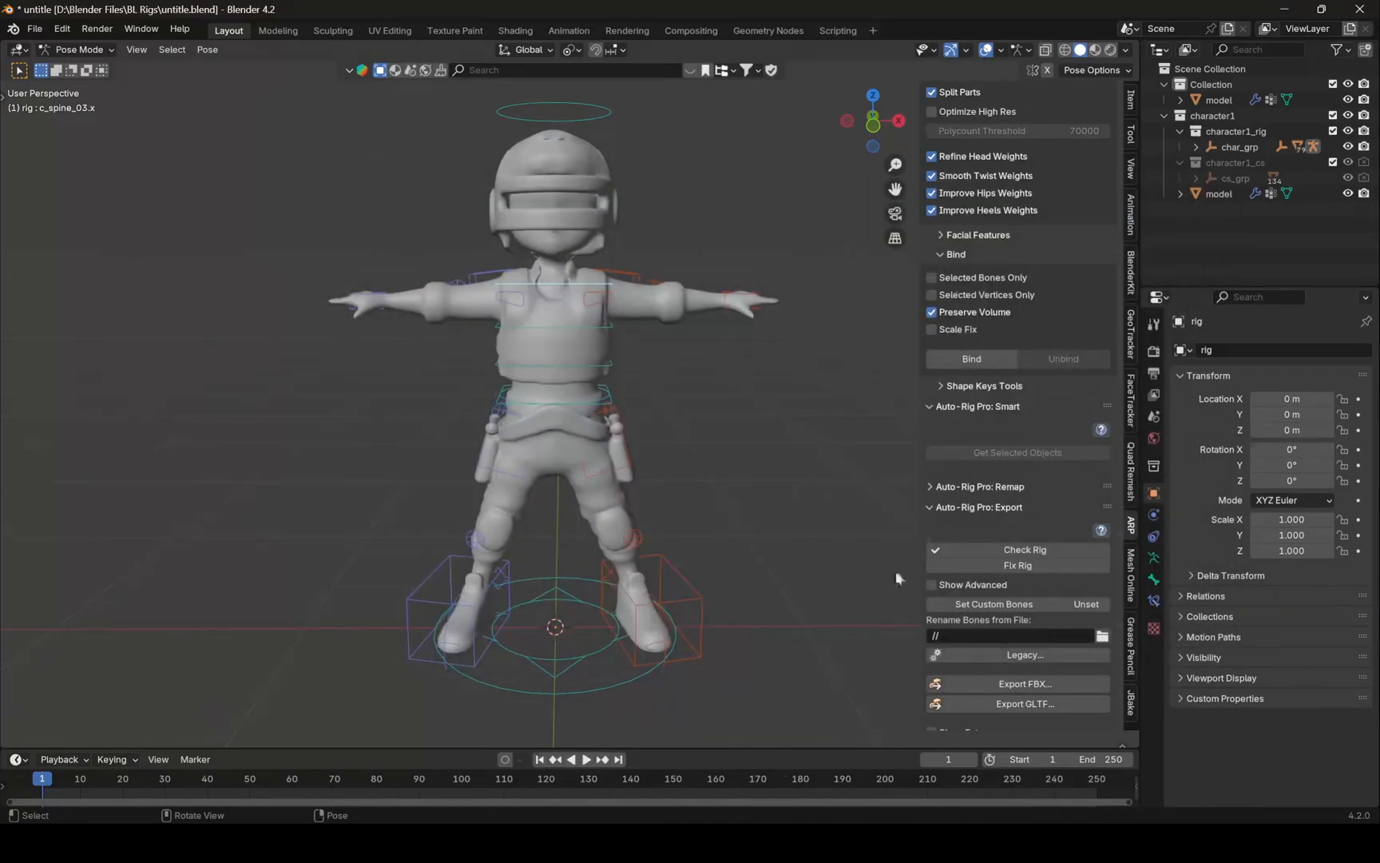
{"action": "left_click", "coordinate": [990, 677]}
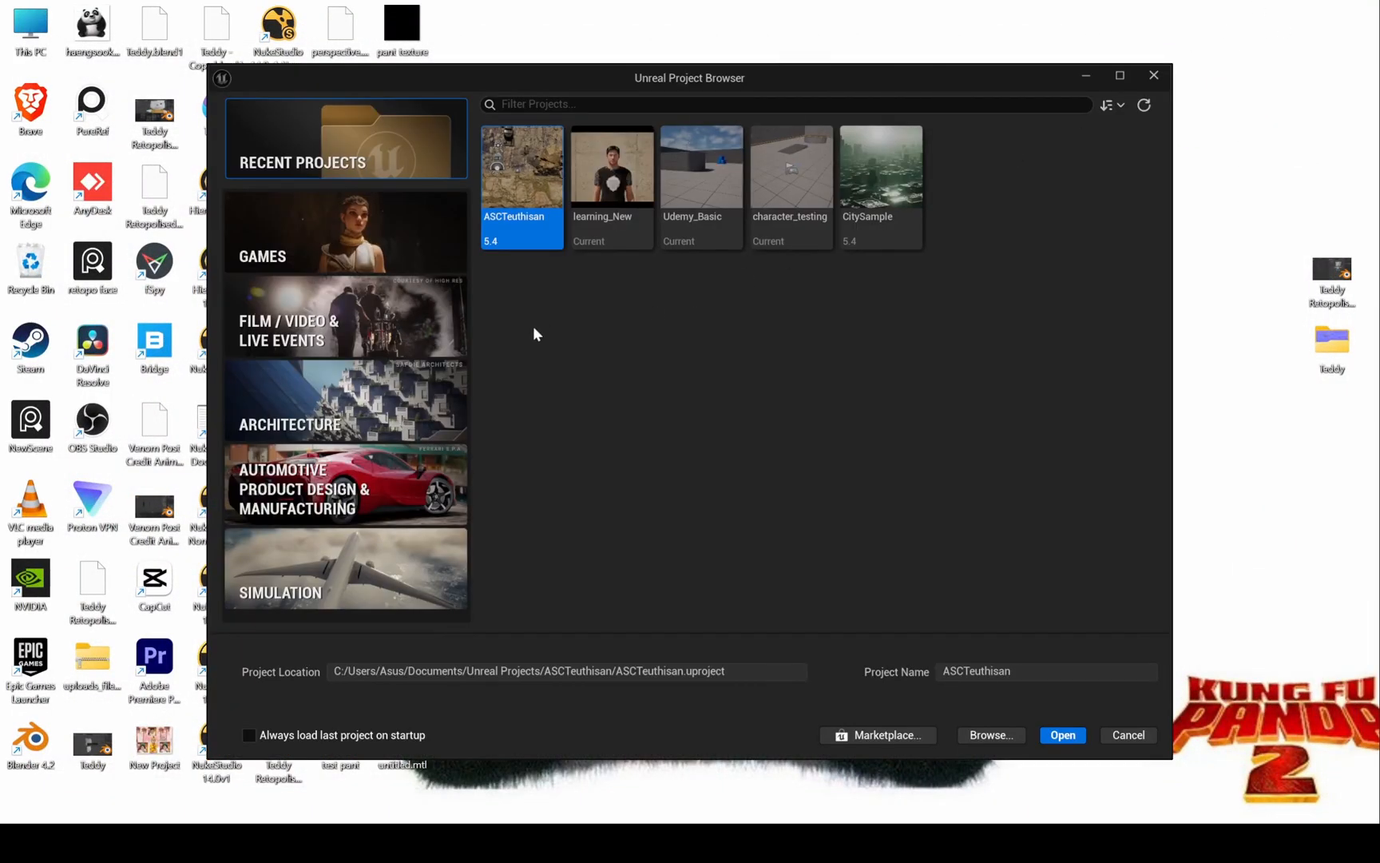
{"action": "left_click", "coordinate": [364, 240]}
{"action": "left_click", "coordinate": [700, 141]}
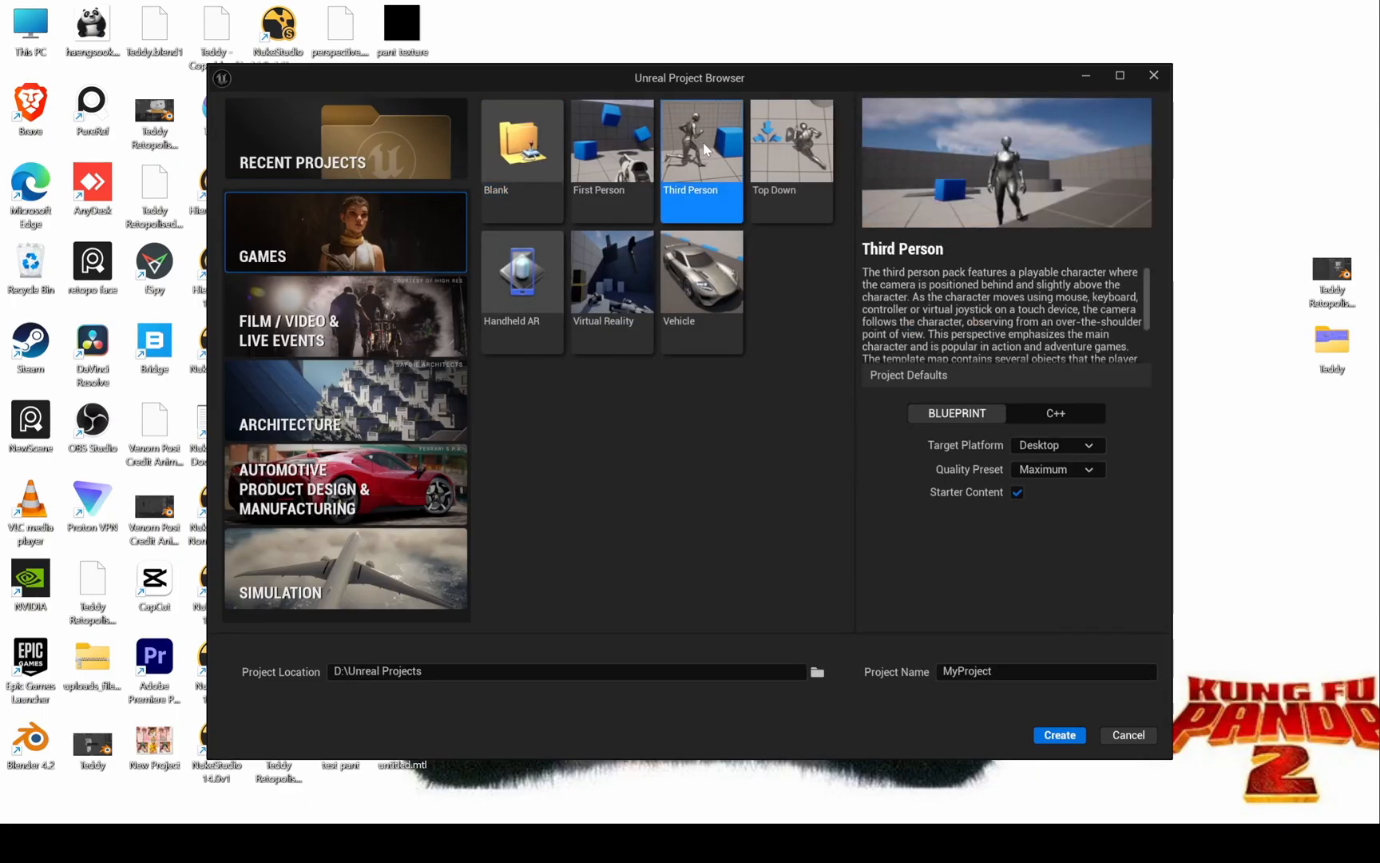
{"action": "left_click", "coordinate": [332, 139]}
{"action": "double_click", "coordinate": [786, 222]}
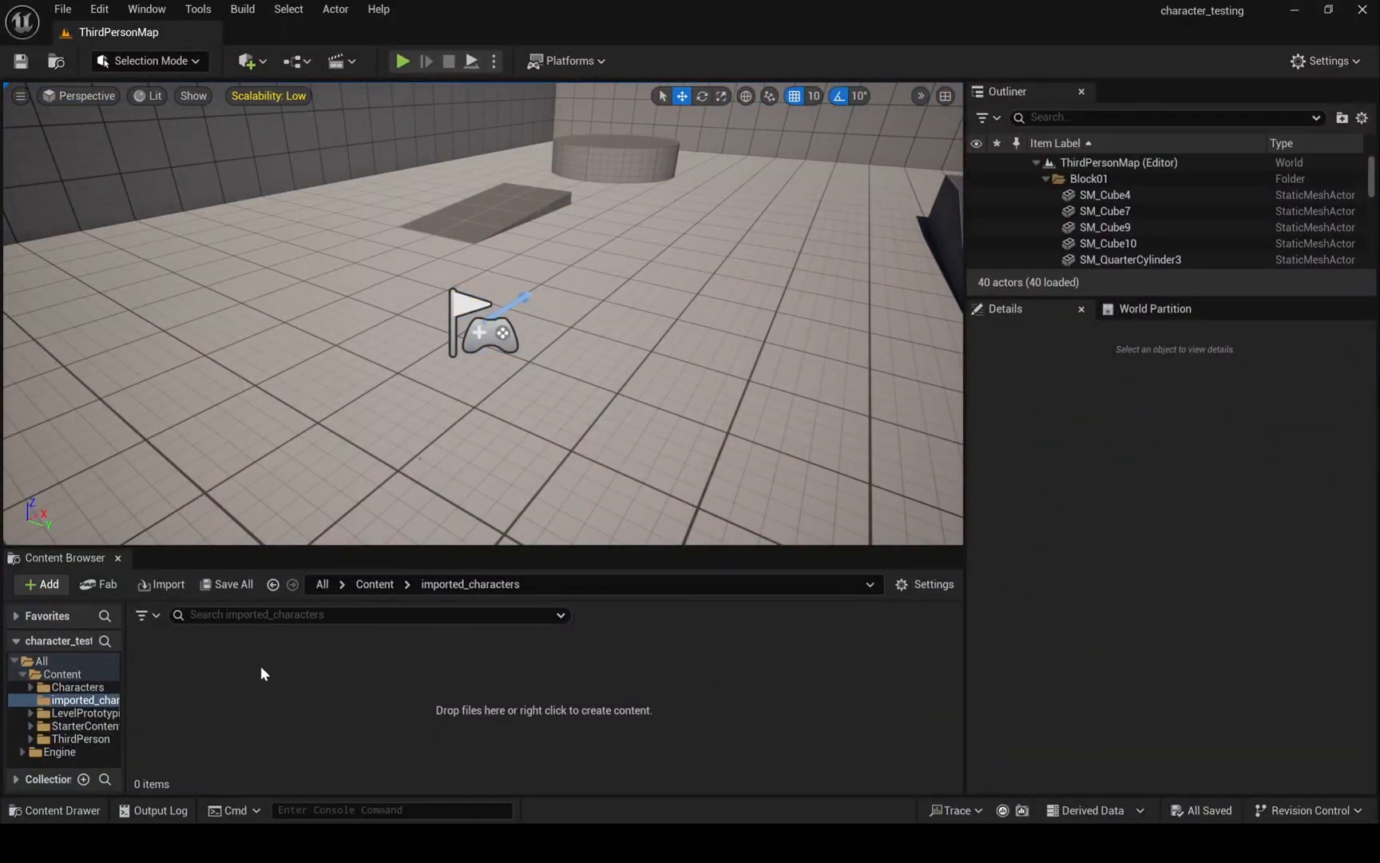
Import unreal main character.fbx into the imported_characters folder.
{"action": "left_click", "coordinate": [162, 583]}
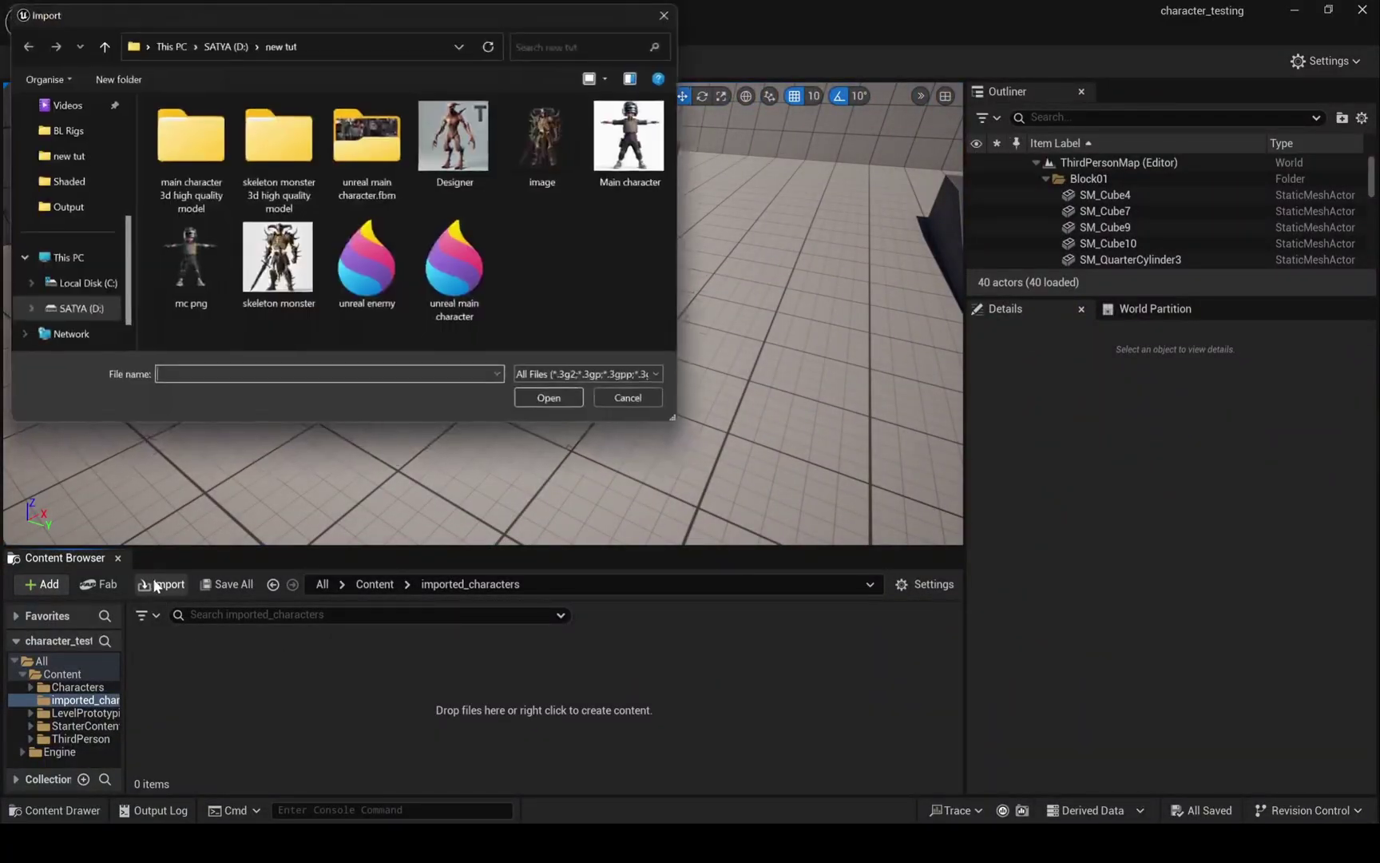
{"action": "left_click", "coordinate": [454, 277]}
{"action": "left_click", "coordinate": [553, 401]}
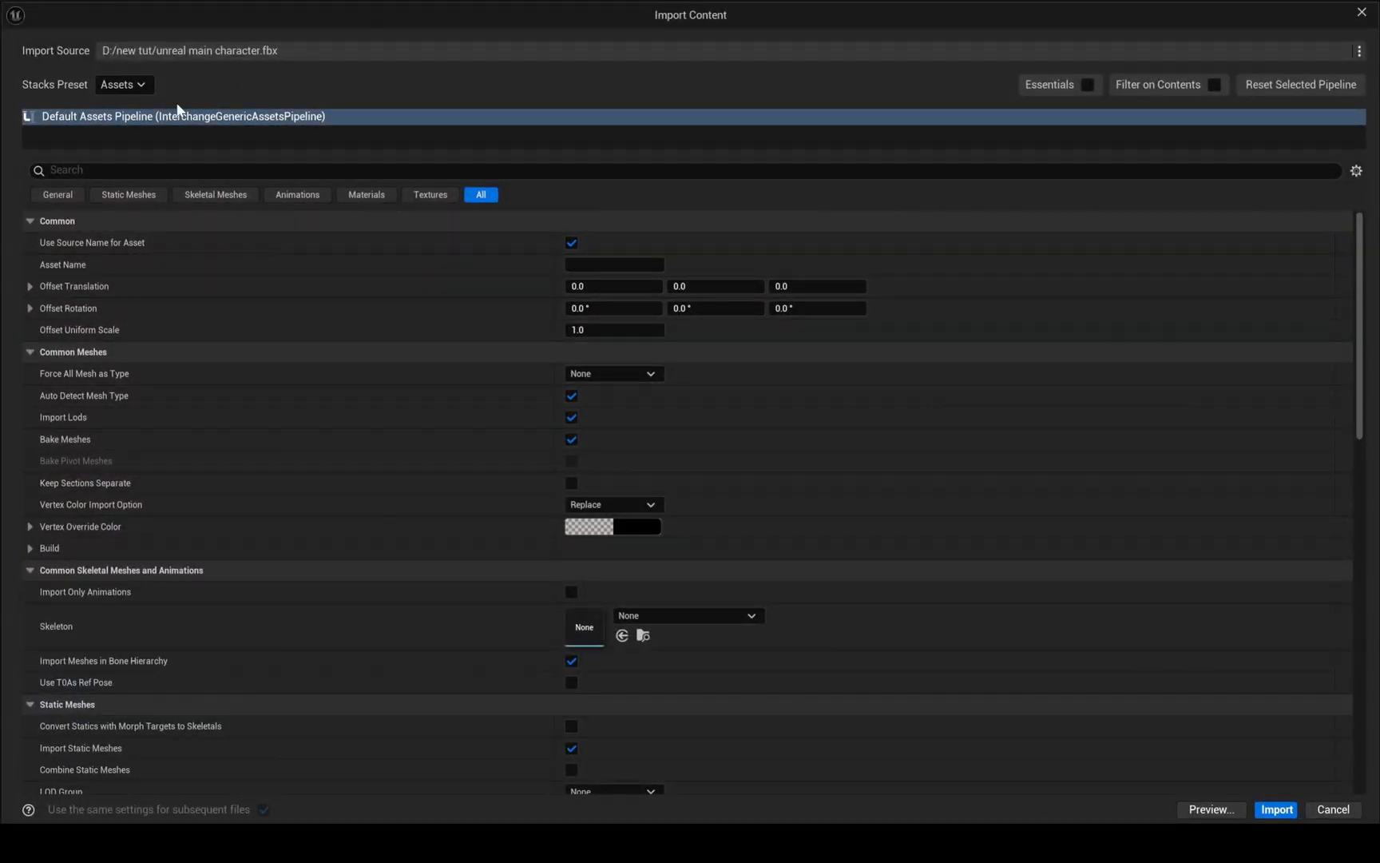
Assign SK_Mannequin_Skeleton as the import skeleton and import the character.
{"action": "left_click", "coordinate": [122, 84]}
{"action": "left_click", "coordinate": [121, 84]}
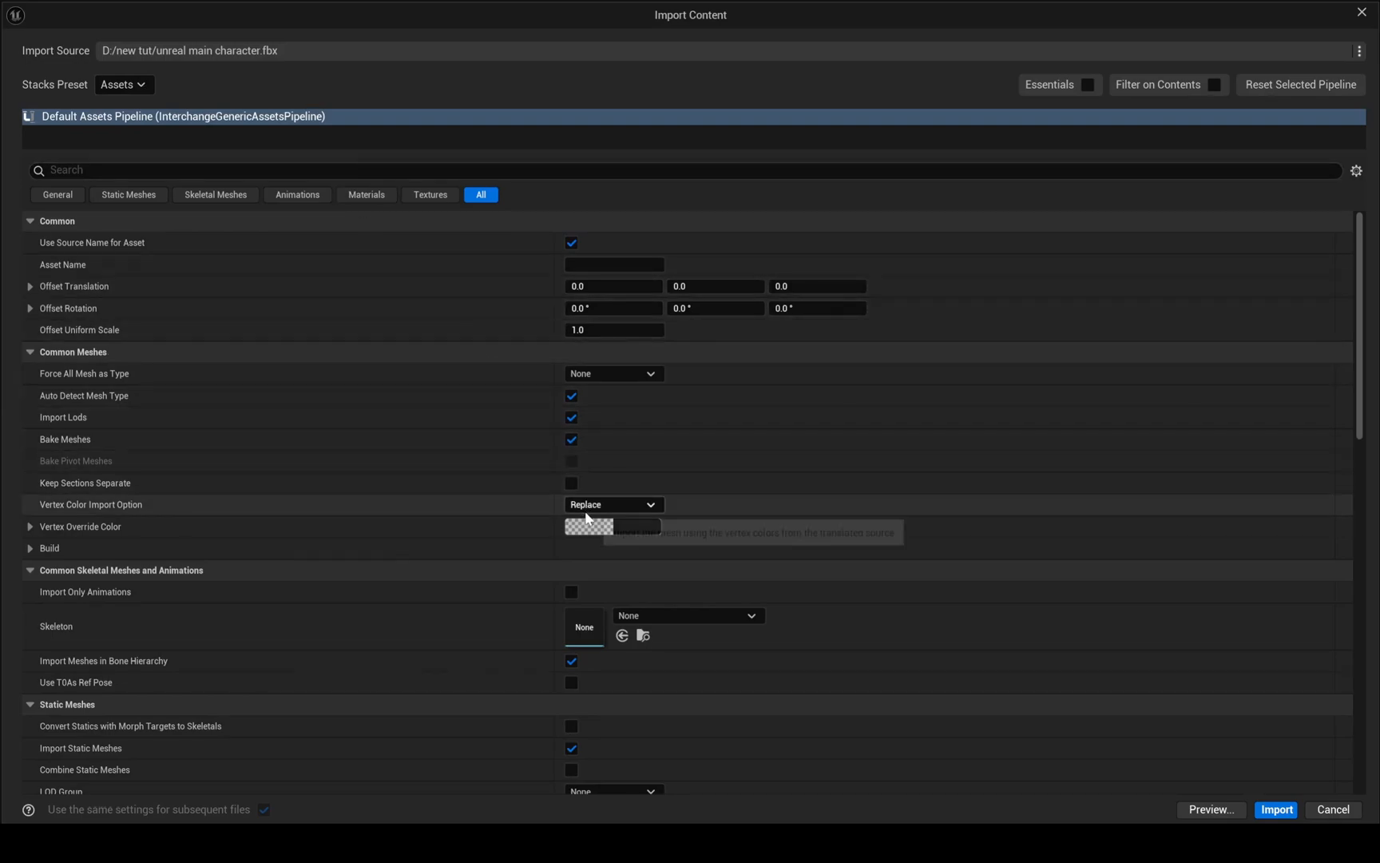
{"action": "scroll", "coordinate": [813, 512], "scroll_direction": "down", "scroll_amount": 2}
{"action": "scroll", "coordinate": [837, 507], "scroll_direction": "down", "scroll_amount": 2}
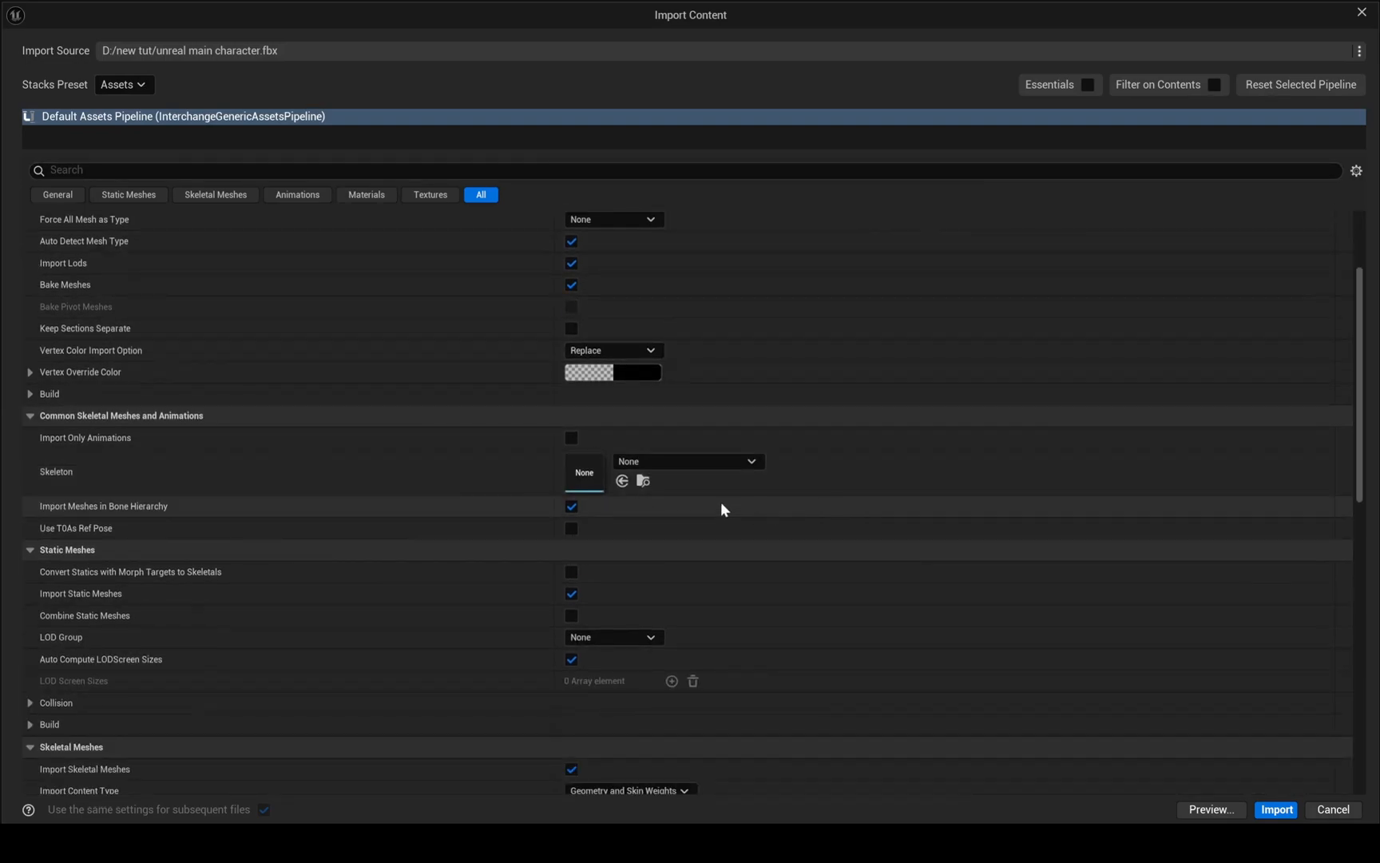
{"action": "left_click", "coordinate": [679, 461]}
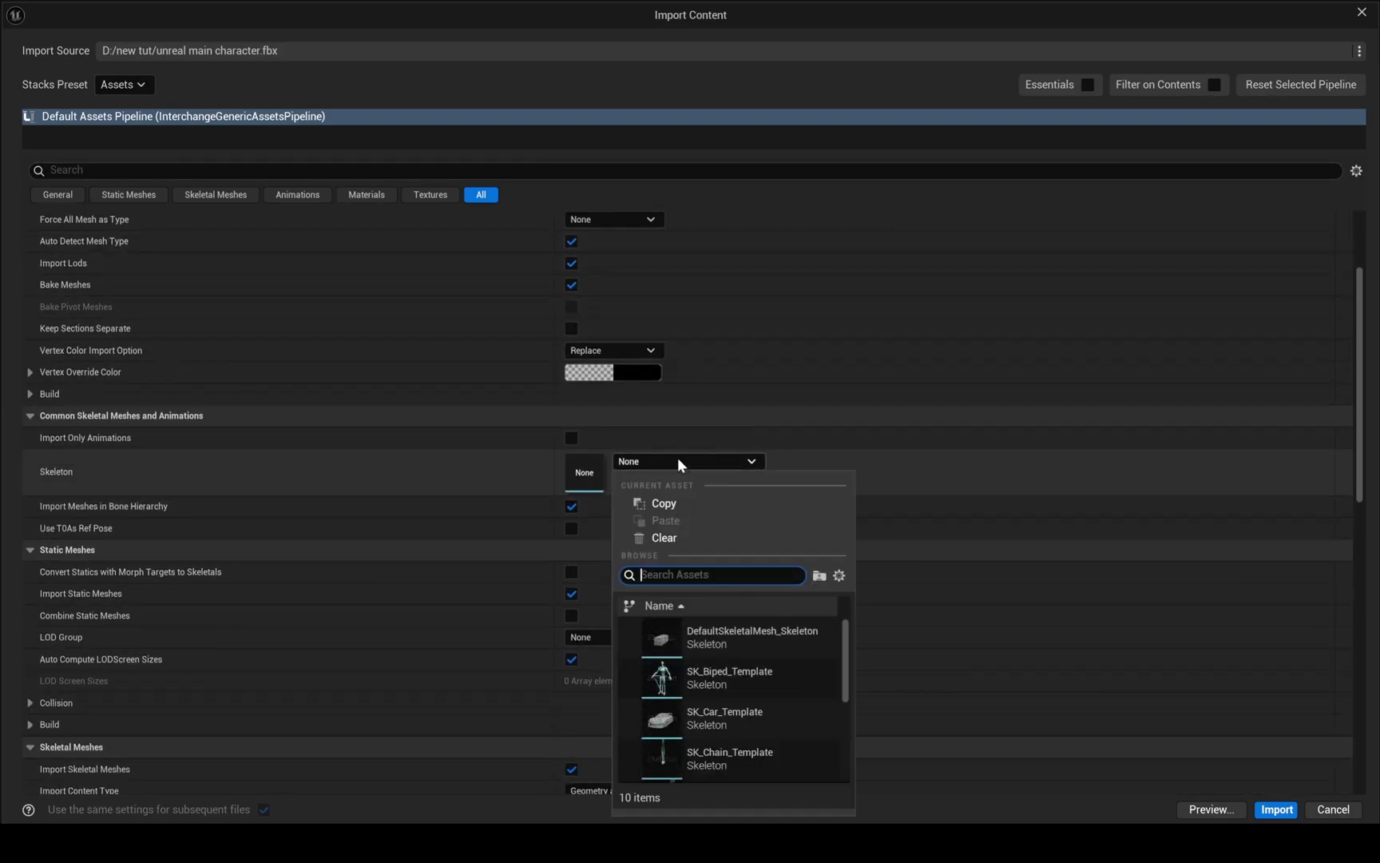
{"action": "scroll", "coordinate": [712, 686], "scroll_direction": "down", "scroll_amount": 2}
{"action": "scroll", "coordinate": [725, 714], "scroll_direction": "down", "scroll_amount": 1}
{"action": "left_click", "coordinate": [720, 701]}
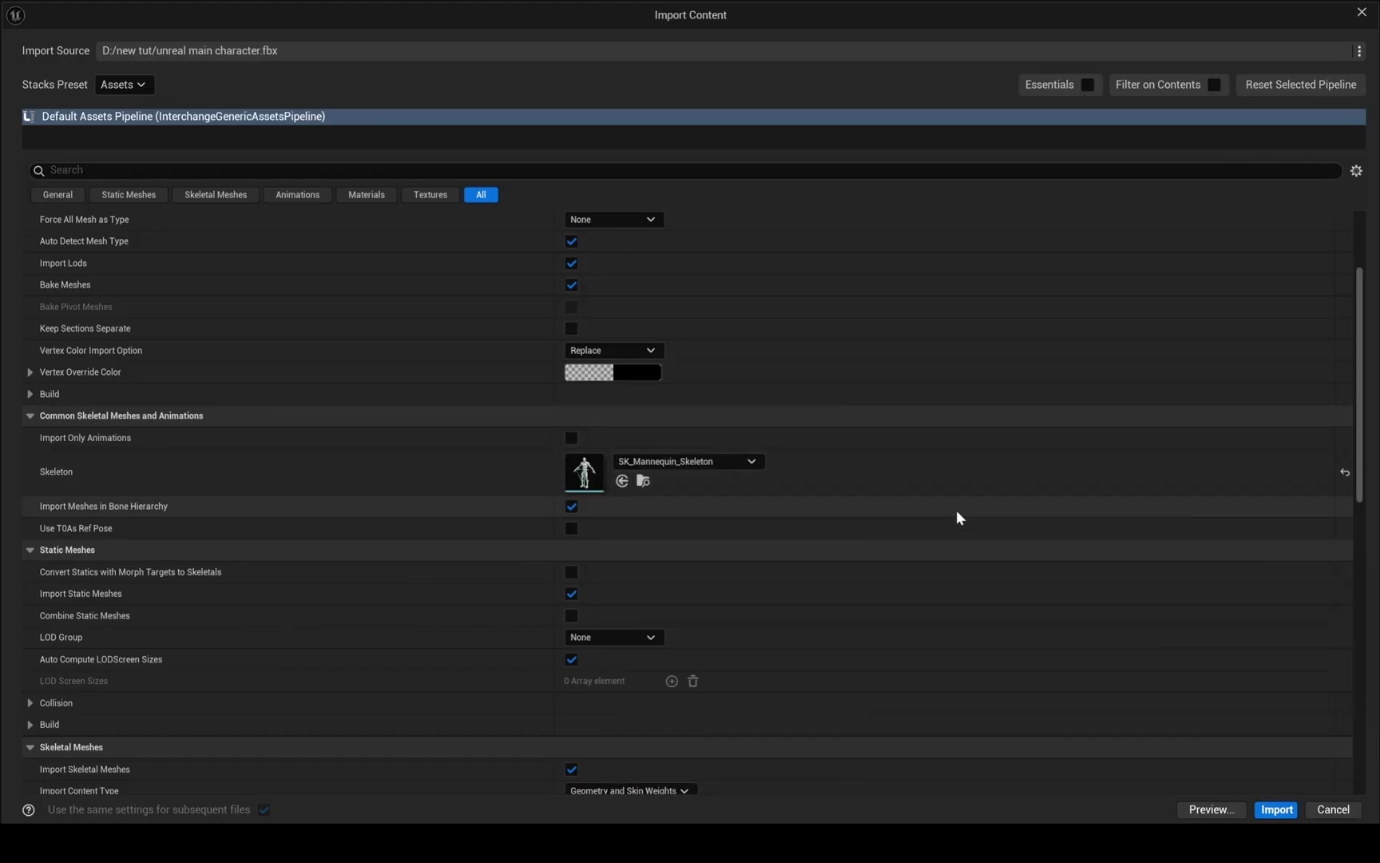
{"action": "left_click", "coordinate": [1277, 809]}
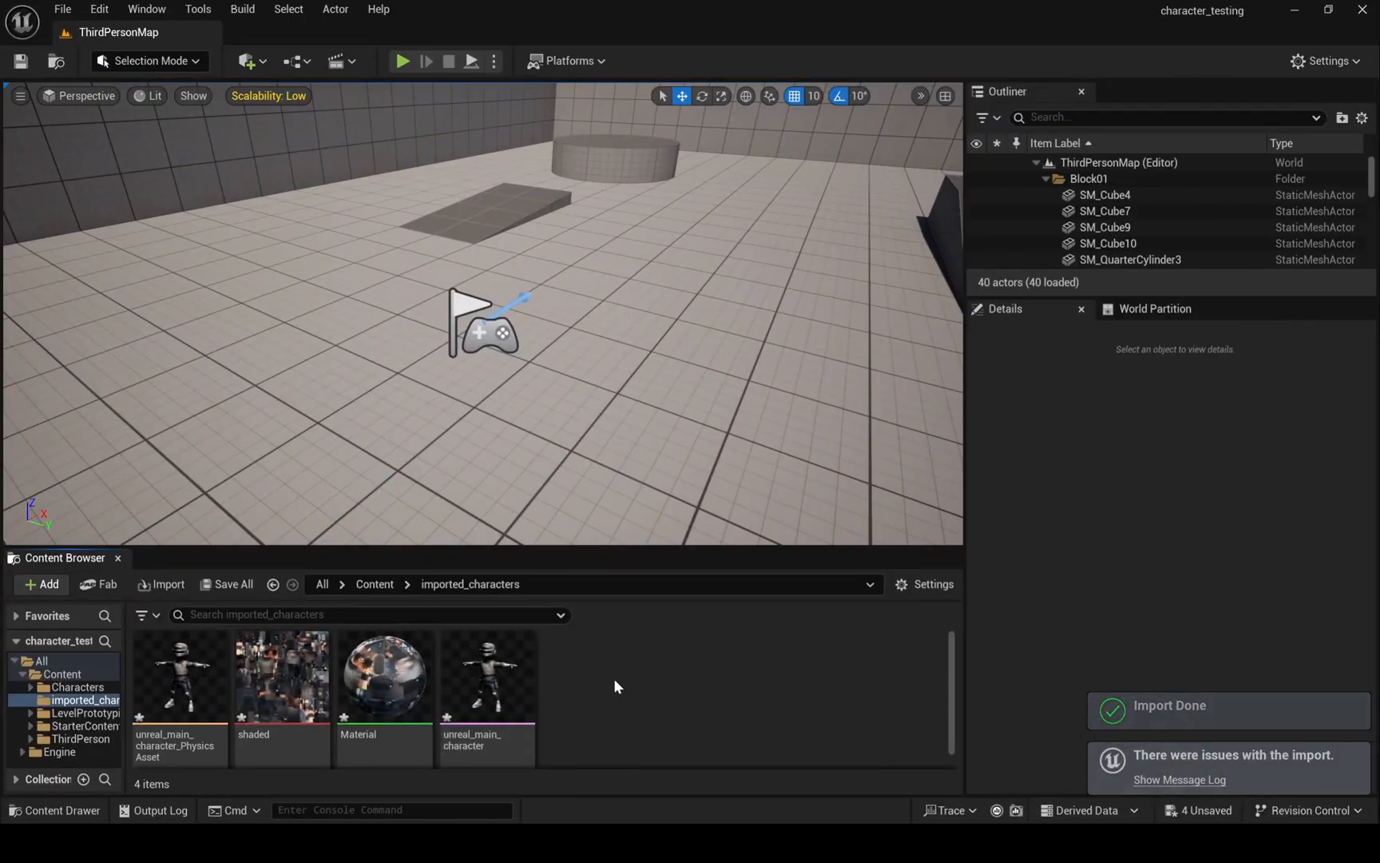
Navigate to Content > ThirdPerson > Blueprints and open BP_ThirdPersonCharacter.
{"action": "right_click_drag", "start_coordinate": [485, 324], "coordinate": [615, 432]}
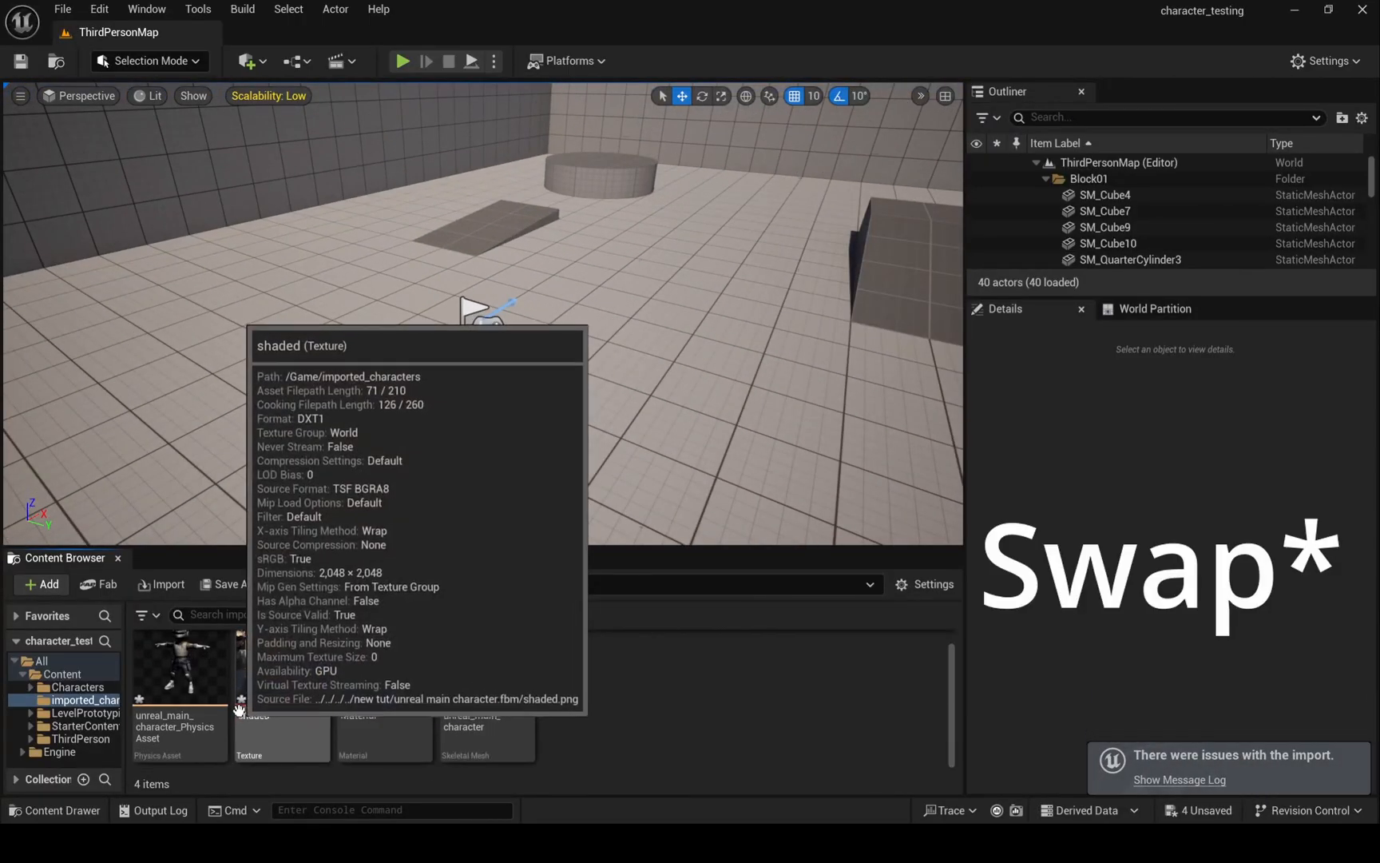
{"action": "scroll", "coordinate": [351, 702], "scroll_direction": "down", "scroll_amount": 1}
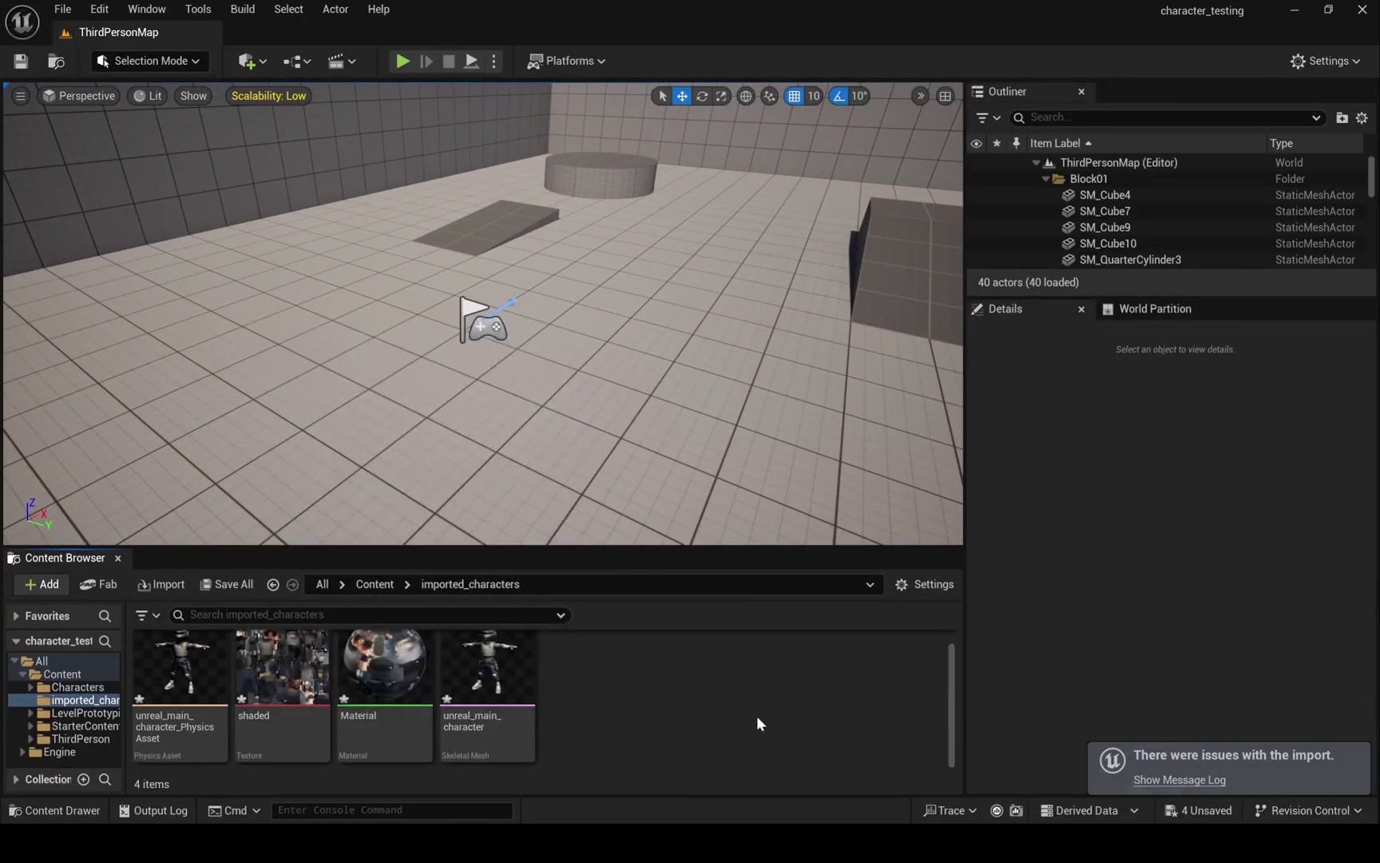
{"action": "left_click", "coordinate": [405, 583]}
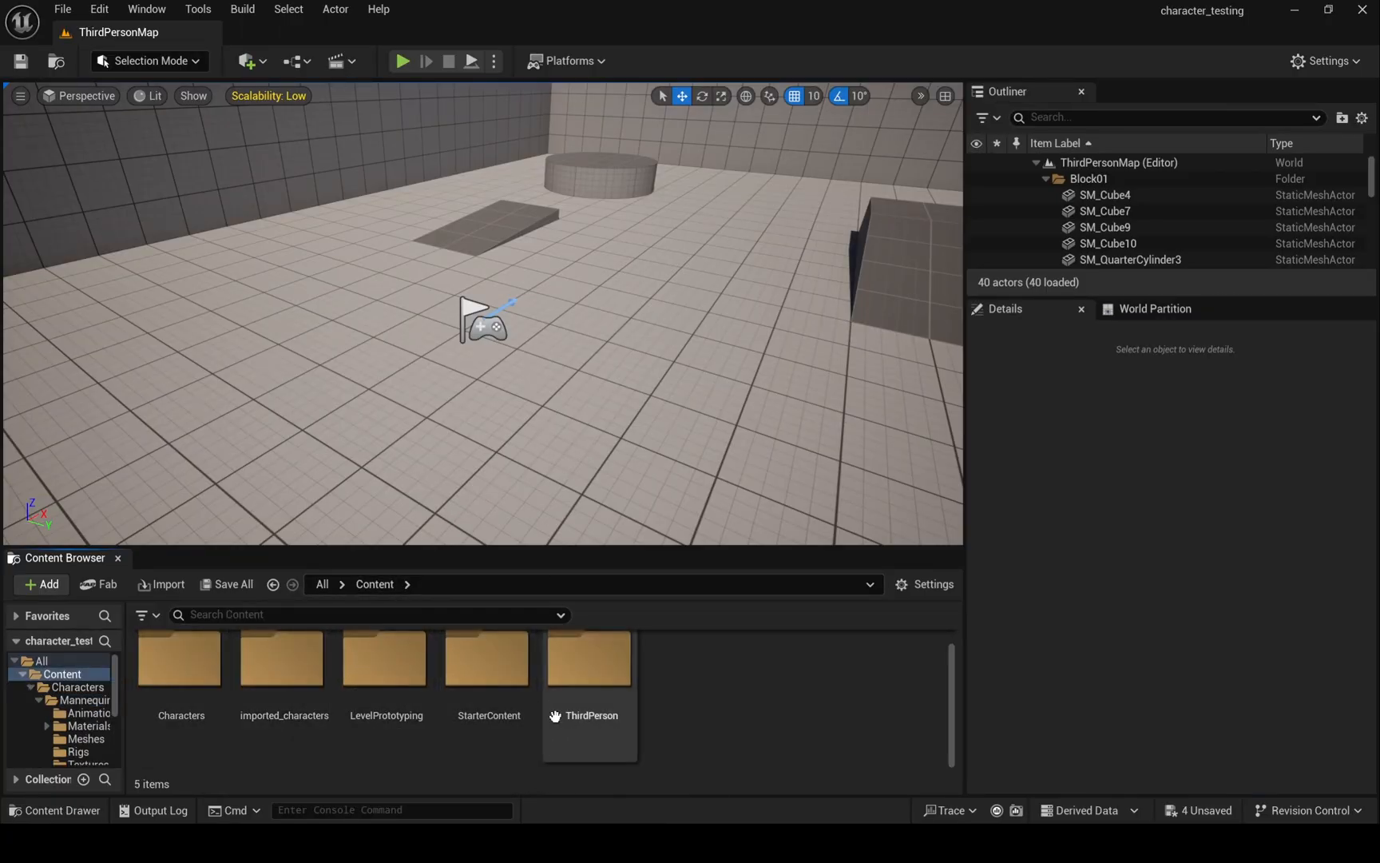
{"action": "double_click", "coordinate": [589, 669]}
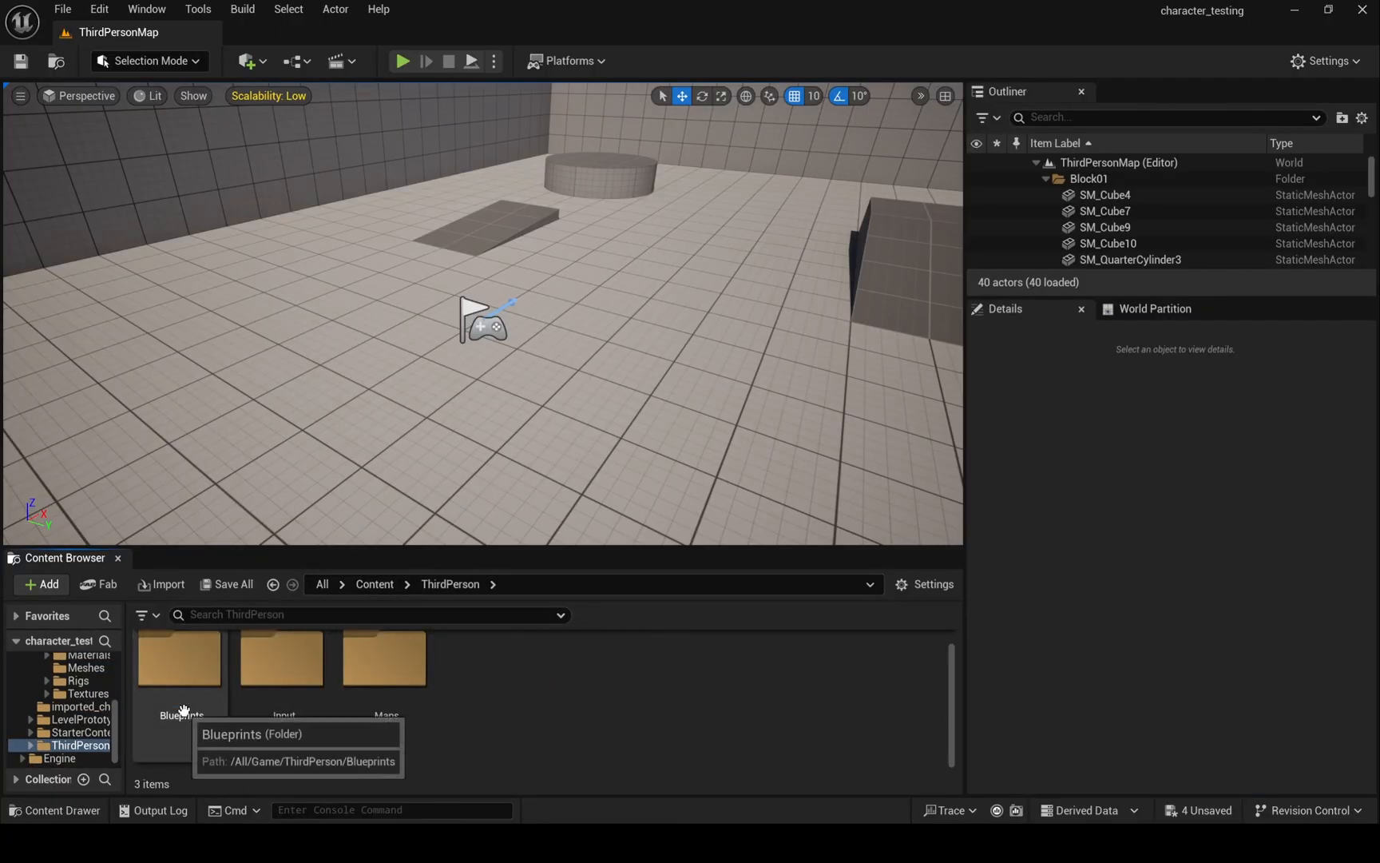
{"action": "double_click", "coordinate": [179, 658]}
{"action": "double_click", "coordinate": [282, 663]}
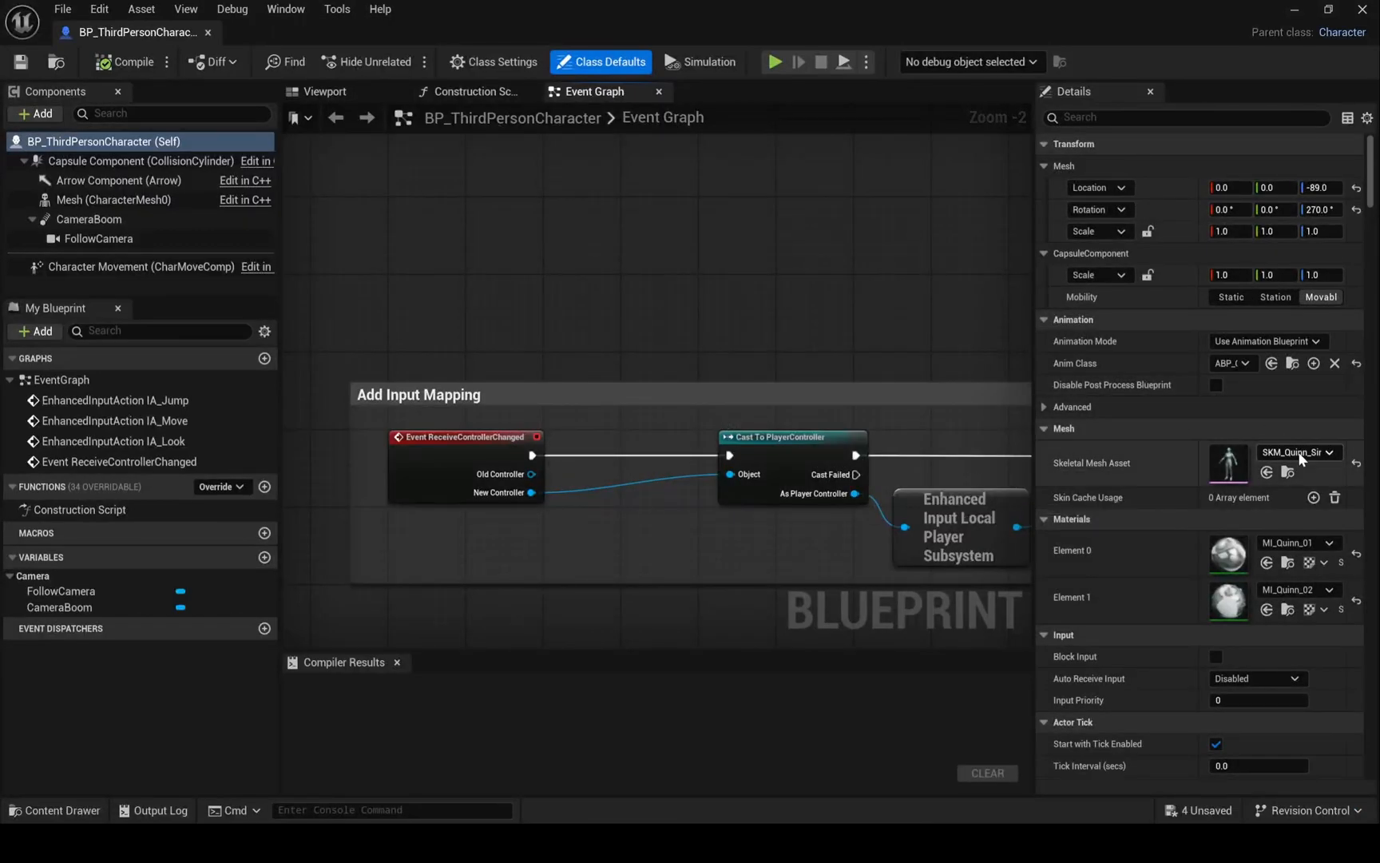
Set the Skeletal Mesh Asset to unreal_main_character, compile, preview, and close the blueprint.
{"action": "left_click", "coordinate": [1299, 452]}
{"action": "left_click", "coordinate": [1274, 399]}
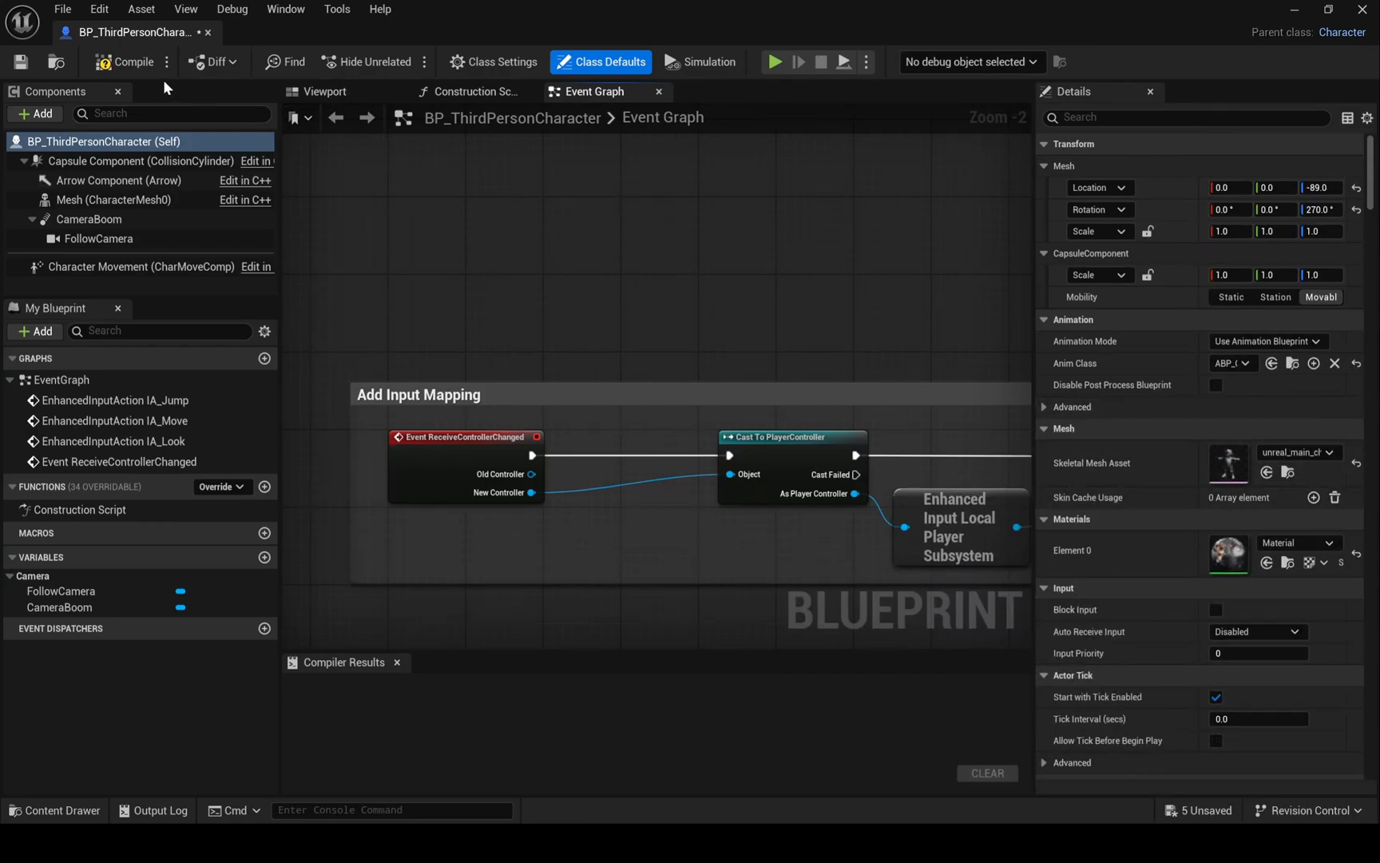
{"action": "left_click", "coordinate": [131, 61]}
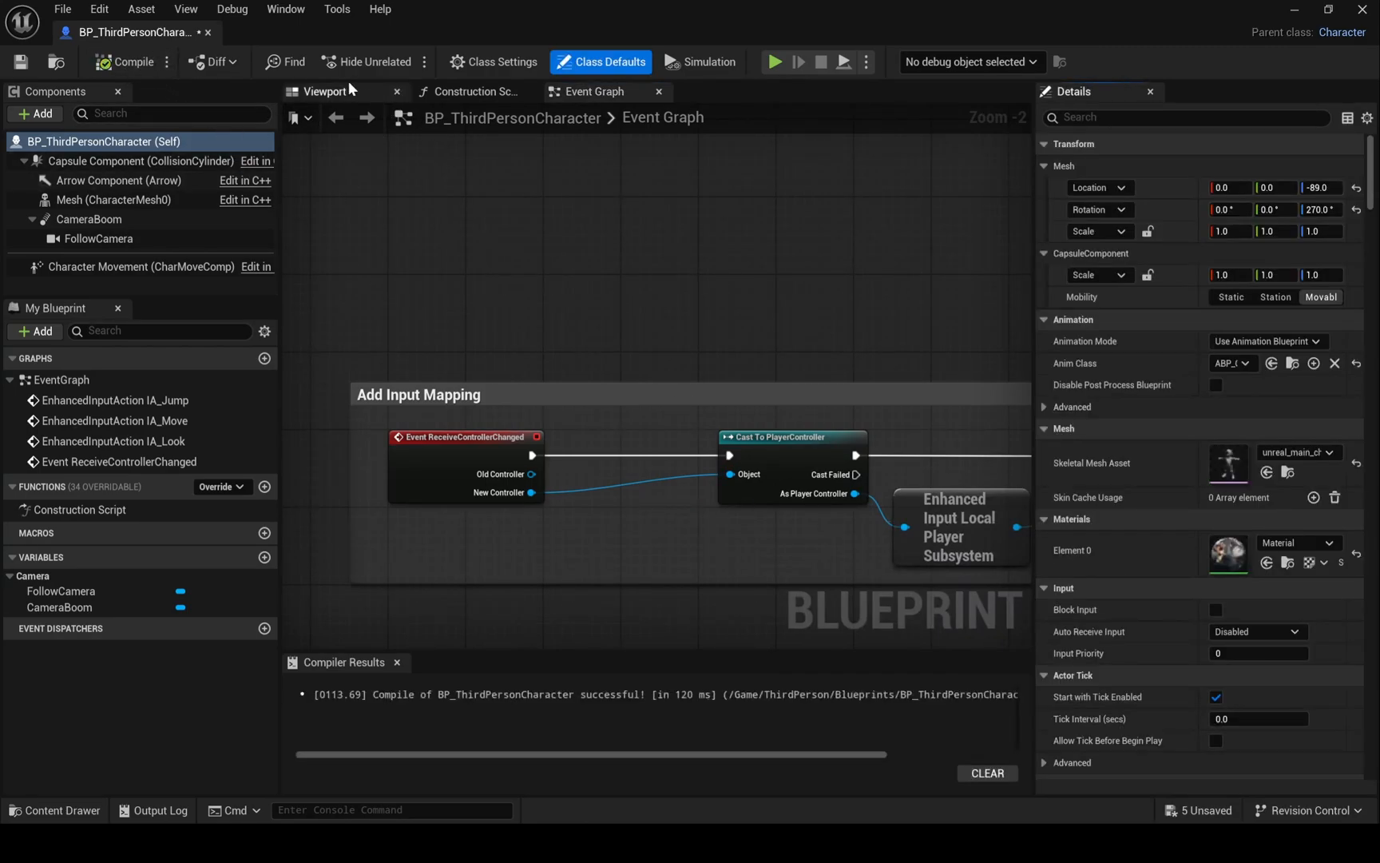
{"action": "left_click", "coordinate": [324, 91]}
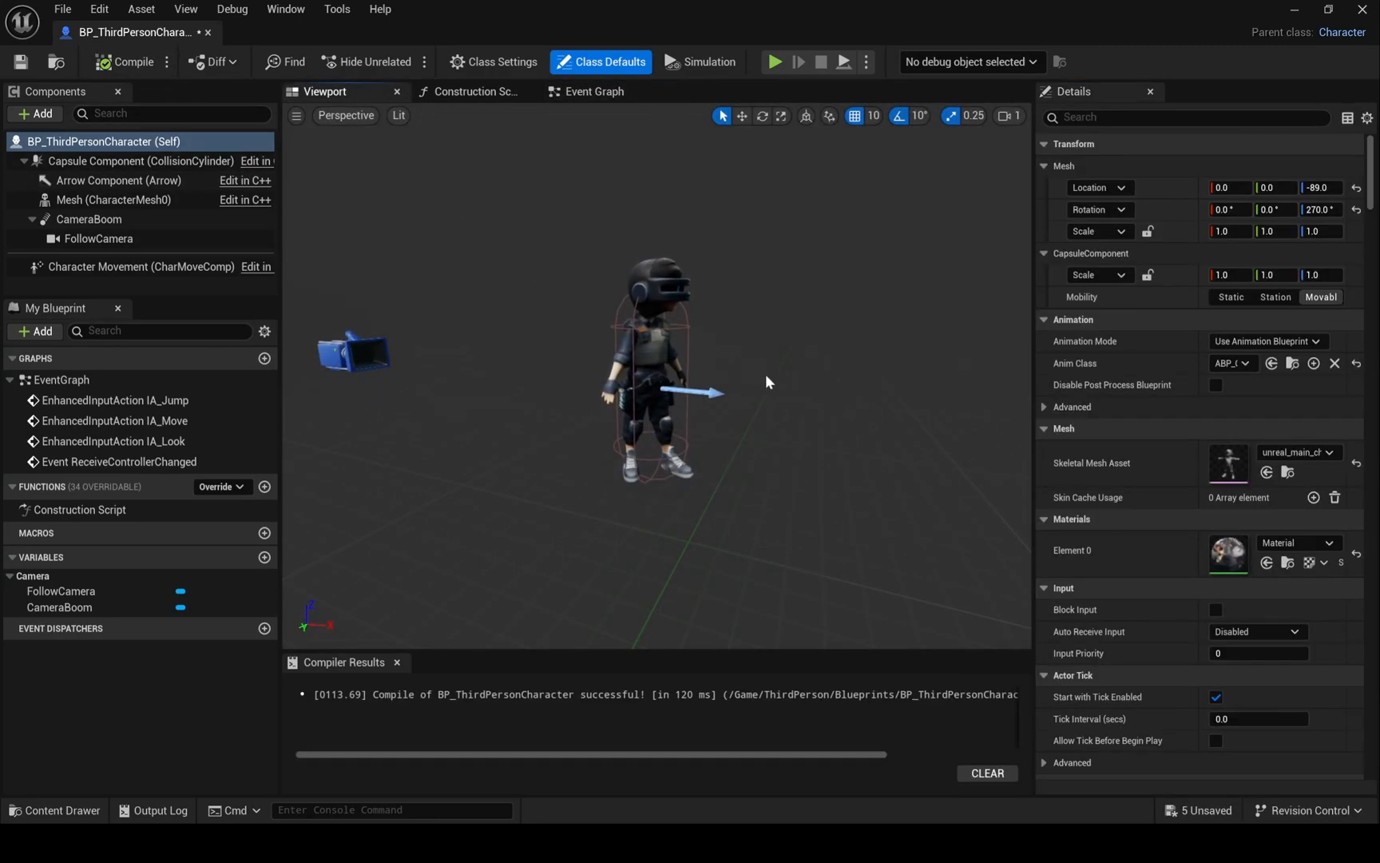
{"action": "mouse_move", "coordinate": [766, 383]}
{"action": "right_mouse_down"}
{"action": "mouse_move", "coordinate": [539, 383]}
{"action": "mouse_move", "coordinate": [647, 382]}
{"action": "right_mouse_up"}
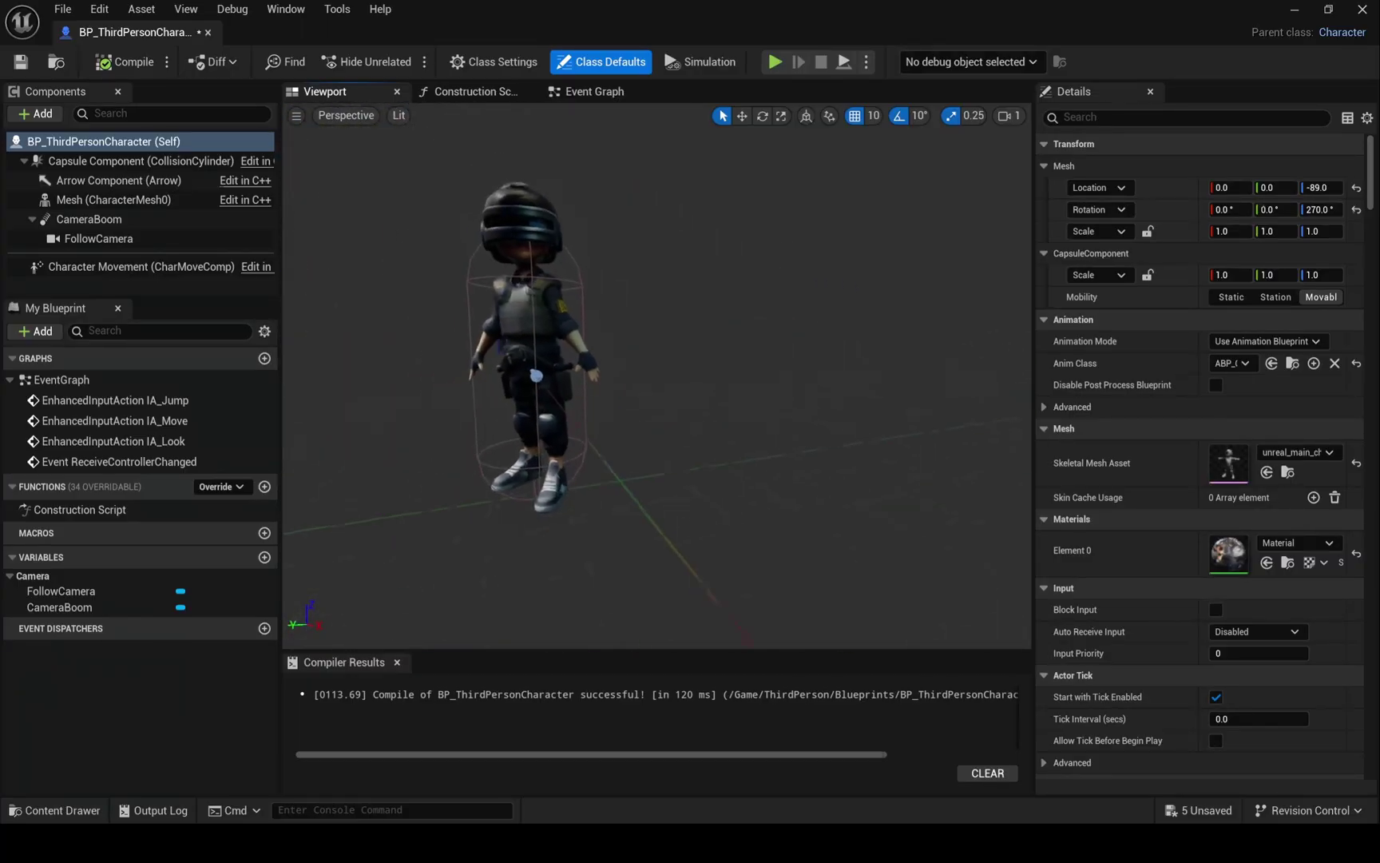
{"action": "left_click", "coordinate": [208, 33]}
Test-play the level, running the hero up the ramp and jumping onto the grey block.
{"action": "left_click", "coordinate": [401, 62]}
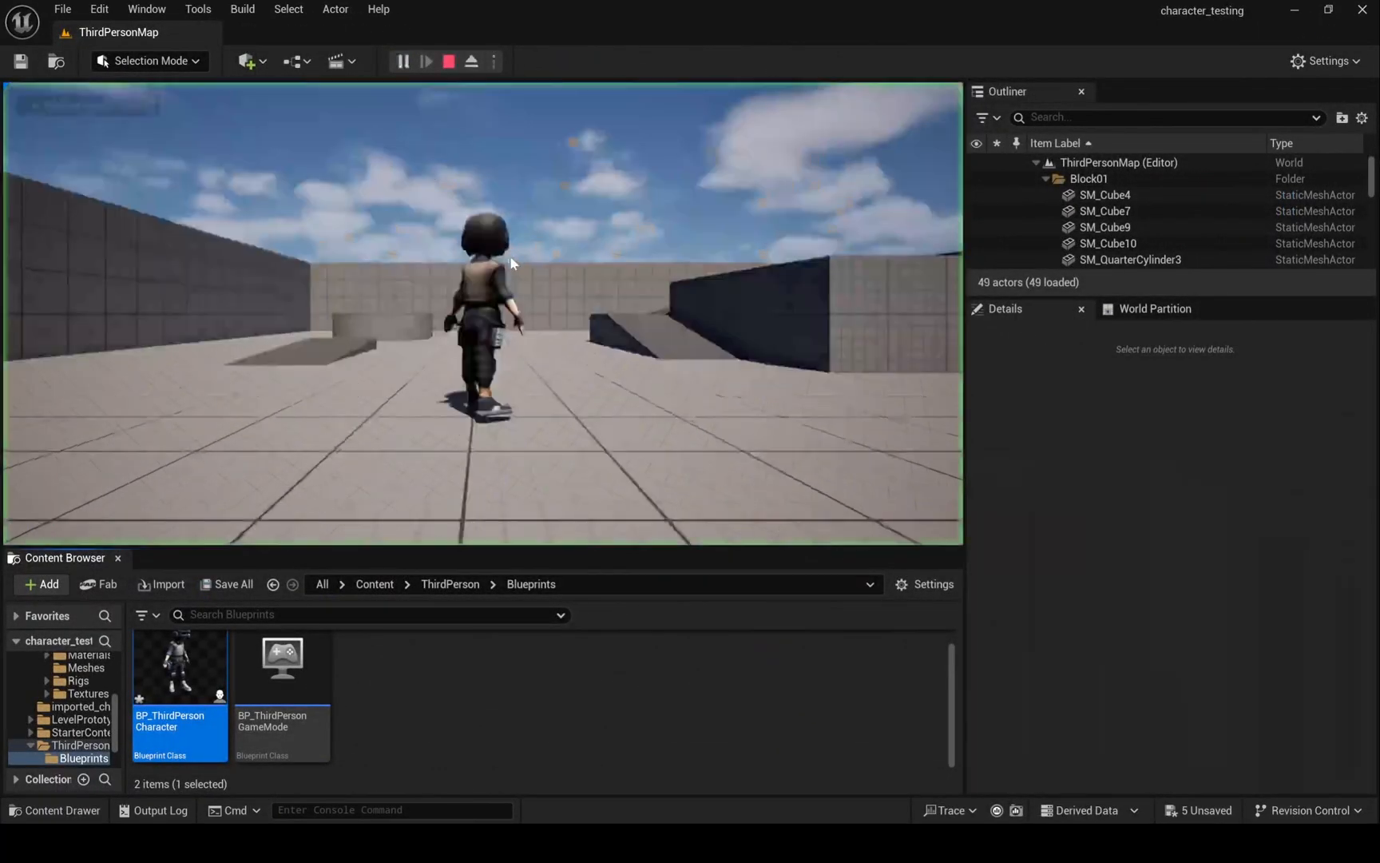
{"action": "key", "text": "w"}
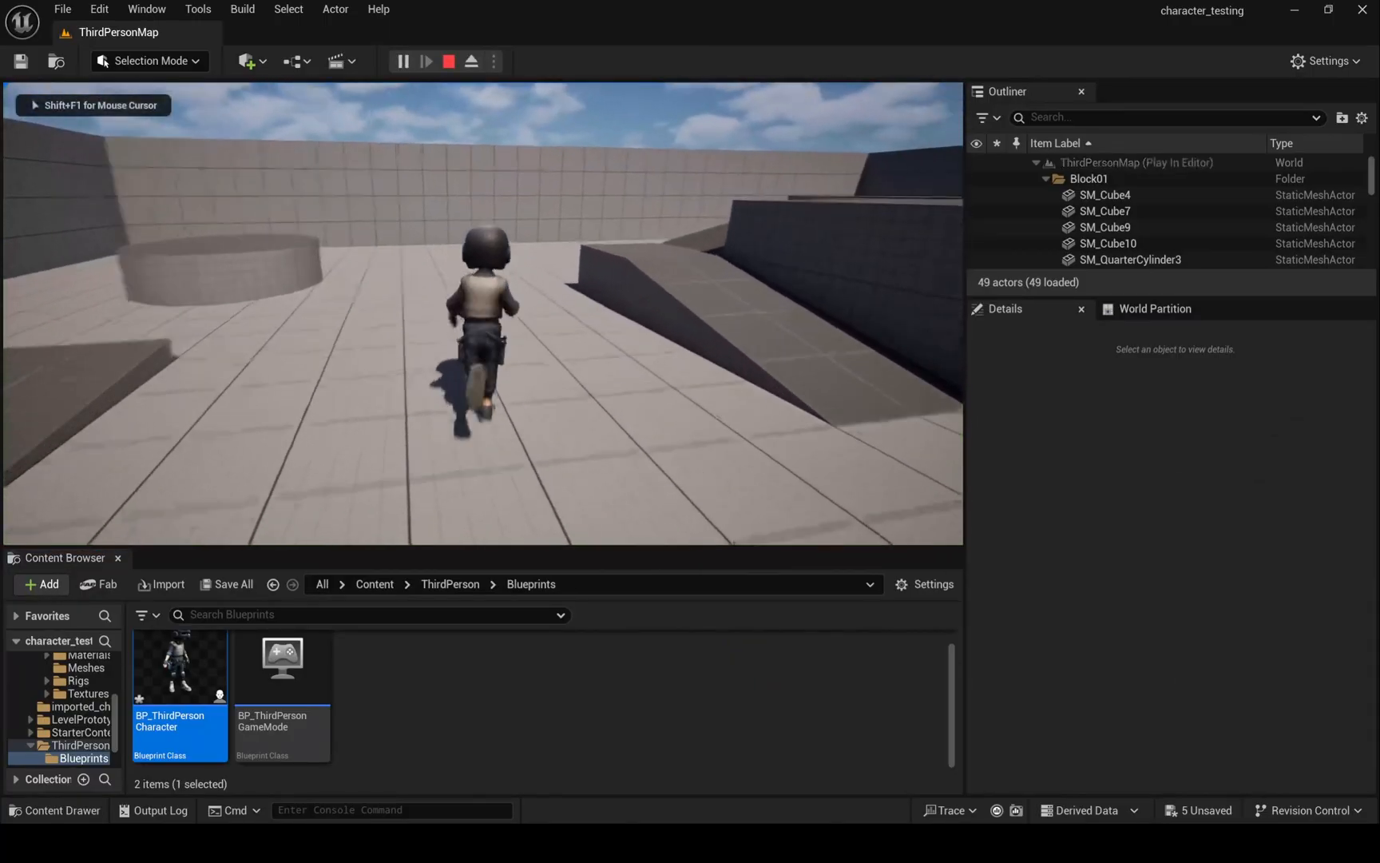
{"action": "key", "text": "w"}
{"action": "key", "text": "w"}
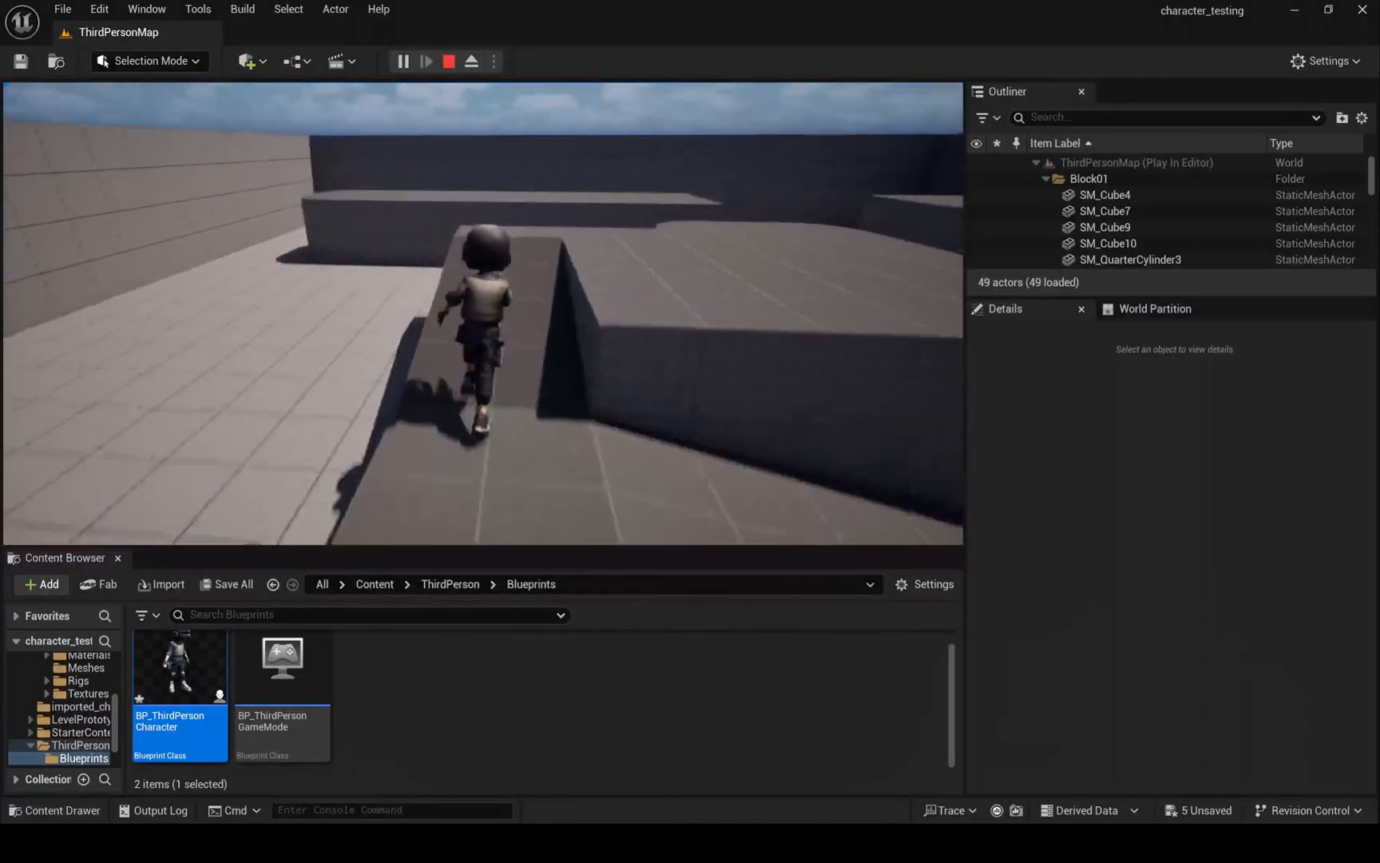
{"action": "key", "text": "w"}
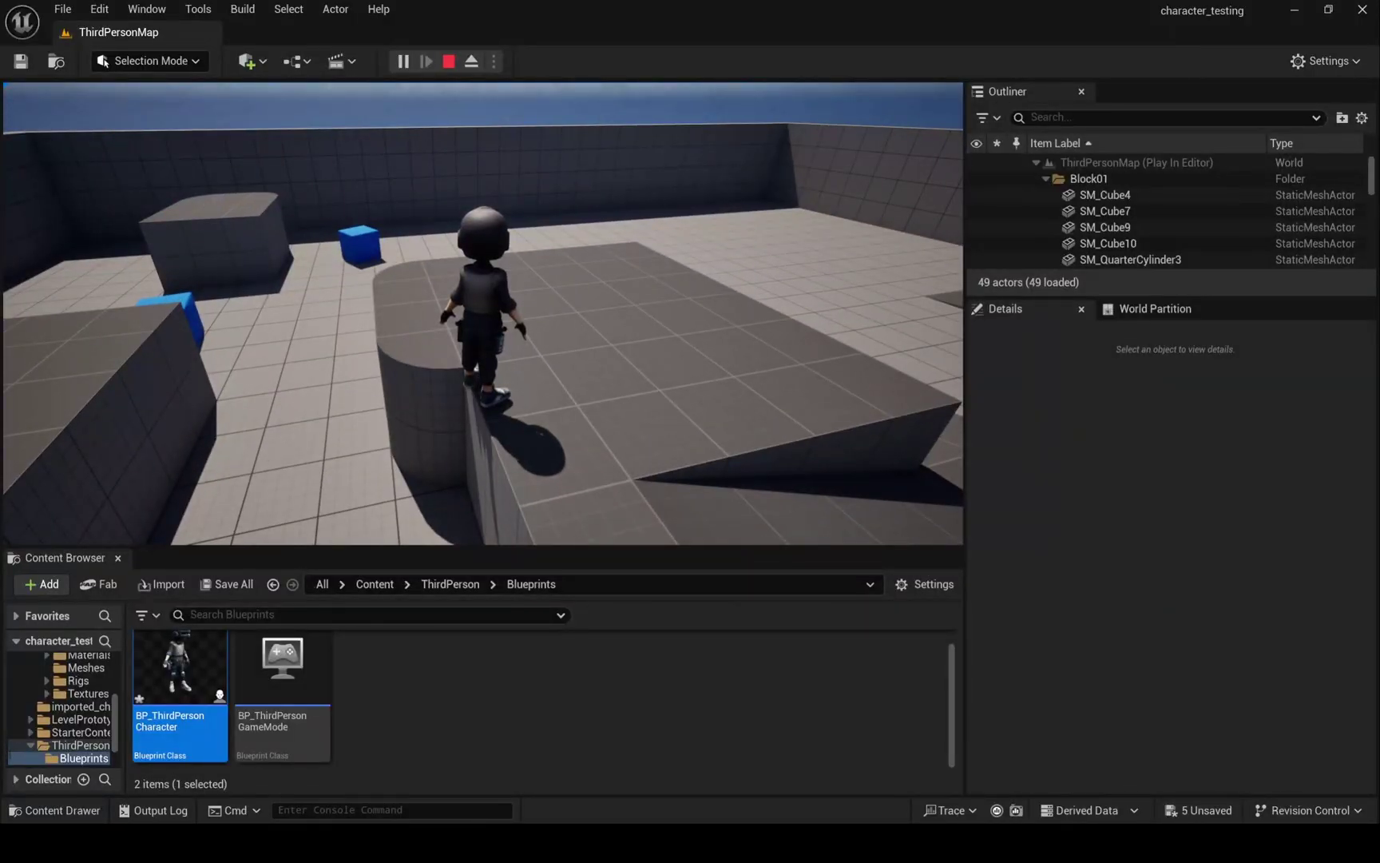
{"action": "key", "text": "w"}
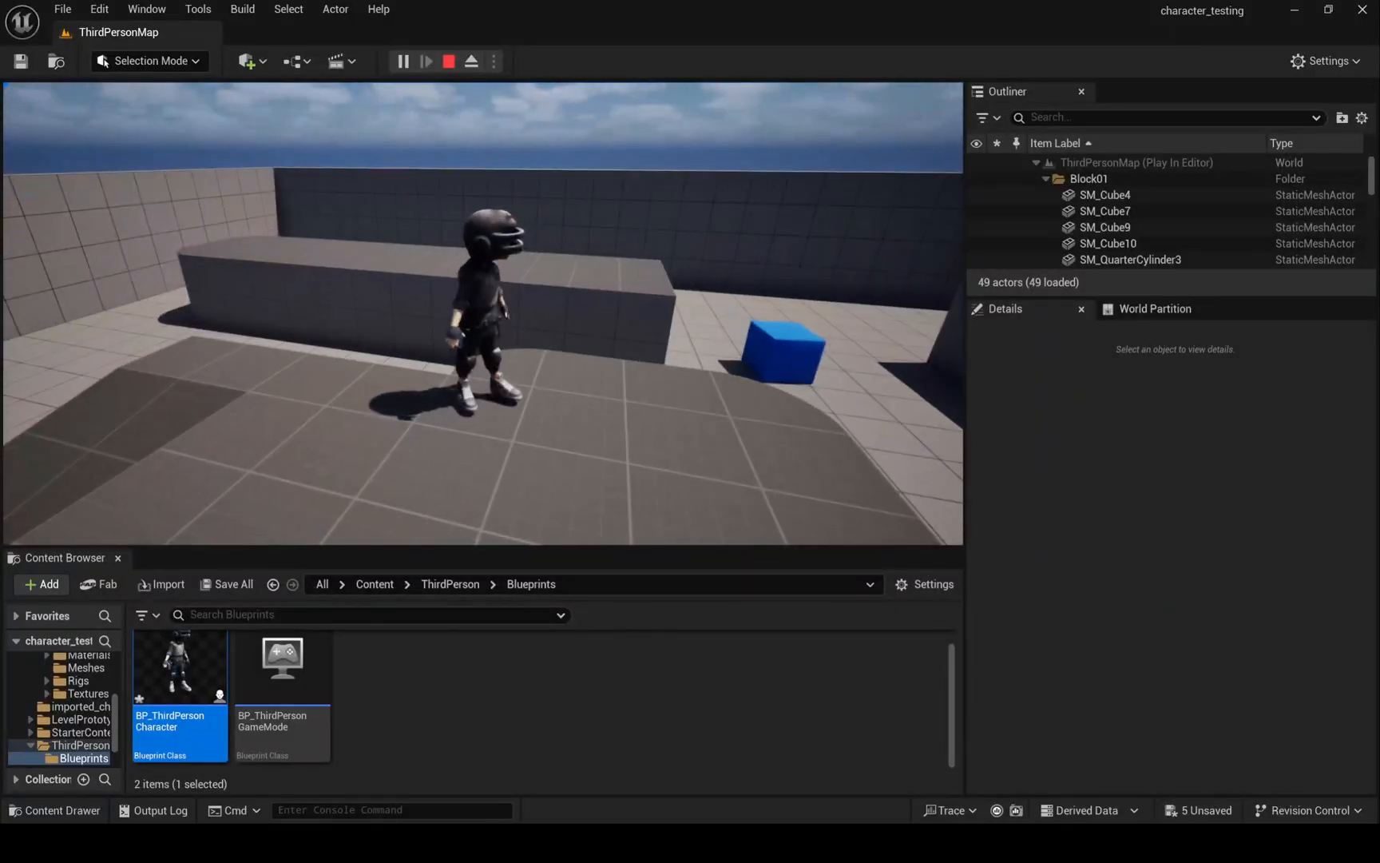
{"action": "key", "text": "w"}
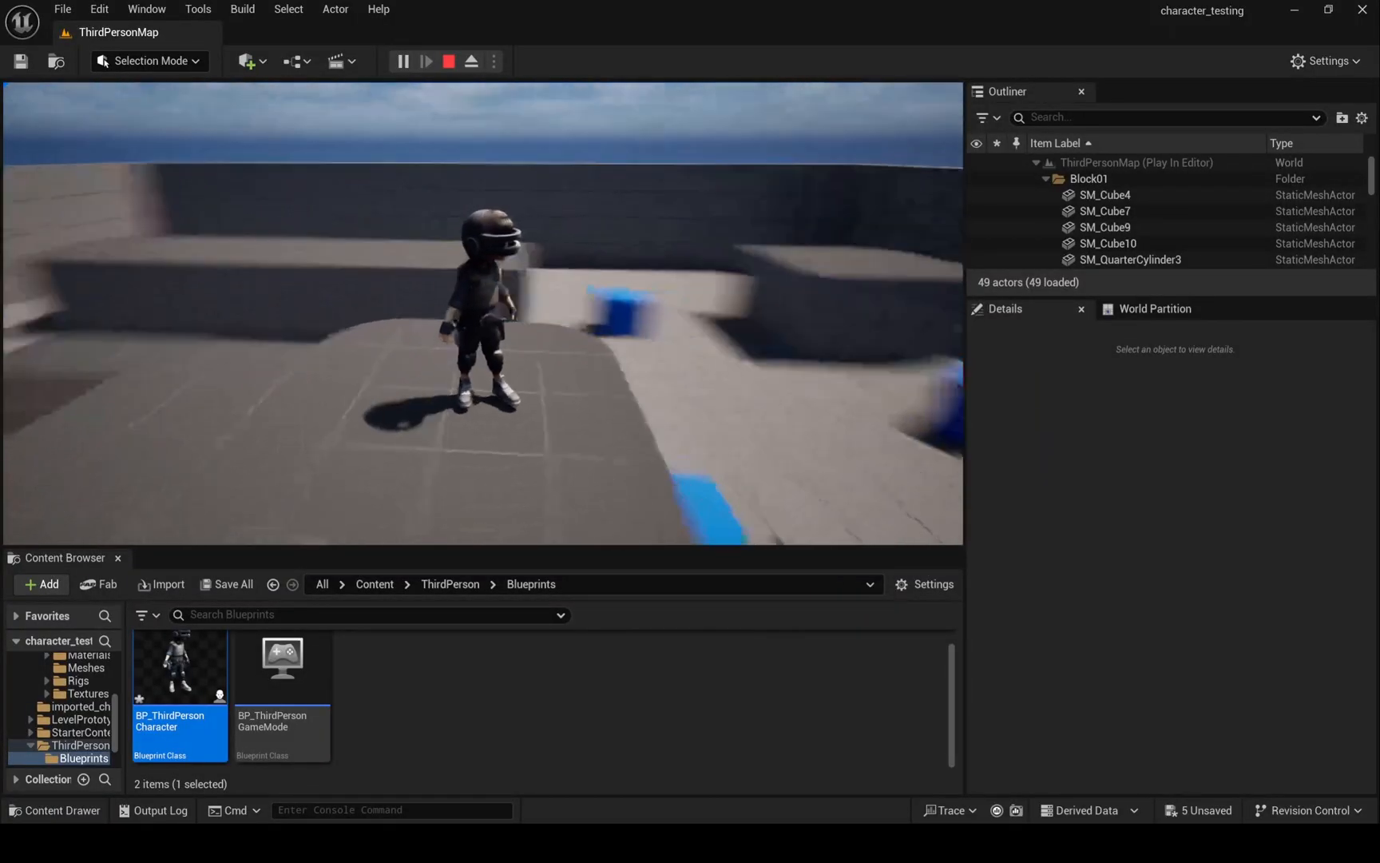
{"action": "key", "text": "space"}
{"action": "key", "text": "w"}
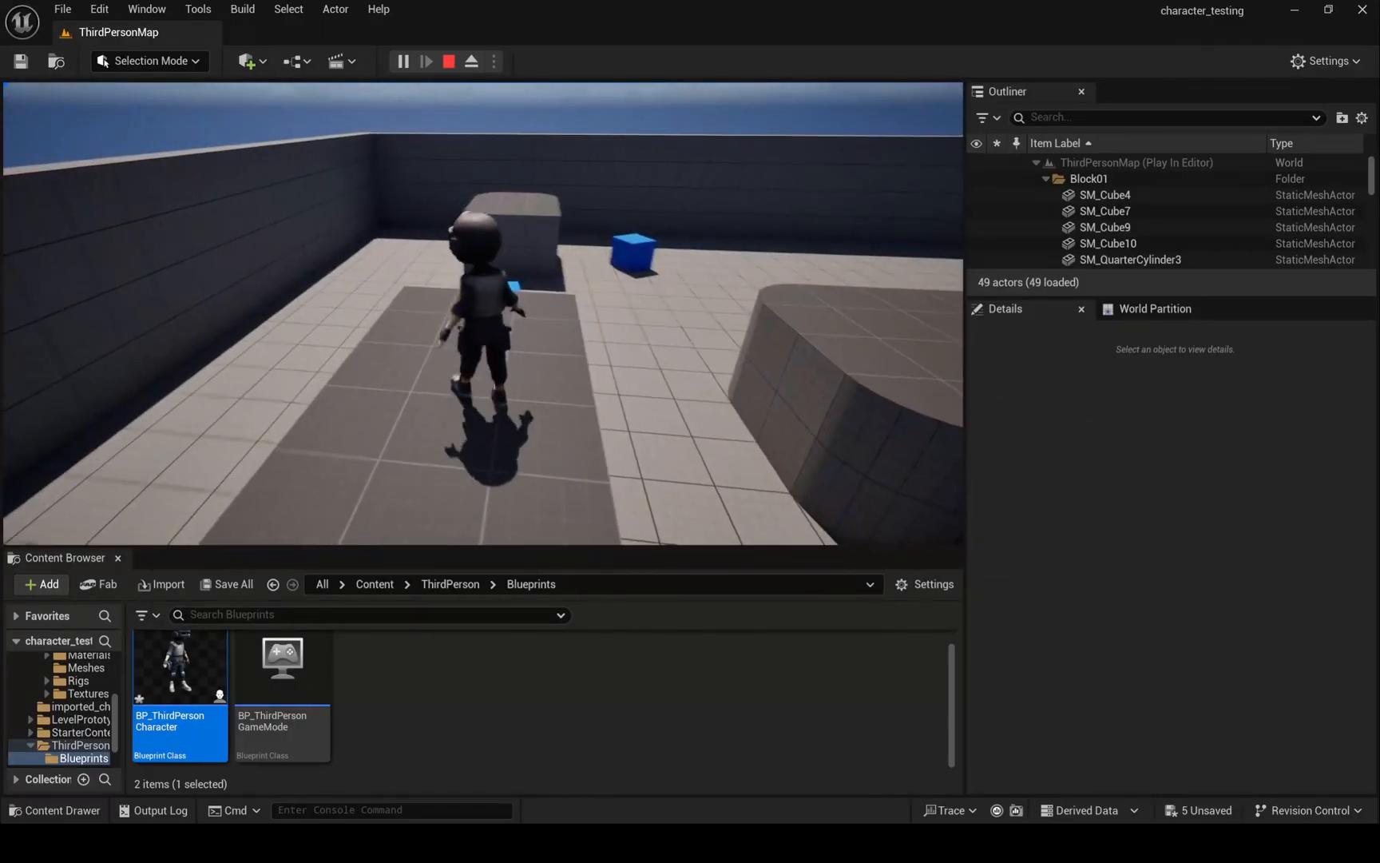
{"action": "key", "text": "space"}
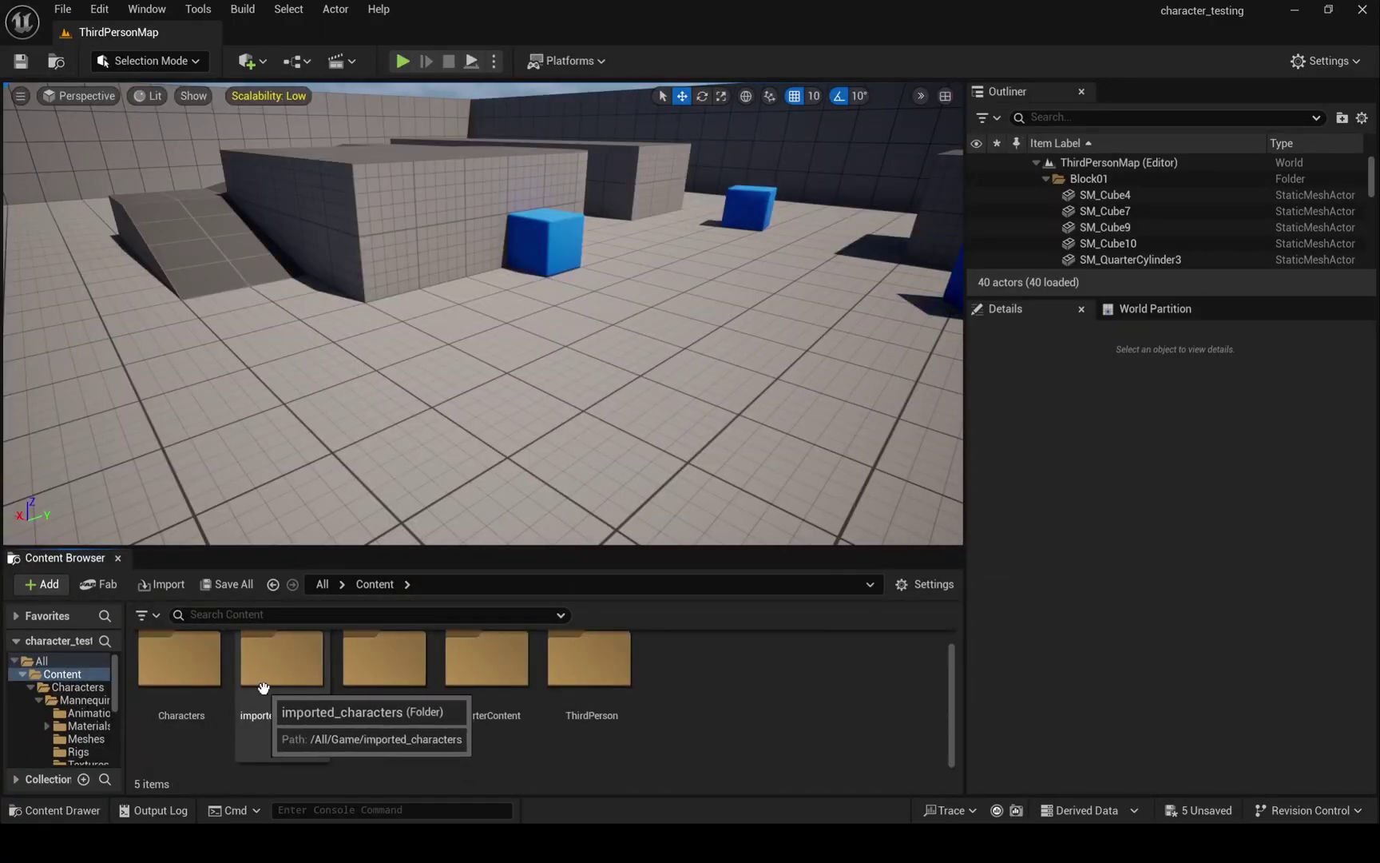
End play and show the imported_characters folder with its material, texture and mesh assets.
{"action": "double_click", "coordinate": [282, 659]}
{"action": "mouse_move", "coordinate": [282, 669]}
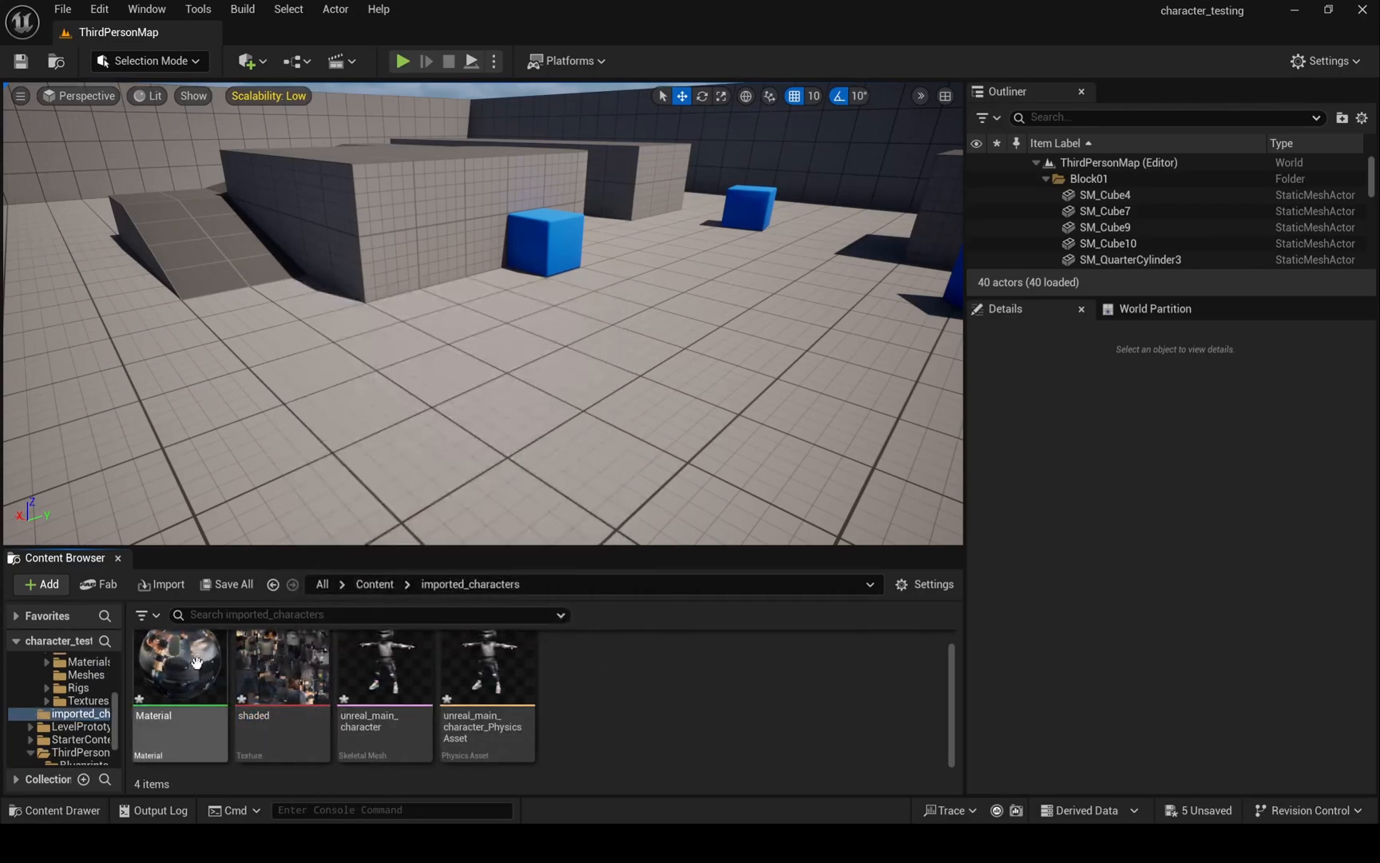
Edit the character's Material, moving the Constant node aside so only the diffuse texture feeds the output.
{"action": "double_click", "coordinate": [180, 690]}
{"action": "scroll", "coordinate": [709, 462], "scroll_direction": "down", "scroll_amount": 3}
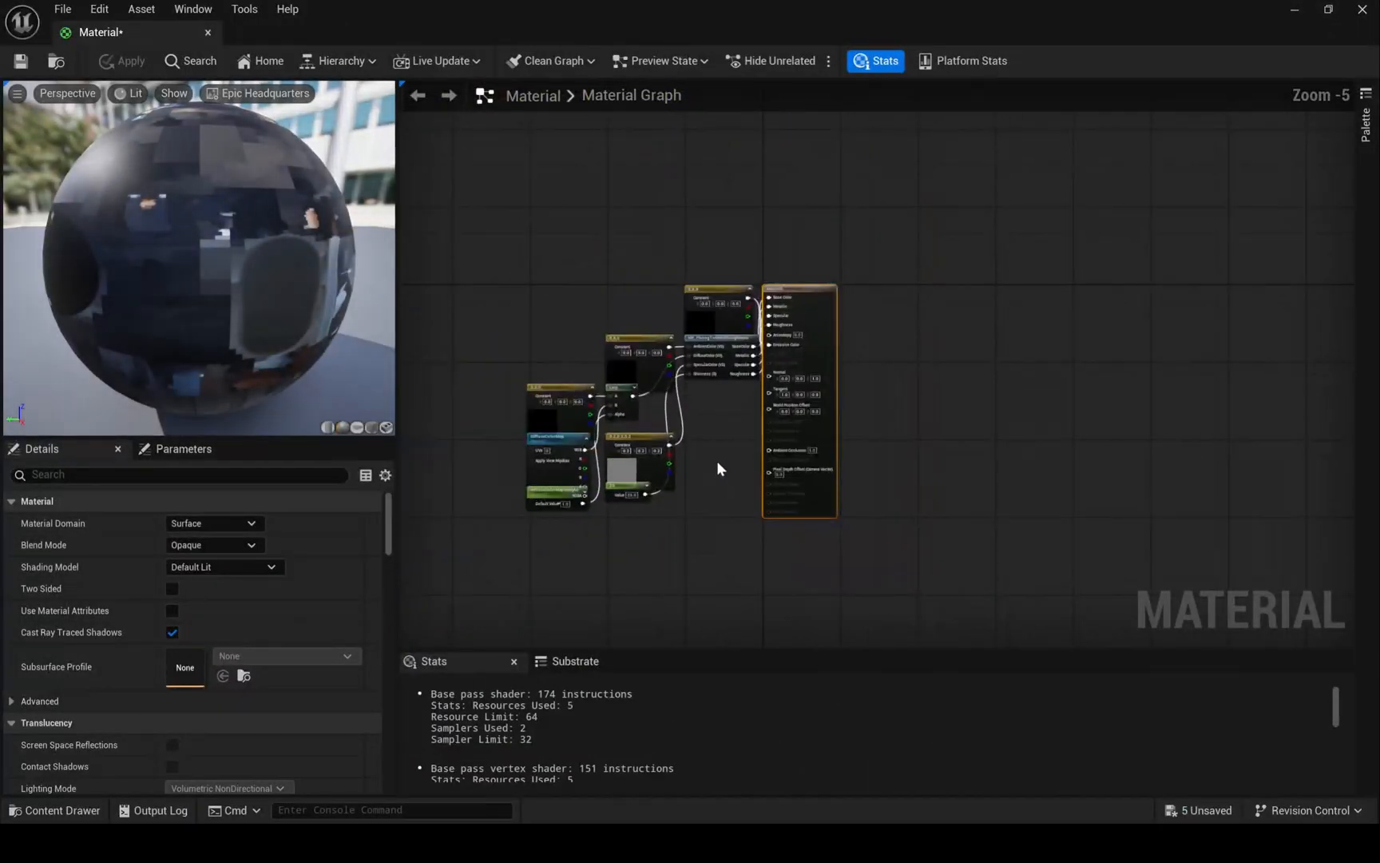
{"action": "scroll", "coordinate": [726, 551], "scroll_direction": "up", "scroll_amount": 4}
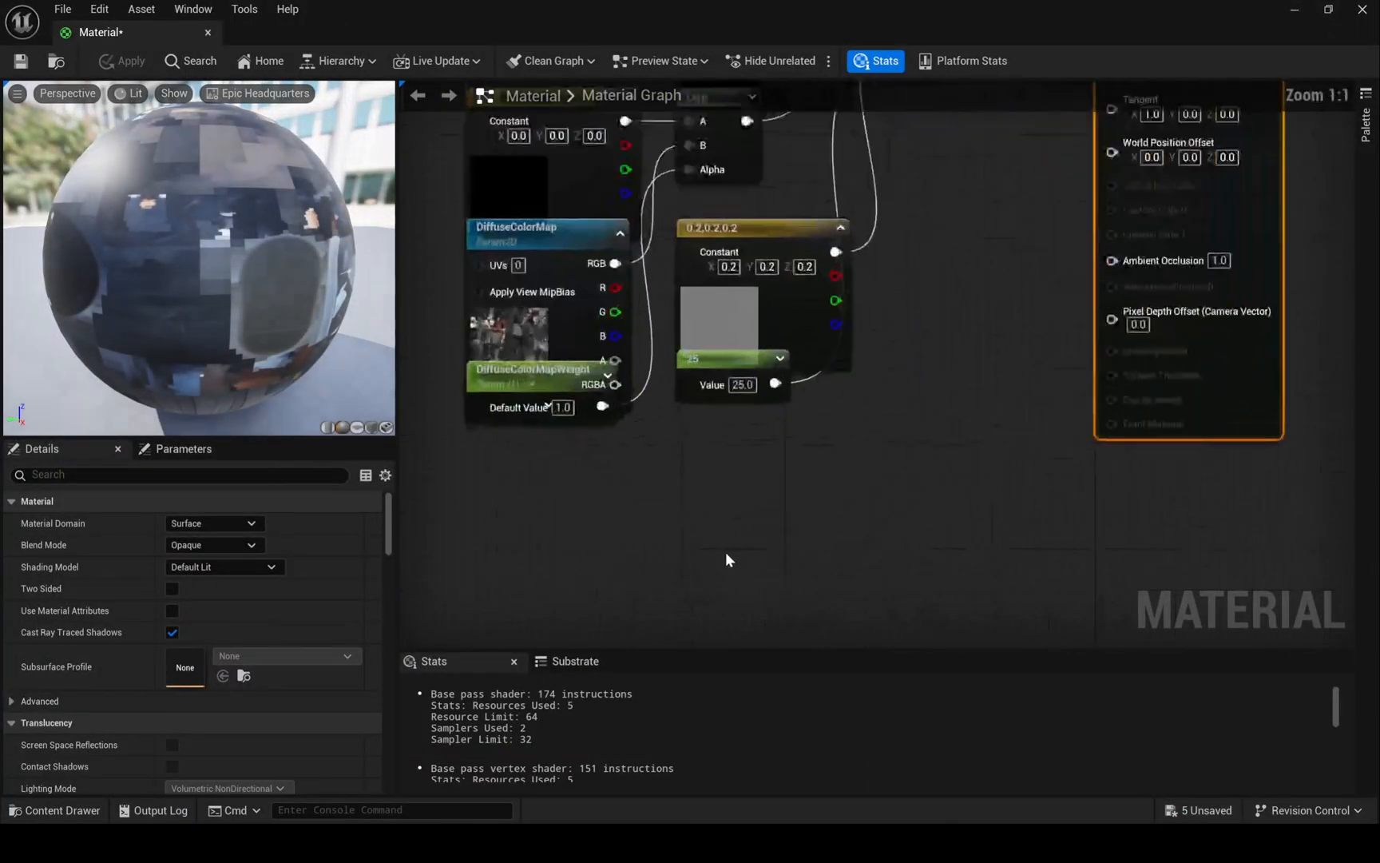
{"action": "scroll", "coordinate": [726, 550], "scroll_direction": "down", "scroll_amount": 2}
{"action": "scroll", "coordinate": [709, 522], "scroll_direction": "down", "scroll_amount": 1}
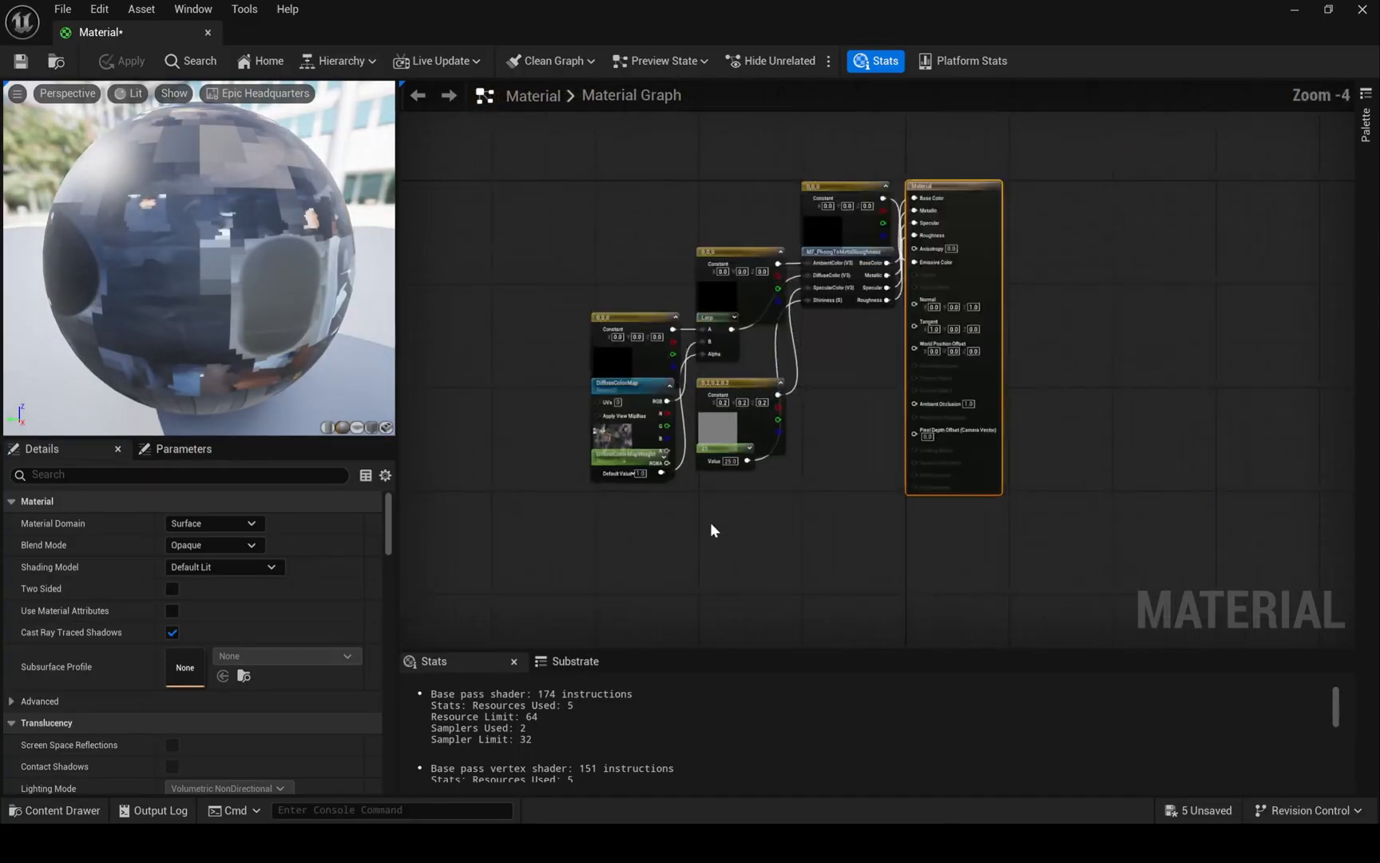
{"action": "left_click", "coordinate": [692, 515]}
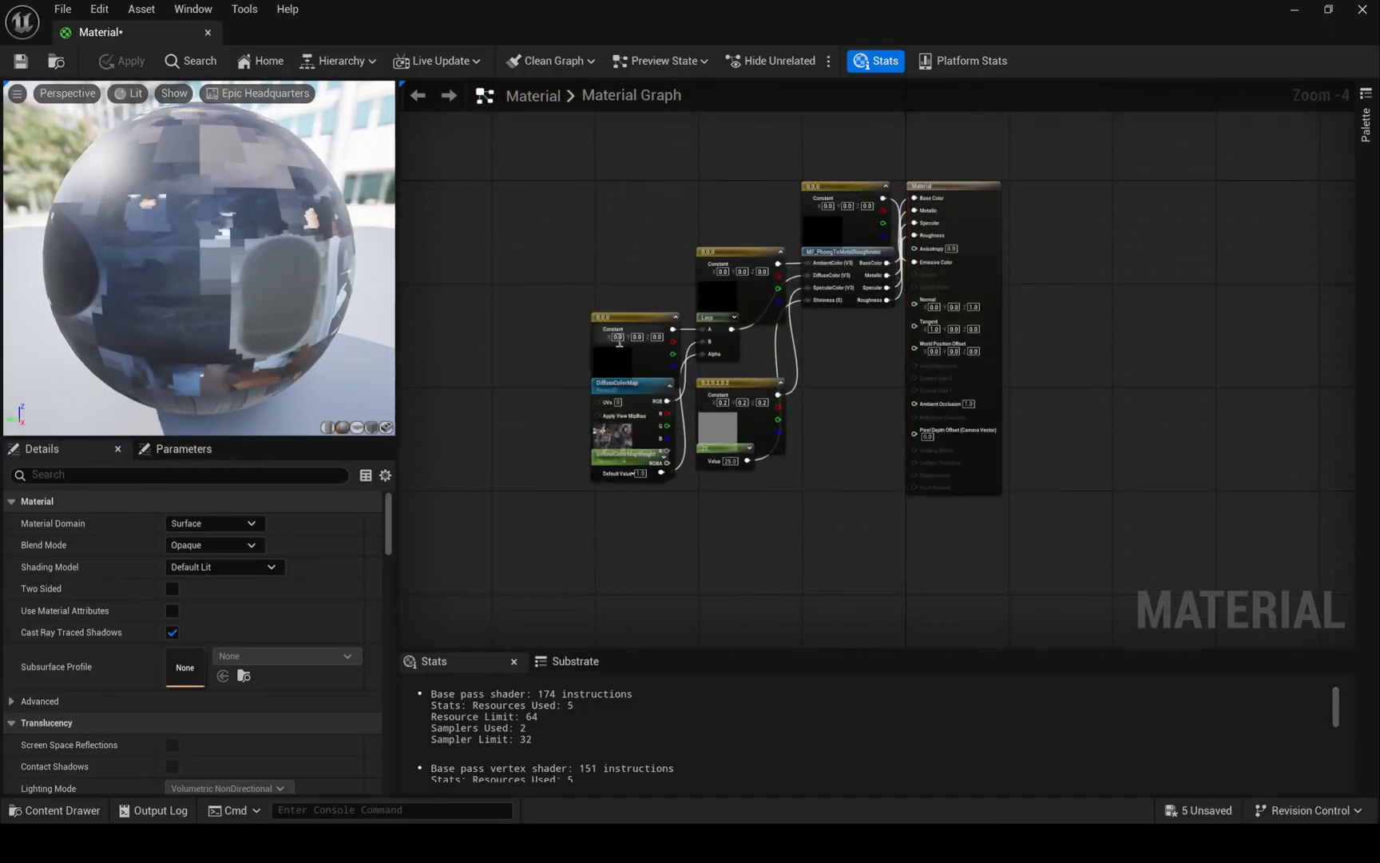
{"action": "left_click_drag", "start_coordinate": [625, 318], "coordinate": [510, 246]}
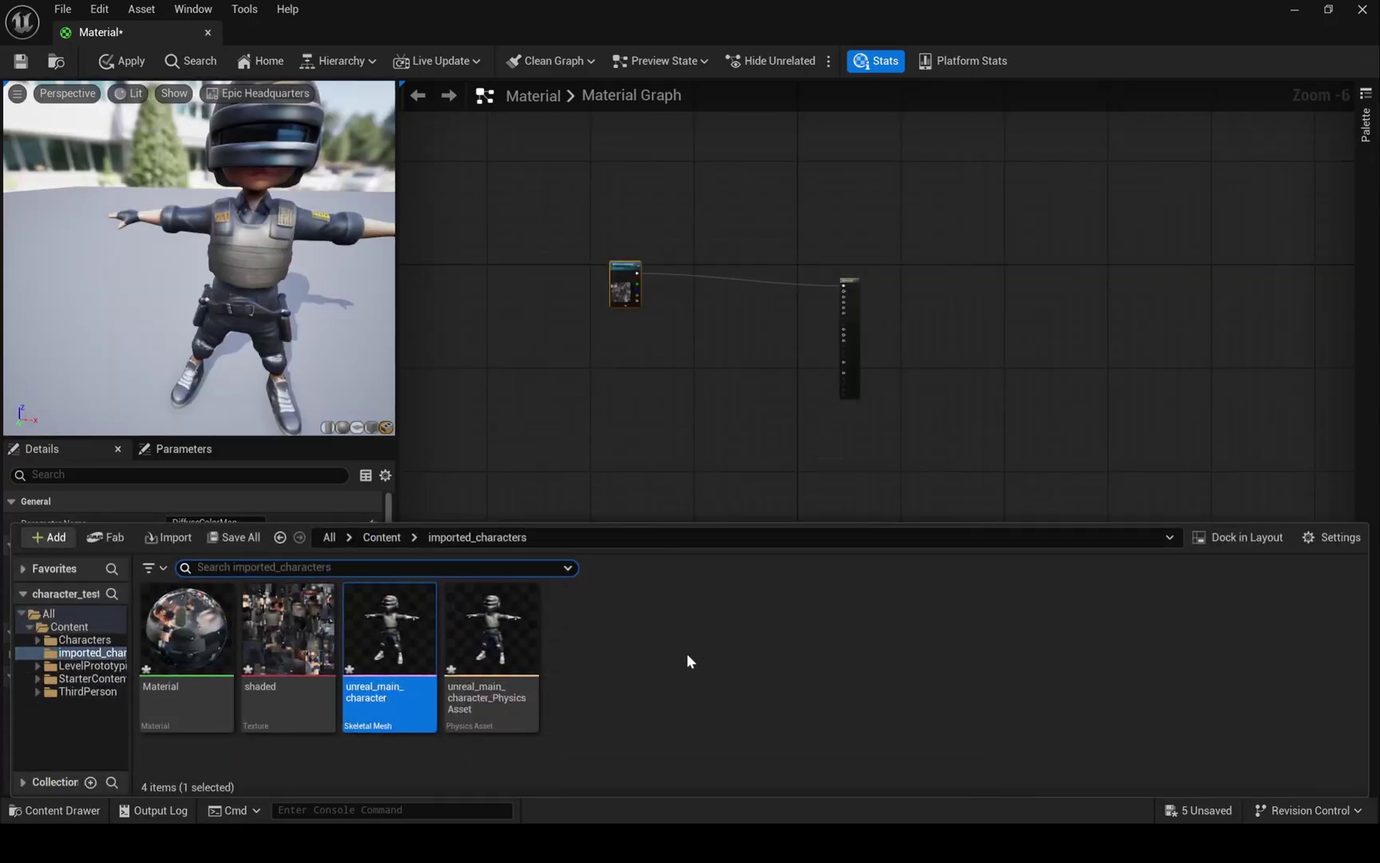
{"action": "left_click", "coordinate": [686, 653]}
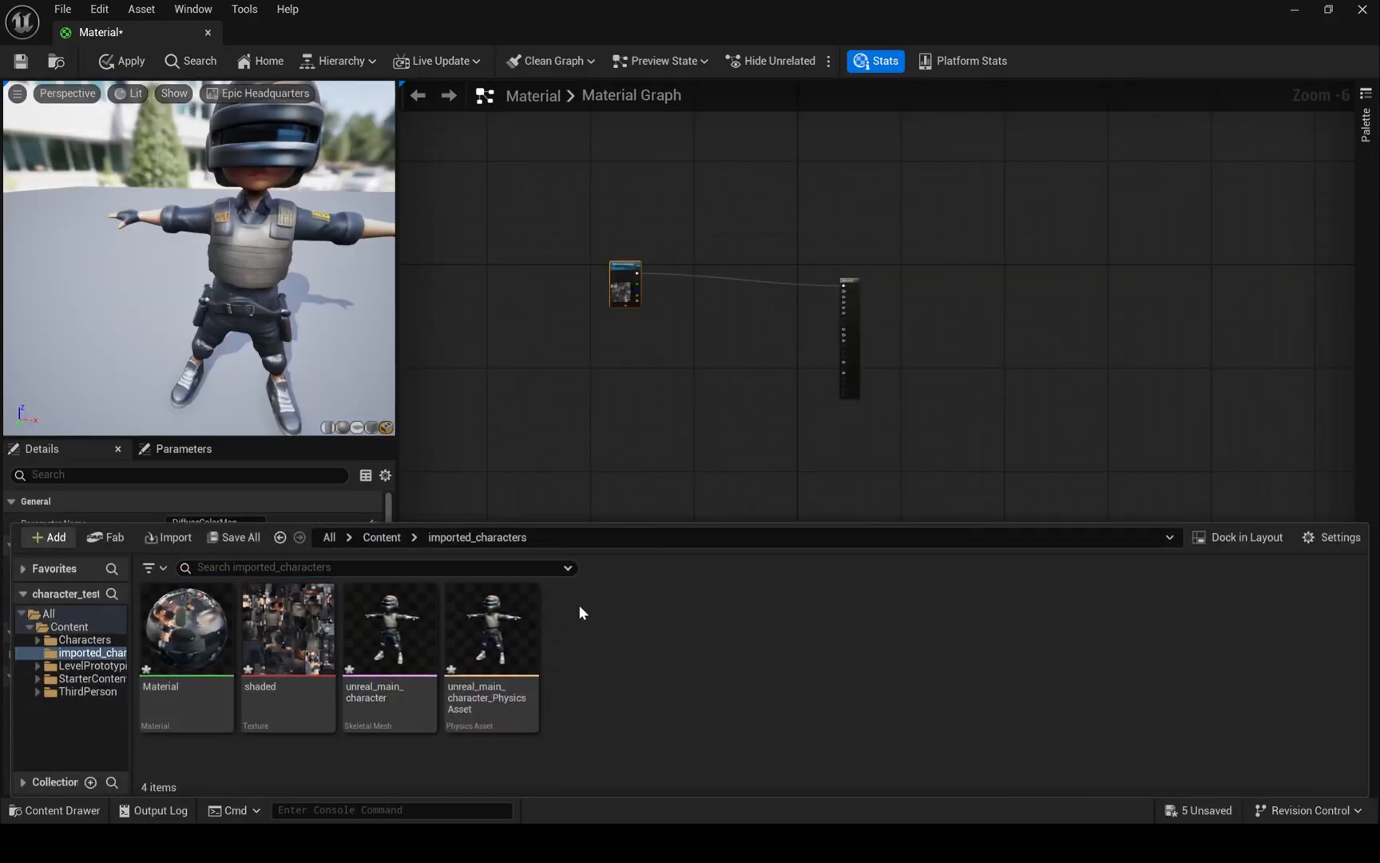
Import texture_metallic, texture_normal and texture_roughness from the Pbr folder into imported_characters.
{"action": "right_click", "coordinate": [633, 611]}
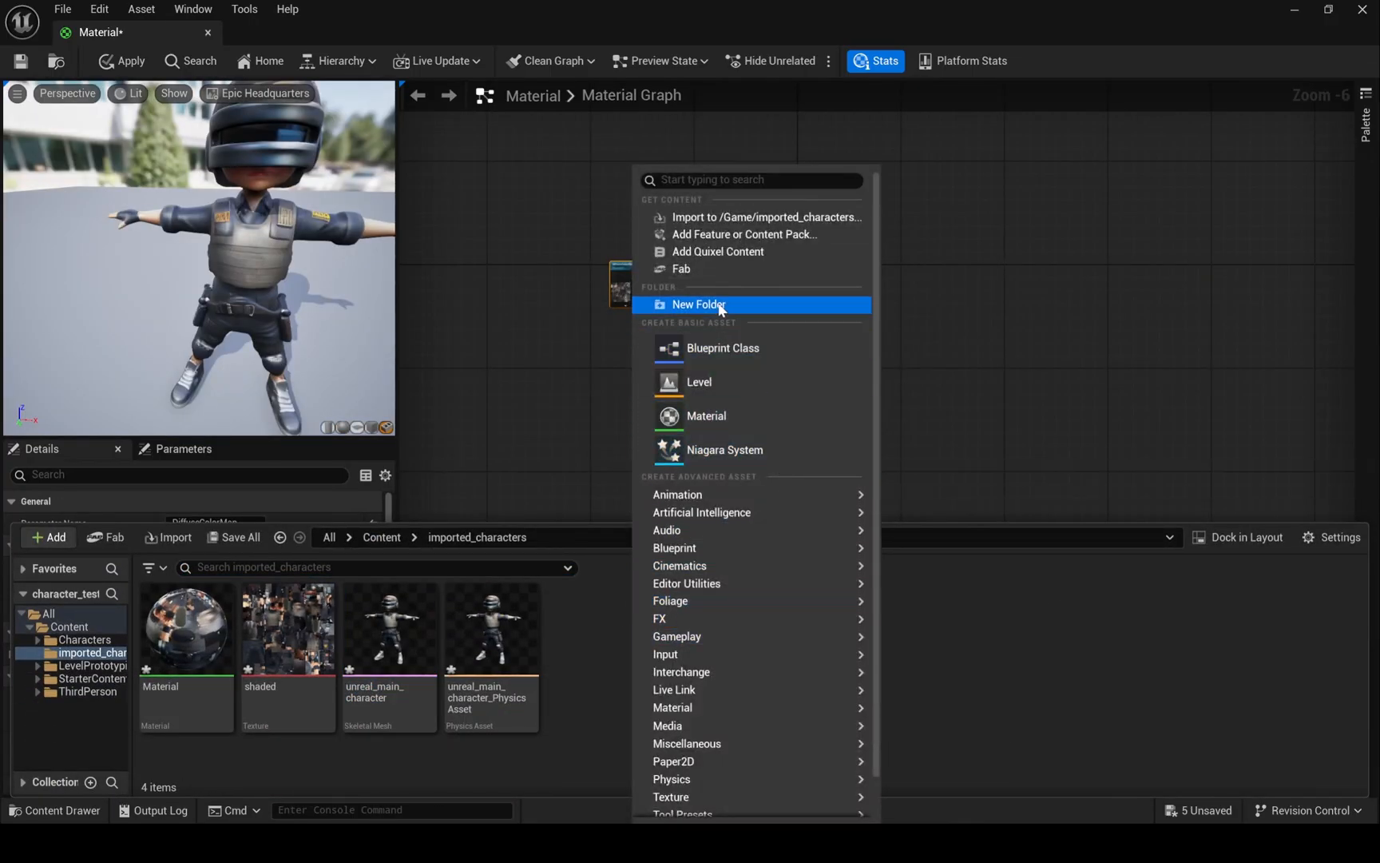
{"action": "left_click", "coordinate": [734, 217]}
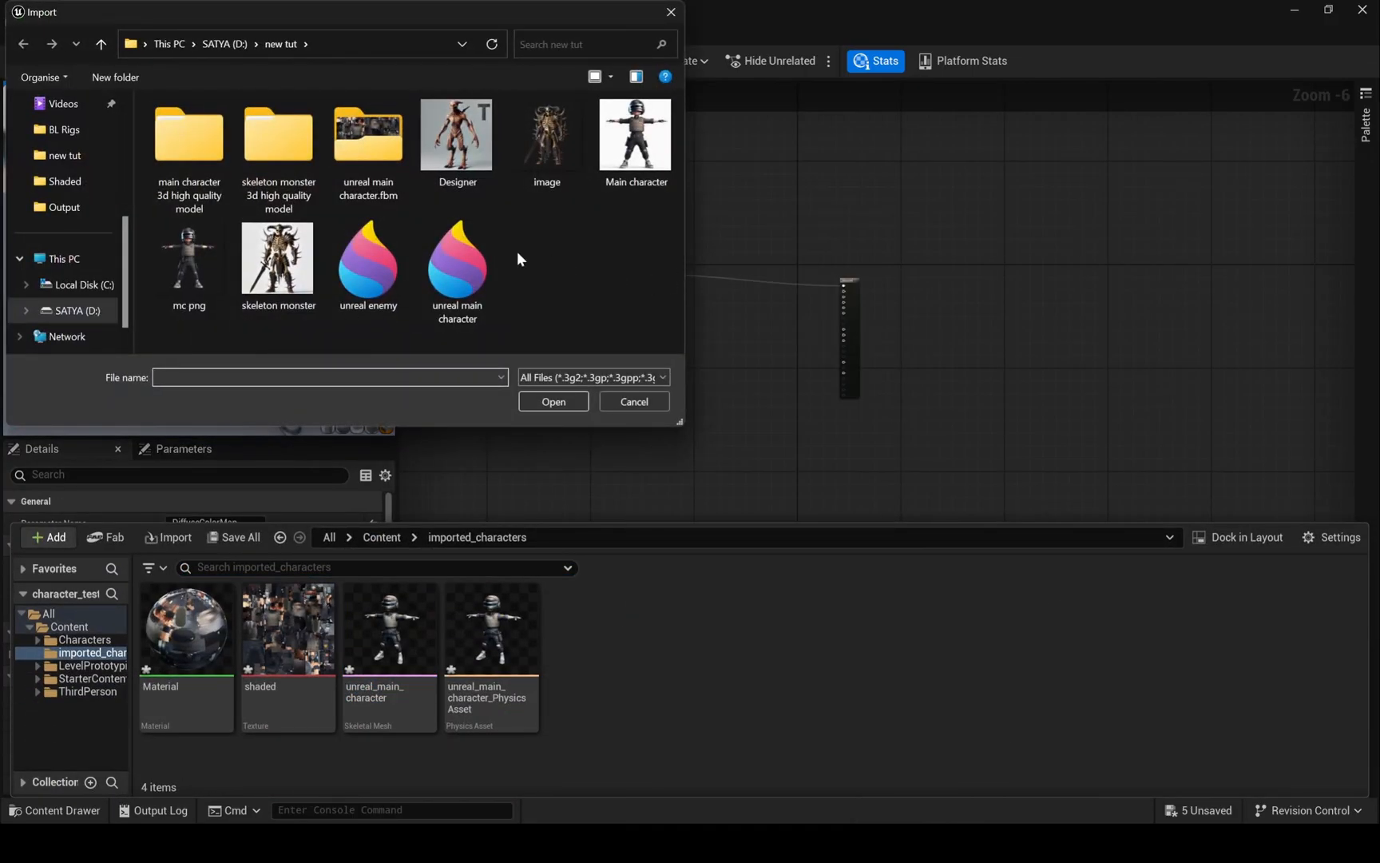
{"action": "double_click", "coordinate": [191, 151]}
{"action": "double_click", "coordinate": [198, 149]}
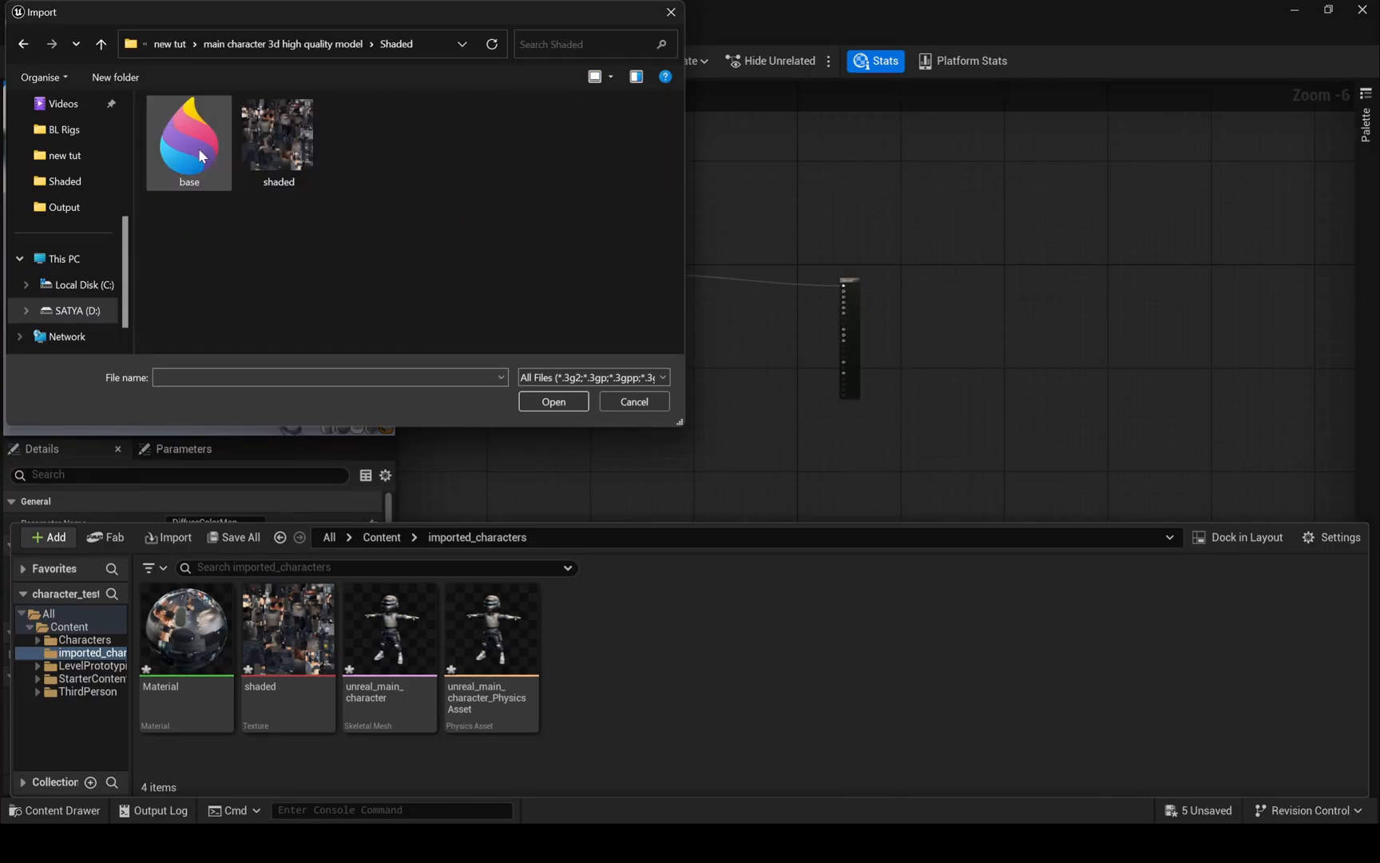
{"action": "left_click", "coordinate": [283, 45]}
{"action": "double_click", "coordinate": [211, 130]}
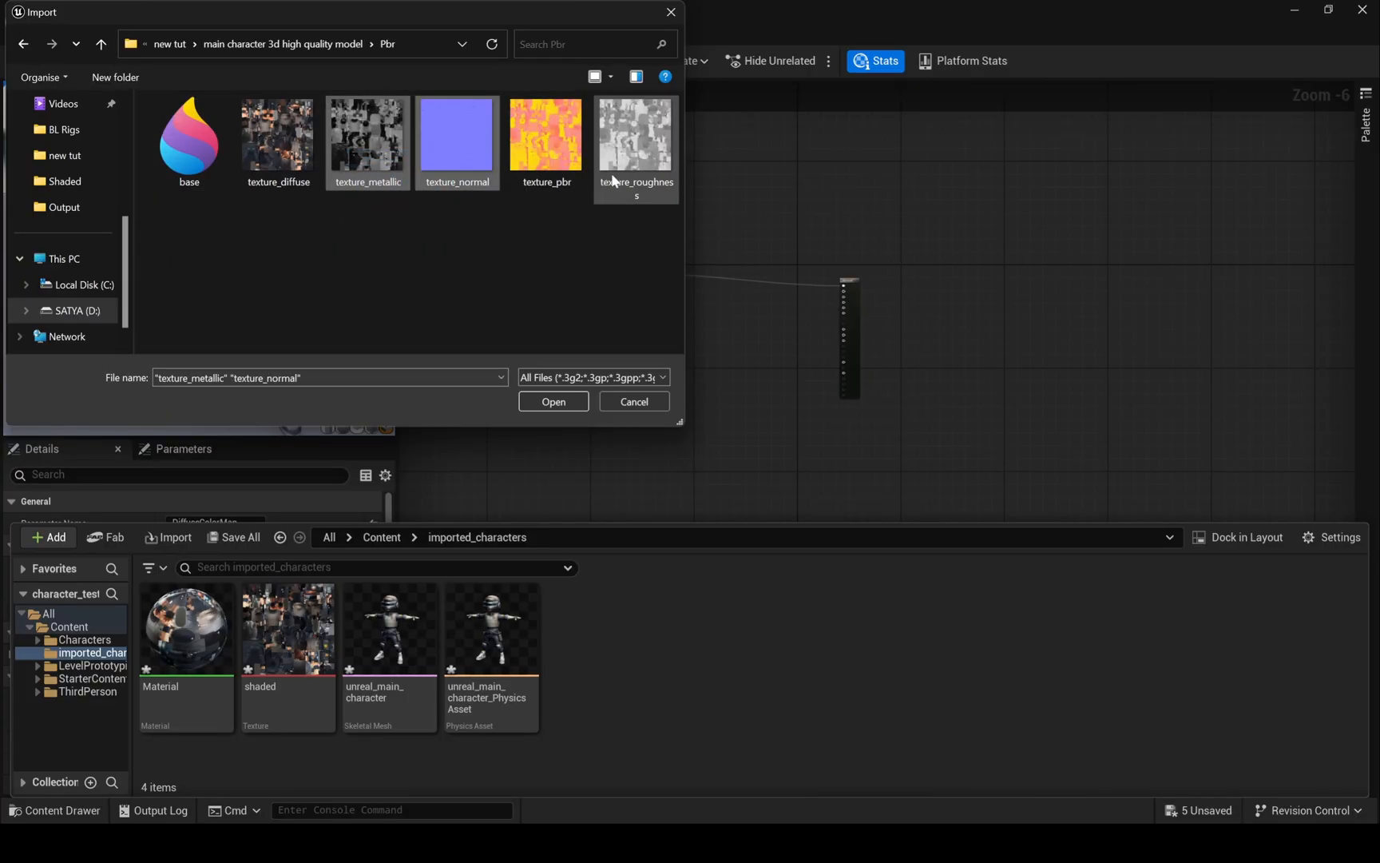
{"action": "left_click", "coordinate": [554, 401]}
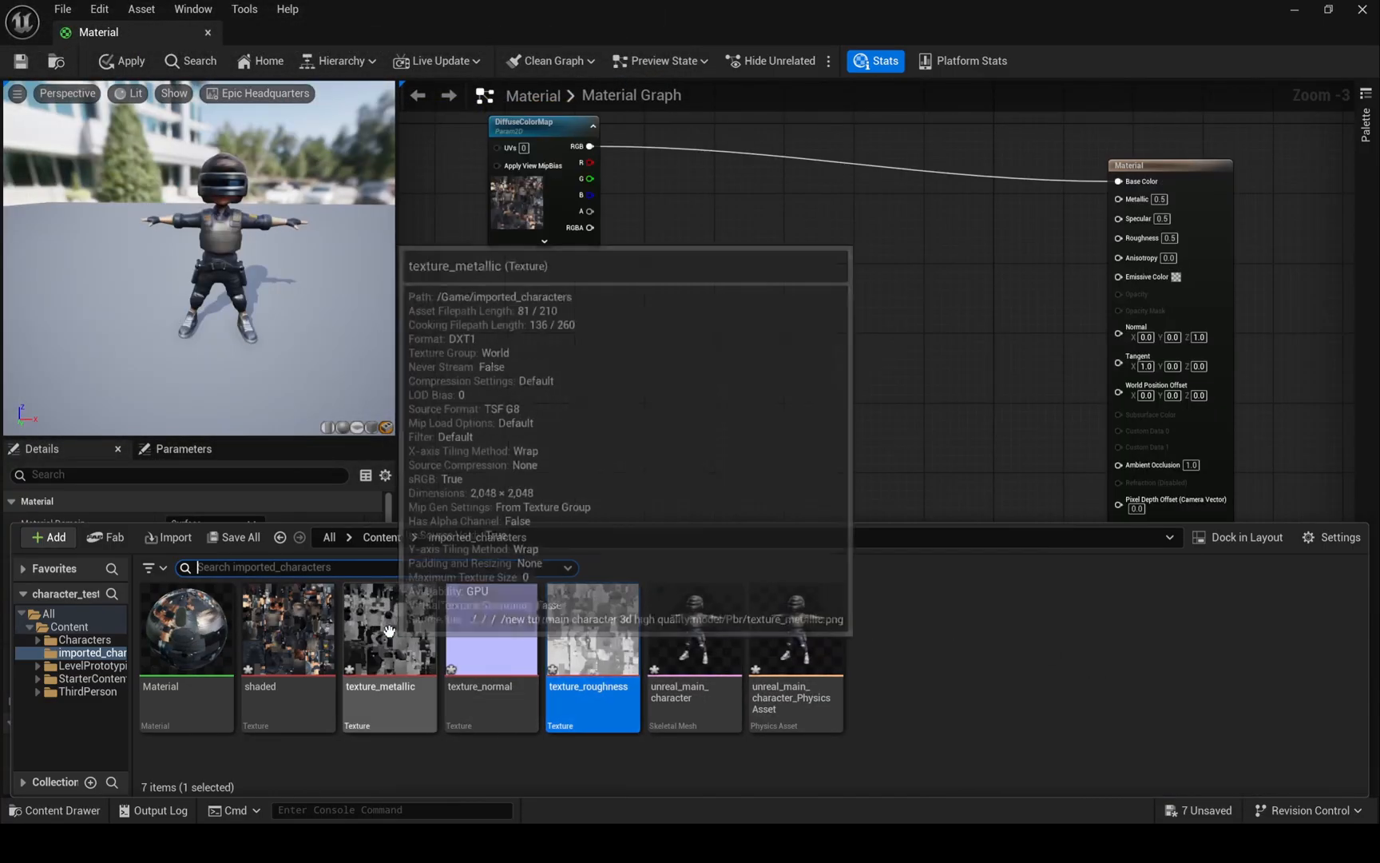
Add the maps as texture nodes in the graph and wire the roughness map to Roughness.
{"action": "mouse_move", "coordinate": [682, 324]}
{"action": "left_mouse_down"}
{"action": "mouse_move", "coordinate": [858, 246]}
{"action": "mouse_move", "coordinate": [1089, 236]}
{"action": "left_mouse_up"}
{"action": "mouse_move", "coordinate": [709, 355]}
{"action": "left_mouse_down"}
{"action": "mouse_move", "coordinate": [831, 428]}
{"action": "mouse_move", "coordinate": [1118, 199]}
{"action": "left_mouse_up"}
Wire the normal map into Normal, apply the material and close the editor.
{"action": "left_click", "coordinate": [711, 337]}
{"action": "left_click_drag", "start_coordinate": [760, 353], "coordinate": [1119, 324]}
{"action": "left_click", "coordinate": [121, 60]}
{"action": "left_click", "coordinate": [209, 32]}
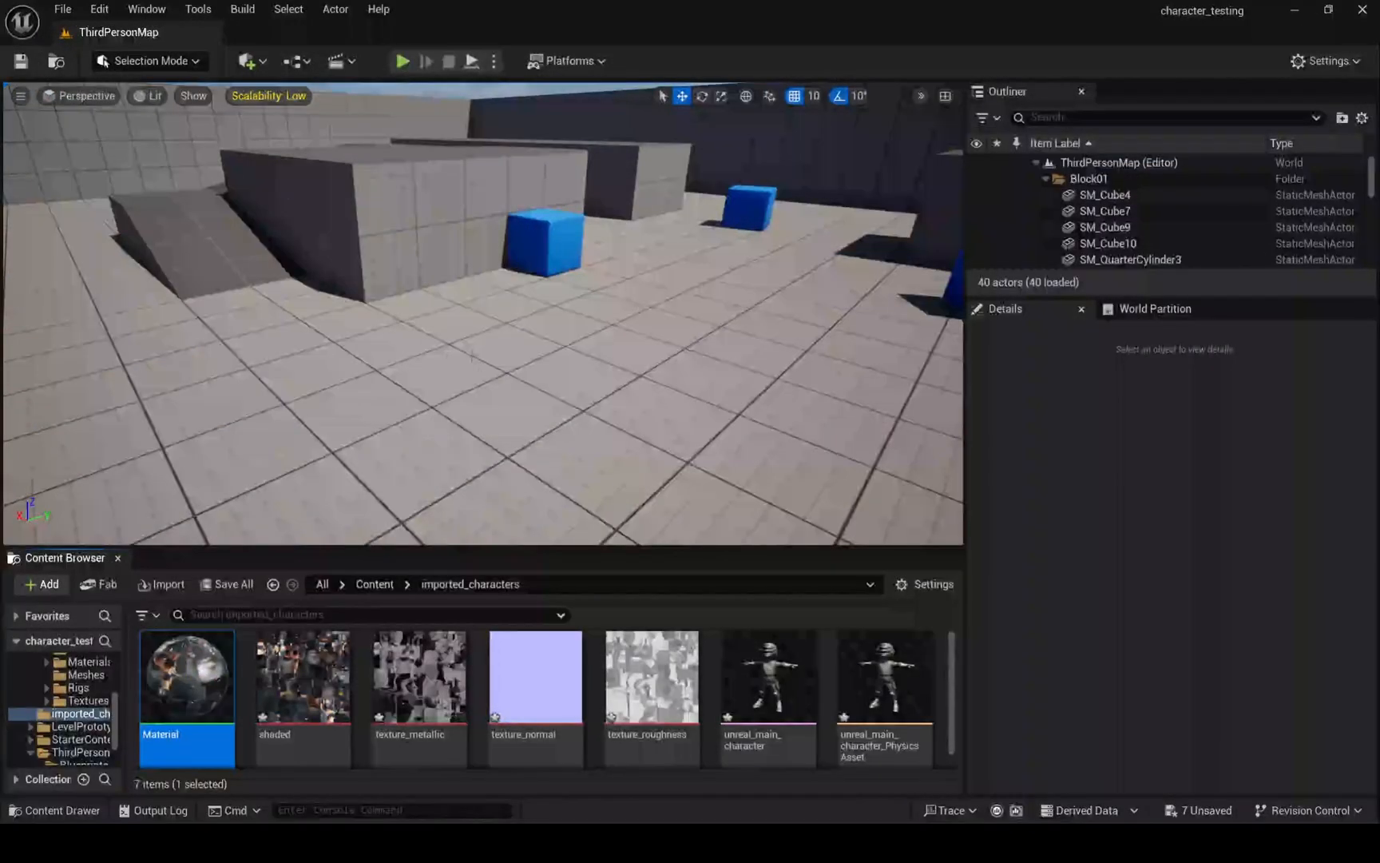
Test-play the level with the fully textured hero running up the ramp.
{"action": "left_click", "coordinate": [399, 62]}
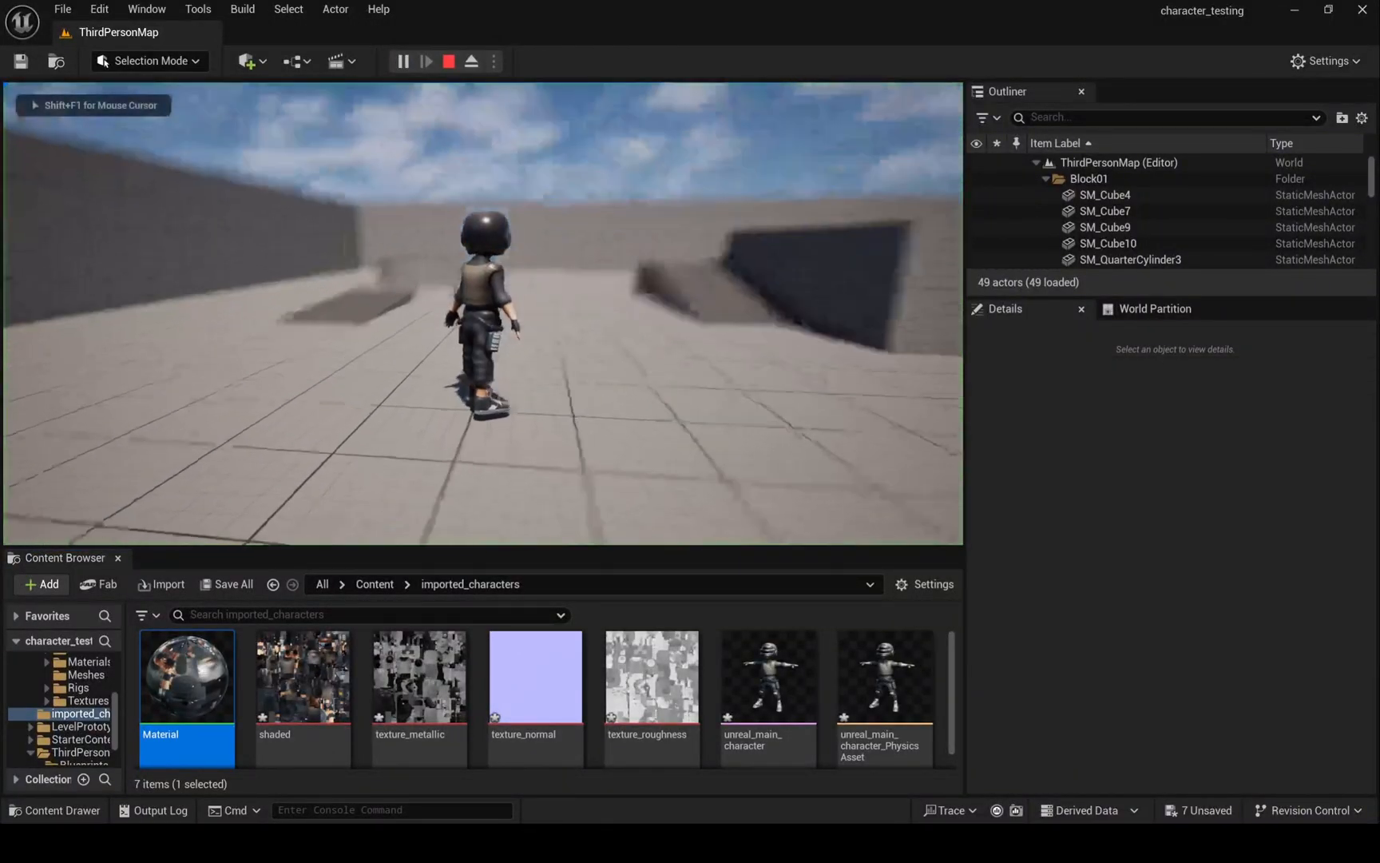
{"action": "key", "text": "w"}
{"action": "key", "text": "w"}
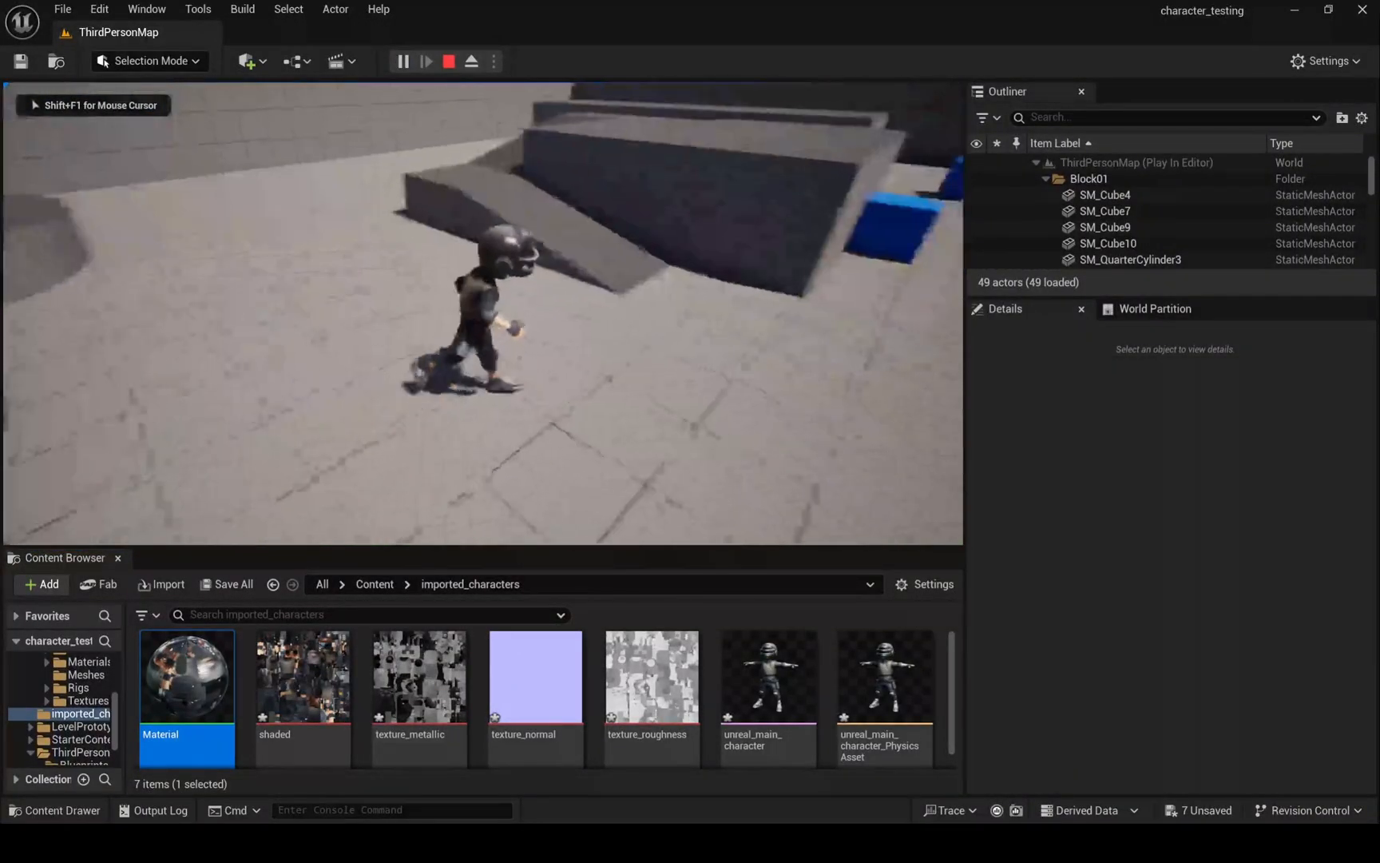
{"action": "key", "text": "w"}
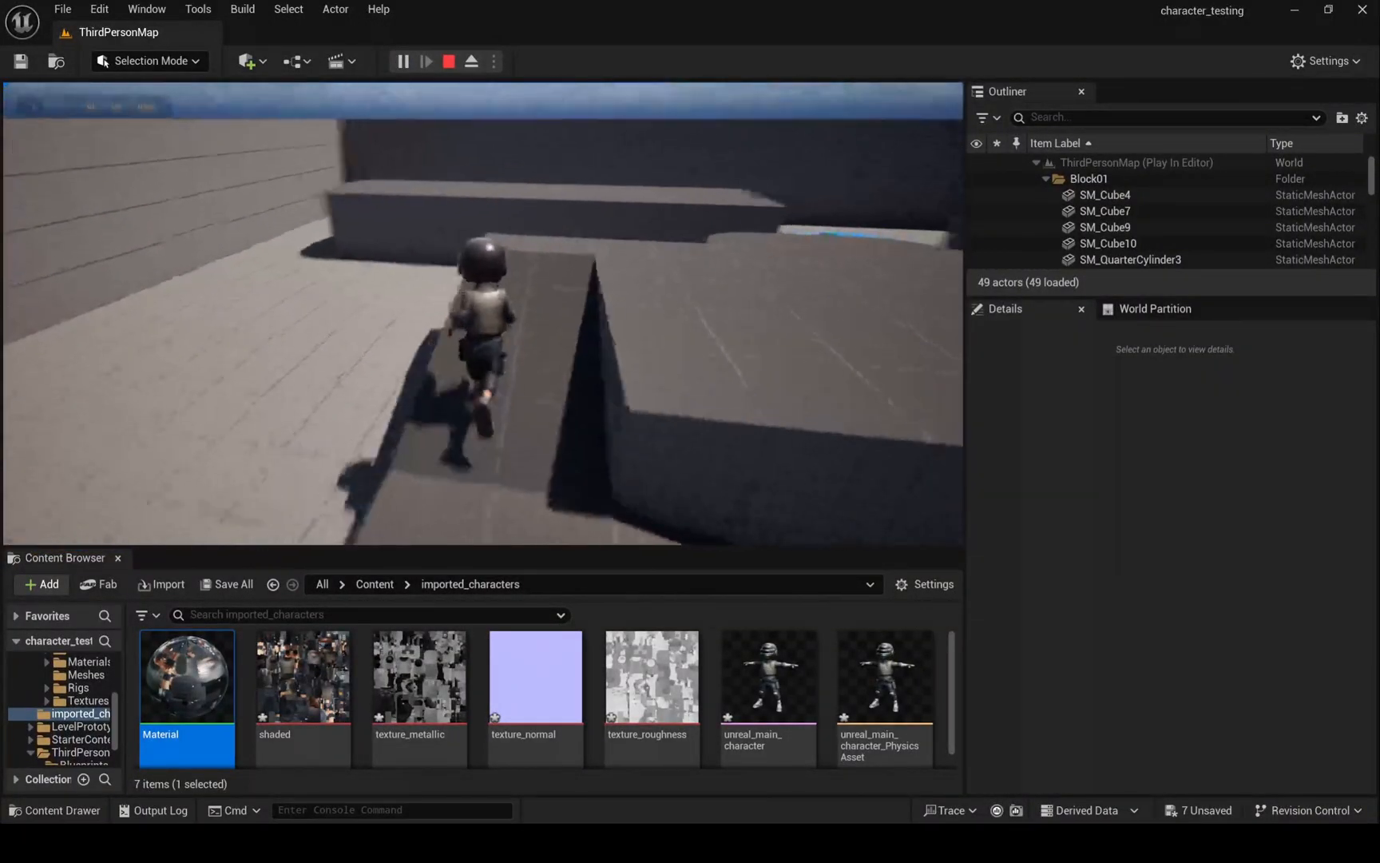
{"action": "key", "text": "w"}
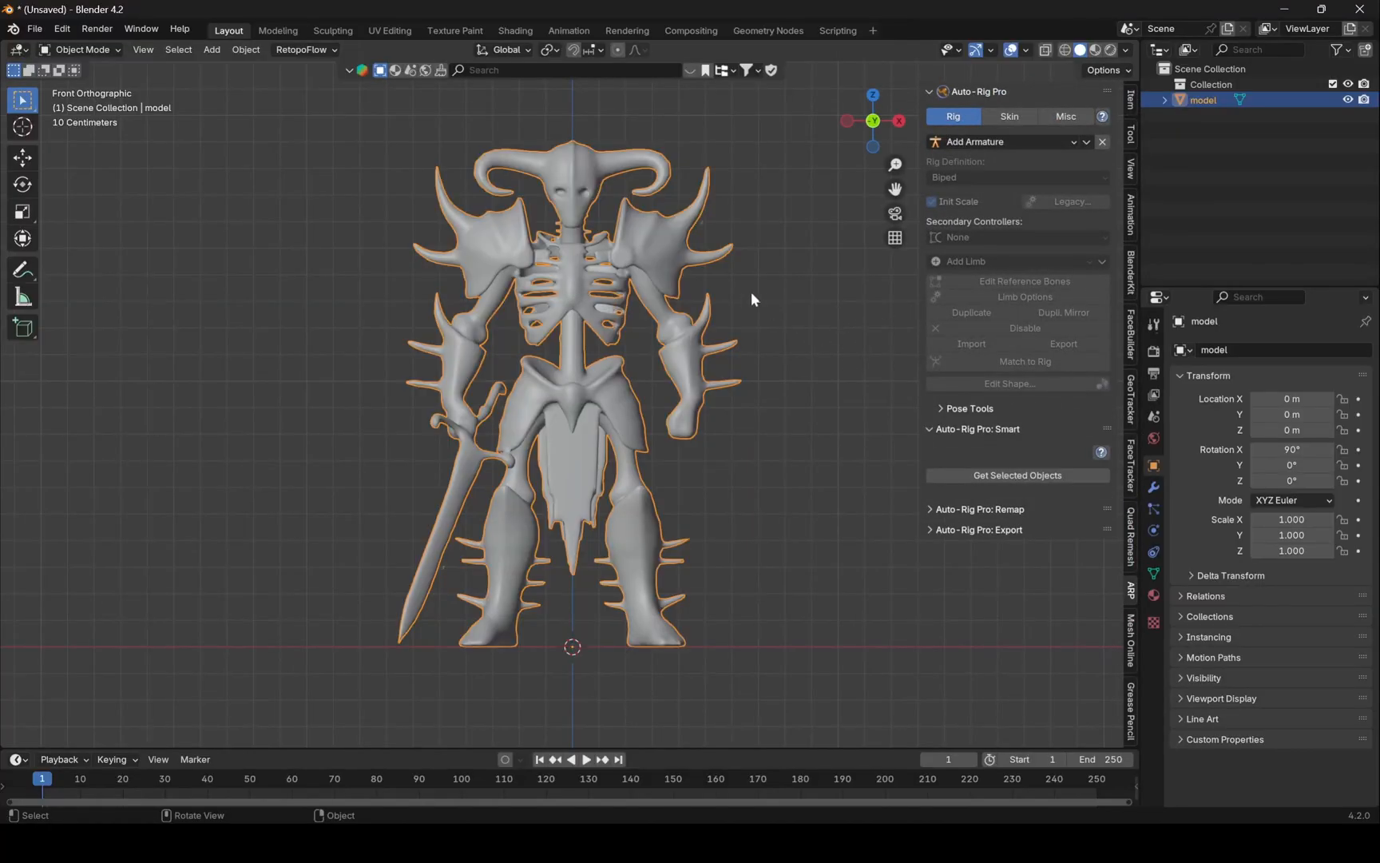
Reposition the Auto-Rig Pro shoulder and neck markers on the skeleton monster in Blender.
{"action": "key", "text": "n"}
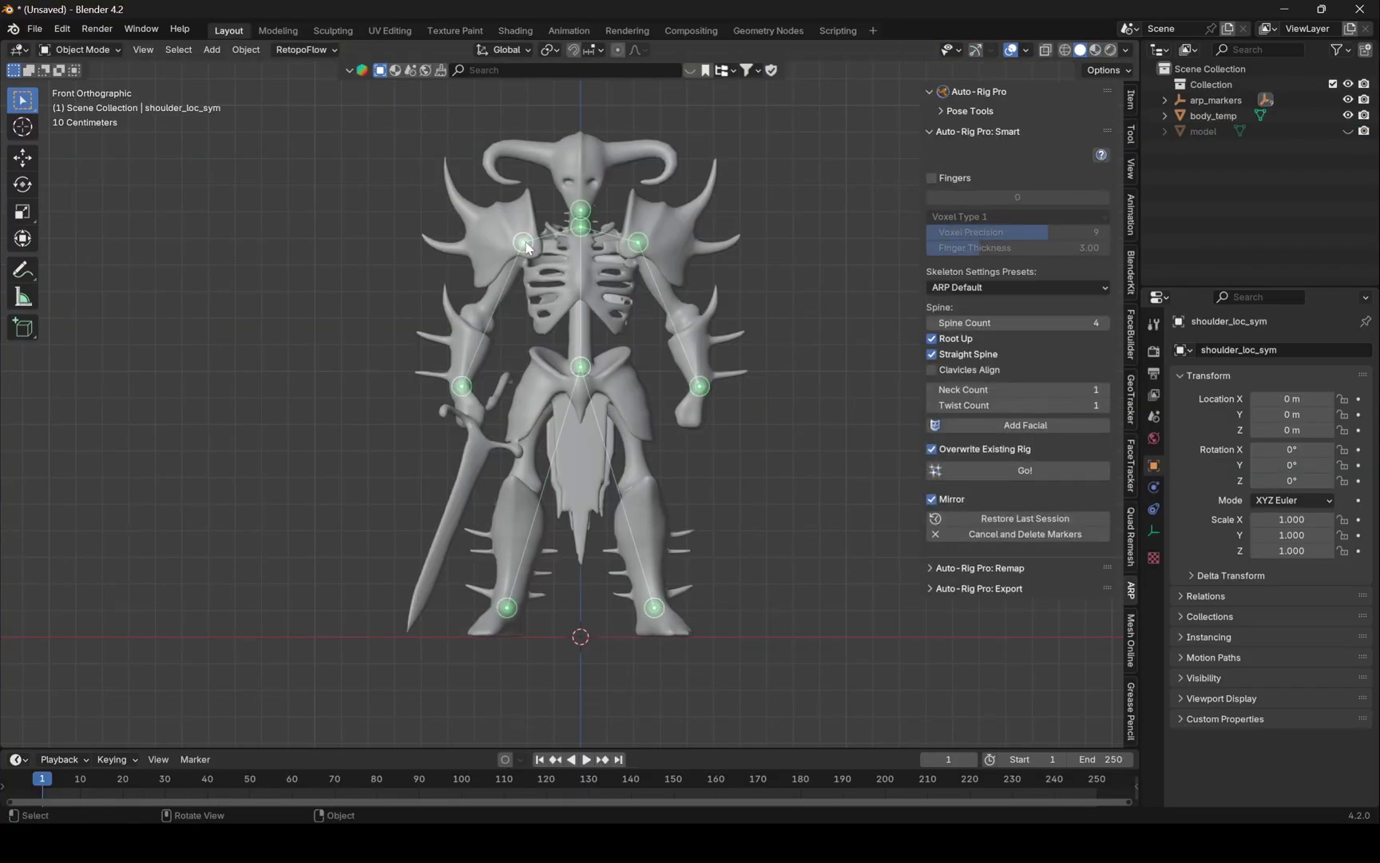
{"action": "left_click", "coordinate": [636, 242]}
{"action": "key", "text": "g"}
{"action": "left_click", "coordinate": [665, 314]}
{"action": "scroll", "coordinate": [607, 203], "scroll_direction": "up", "scroll_amount": 2}
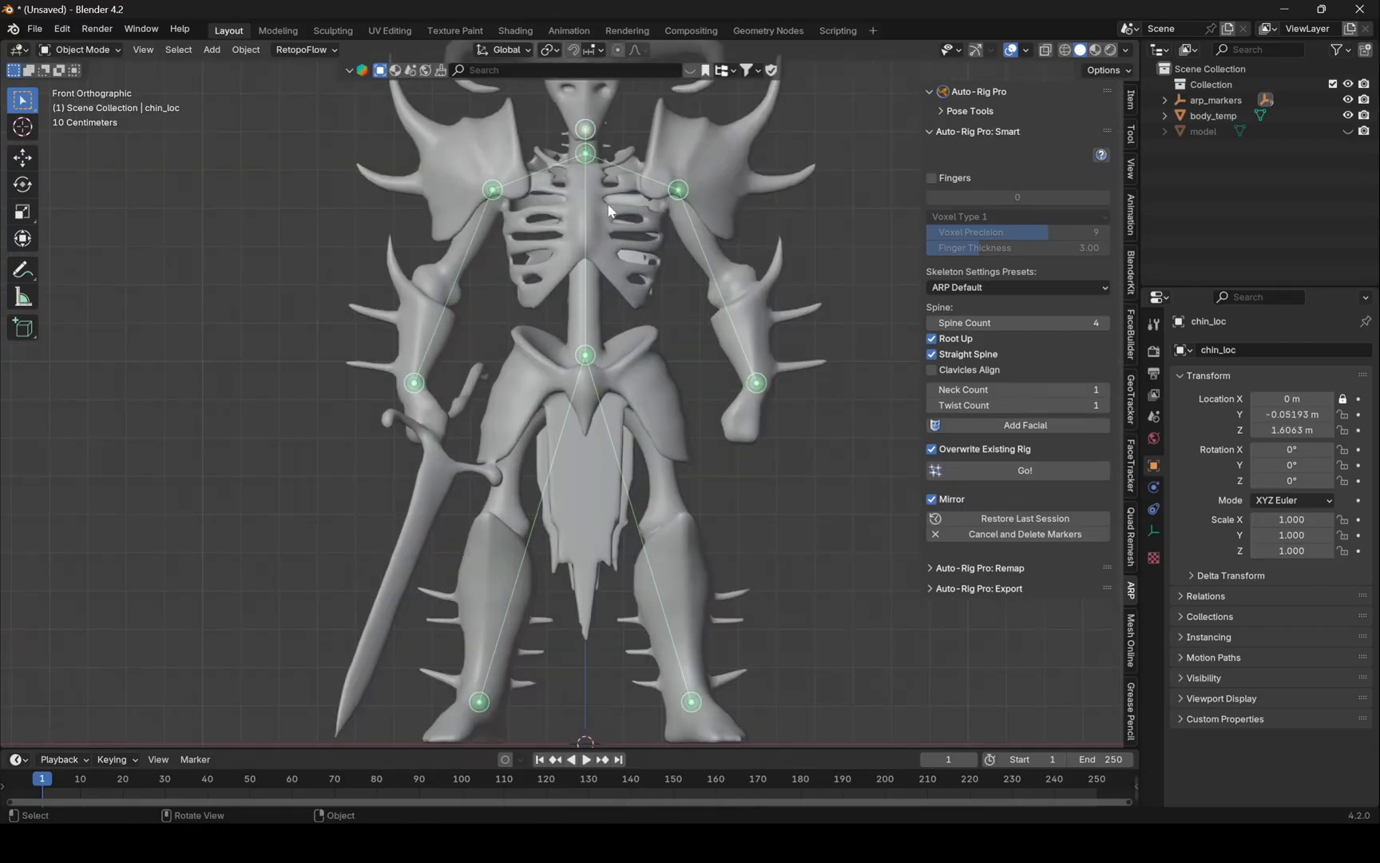
{"action": "scroll", "coordinate": [588, 276], "scroll_direction": "up", "scroll_amount": 2}
{"action": "left_click", "coordinate": [590, 166]}
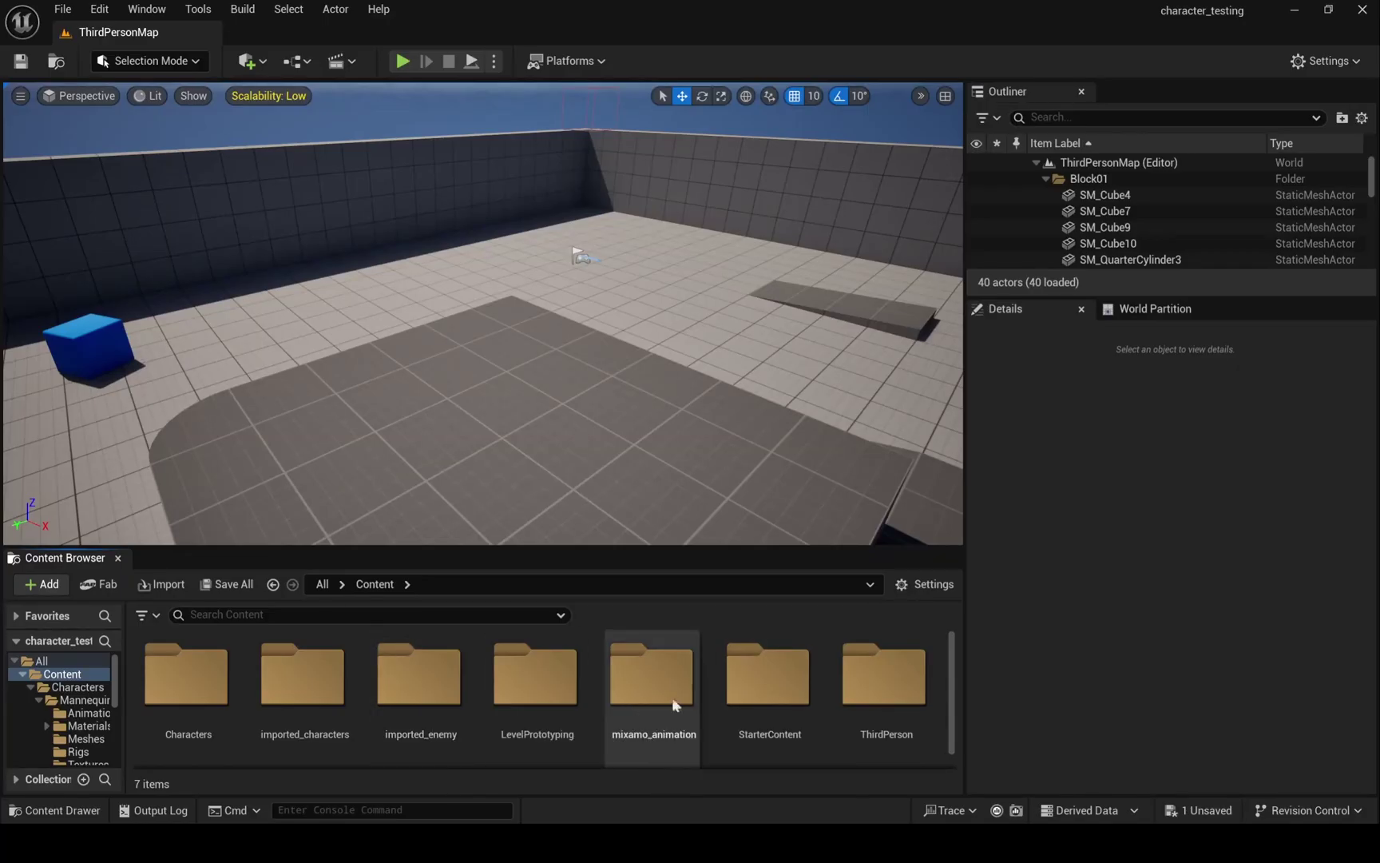
Import unreal enemy.fbx into the imported_enemy folder using the SK_Mannequin skeleton.
{"action": "double_click", "coordinate": [652, 676]}
{"action": "key", "text": "alt+Left"}
{"action": "double_click", "coordinate": [420, 677]}
{"action": "left_click", "coordinate": [161, 583]}
{"action": "left_click", "coordinate": [24, 43]}
{"action": "double_click", "coordinate": [456, 260]}
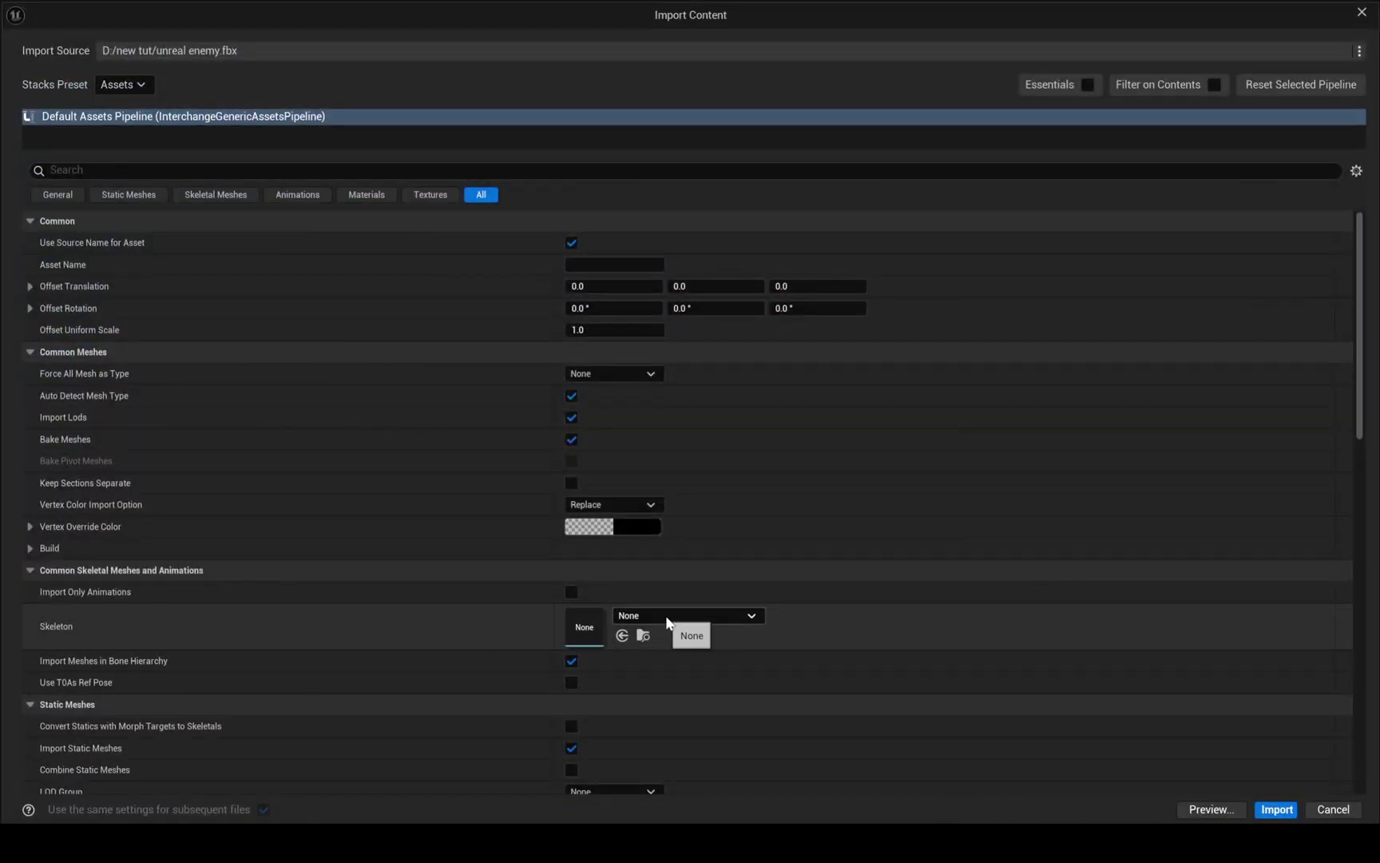
{"action": "left_click", "coordinate": [688, 616]}
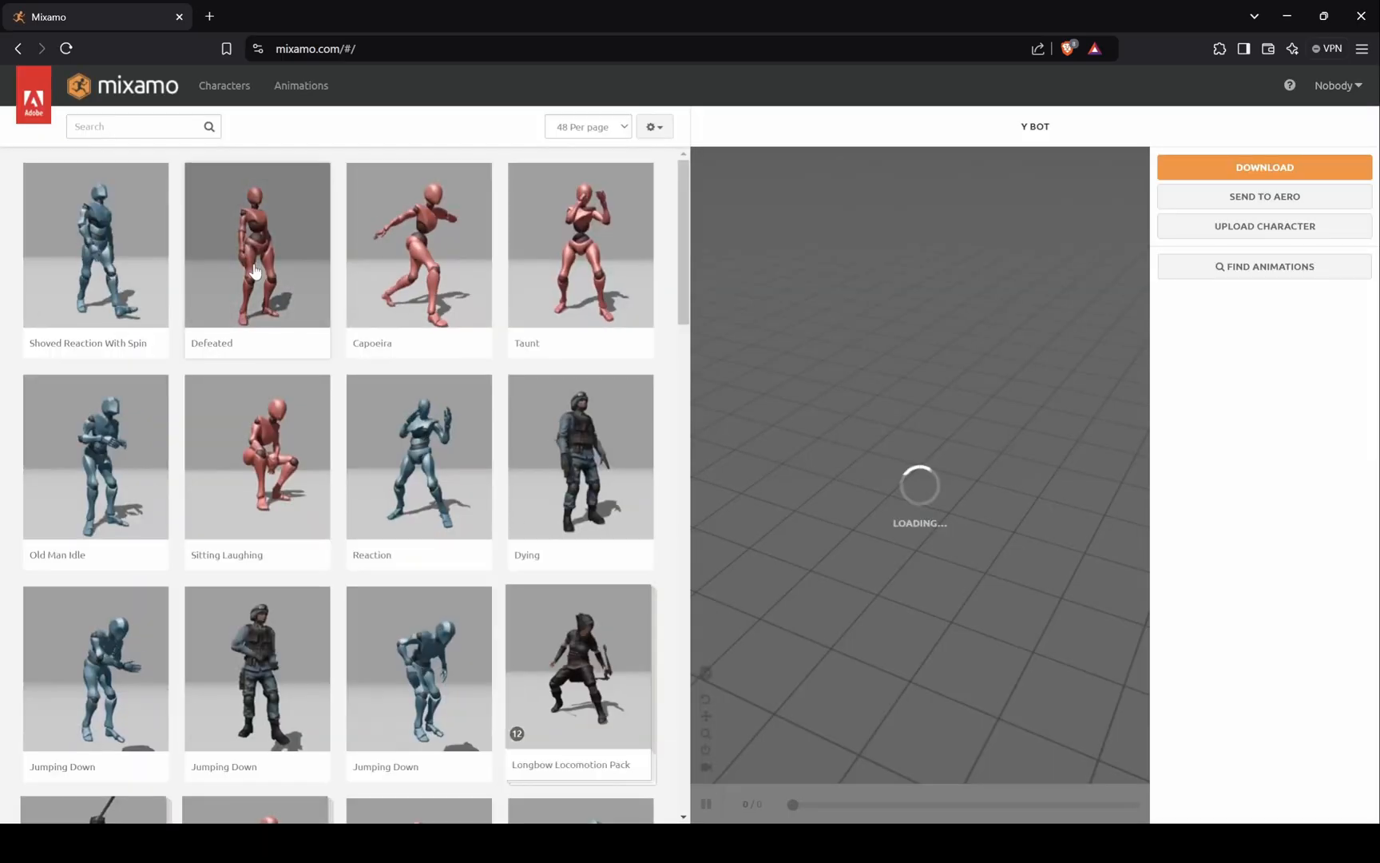
Search Mixamo for run and attack animations and bring up download settings for Standing Melee Attack Downward.
{"action": "left_click", "coordinate": [121, 127]}
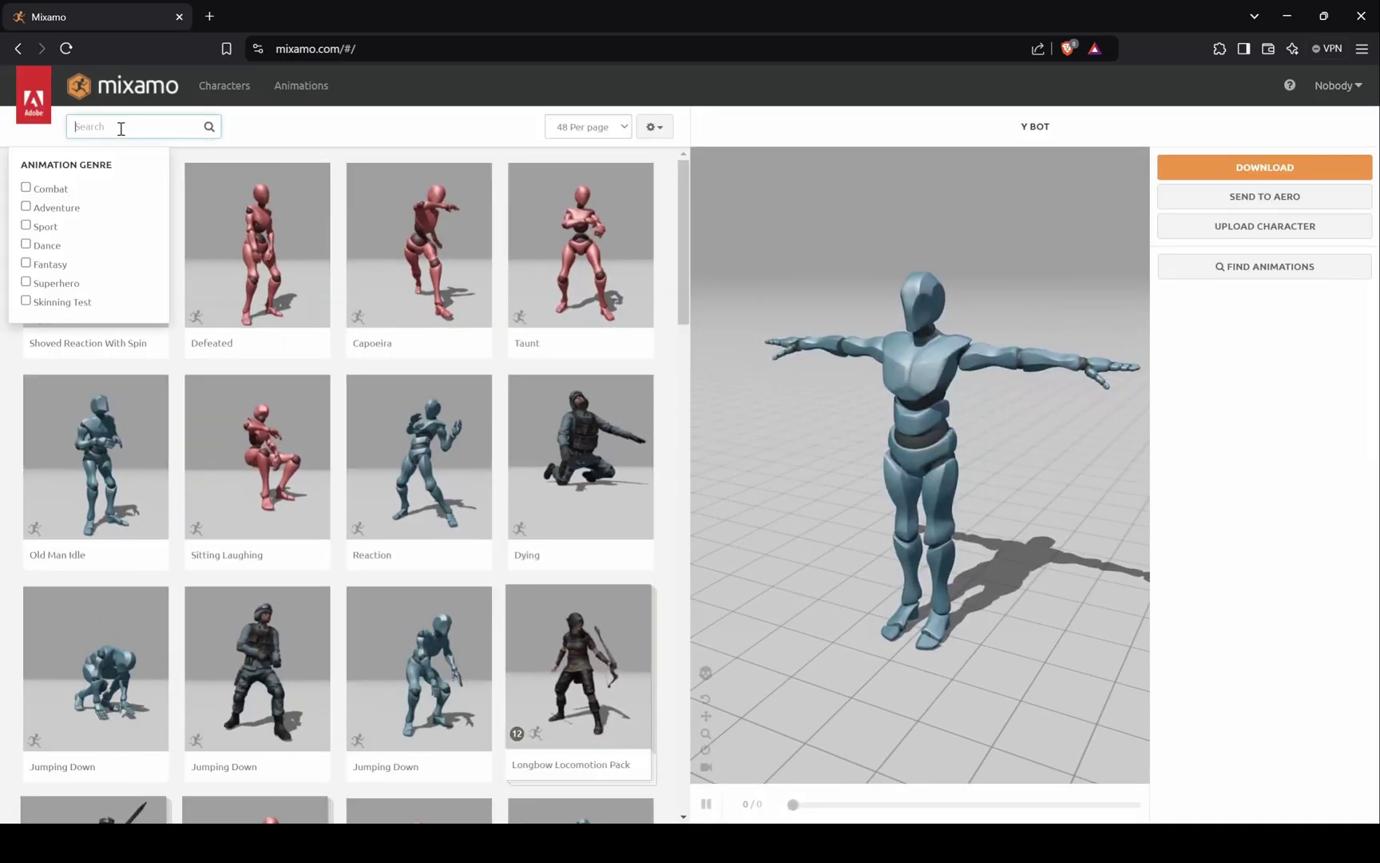
{"action": "type", "text": "run"}
{"action": "key", "text": "Return"}
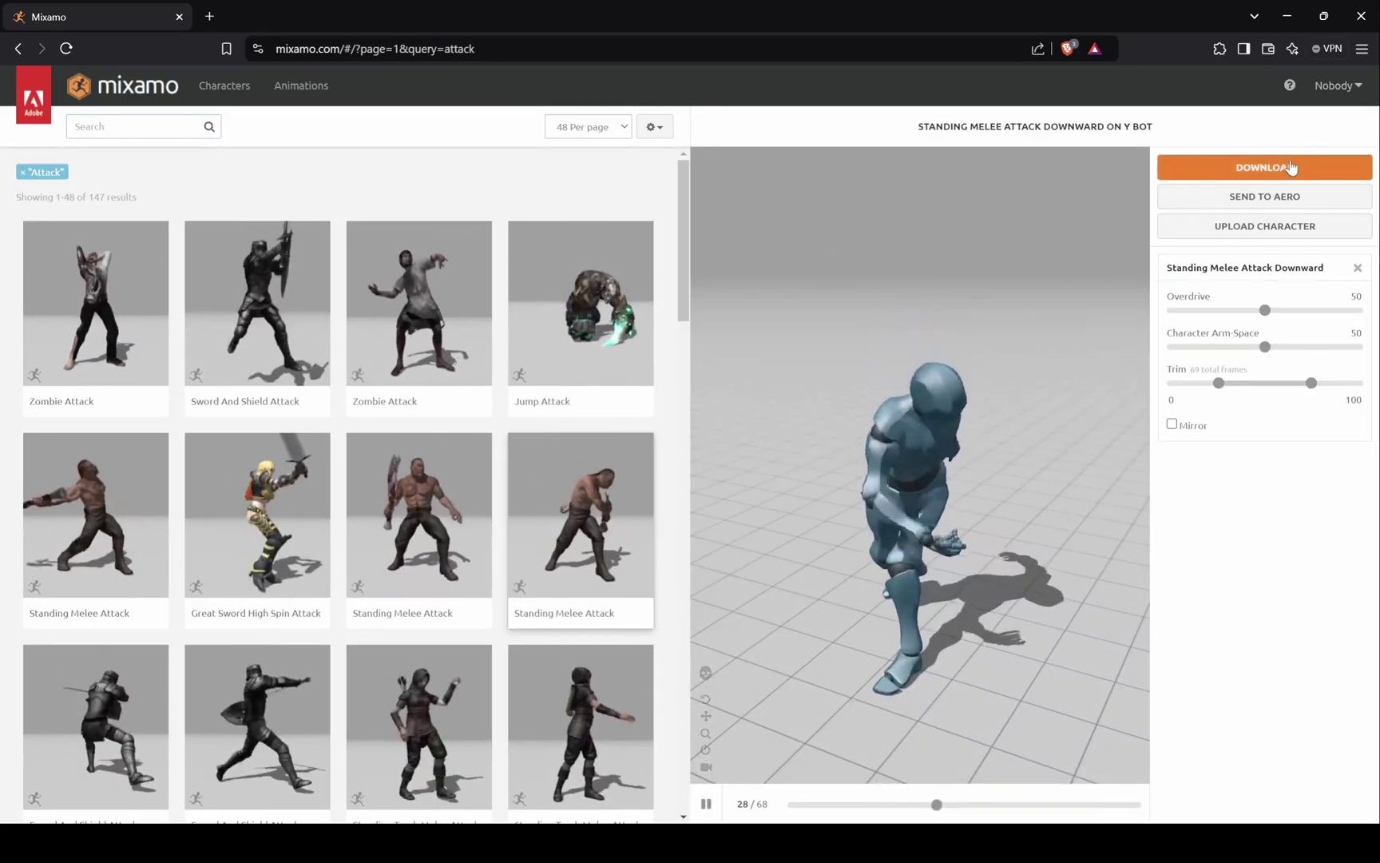
{"action": "left_click", "coordinate": [1292, 167]}
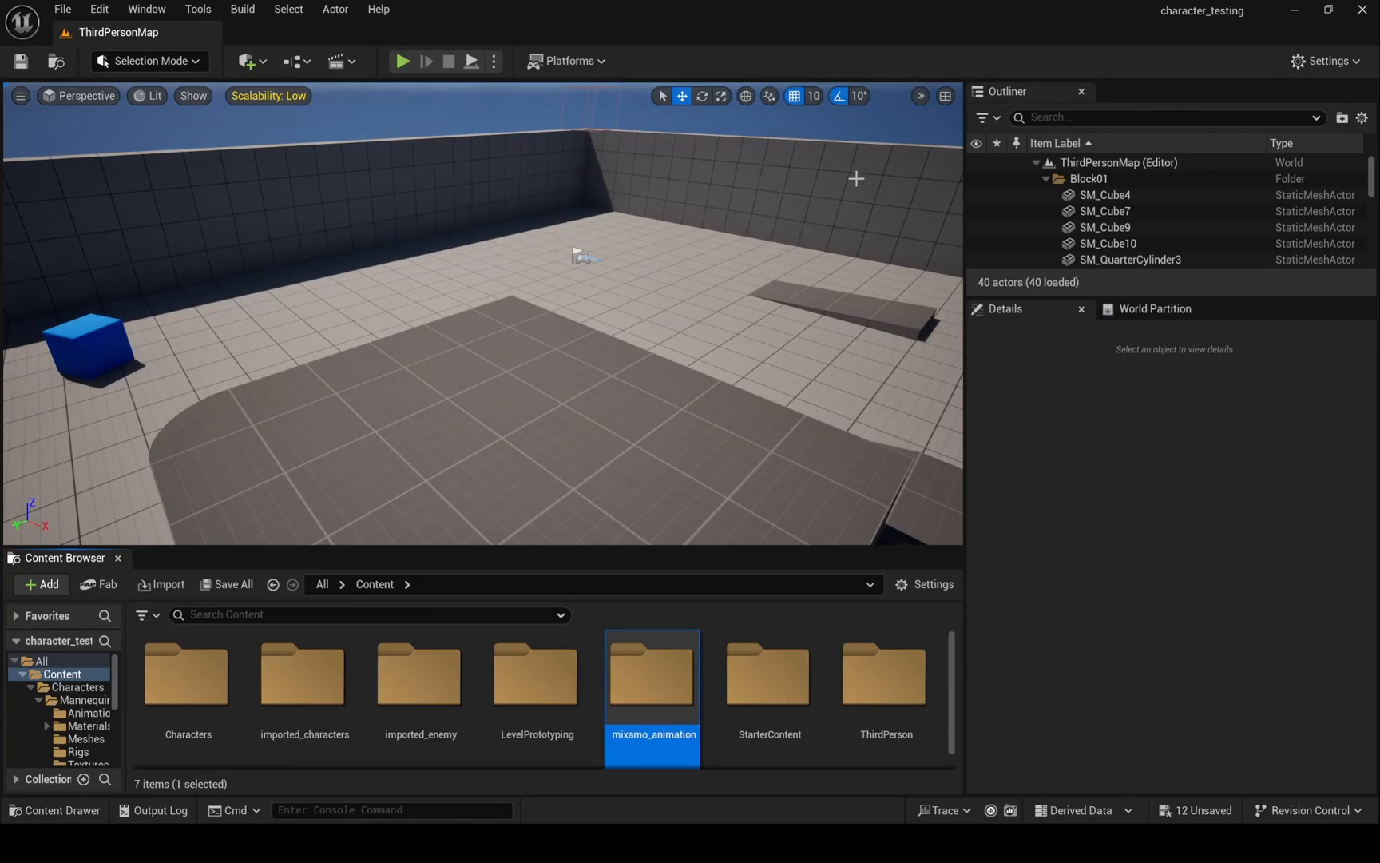
Import Mutant Swiping.fbx from D:/Mixamo anim into mixamo_animation with default settings.
{"action": "double_click", "coordinate": [703, 674]}
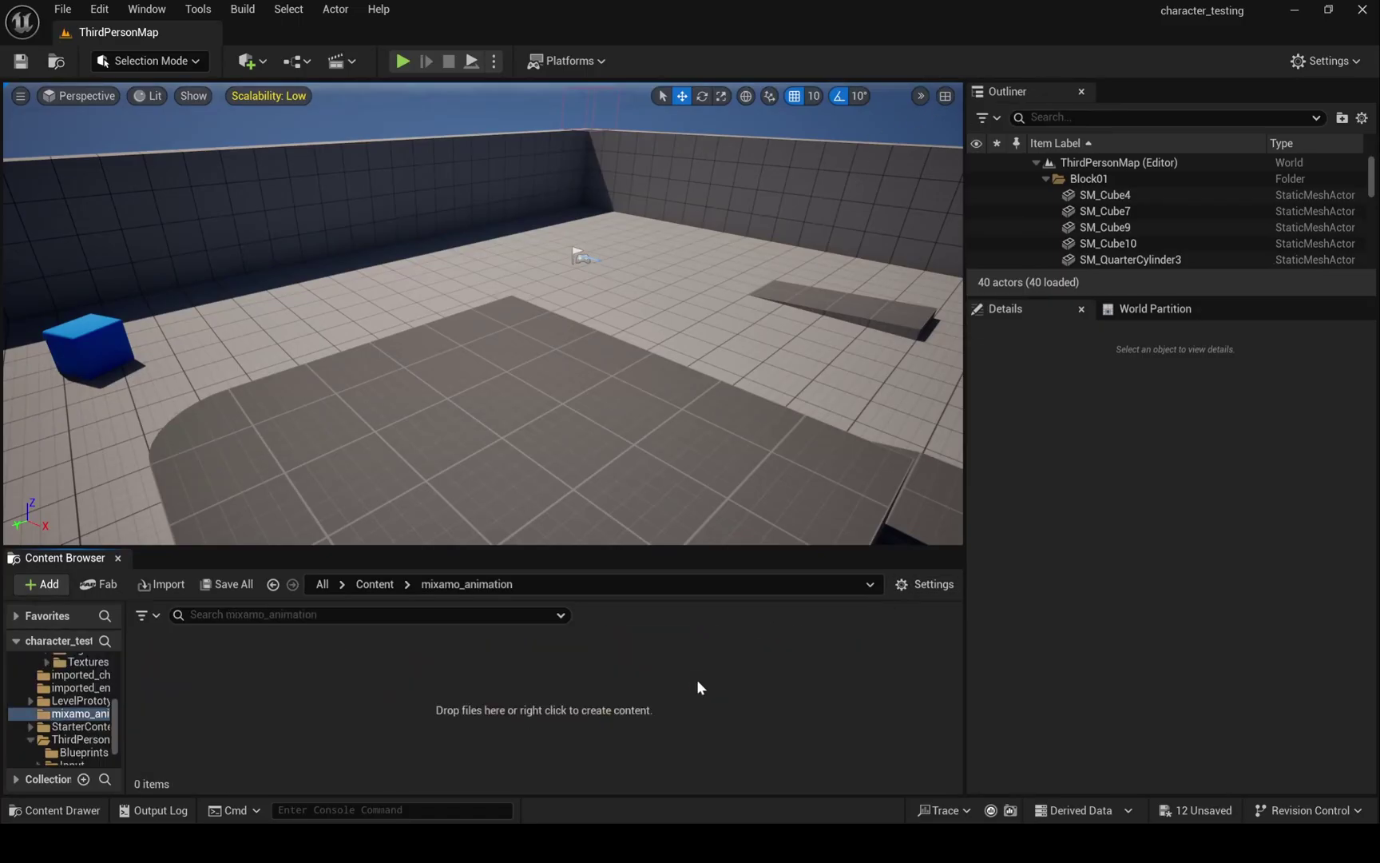
{"action": "left_click", "coordinate": [167, 585]}
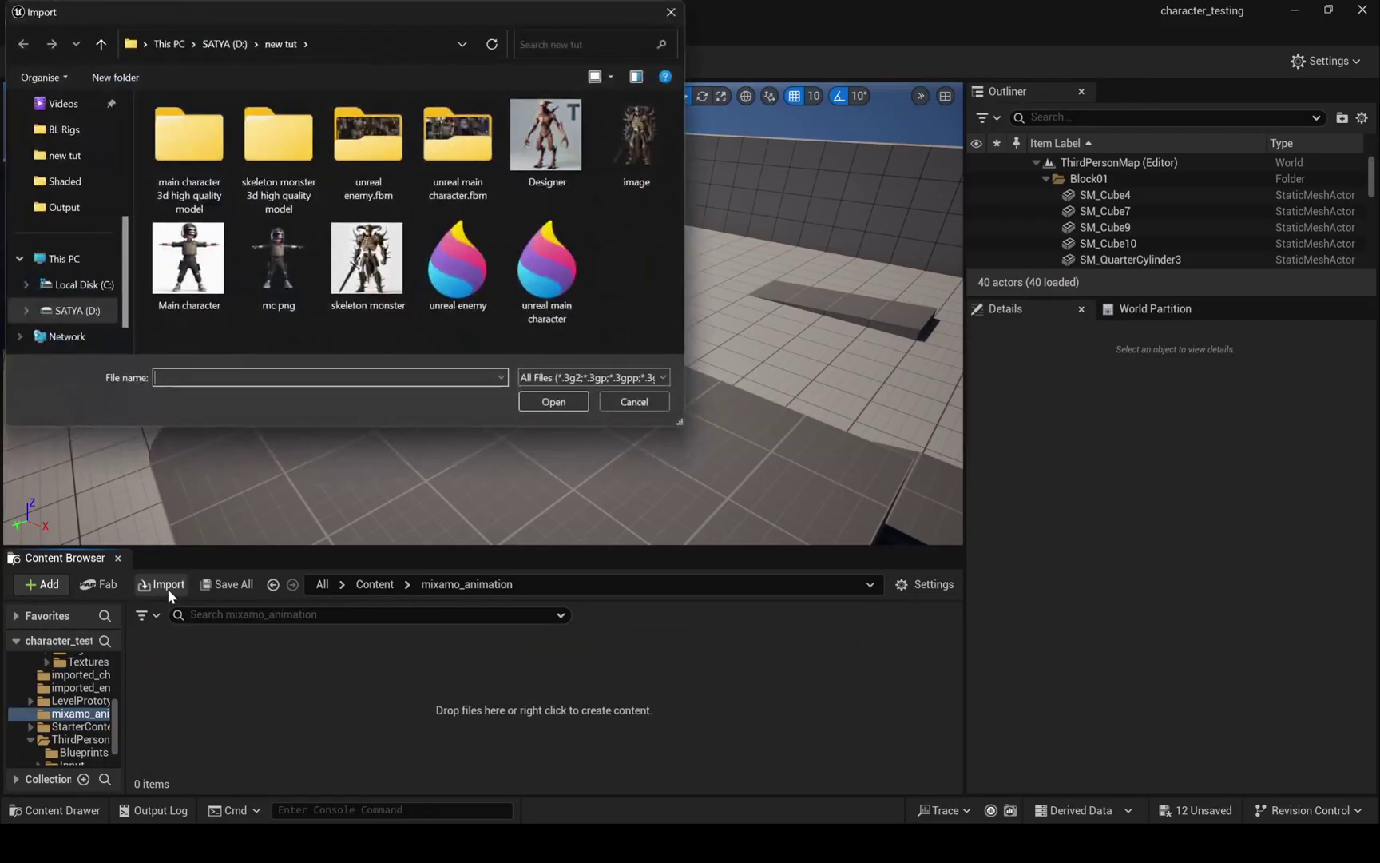
{"action": "left_click", "coordinate": [77, 309]}
{"action": "double_click", "coordinate": [214, 310]}
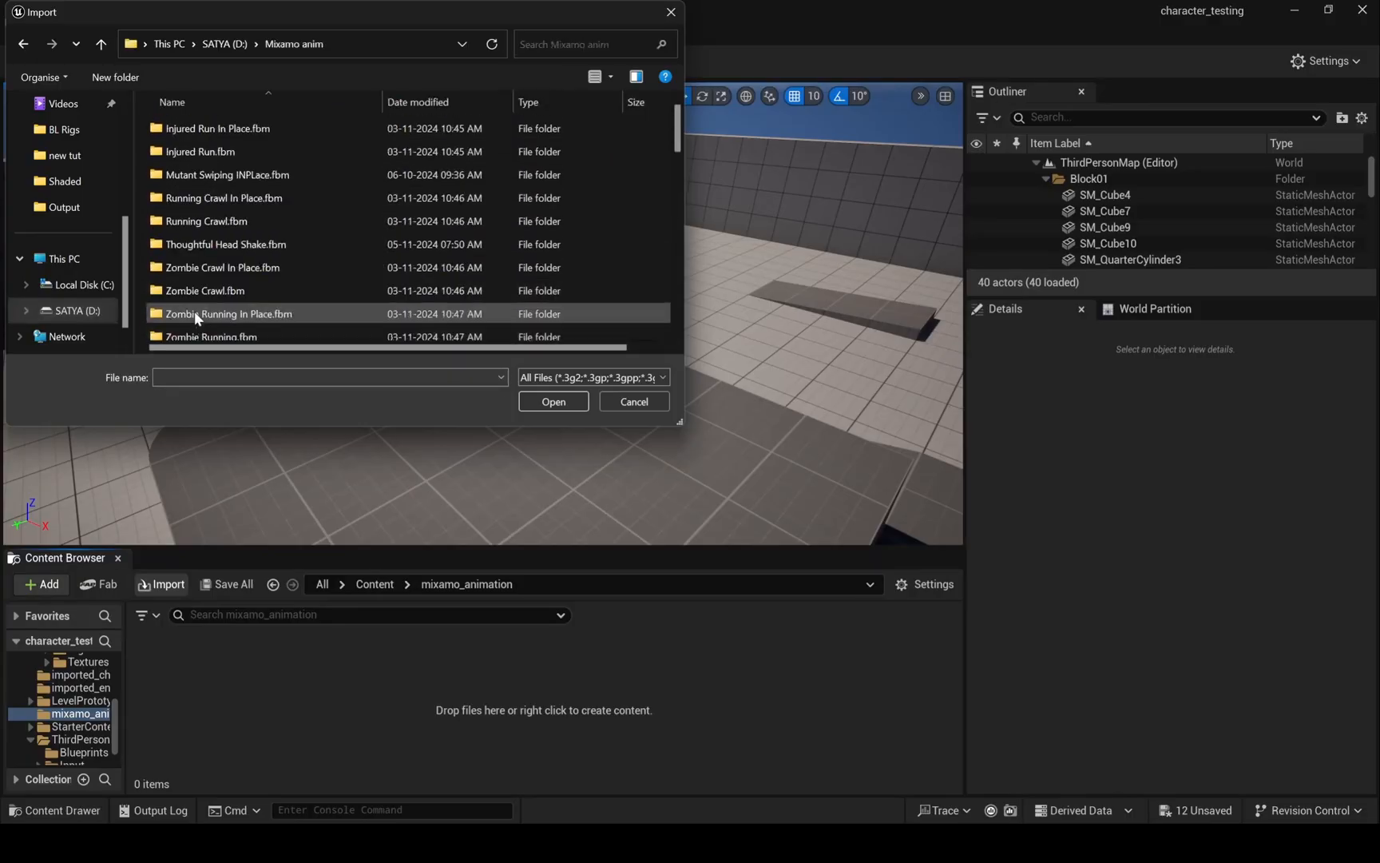
{"action": "scroll", "coordinate": [280, 288], "scroll_direction": "down", "scroll_amount": 5}
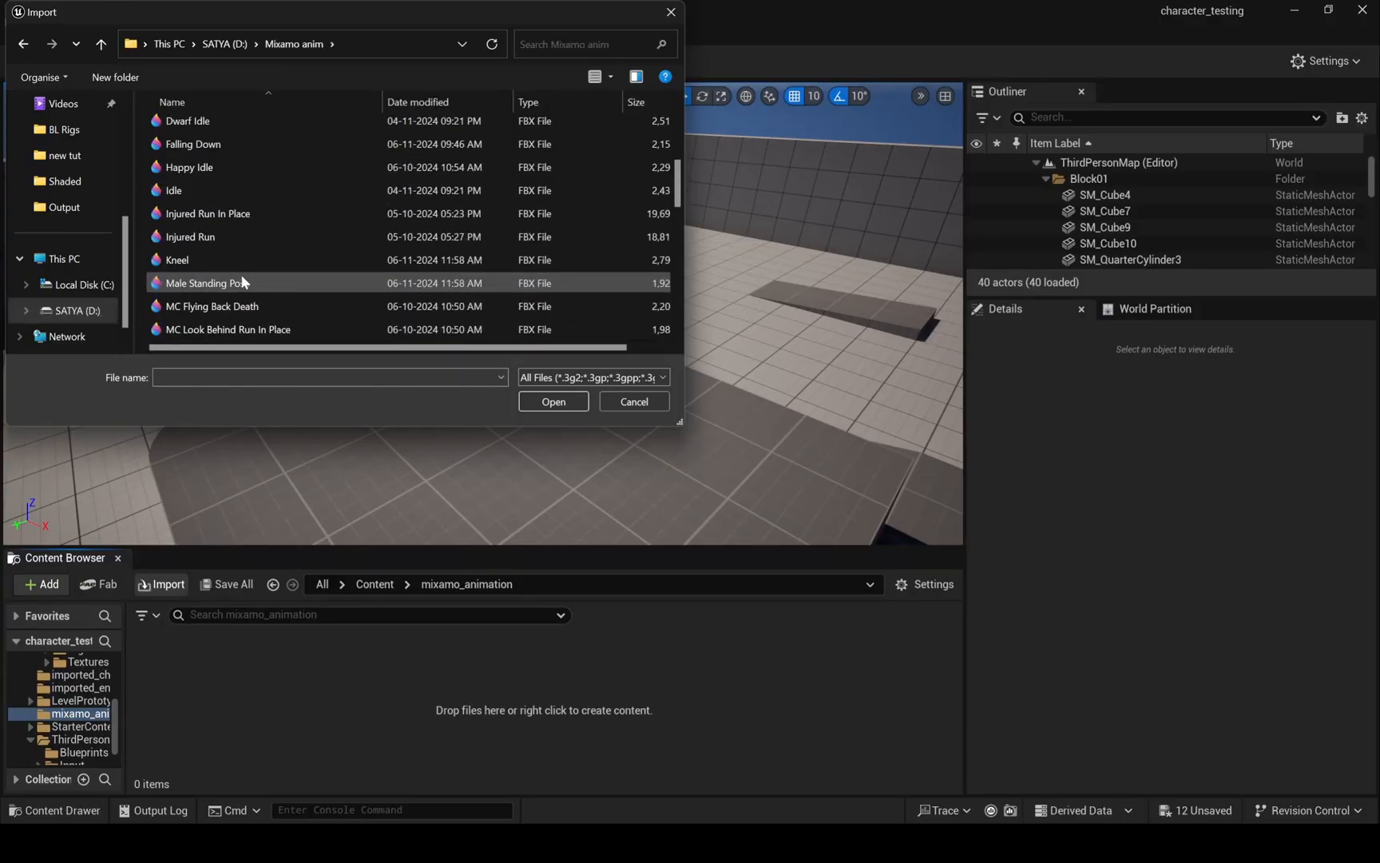
{"action": "scroll", "coordinate": [222, 242], "scroll_direction": "down", "scroll_amount": 5}
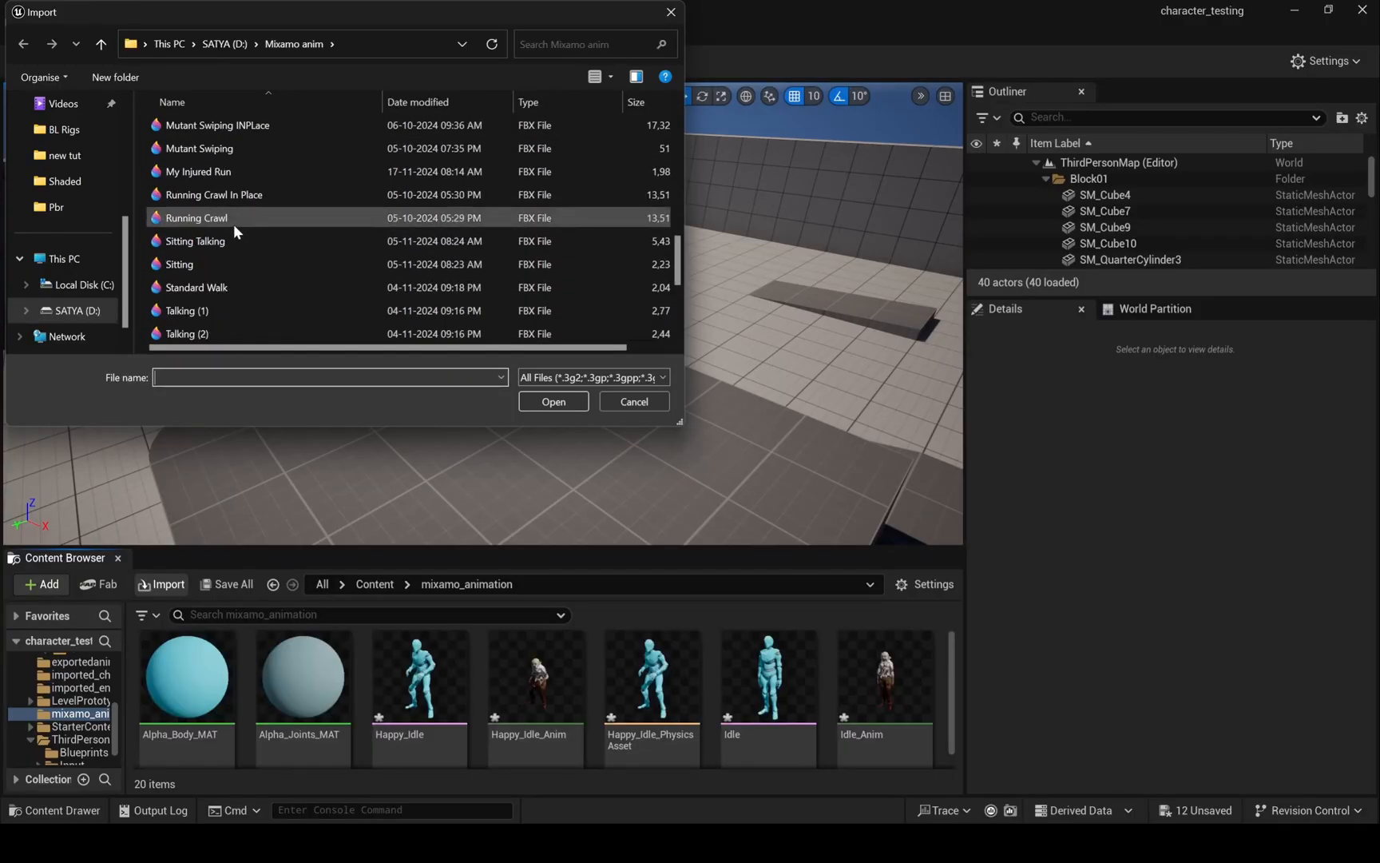
{"action": "left_click", "coordinate": [199, 149]}
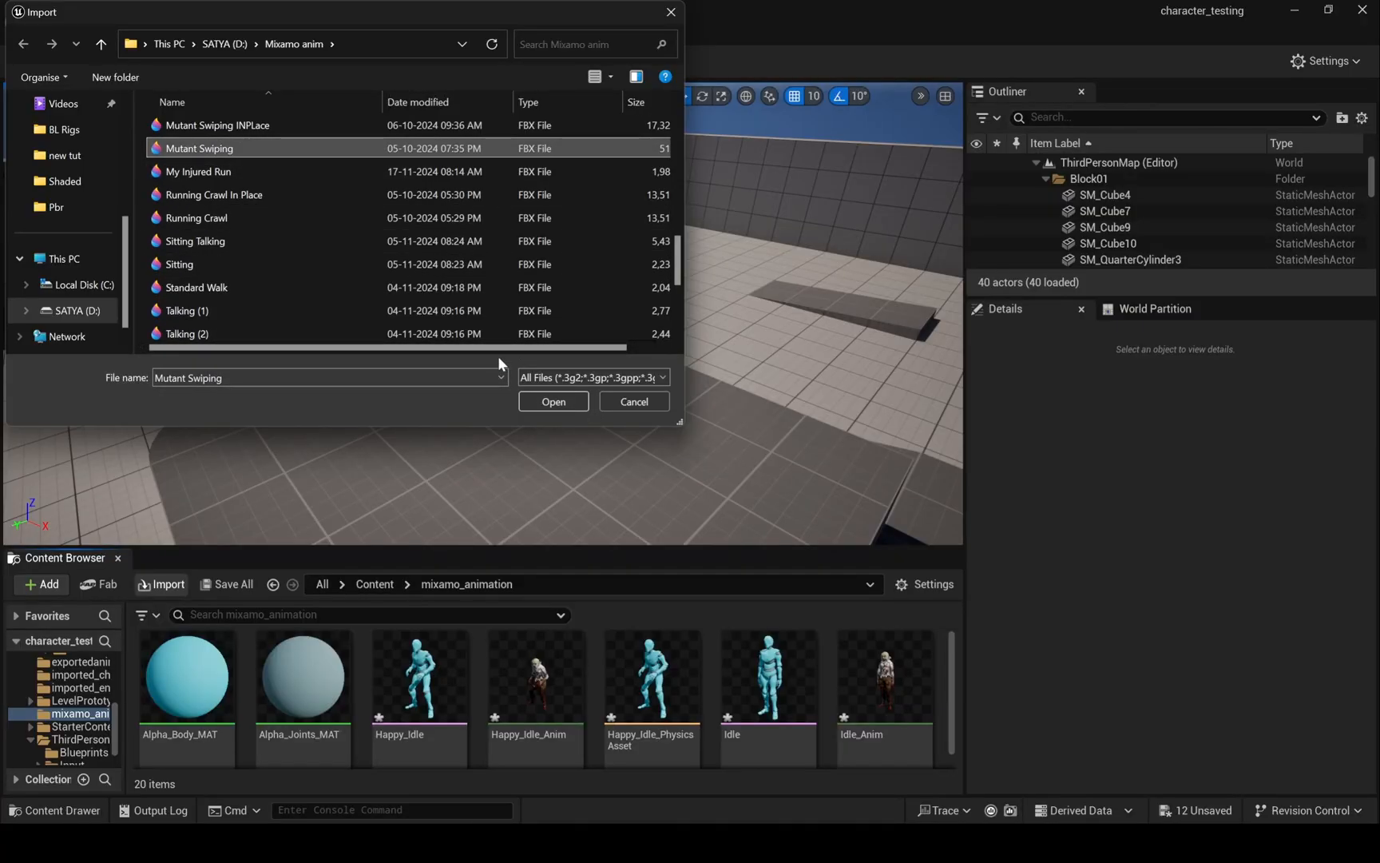
{"action": "left_click", "coordinate": [553, 401]}
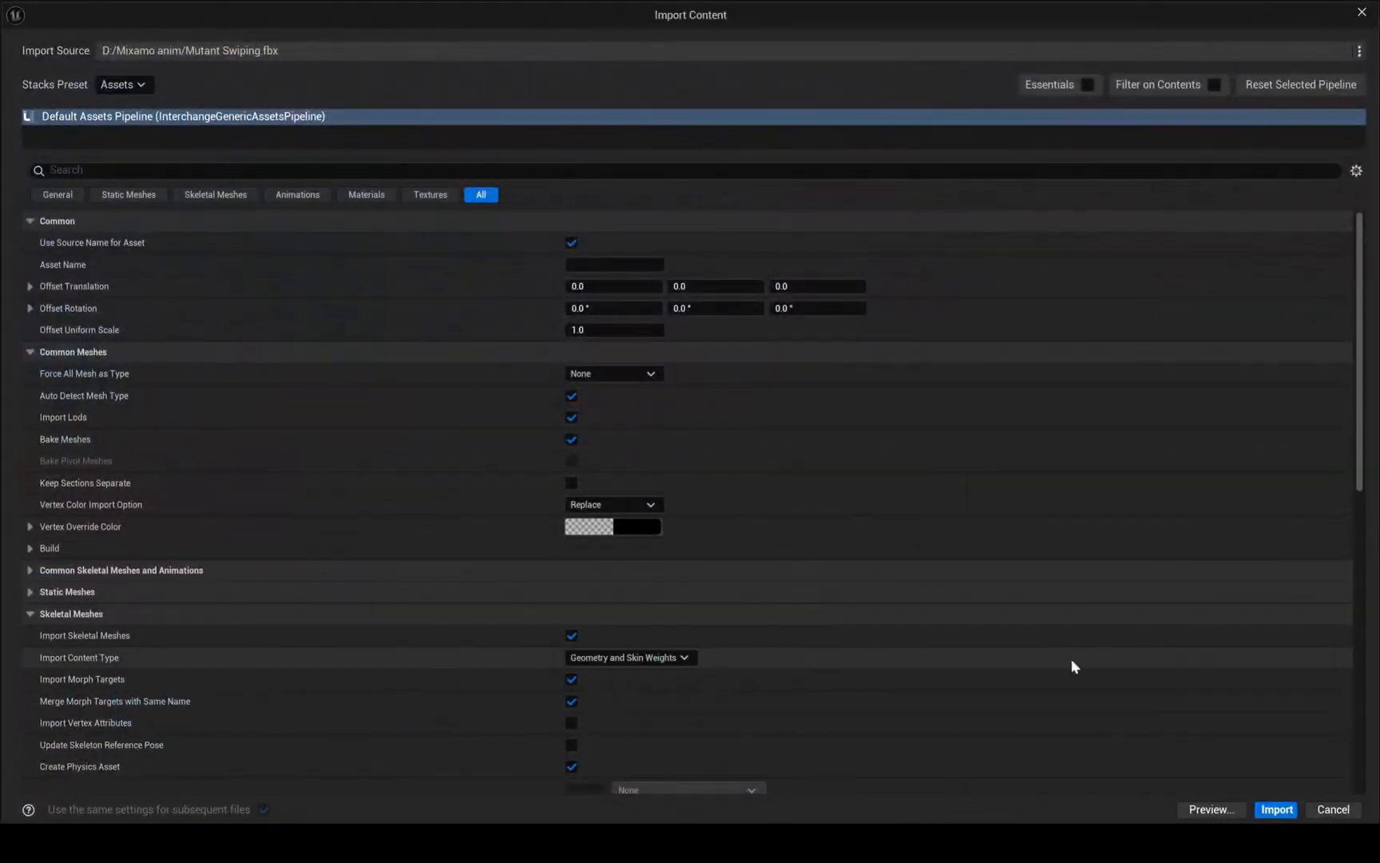
{"action": "left_click", "coordinate": [1276, 808]}
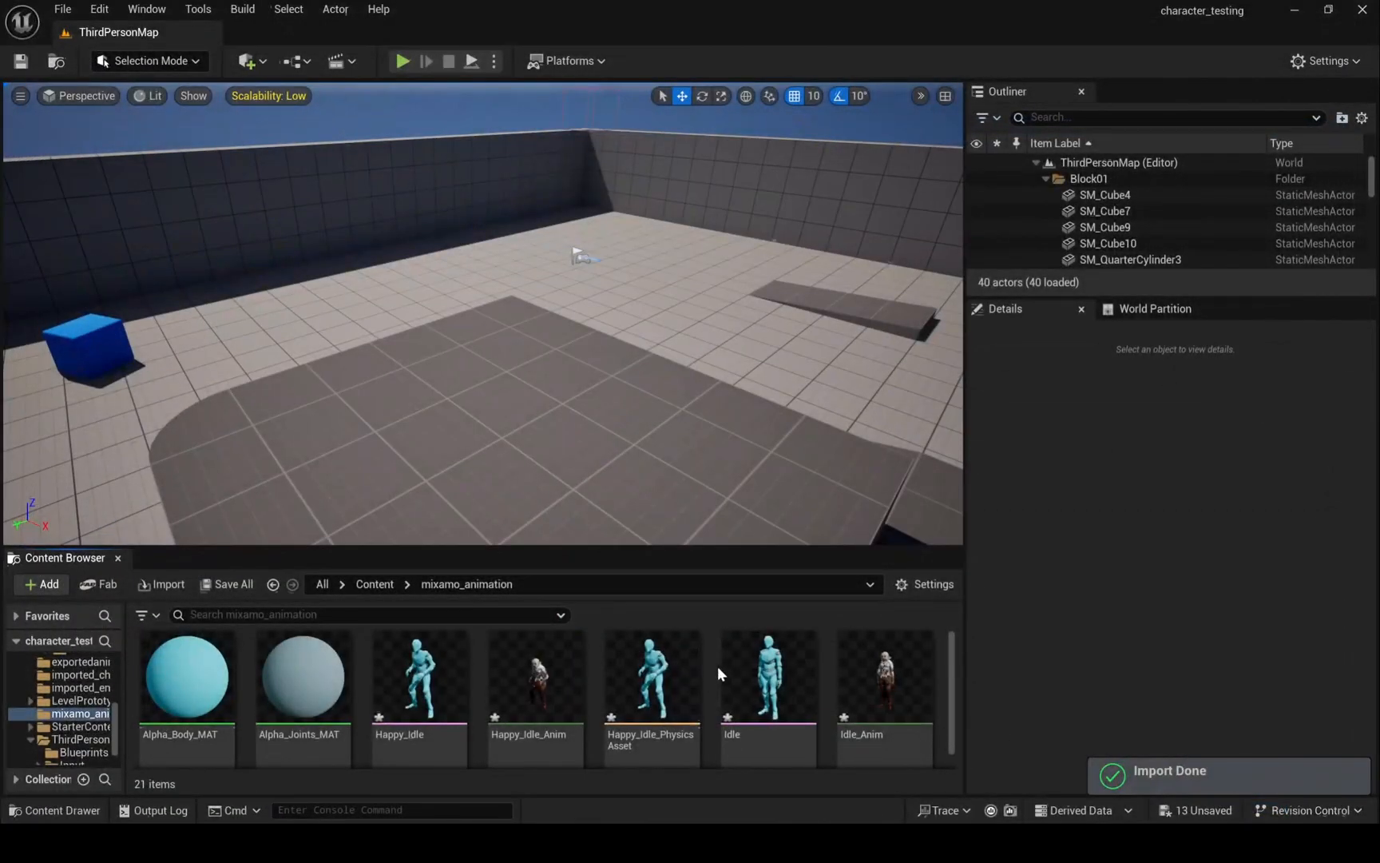
{"action": "scroll", "coordinate": [717, 669], "scroll_direction": "down", "scroll_amount": 5}
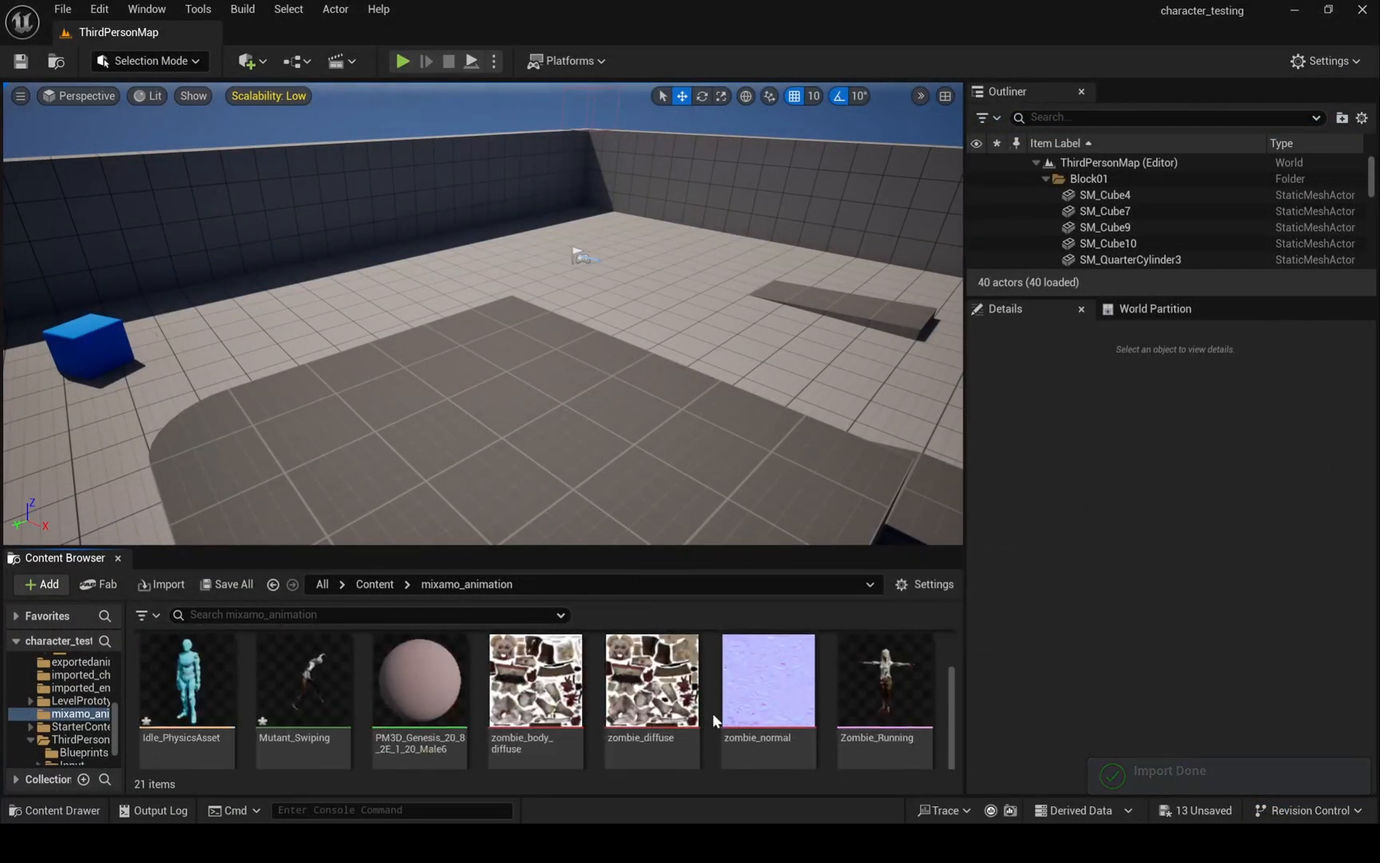
{"action": "scroll", "coordinate": [713, 712], "scroll_direction": "up", "scroll_amount": 3}
Retarget Mutant_Swiping onto the unreal_enemy mesh, previewing Happy_Idle, Idle and Mutant_Swiping.
{"action": "left_click", "coordinate": [302, 691]}
{"action": "right_click", "coordinate": [278, 690]}
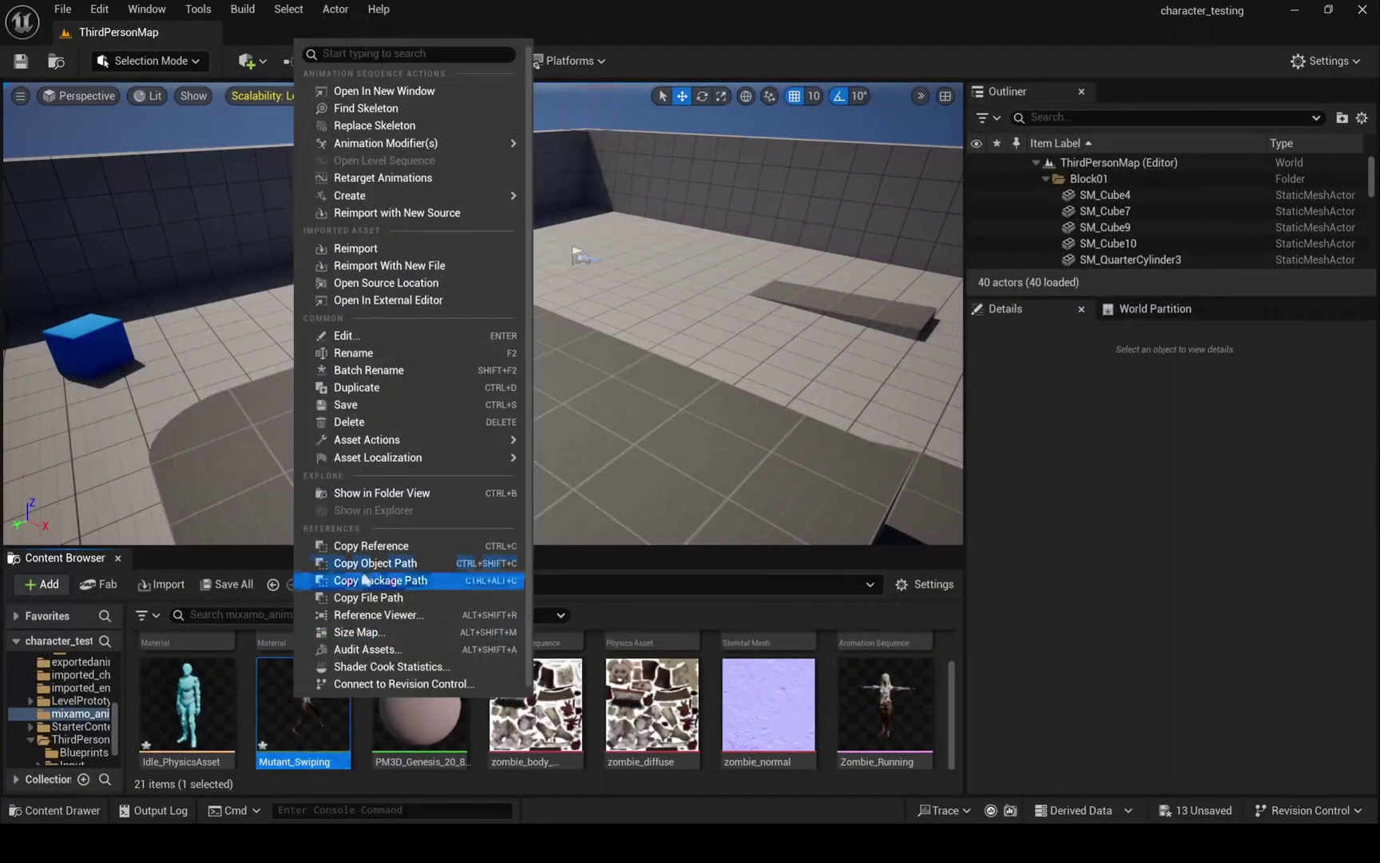
{"action": "left_click", "coordinate": [442, 181]}
{"action": "left_click", "coordinate": [1088, 239]}
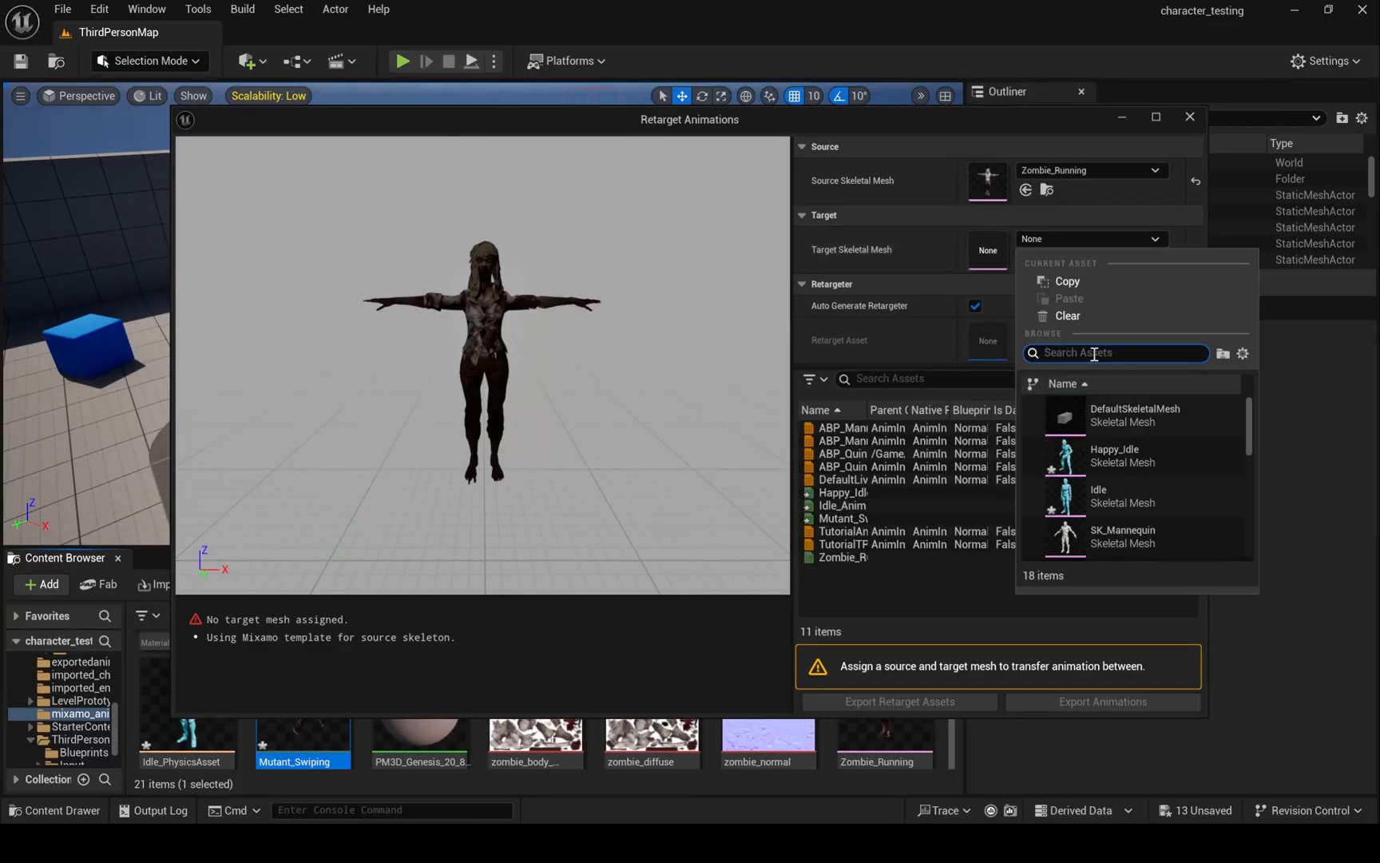
{"action": "type", "text": "enemy"}
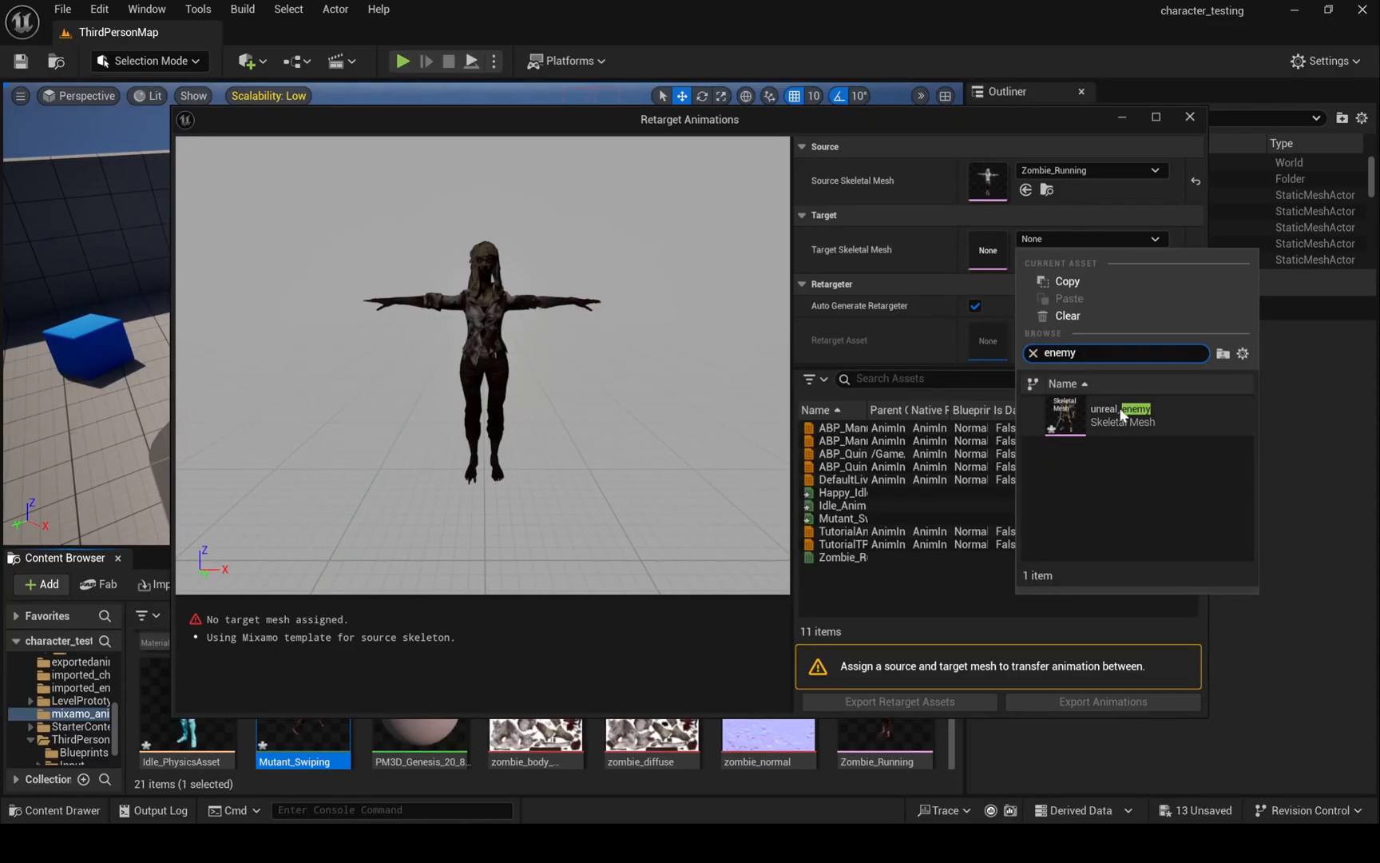
{"action": "left_click", "coordinate": [1122, 415]}
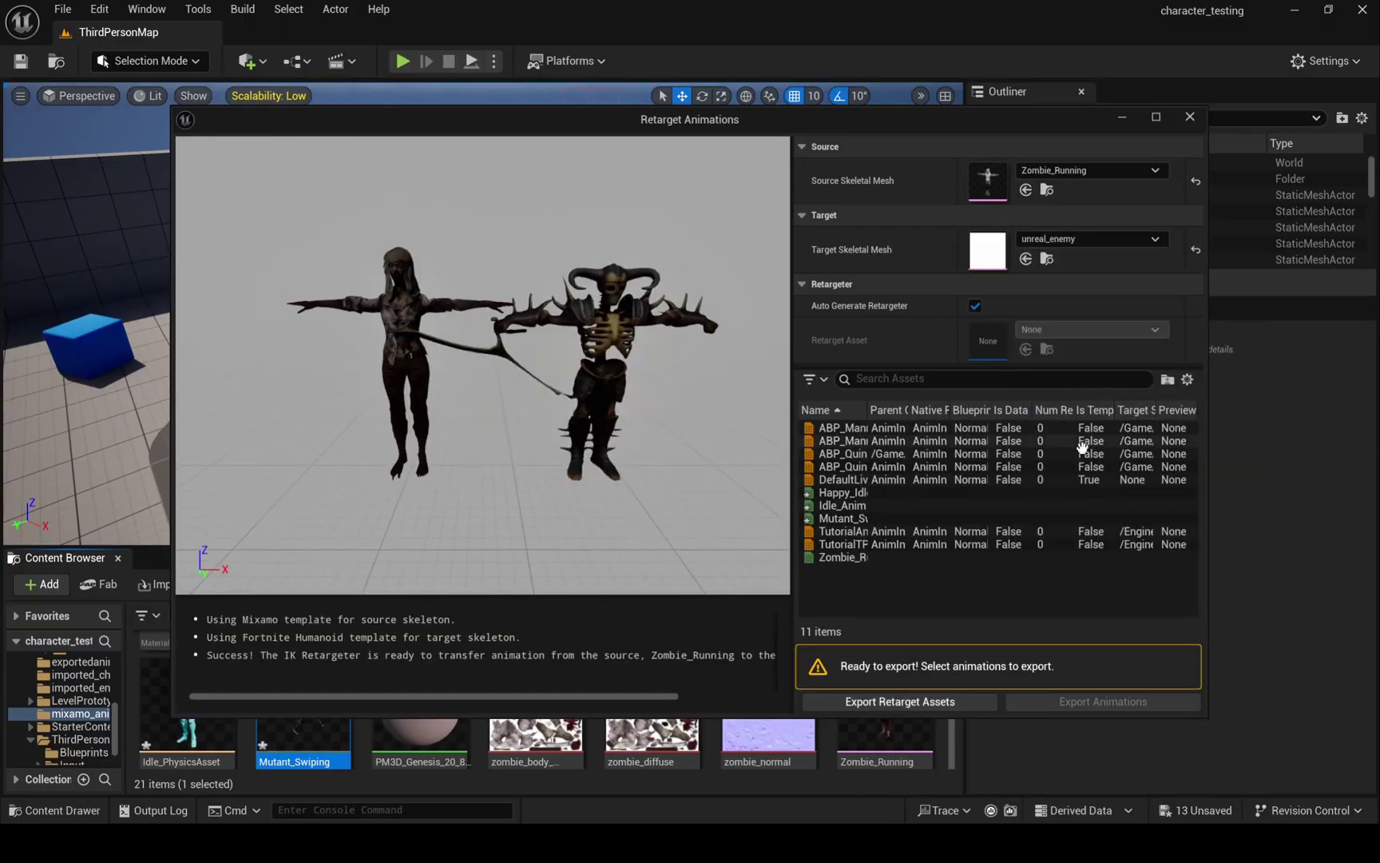
{"action": "left_click", "coordinate": [839, 492]}
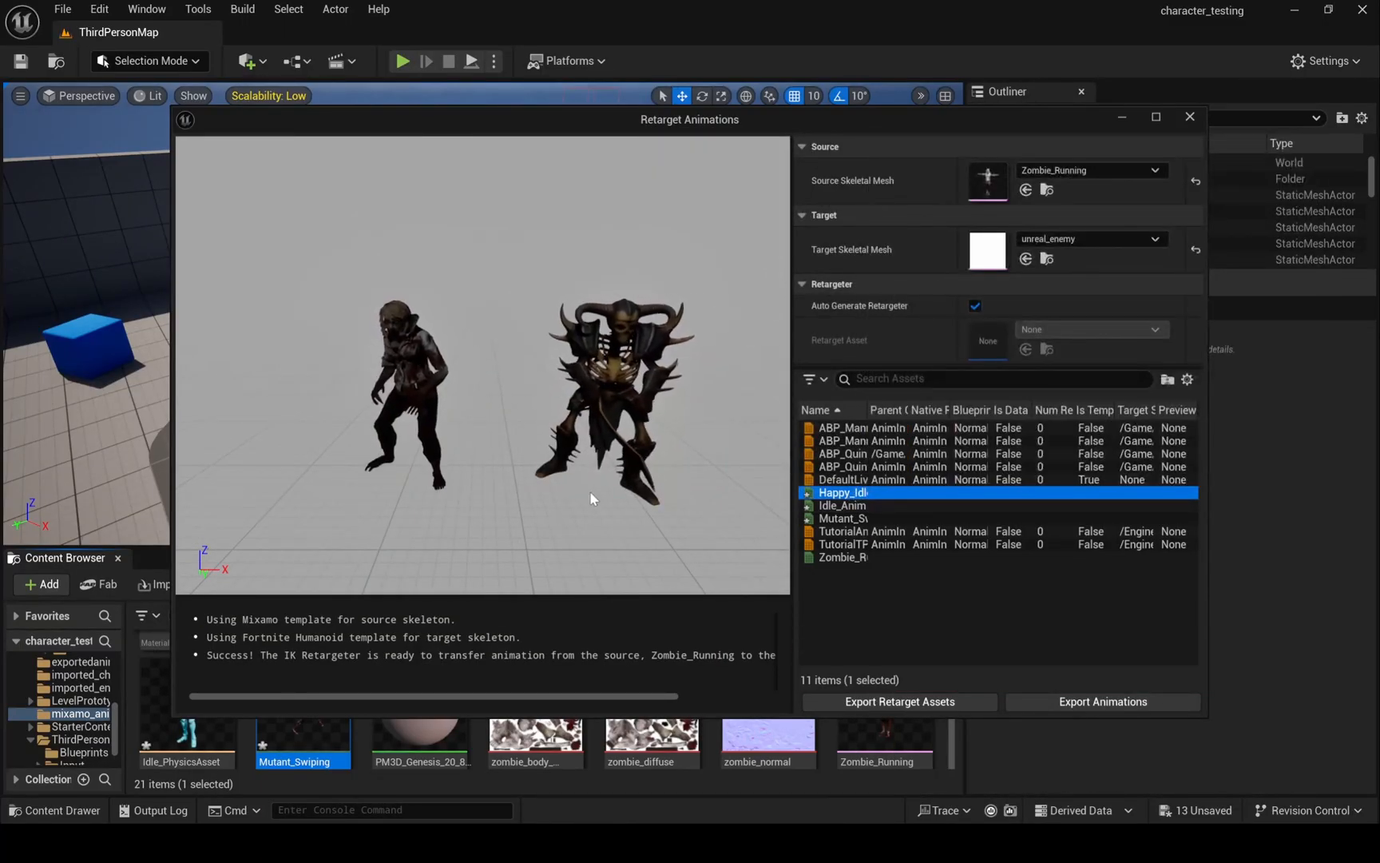
{"action": "left_click", "coordinate": [895, 505]}
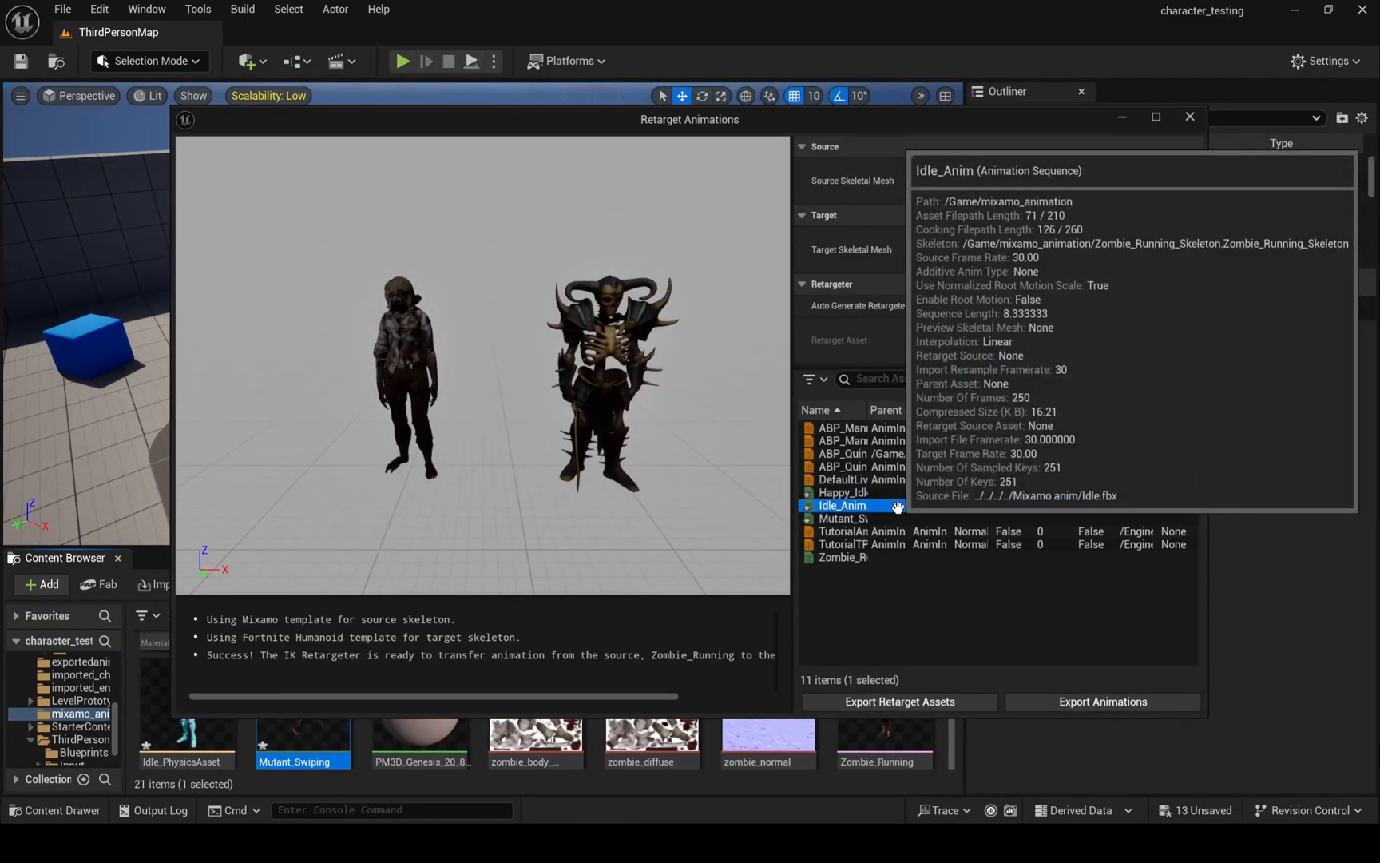
{"action": "left_click", "coordinate": [847, 519]}
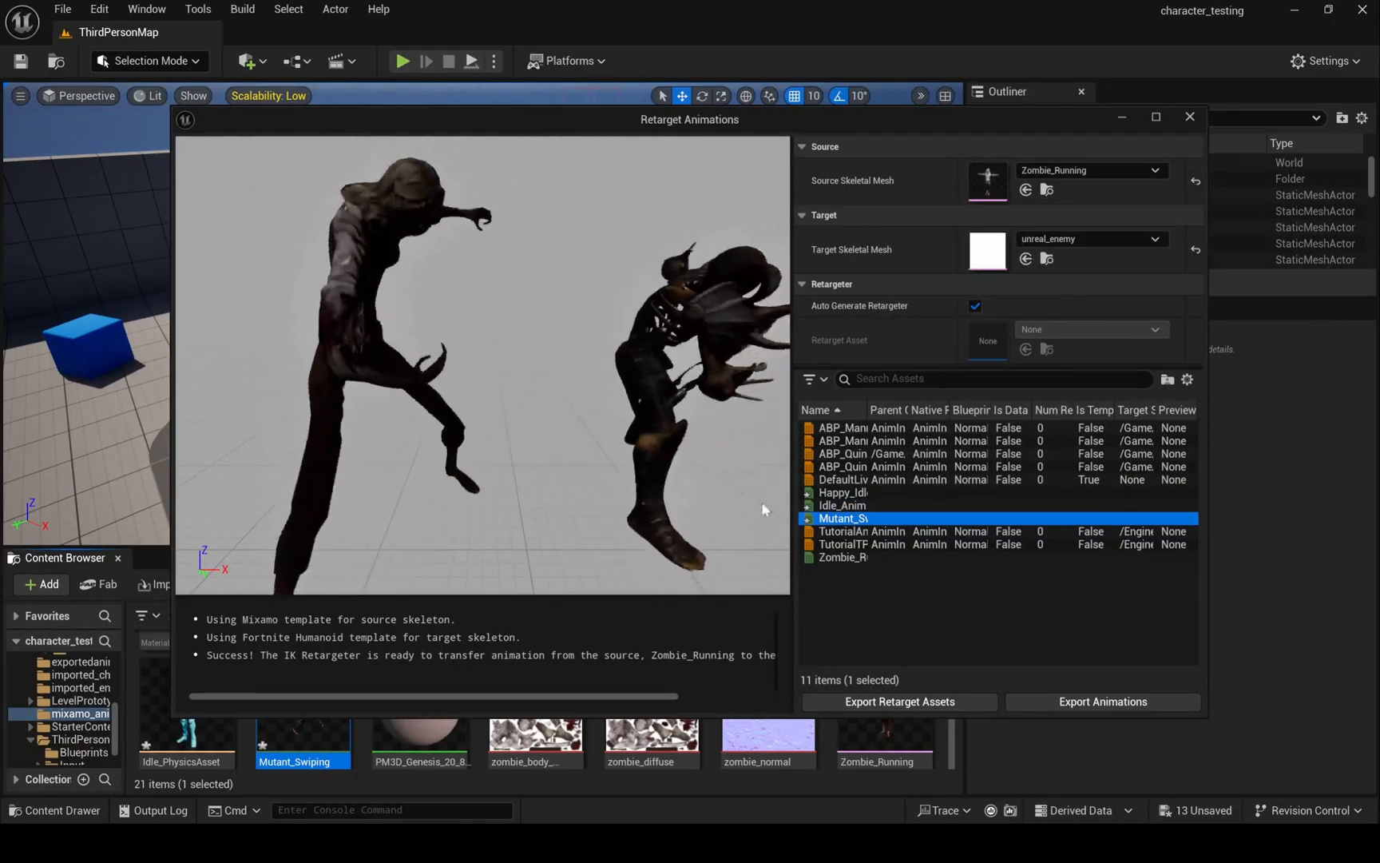
Export the retargeted Mutant Swiping animation into the exportedanimation folder.
{"action": "left_click", "coordinate": [1046, 698]}
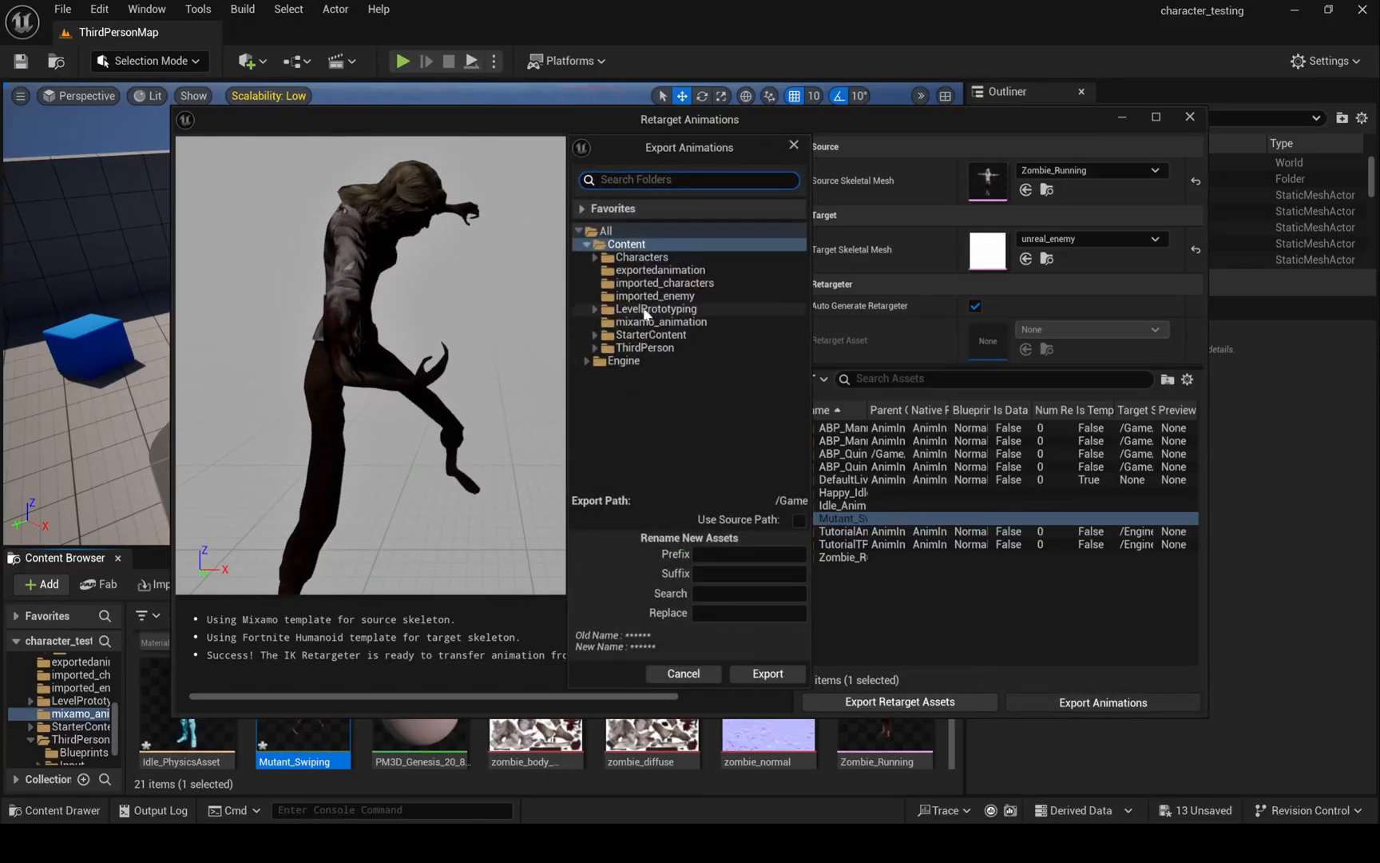
{"action": "left_click", "coordinate": [766, 674]}
{"action": "left_click", "coordinate": [828, 492]}
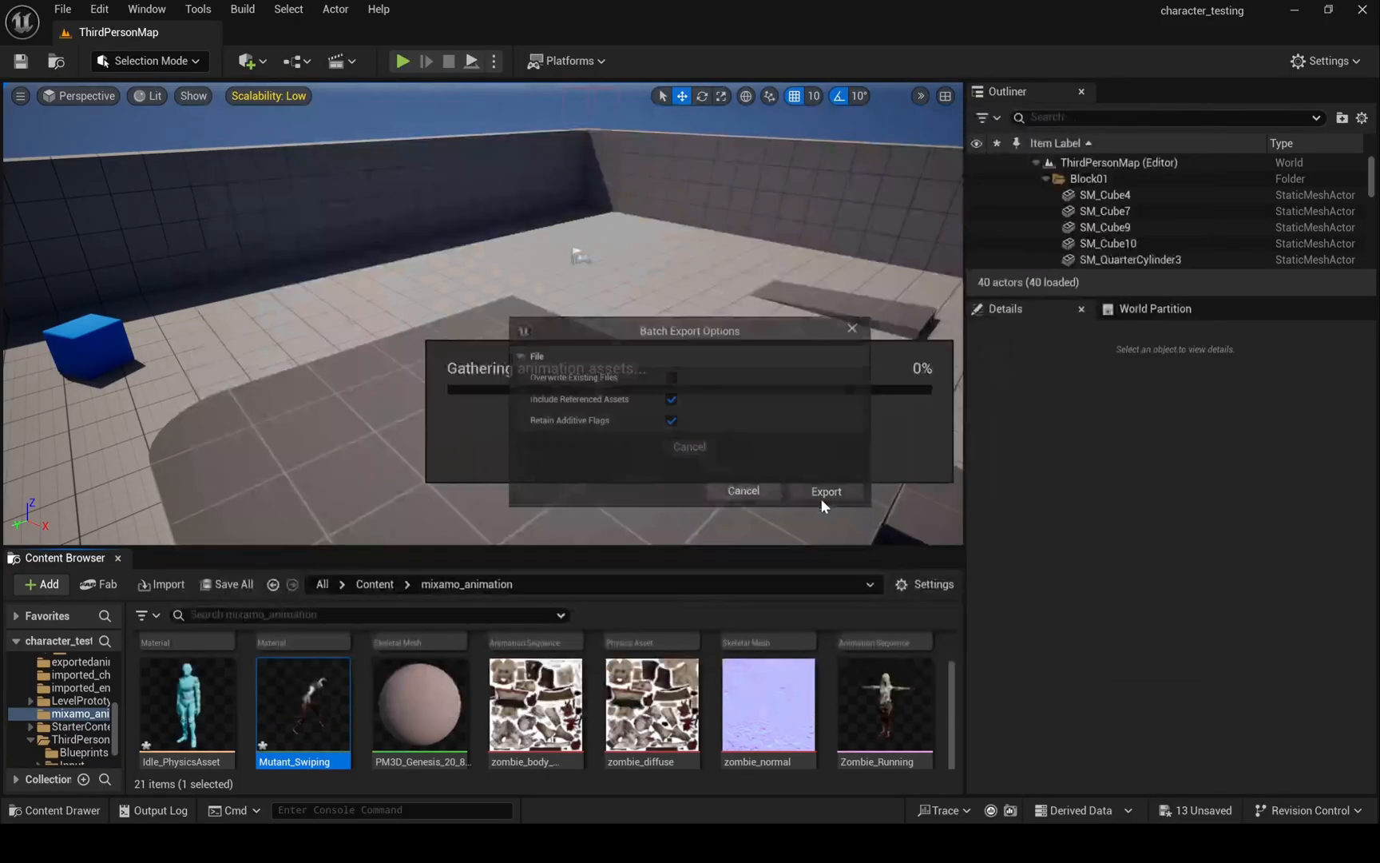
{"action": "left_click", "coordinate": [370, 588]}
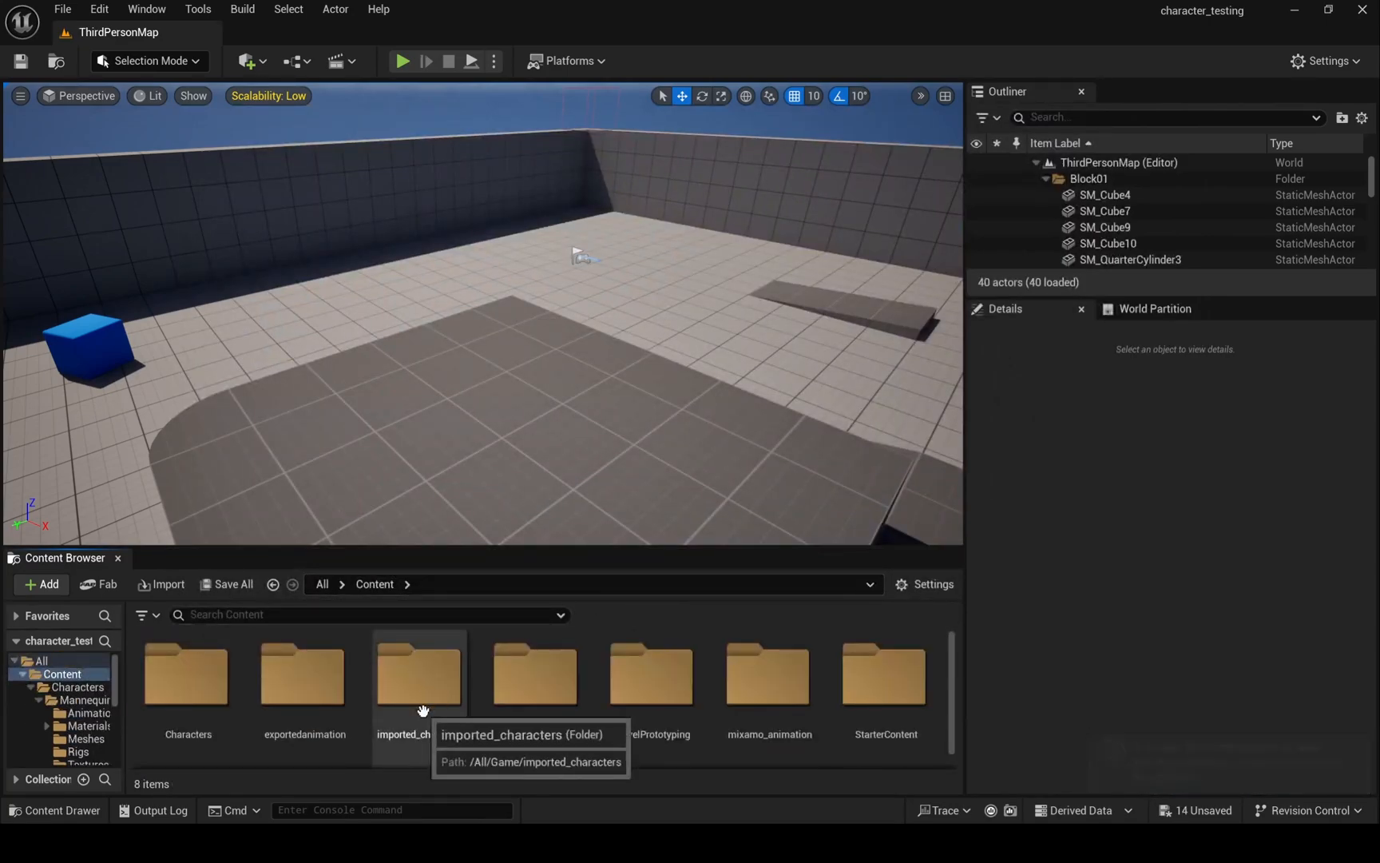
{"action": "double_click", "coordinate": [755, 691]}
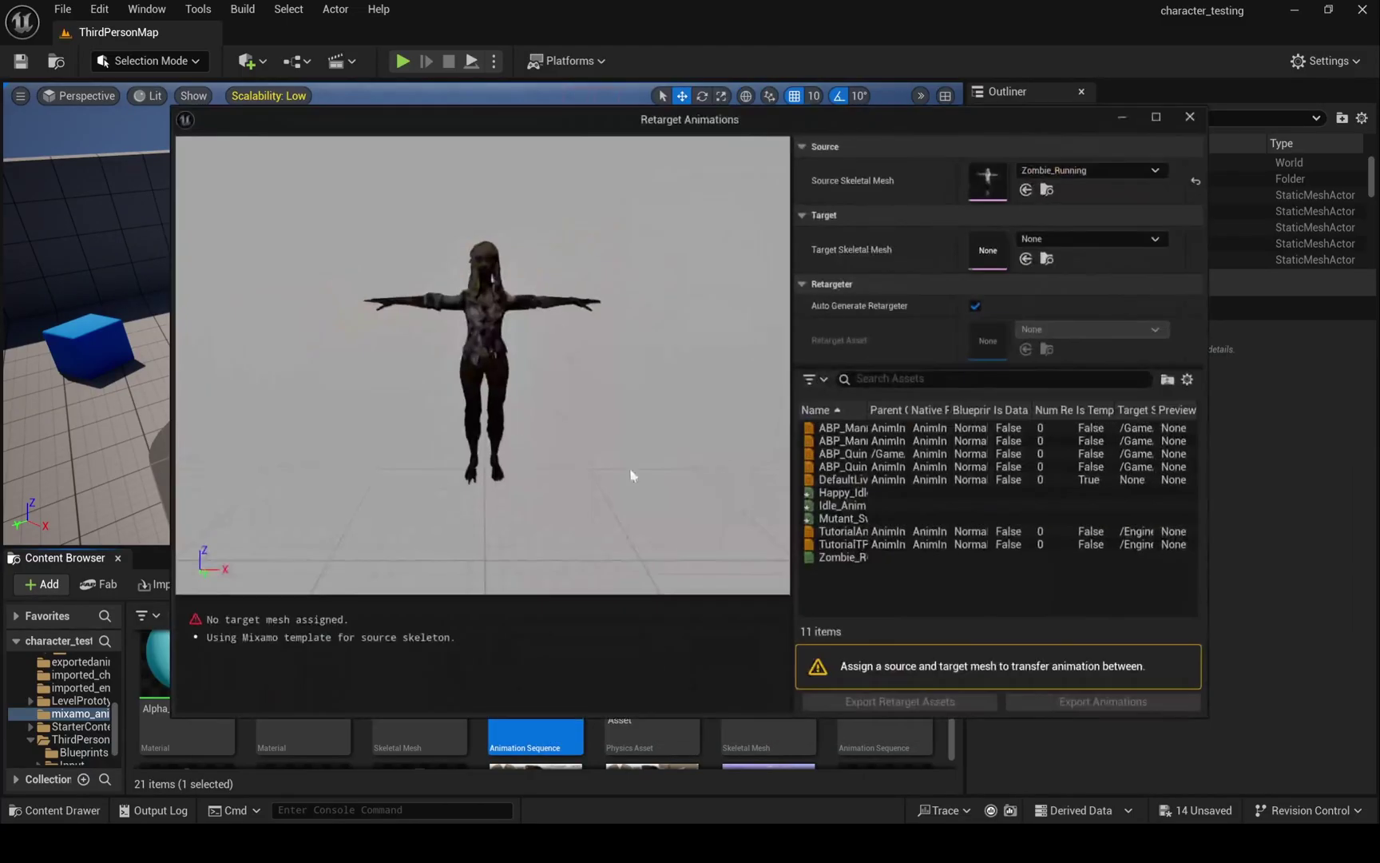
Retarget Happy_Idle onto unreal_enemy and export it to exportedanimation as well.
{"action": "left_click", "coordinate": [1088, 238]}
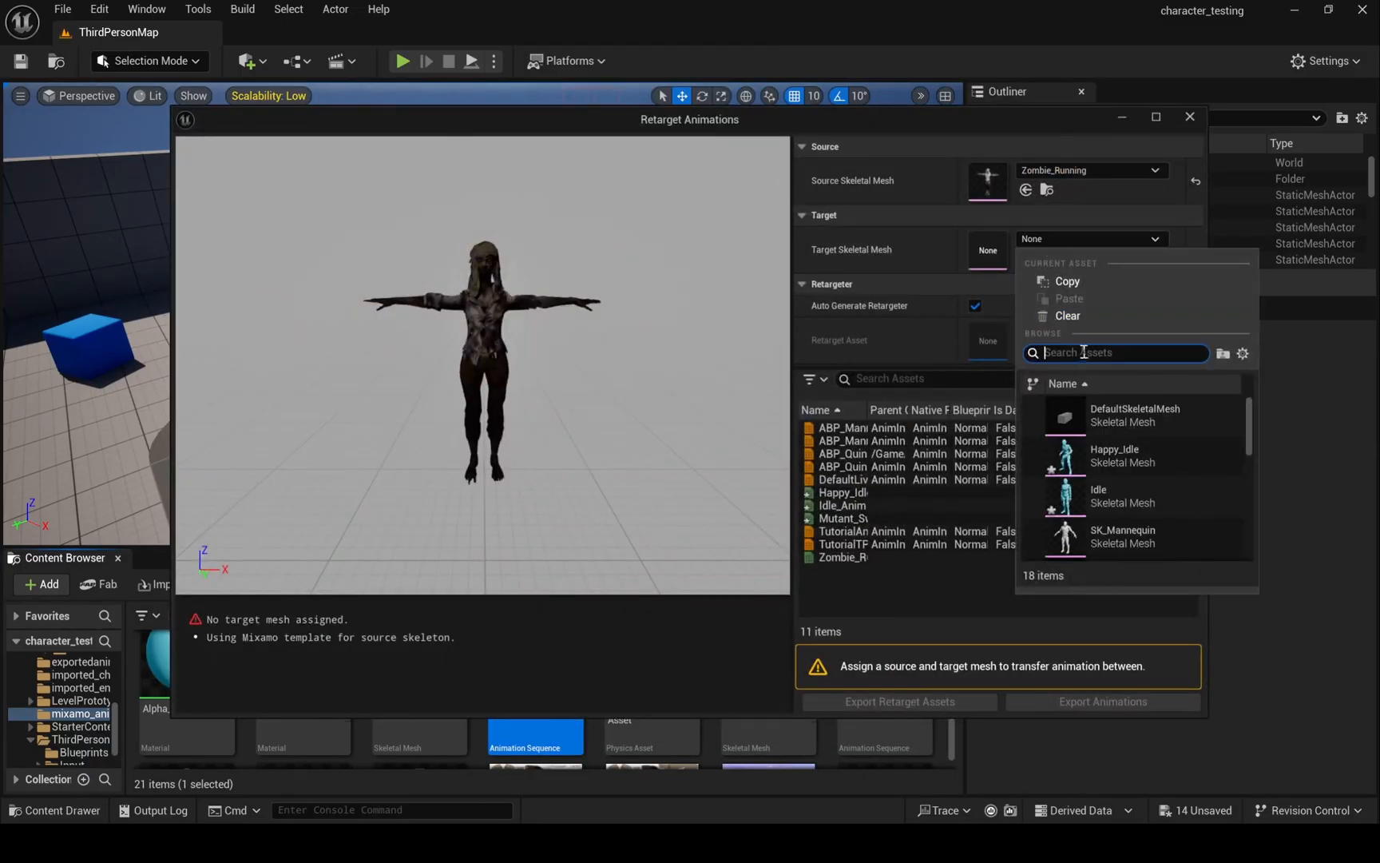
{"action": "type", "text": "enemy"}
{"action": "left_click", "coordinate": [1121, 416]}
{"action": "left_click", "coordinate": [841, 493]}
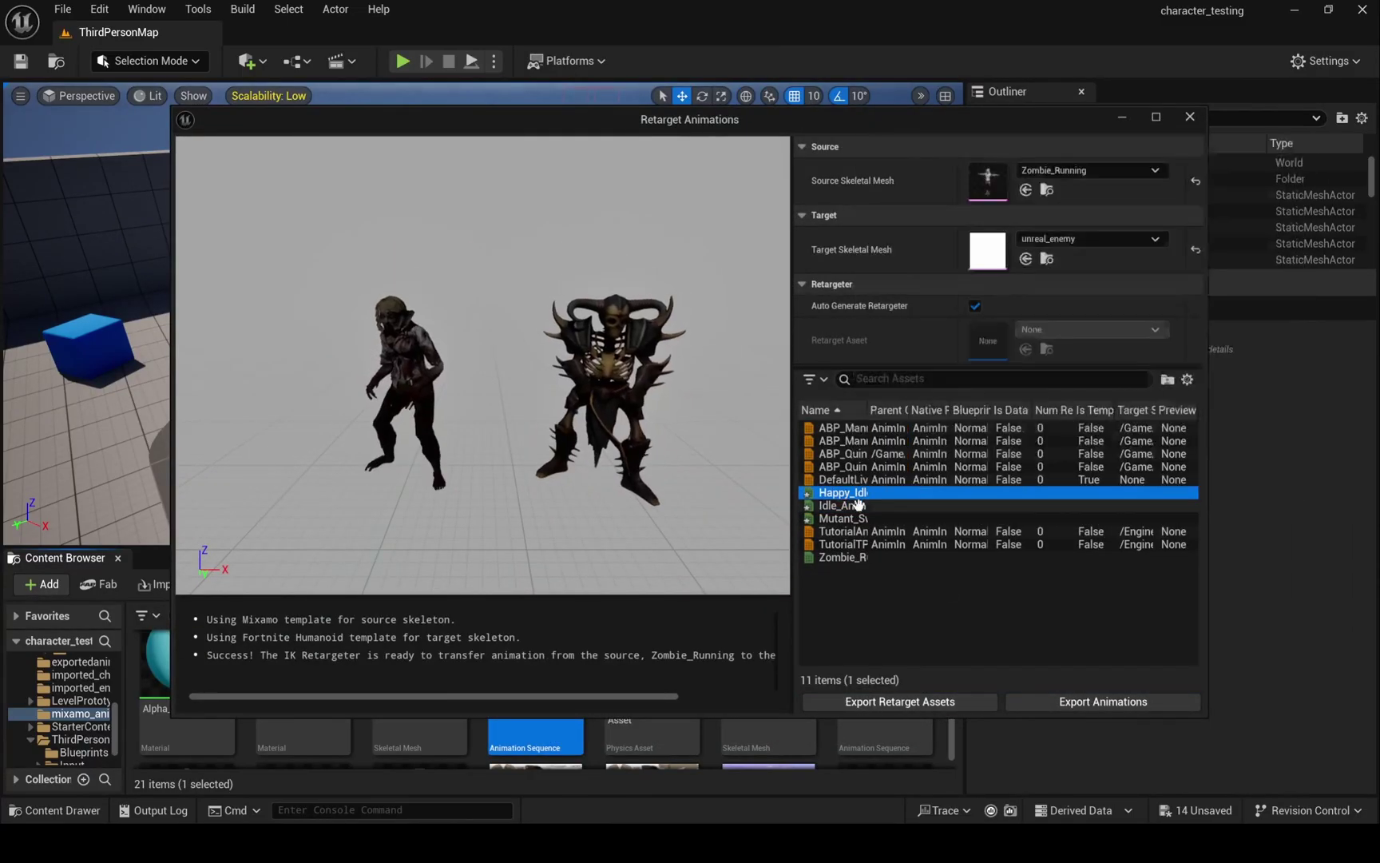
{"action": "left_click", "coordinate": [1086, 704]}
{"action": "left_click", "coordinate": [754, 673]}
Confirm the batch export and test-play the level with the player character.
{"action": "left_click", "coordinate": [829, 488]}
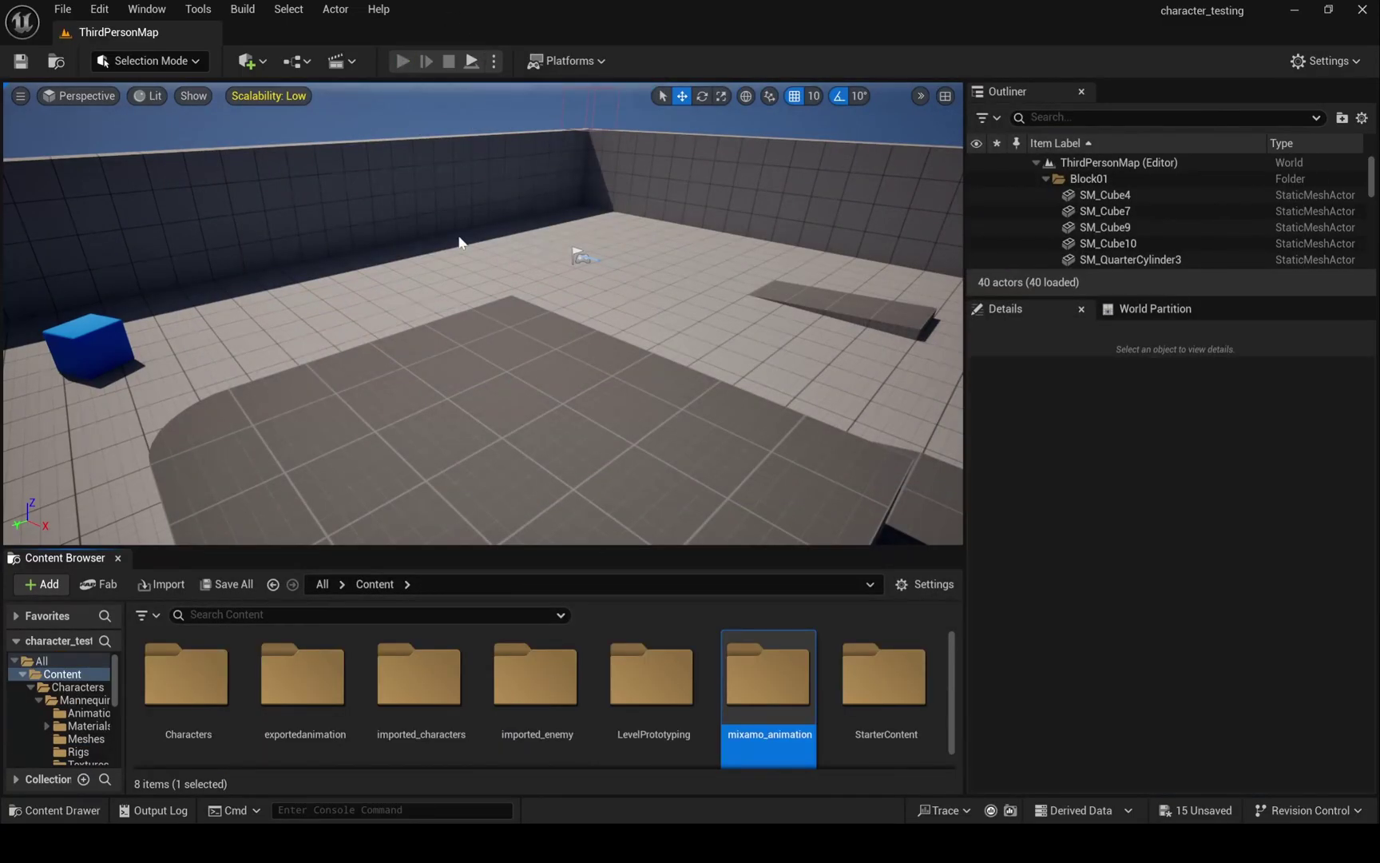
{"action": "key", "text": "alt+p"}
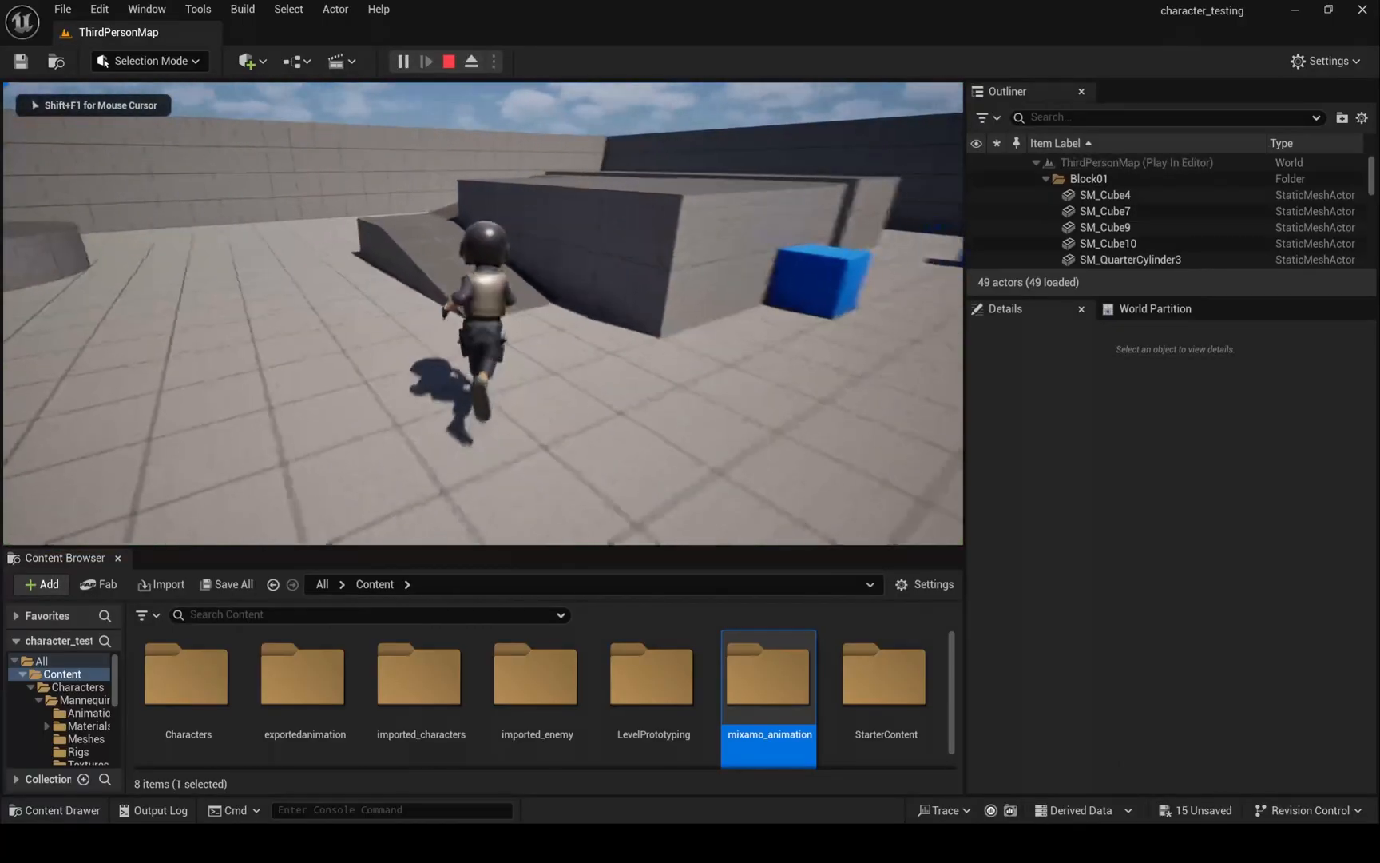
{"action": "key", "text": "w"}
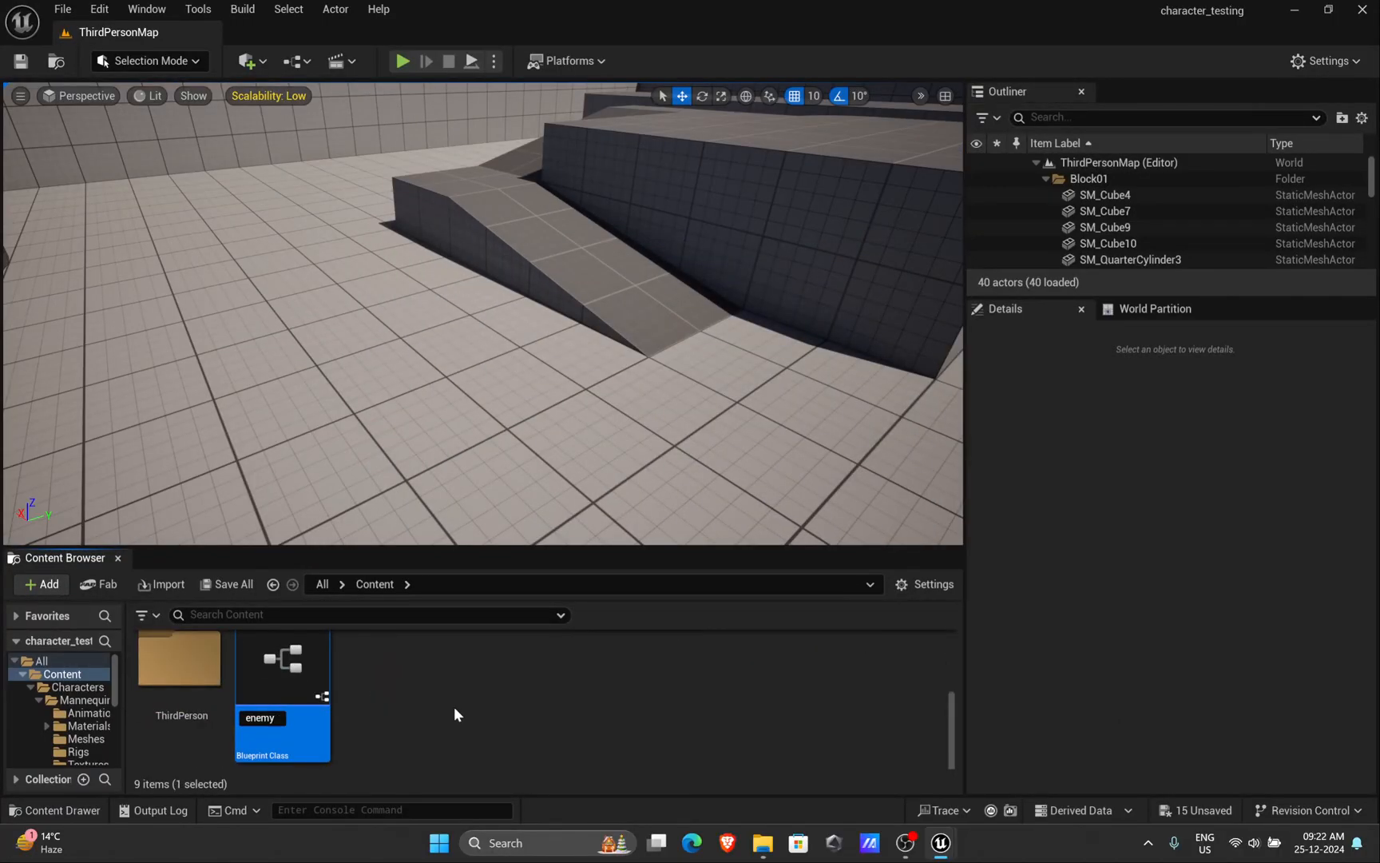
{"action": "type", "text": "UnBP_"}
Name the blueprint BP_enemy, assign the unreal_enemy mesh and play to test the chasing enemy.
{"action": "key", "text": "Return"}
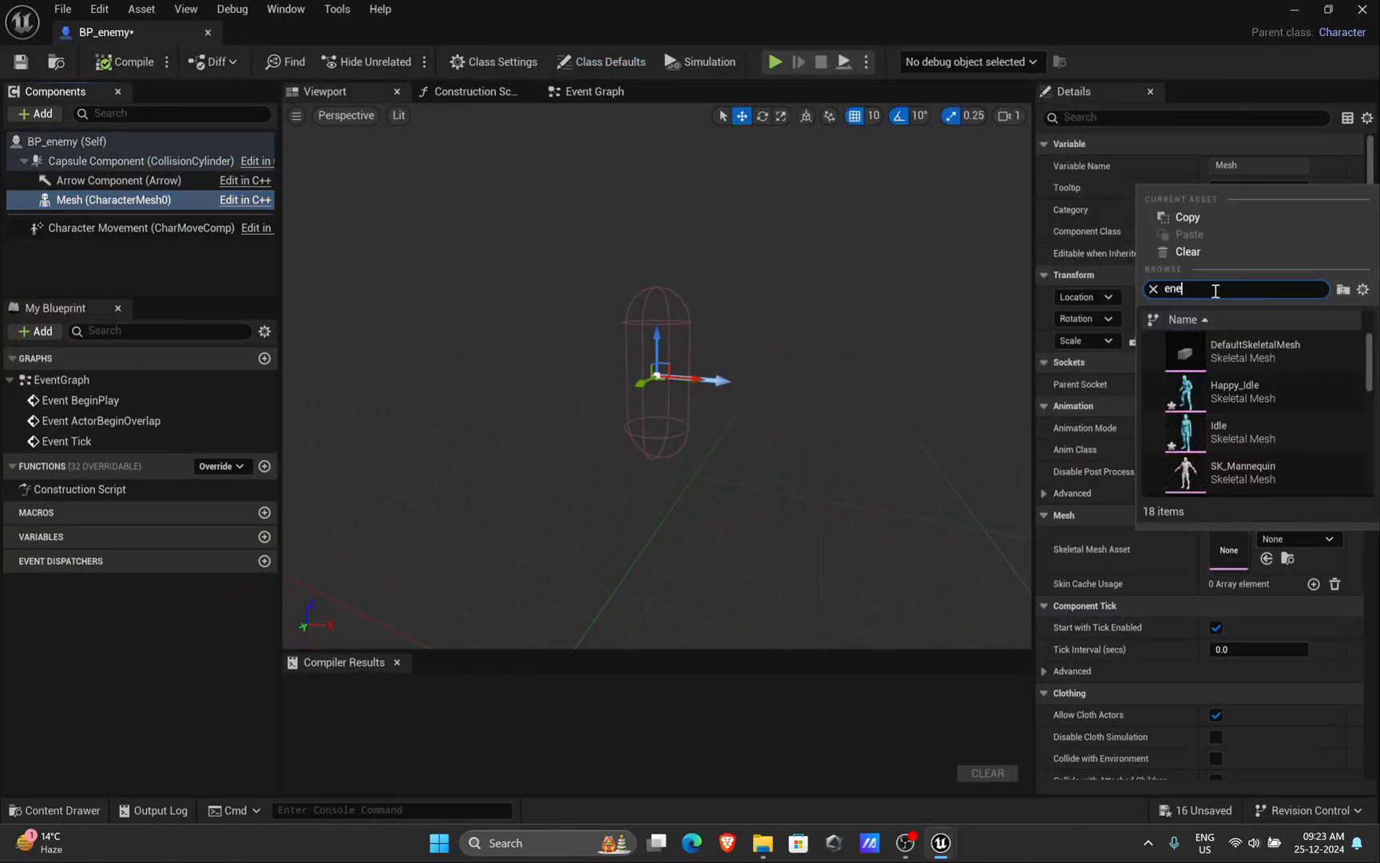
{"action": "type", "text": "my"}
{"action": "key", "text": "Return"}
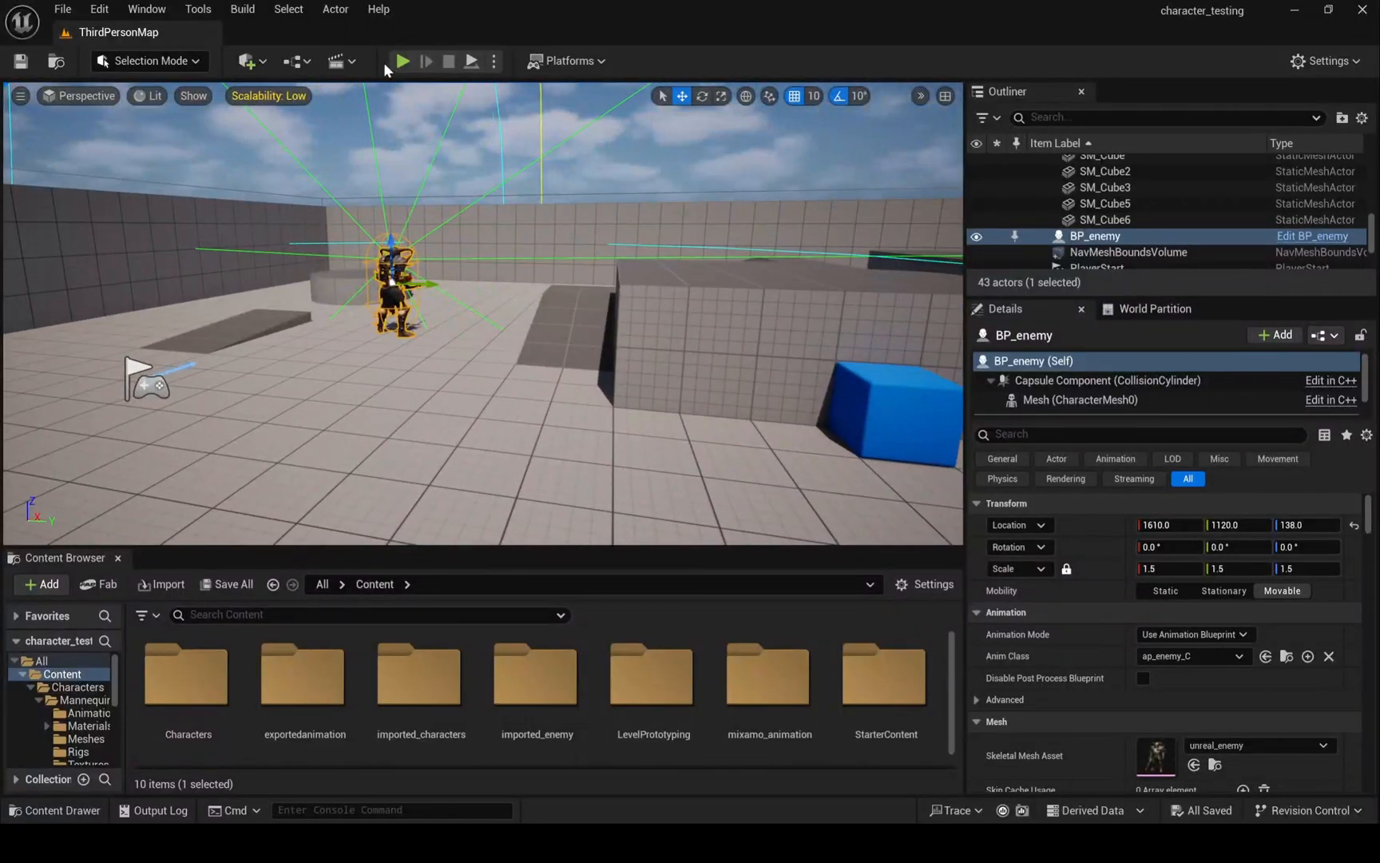
{"action": "left_click", "coordinate": [403, 60]}
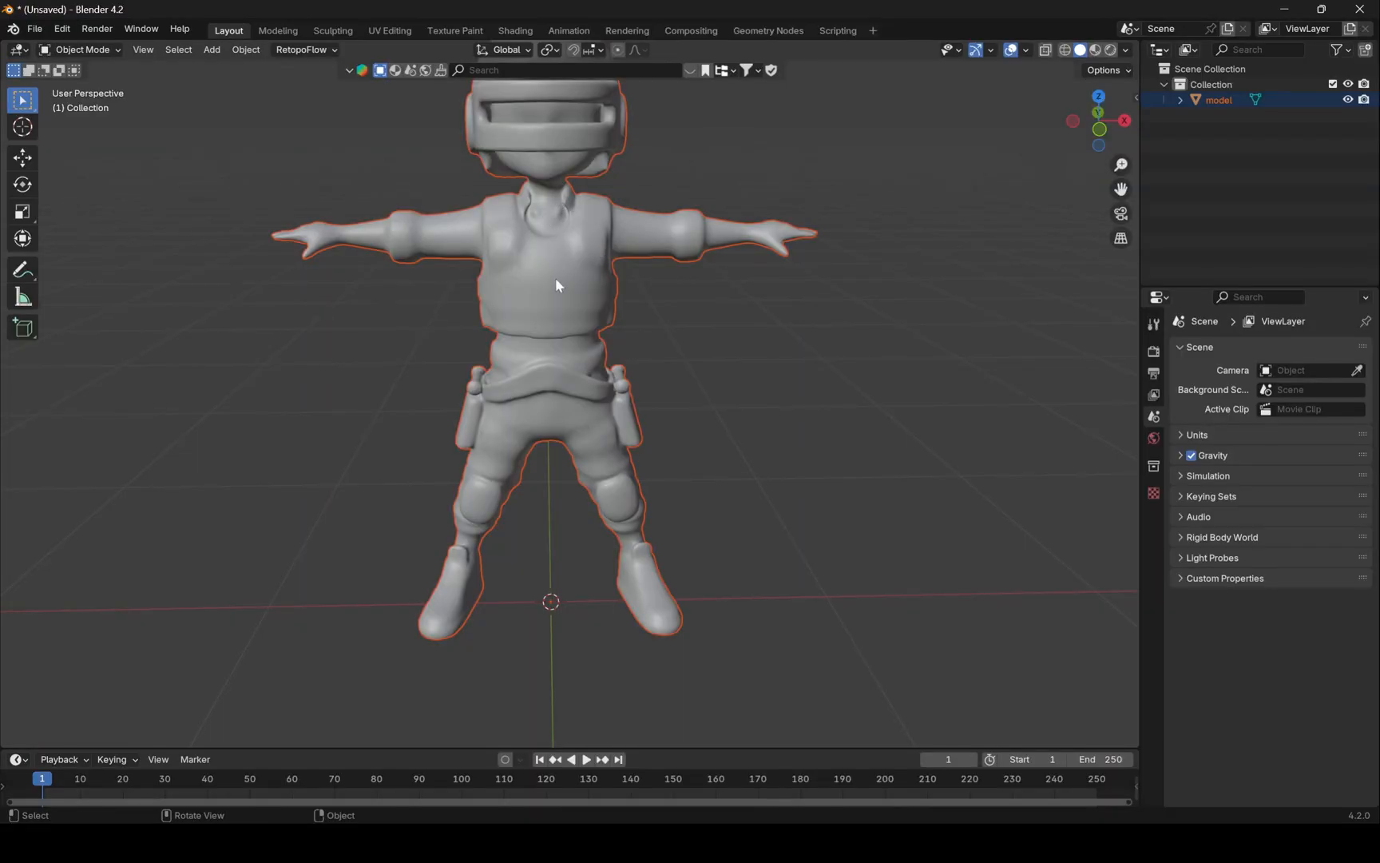
{"action": "middle_click_drag", "start_coordinate": [587, 229], "coordinate": [558, 226]}
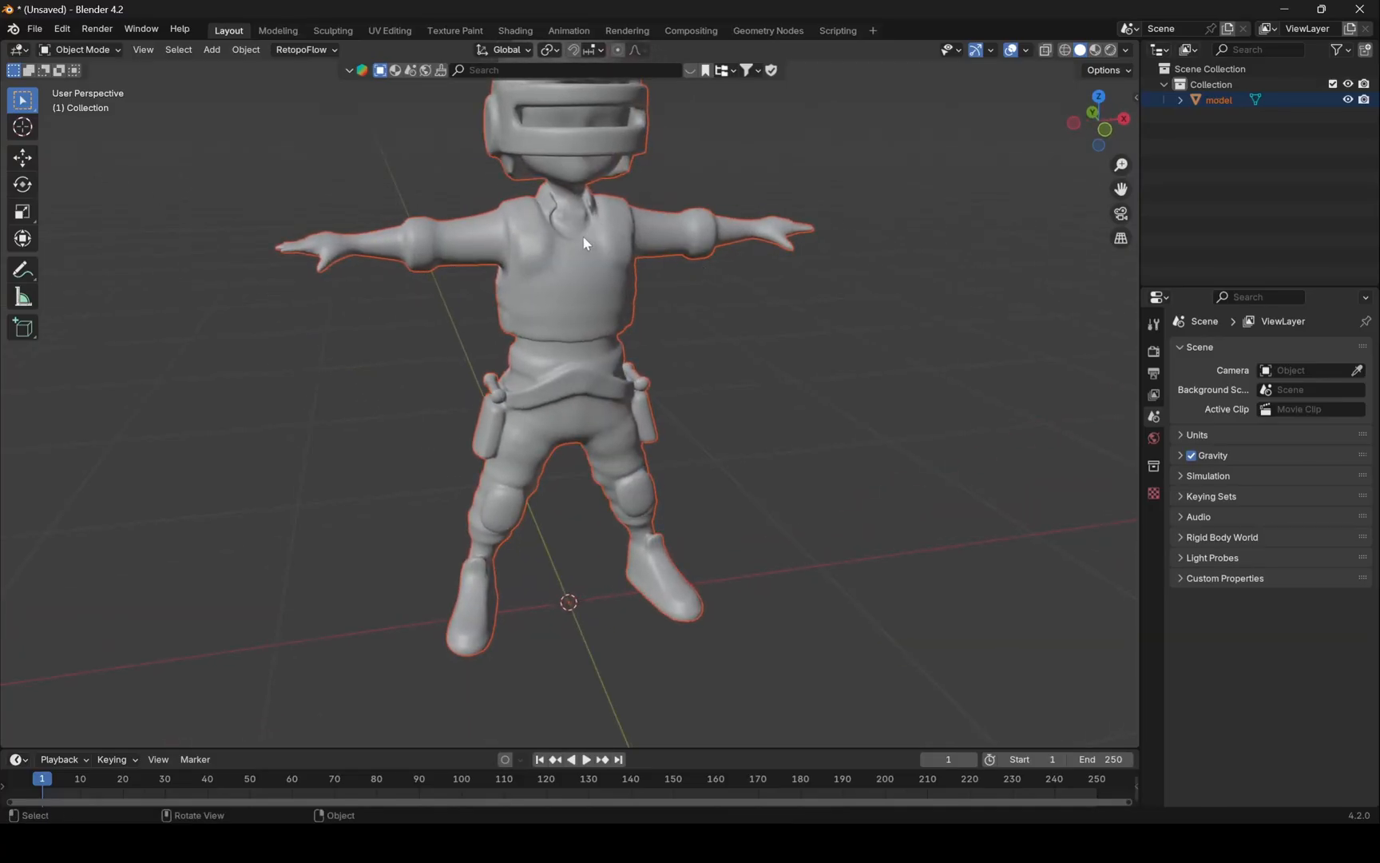
{"action": "left_click", "coordinate": [582, 236]}
{"action": "key", "text": "Tab"}
{"action": "mouse_move", "coordinate": [625, 269]}
{"action": "middle_mouse_down"}
{"action": "mouse_move", "coordinate": [522, 194]}
{"action": "mouse_move", "coordinate": [631, 300]}
{"action": "mouse_move", "coordinate": [688, 307]}
{"action": "middle_mouse_up"}
{"action": "middle_click_drag", "start_coordinate": [669, 174], "coordinate": [586, 170]}
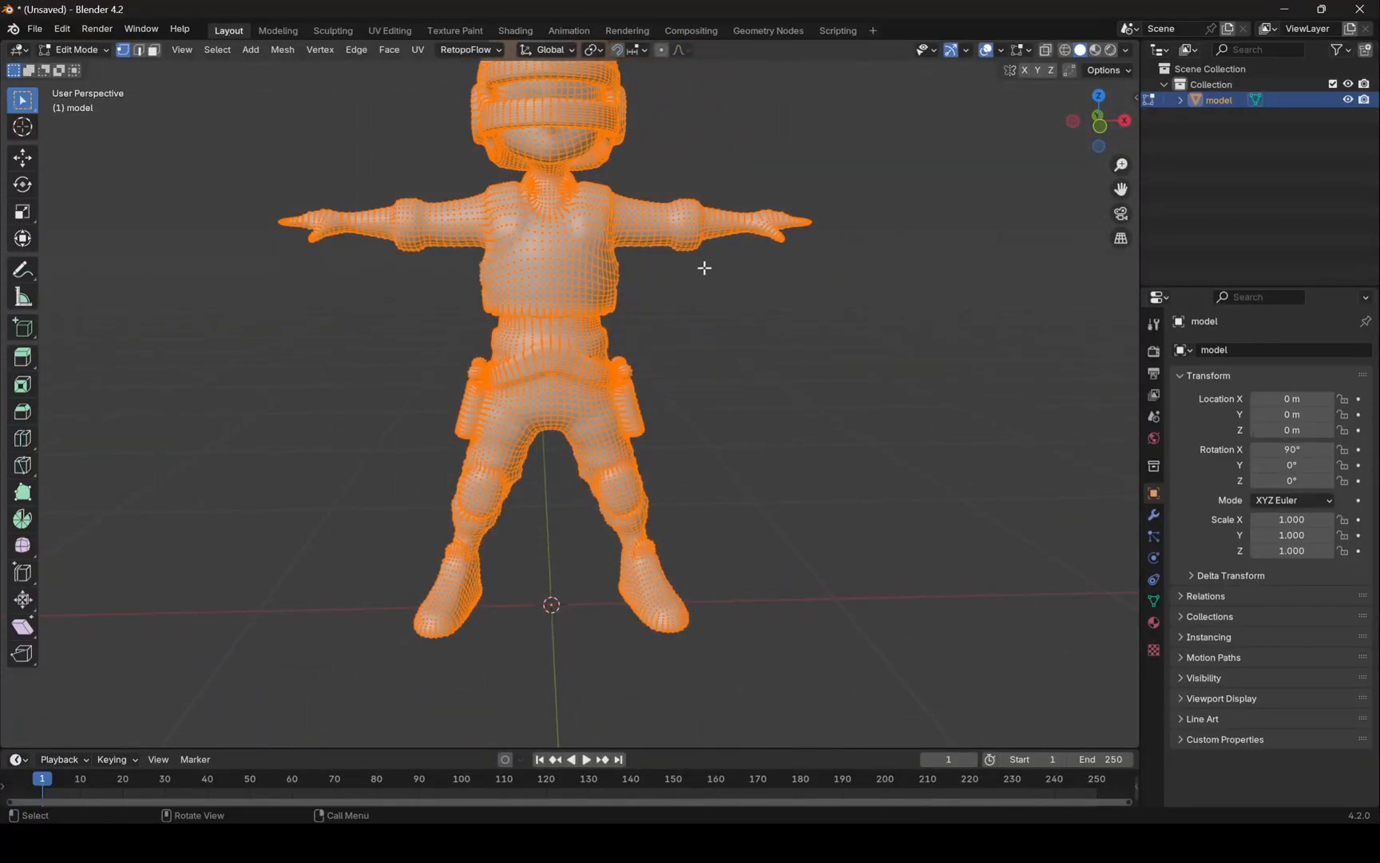
{"action": "scroll", "coordinate": [736, 299], "scroll_direction": "down", "scroll_amount": 2}
{"action": "mouse_move", "coordinate": [693, 280]}
{"action": "middle_mouse_down"}
{"action": "mouse_move", "coordinate": [682, 327]}
{"action": "mouse_move", "coordinate": [591, 326]}
{"action": "middle_mouse_up"}
{"action": "key", "text": "Tab"}
{"action": "key", "text": "Tab"}
{"action": "key", "text": "Tab"}
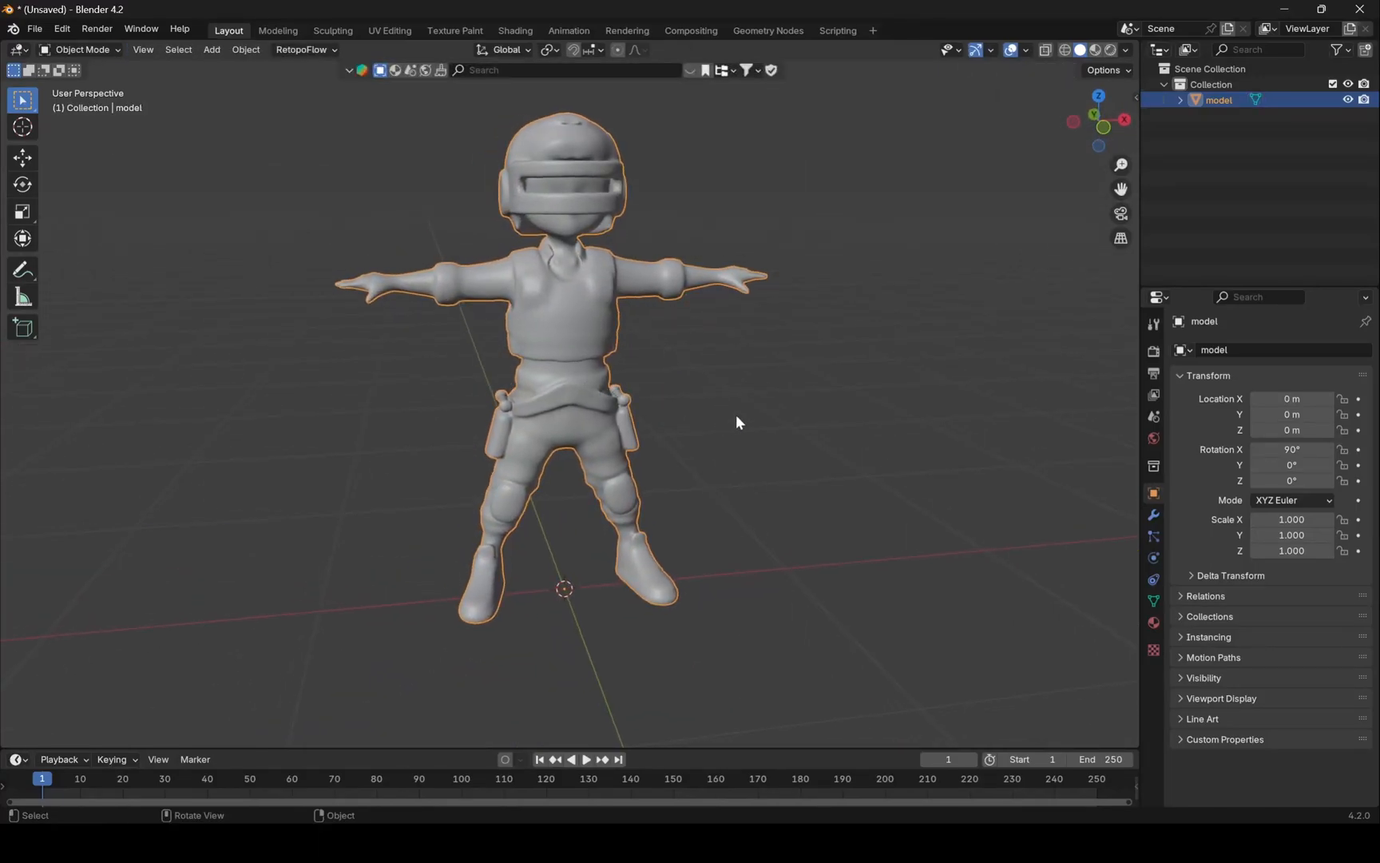